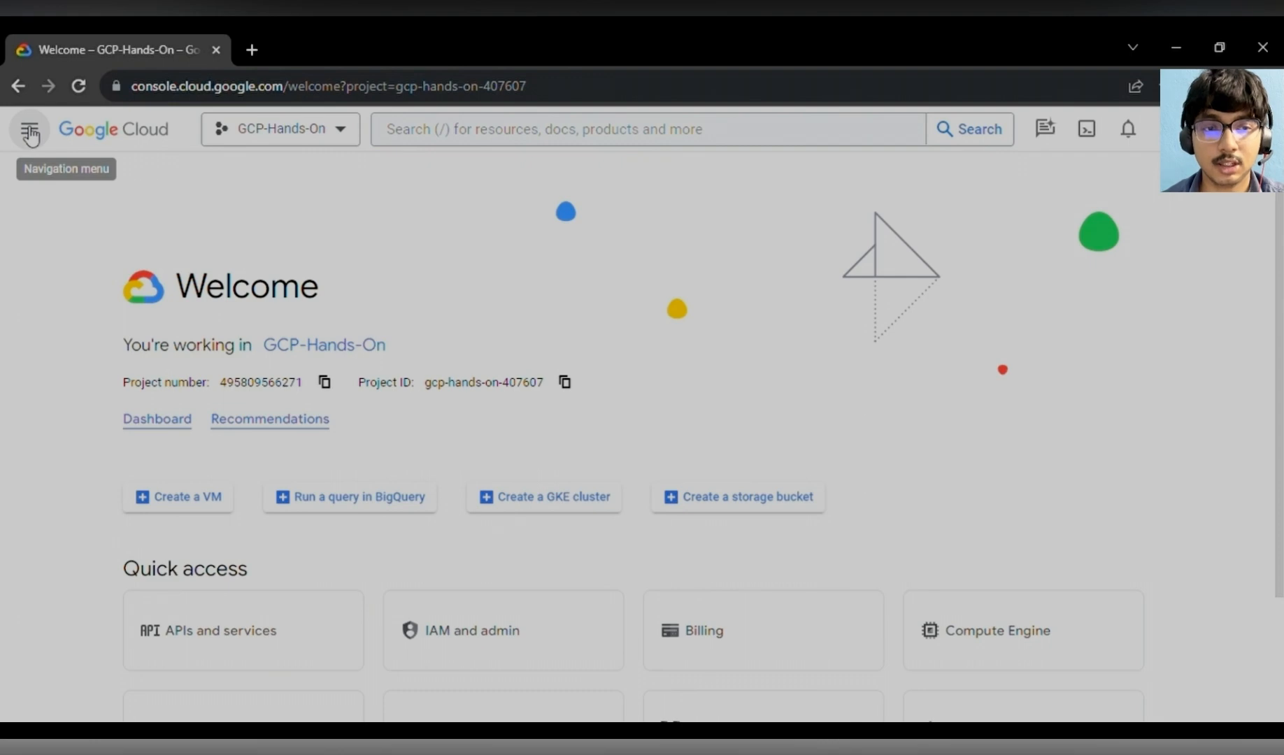
- Open Compute Engine's VM instances page and start creating a new instance
{"action": "left_click", "coordinate": [30, 135]}
{"action": "scroll", "coordinate": [210, 441], "scroll_direction": "down", "scroll_amount": 1}
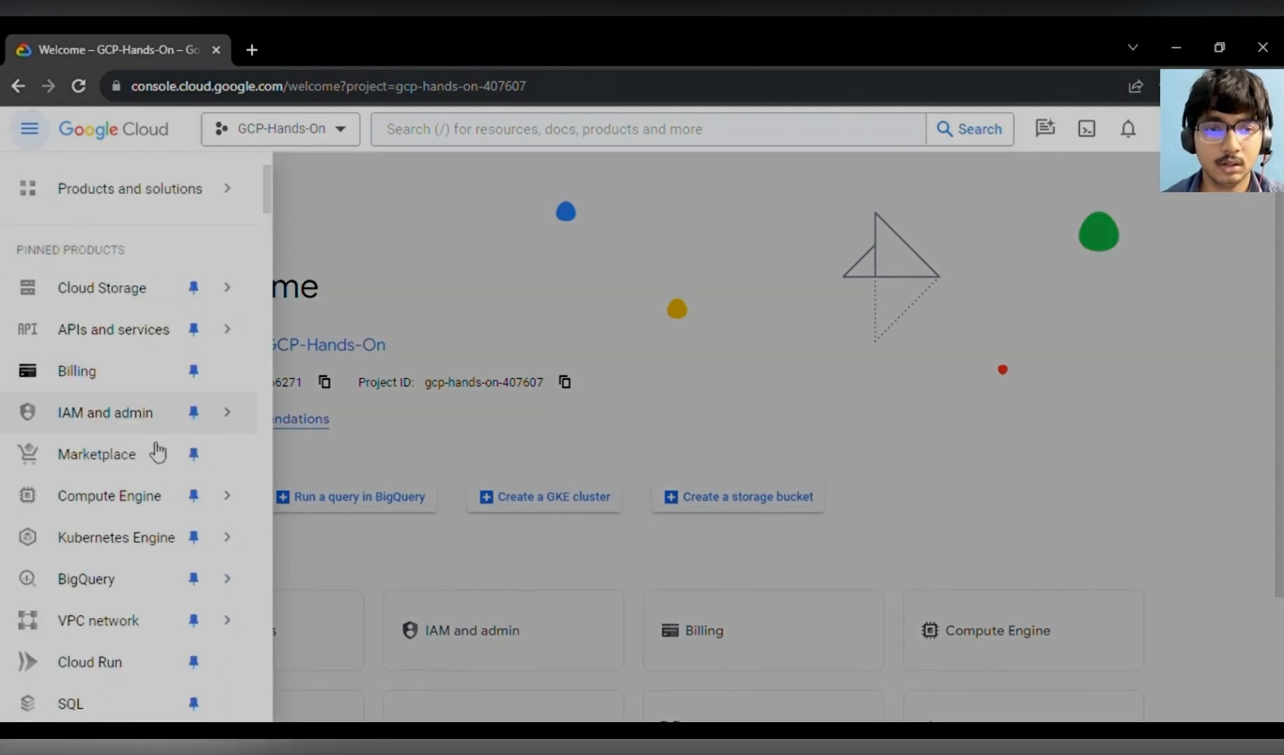
{"action": "left_click", "coordinate": [128, 438]}
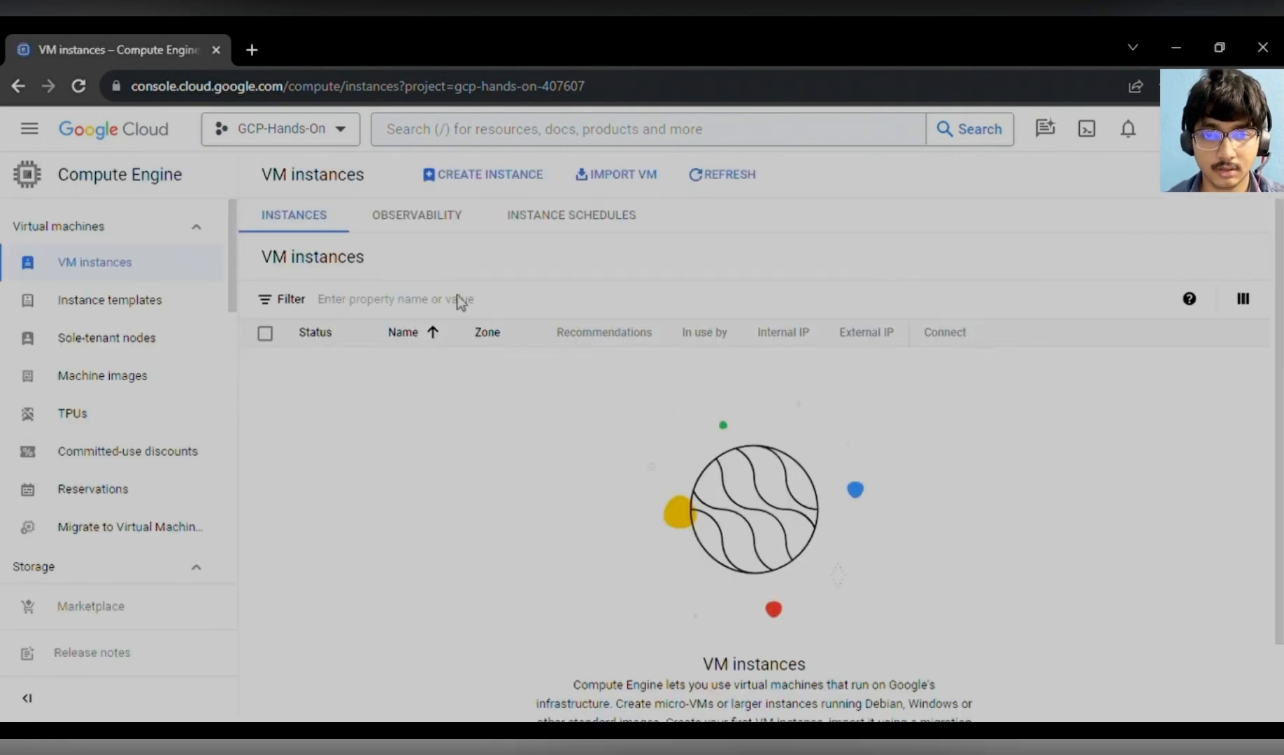
{"action": "left_click", "coordinate": [485, 180]}
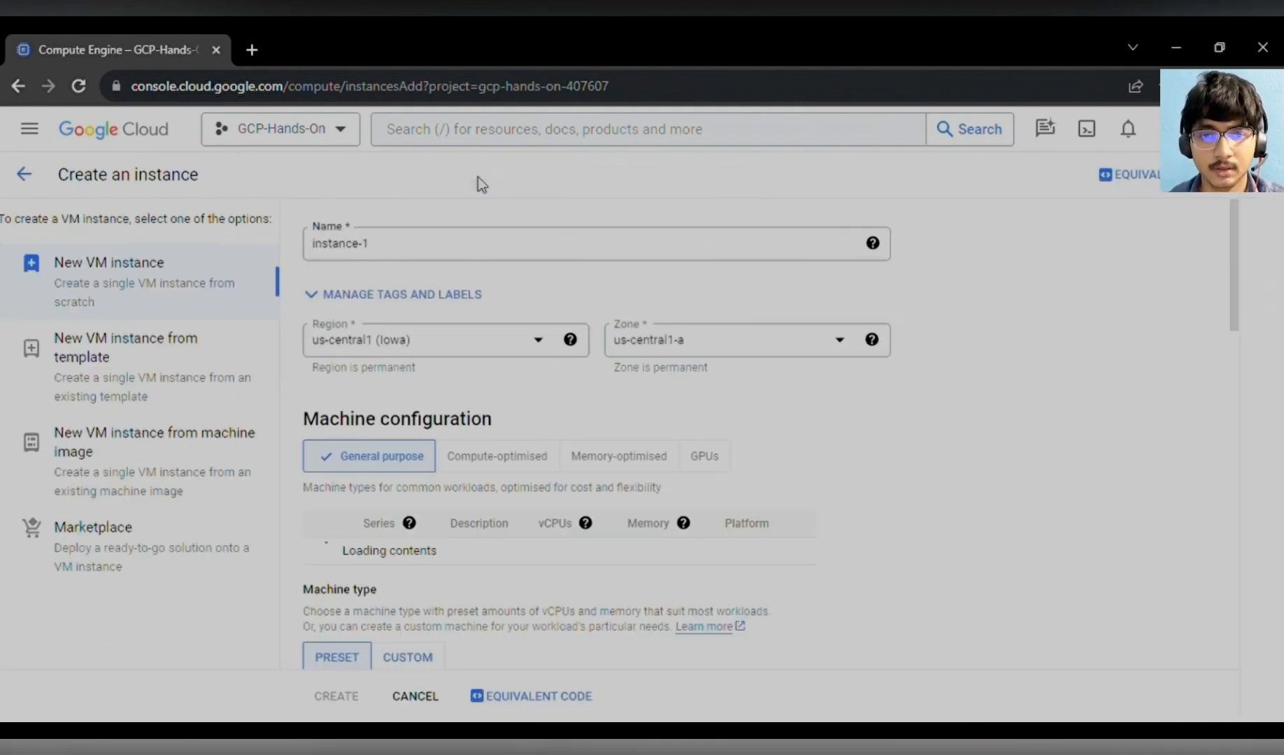
- Rename the new instance as jusense-1
{"action": "left_click", "coordinate": [398, 253]}
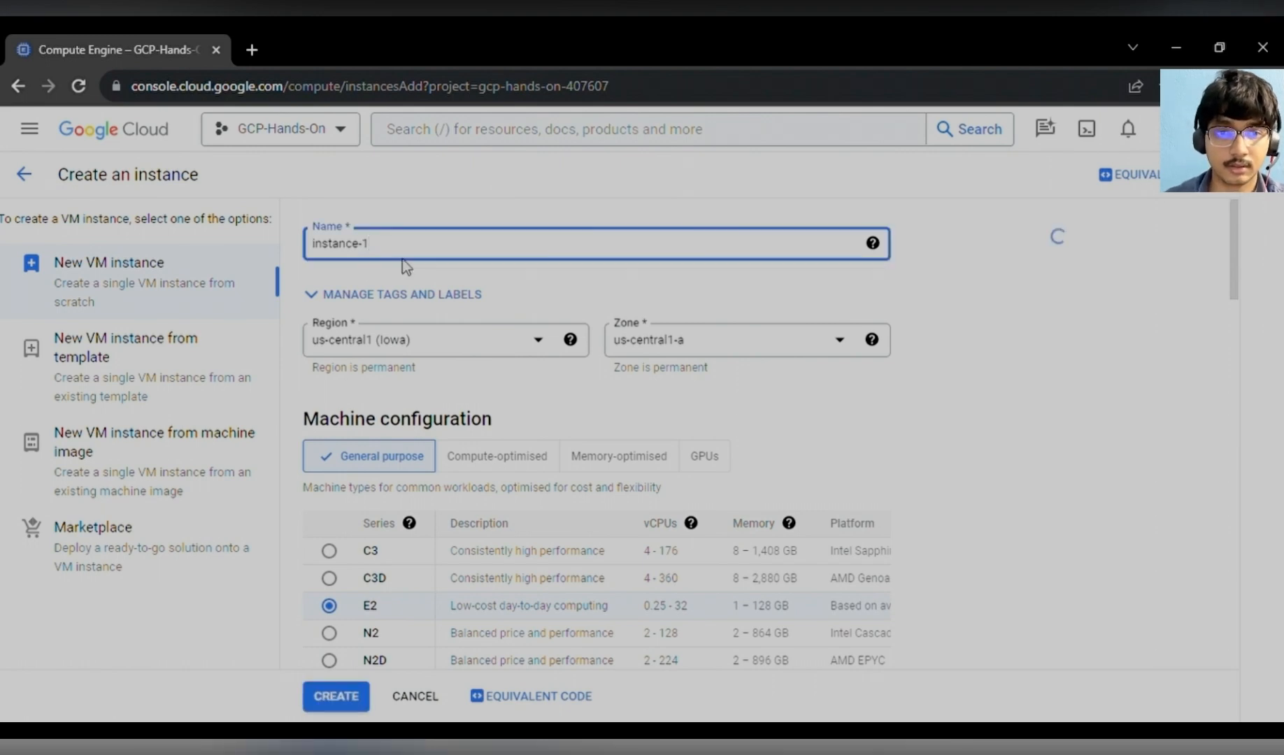
{"action": "key", "text": "BackSpace"}
{"action": "key", "text": "BackSpace"}
{"action": "key", "text": "BackSpace"}
{"action": "key", "text": "BackSpace"}
{"action": "key", "text": "BackSpace"}
{"action": "key", "text": "BackSpace"}
{"action": "key", "text": "BackSpace"}
{"action": "key", "text": "BackSpace"}
{"action": "key", "text": "BackSpace"}
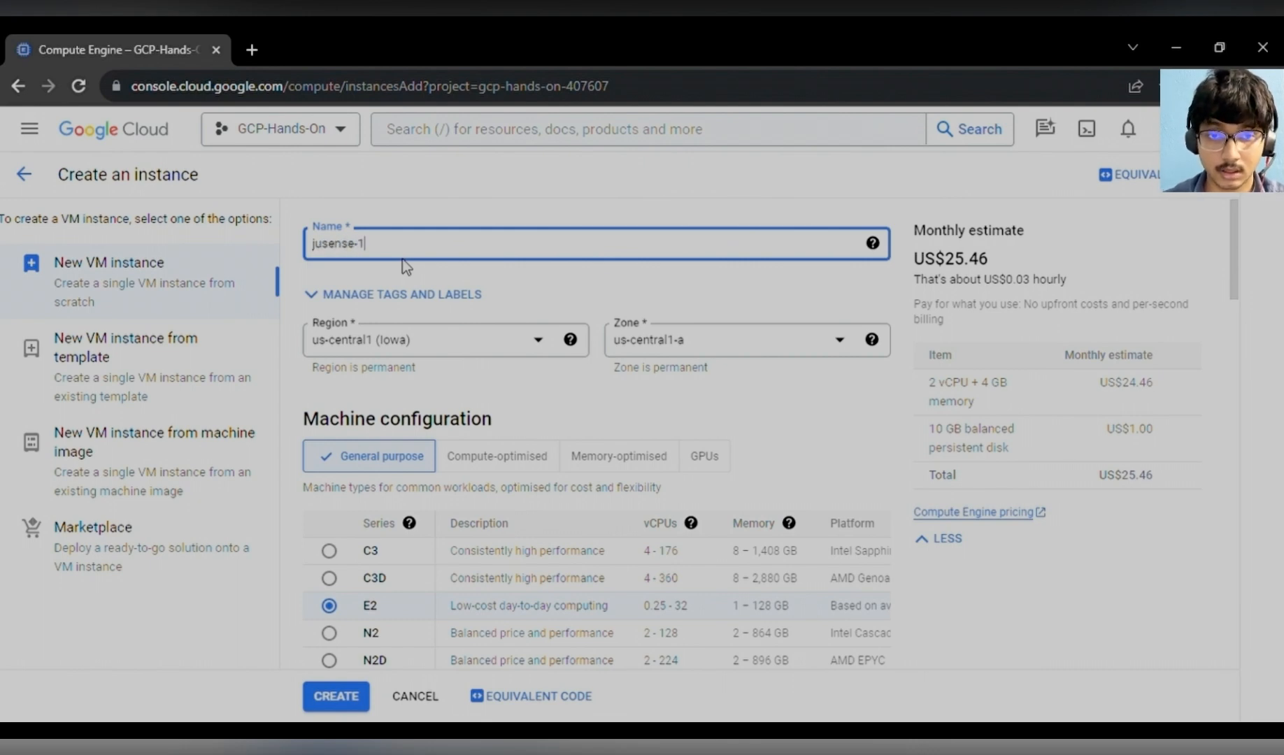
- Set the instance region to us-east1 (South Carolina)
{"action": "left_click", "coordinate": [542, 350]}
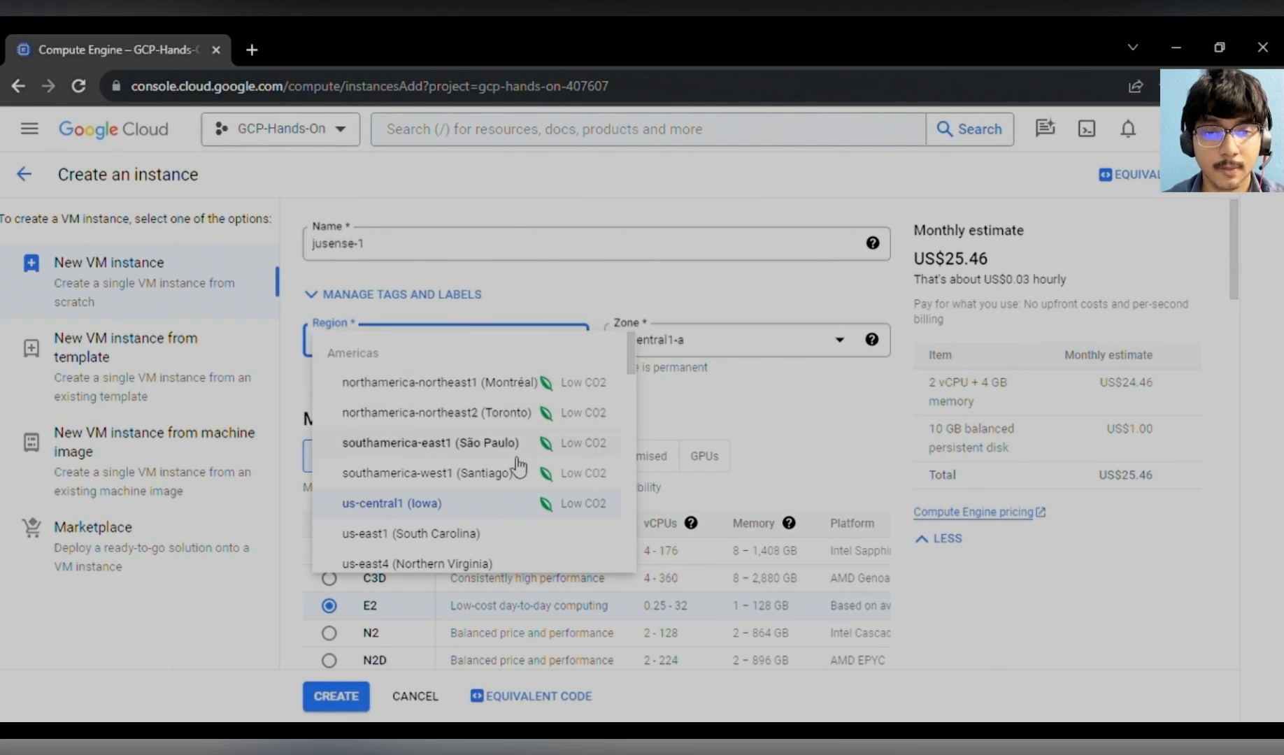
{"action": "scroll", "coordinate": [489, 433], "scroll_direction": "down", "scroll_amount": 1}
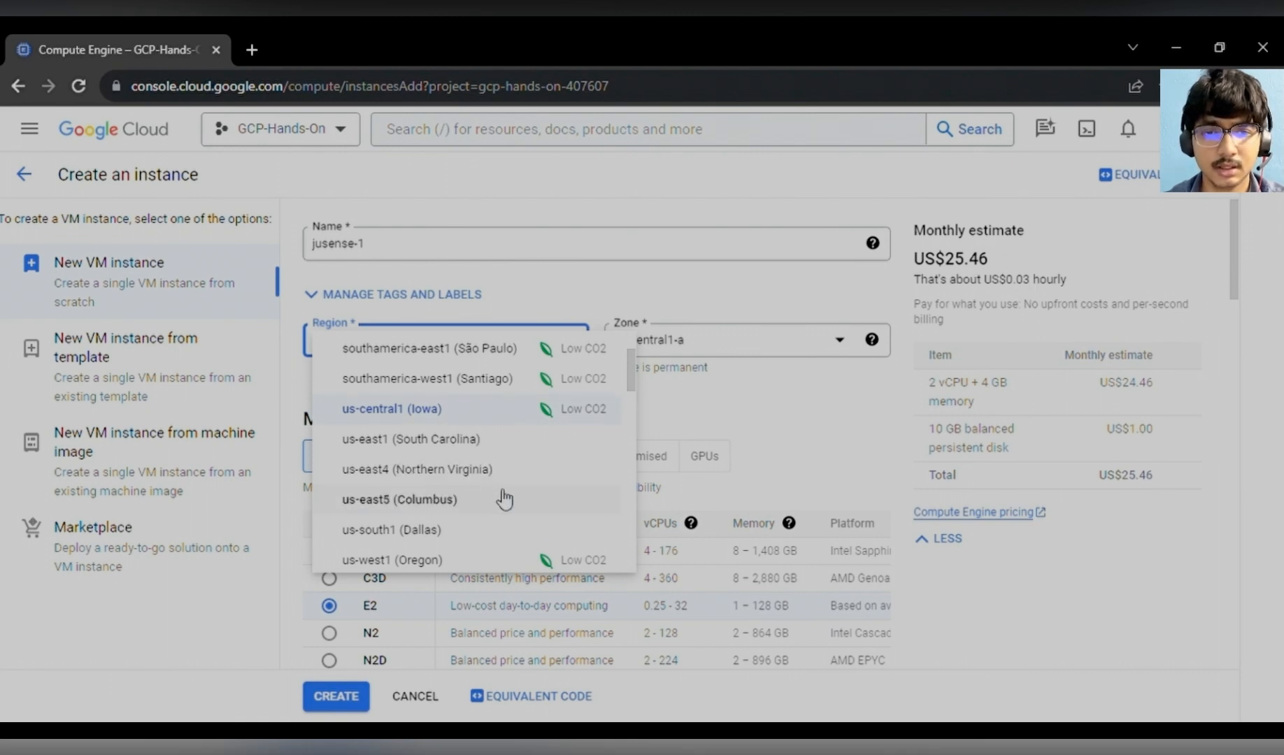
{"action": "left_click", "coordinate": [467, 442]}
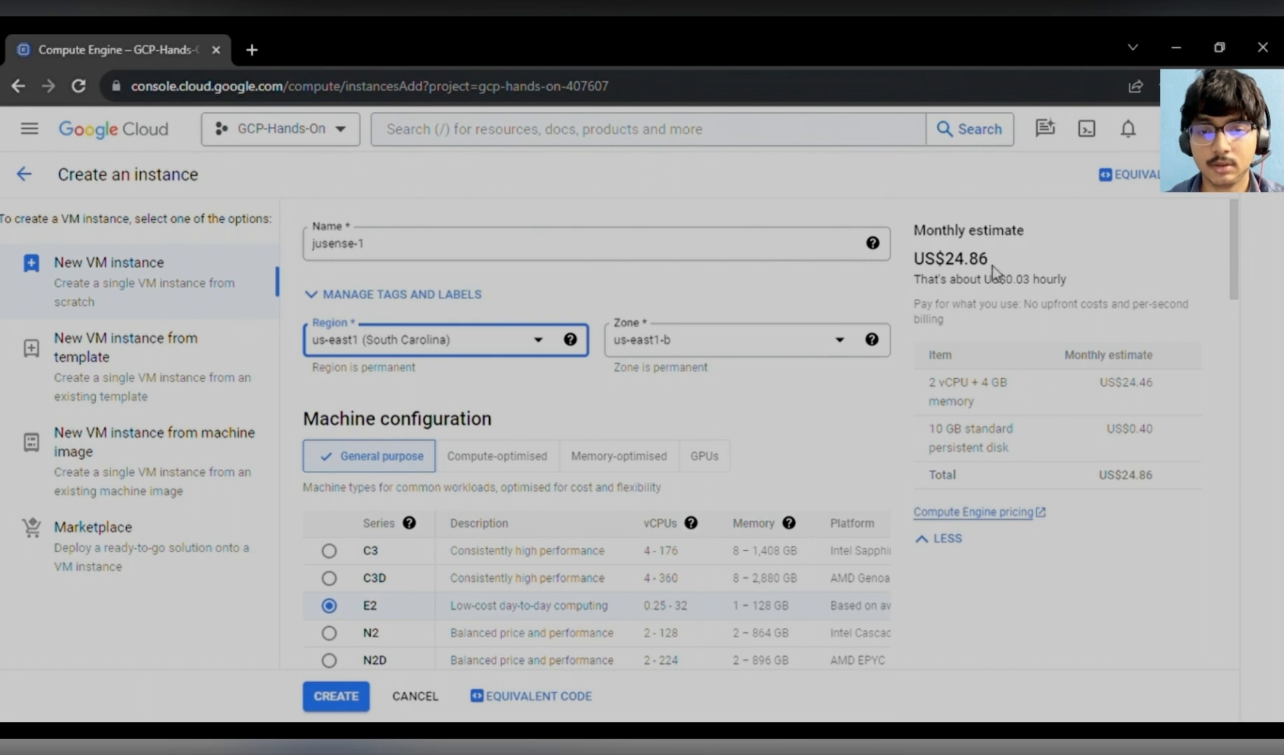
- Try the zones us-east1-c and us-east1-d, then set the zone back to us-east1-b
{"action": "left_click", "coordinate": [832, 344]}
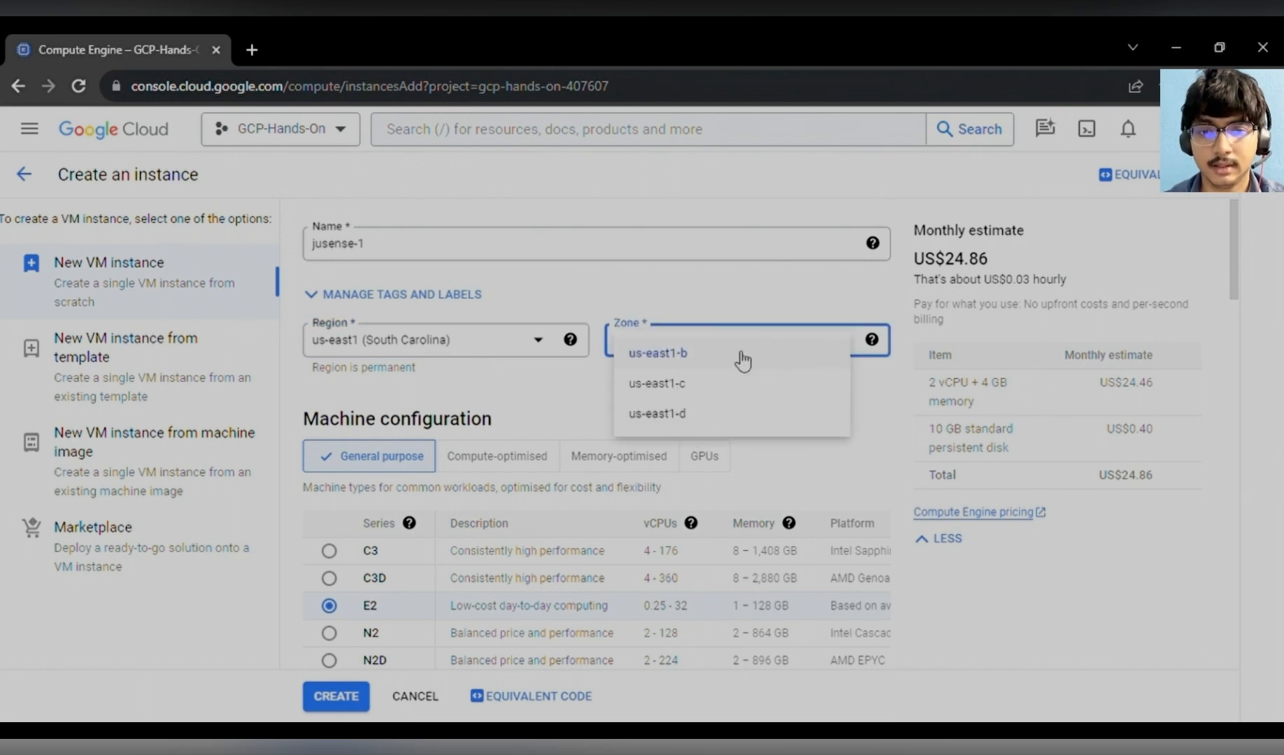
{"action": "left_click", "coordinate": [699, 382]}
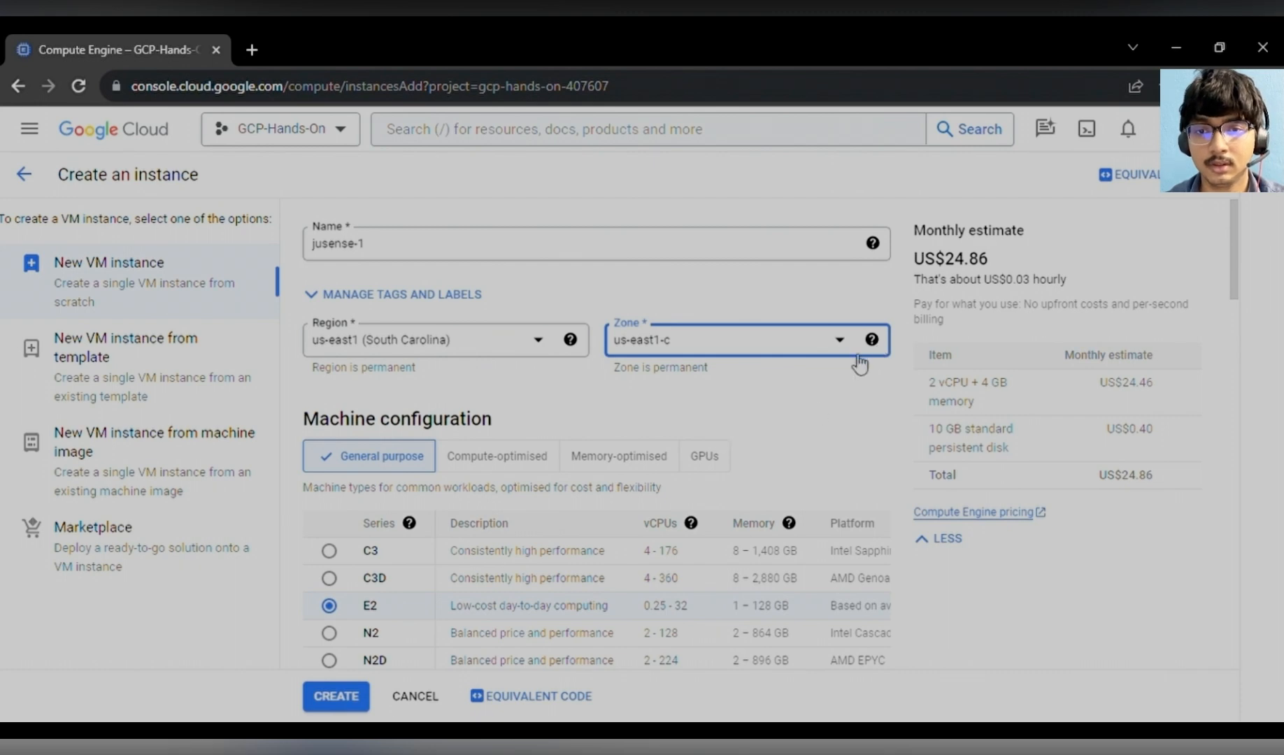
{"action": "left_click", "coordinate": [839, 340]}
{"action": "left_click", "coordinate": [680, 413]}
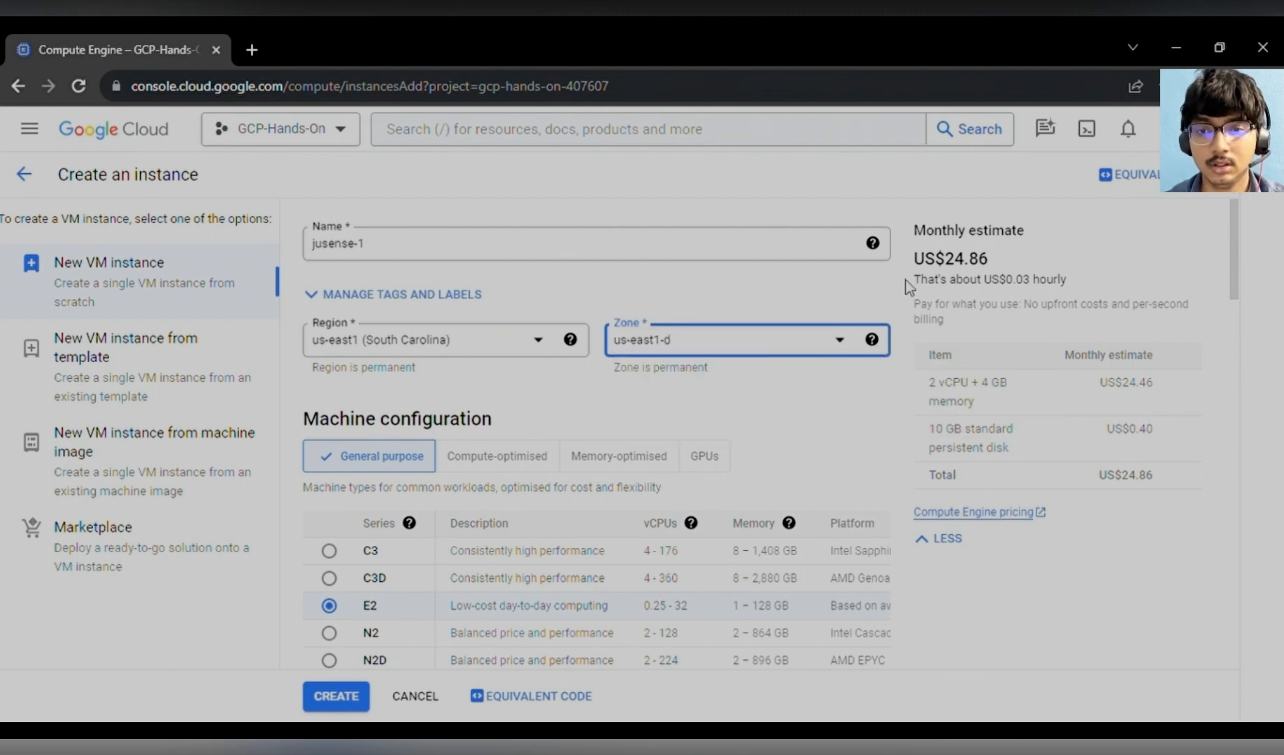
{"action": "left_click", "coordinate": [841, 344]}
{"action": "left_click", "coordinate": [781, 362]}
- Browse the Compute-optimised, Memory-optimised and GPUs machine families, then return to General purpose
{"action": "scroll", "coordinate": [684, 430], "scroll_direction": "down", "scroll_amount": 2}
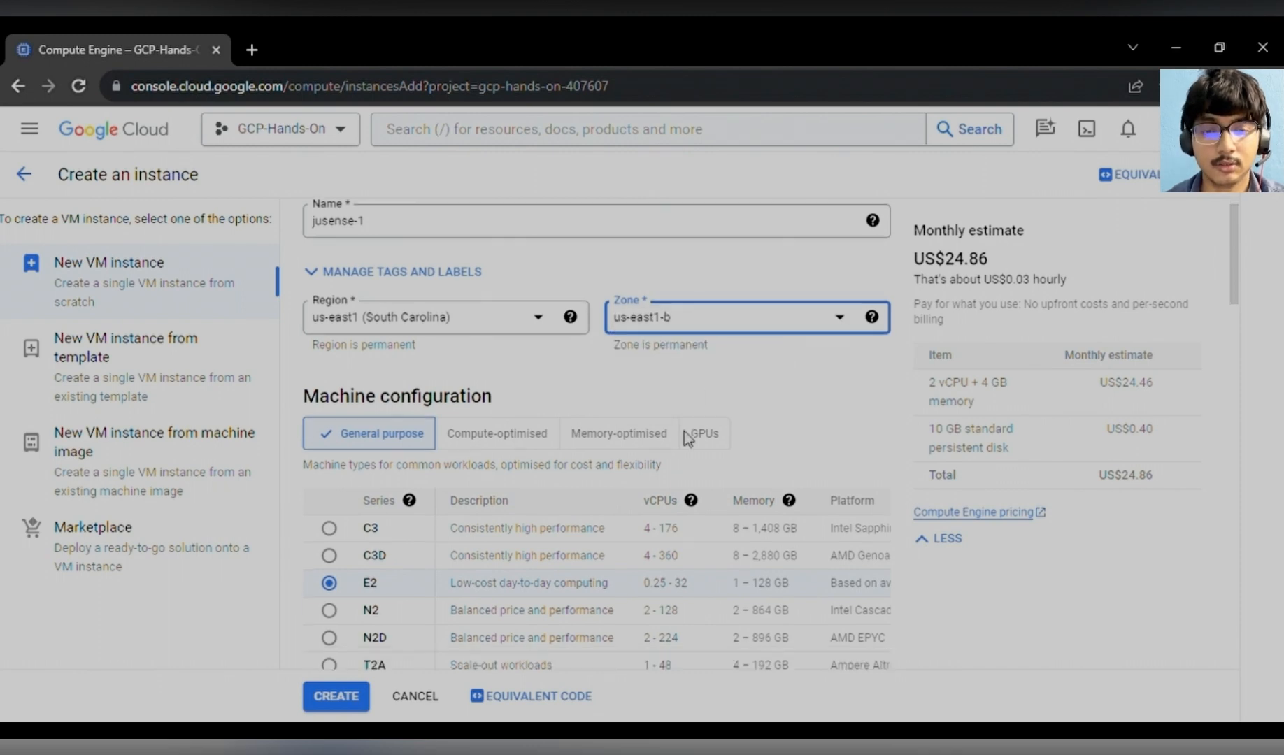
{"action": "left_click", "coordinate": [689, 430]}
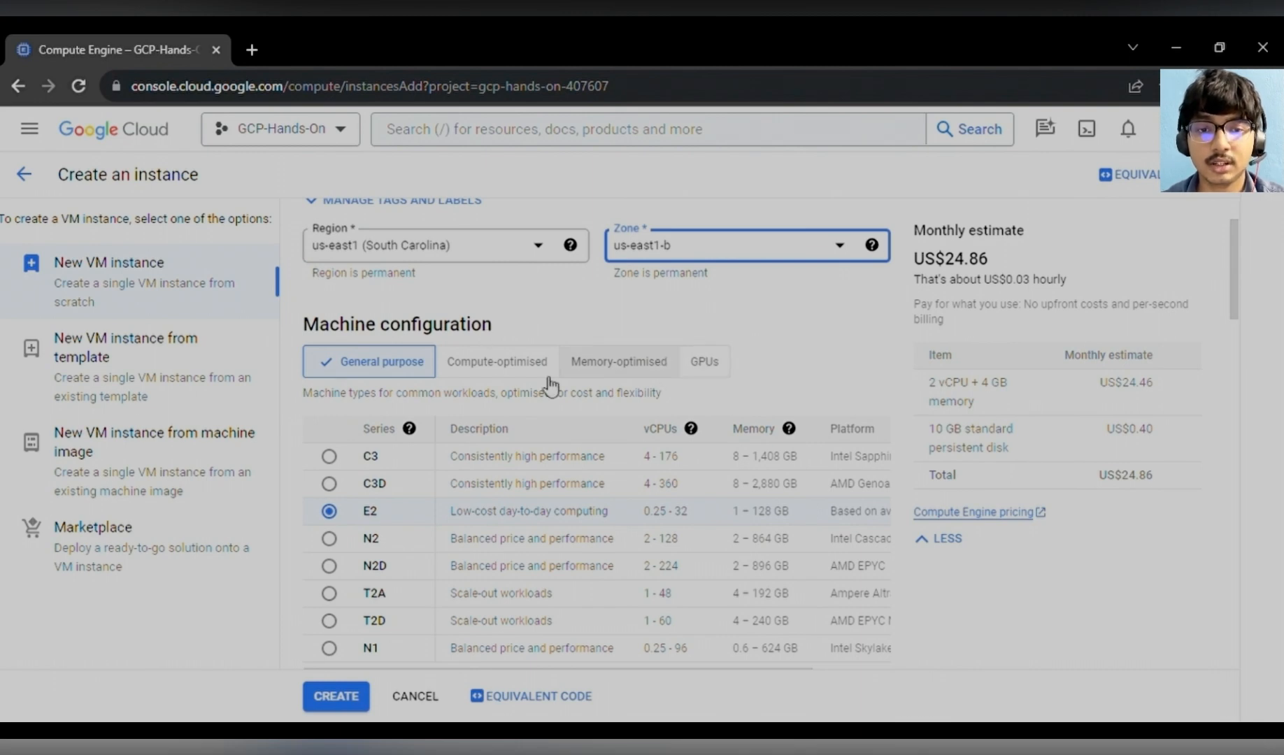
{"action": "left_click", "coordinate": [498, 371]}
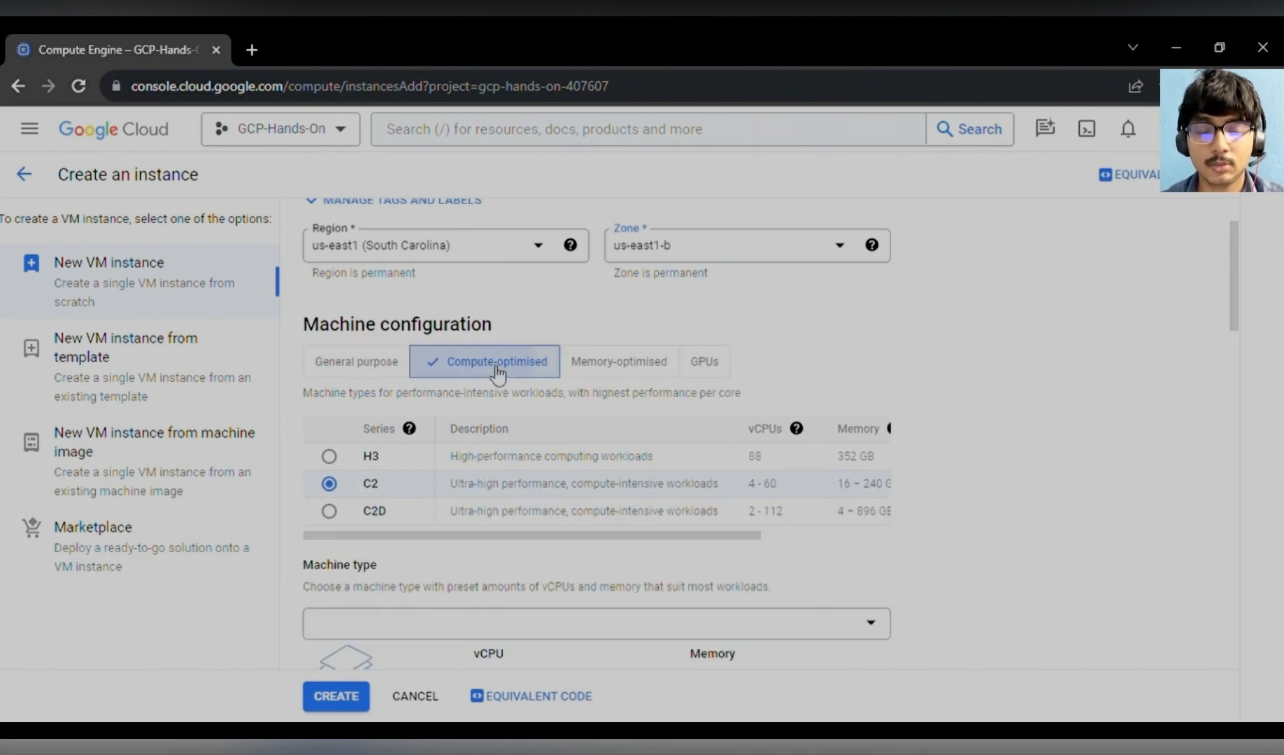
{"action": "left_click", "coordinate": [610, 374]}
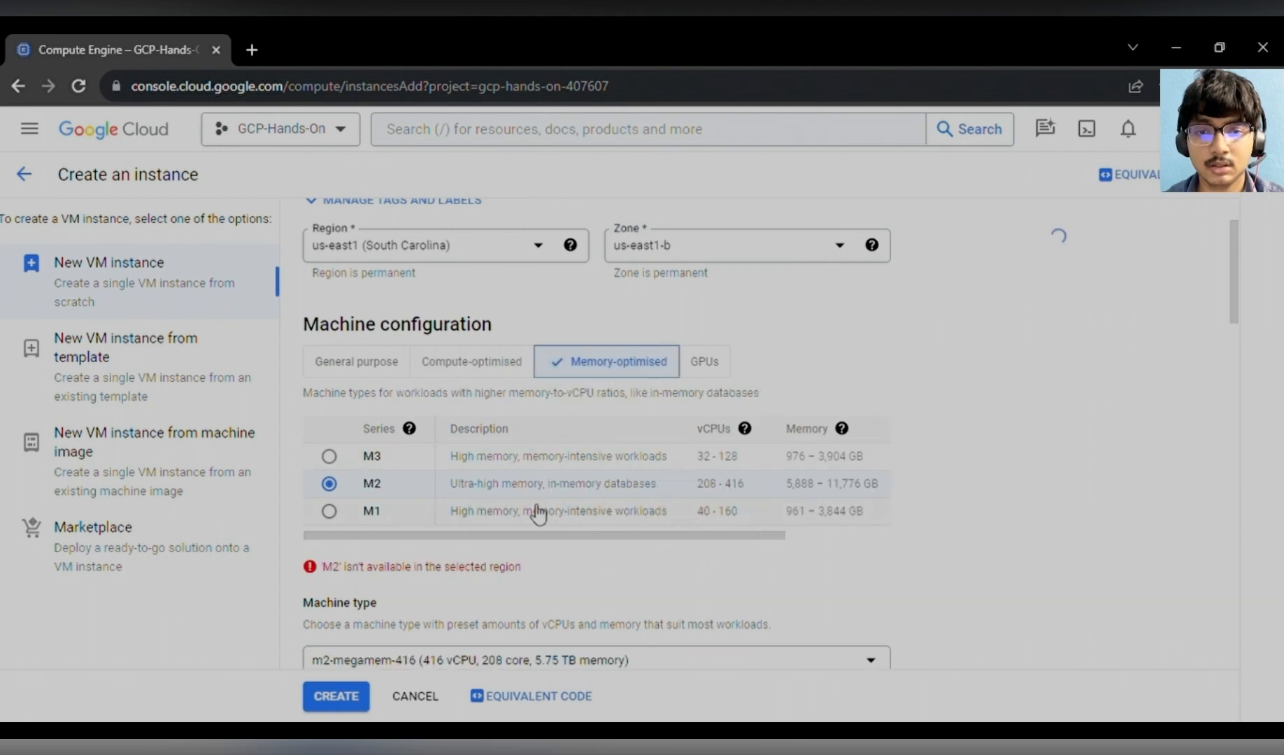
{"action": "left_click", "coordinate": [708, 362]}
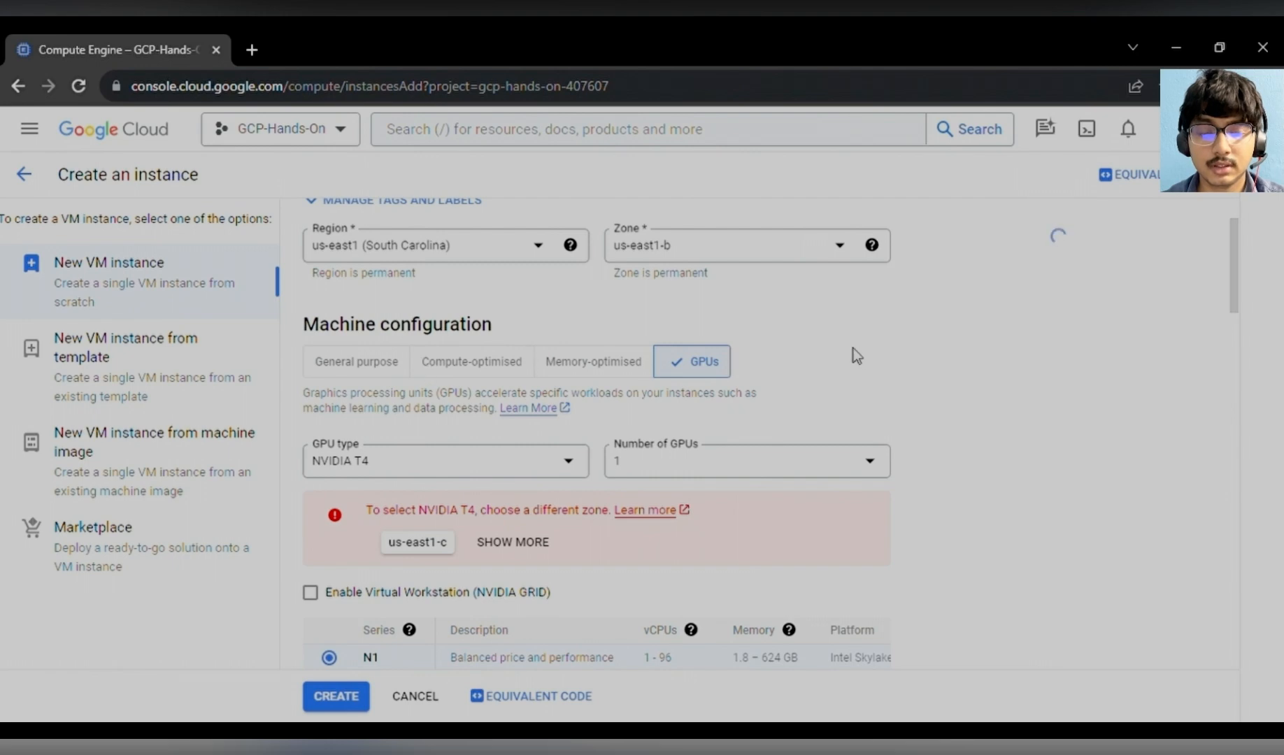
{"action": "left_click", "coordinate": [357, 365]}
- Compare the machine type categories and choose the e2-micro shared-core machine type
{"action": "scroll", "coordinate": [503, 447], "scroll_direction": "down", "scroll_amount": 2}
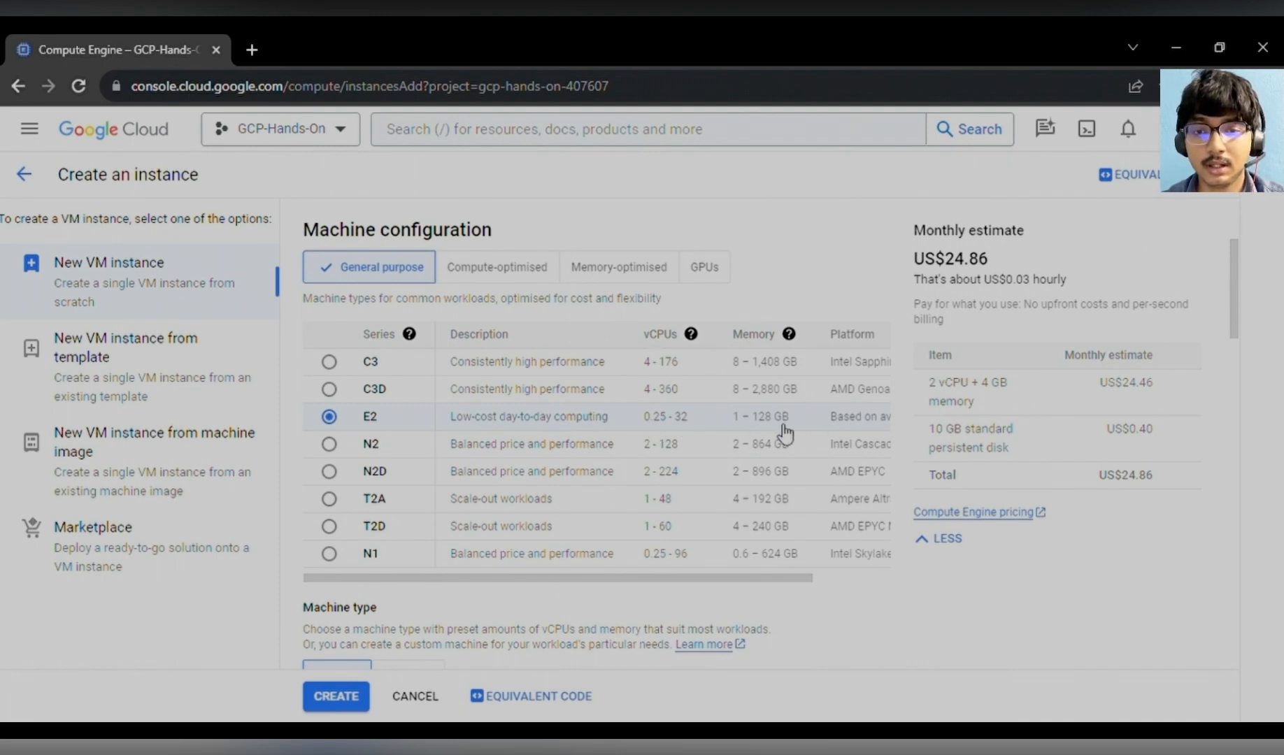
{"action": "scroll", "coordinate": [655, 463], "scroll_direction": "down", "scroll_amount": 2}
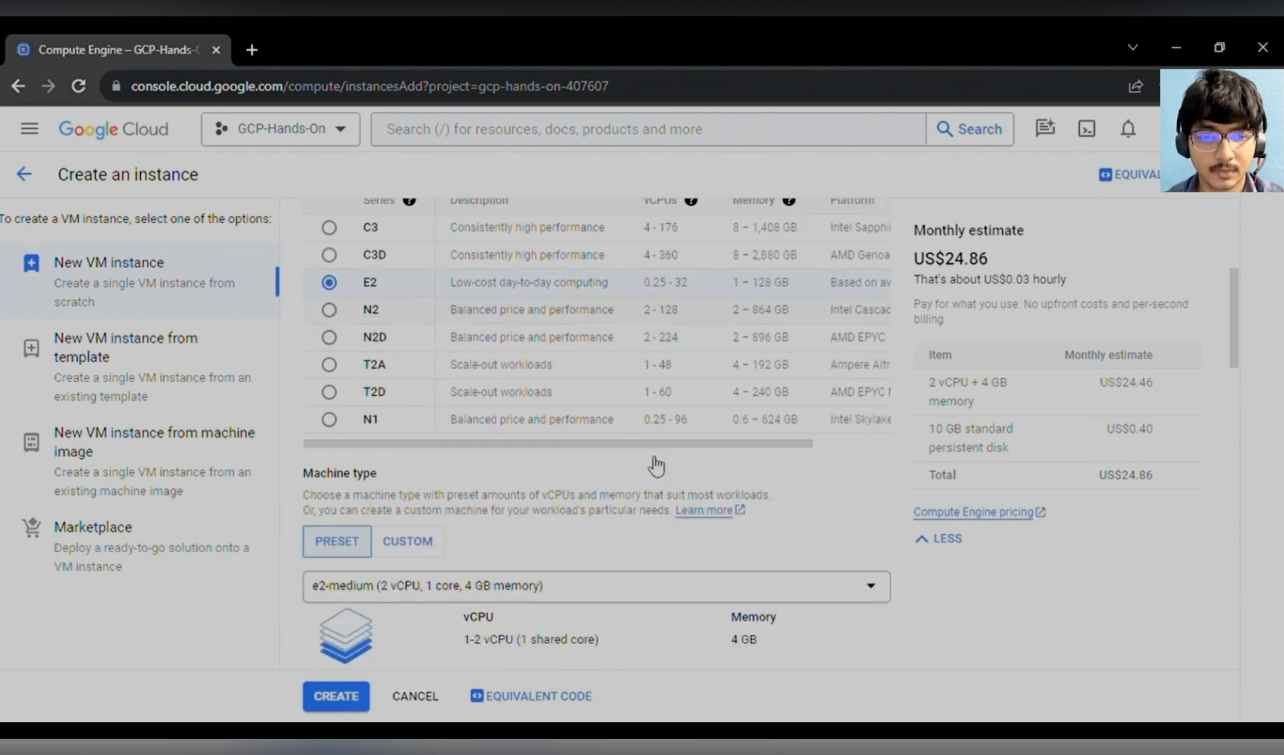
{"action": "scroll", "coordinate": [655, 463], "scroll_direction": "down", "scroll_amount": 1}
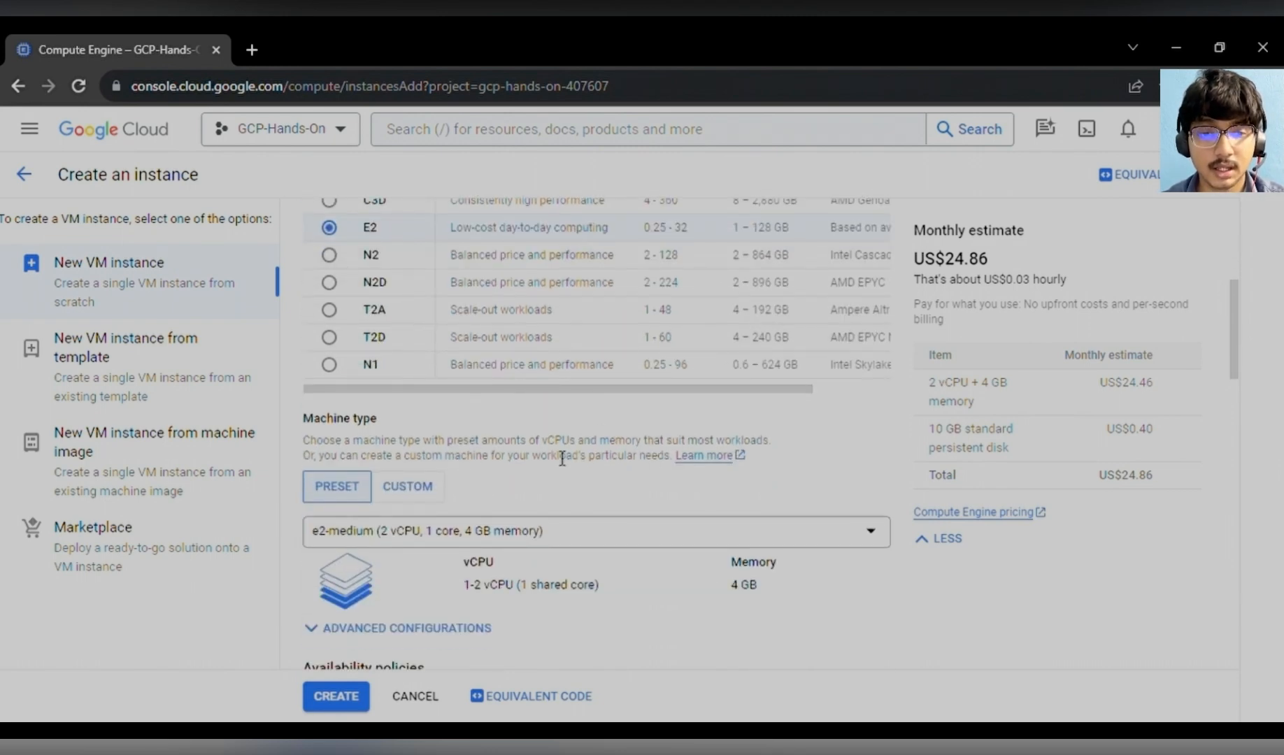
{"action": "scroll", "coordinate": [455, 531], "scroll_direction": "down", "scroll_amount": 2}
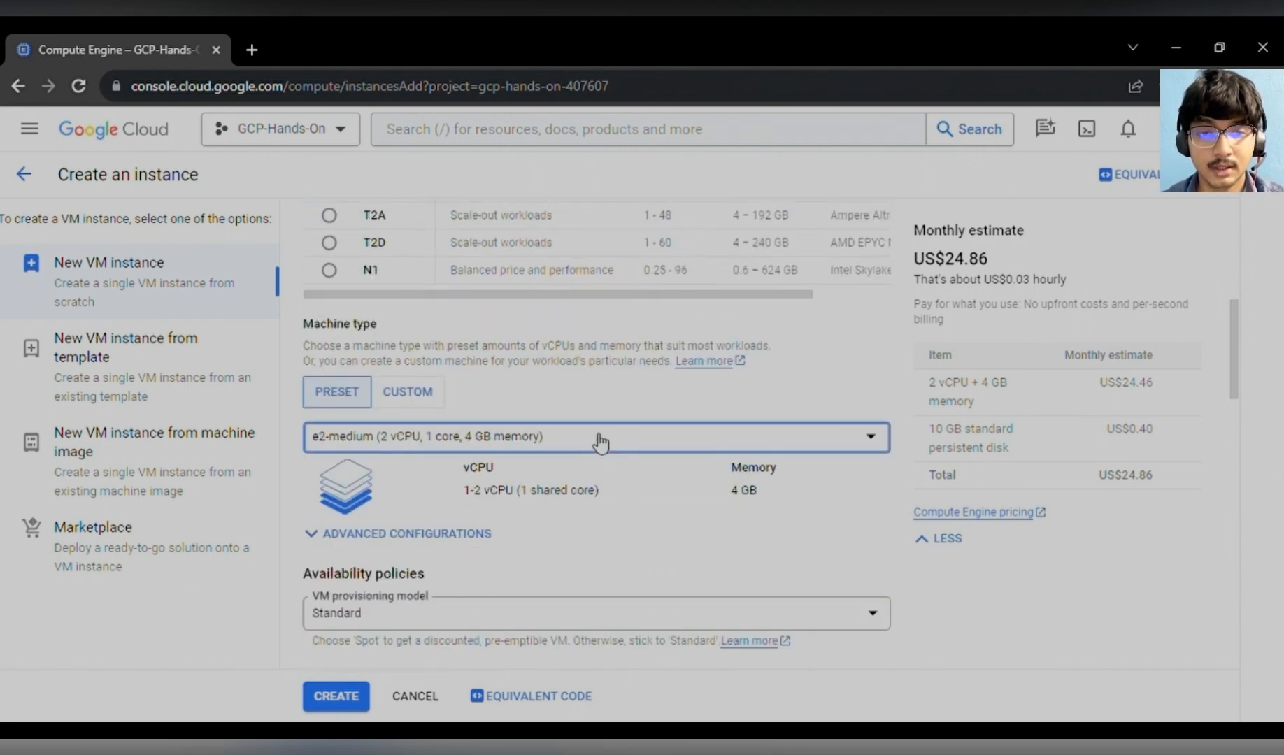
{"action": "left_click", "coordinate": [599, 440]}
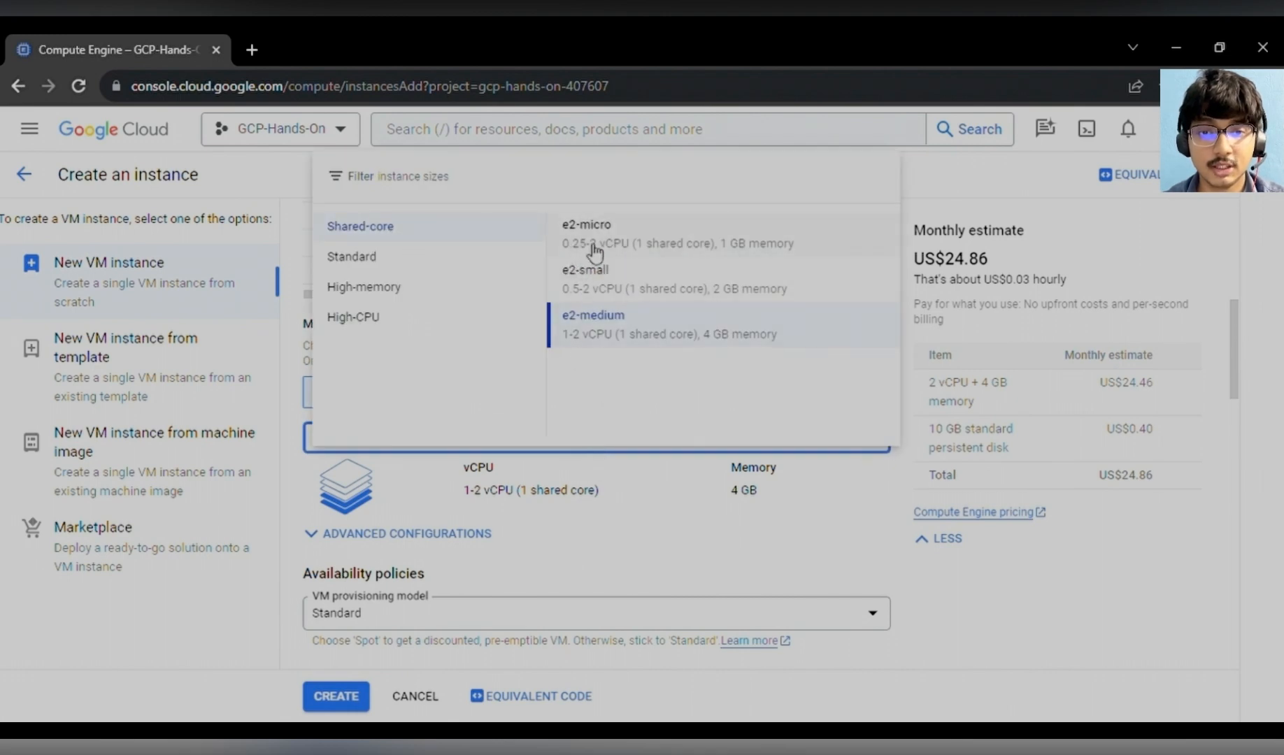
{"action": "left_click", "coordinate": [367, 260]}
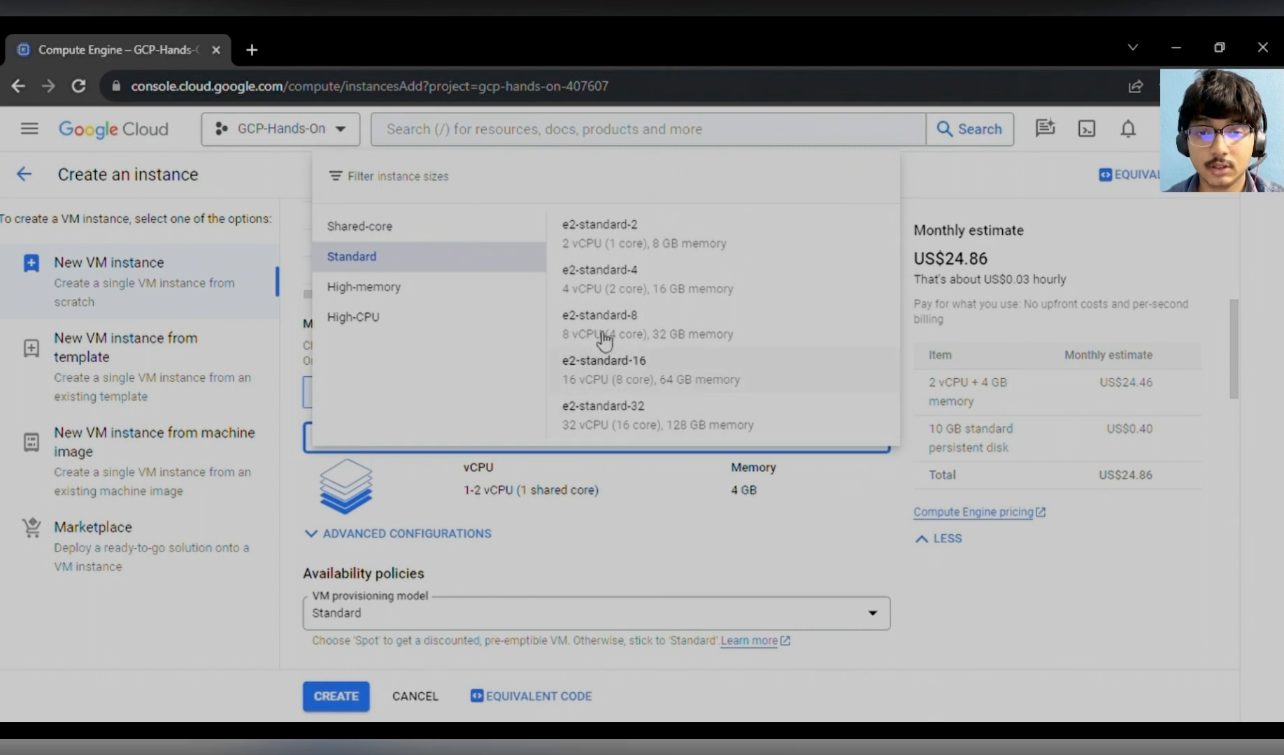
{"action": "left_click", "coordinate": [433, 286]}
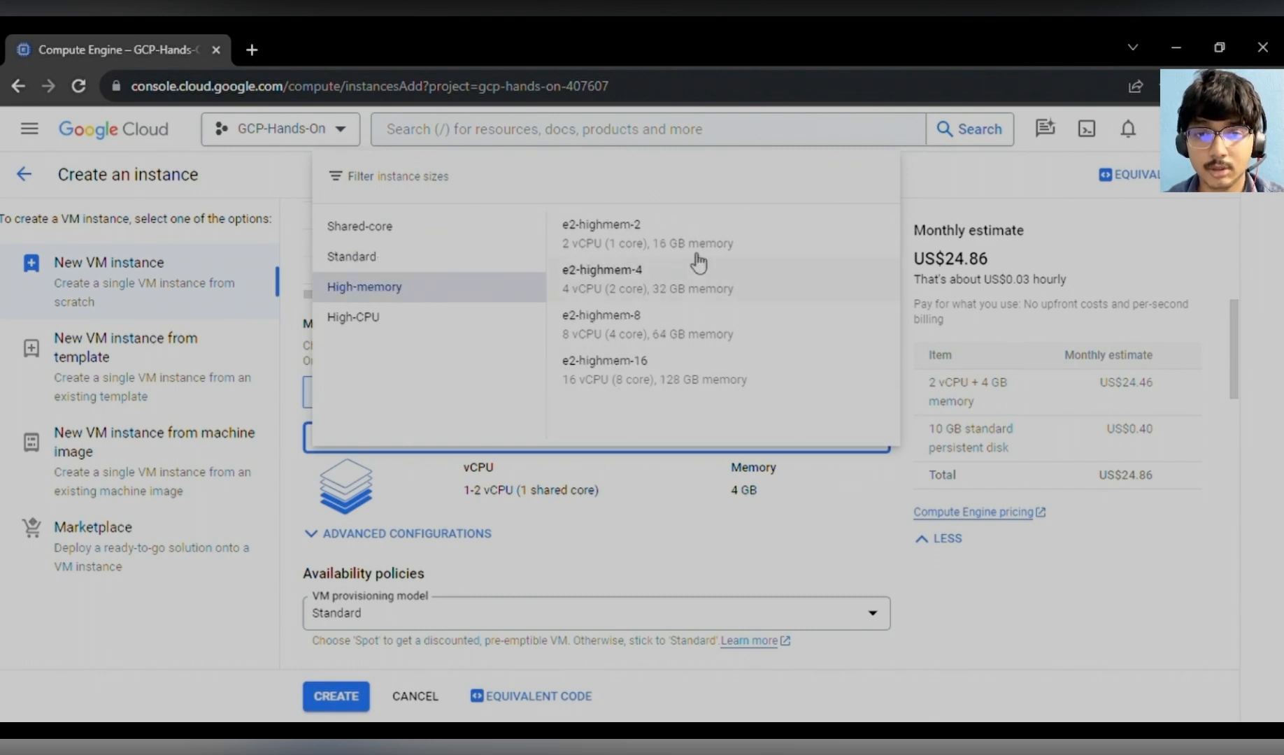
{"action": "left_click", "coordinate": [423, 320]}
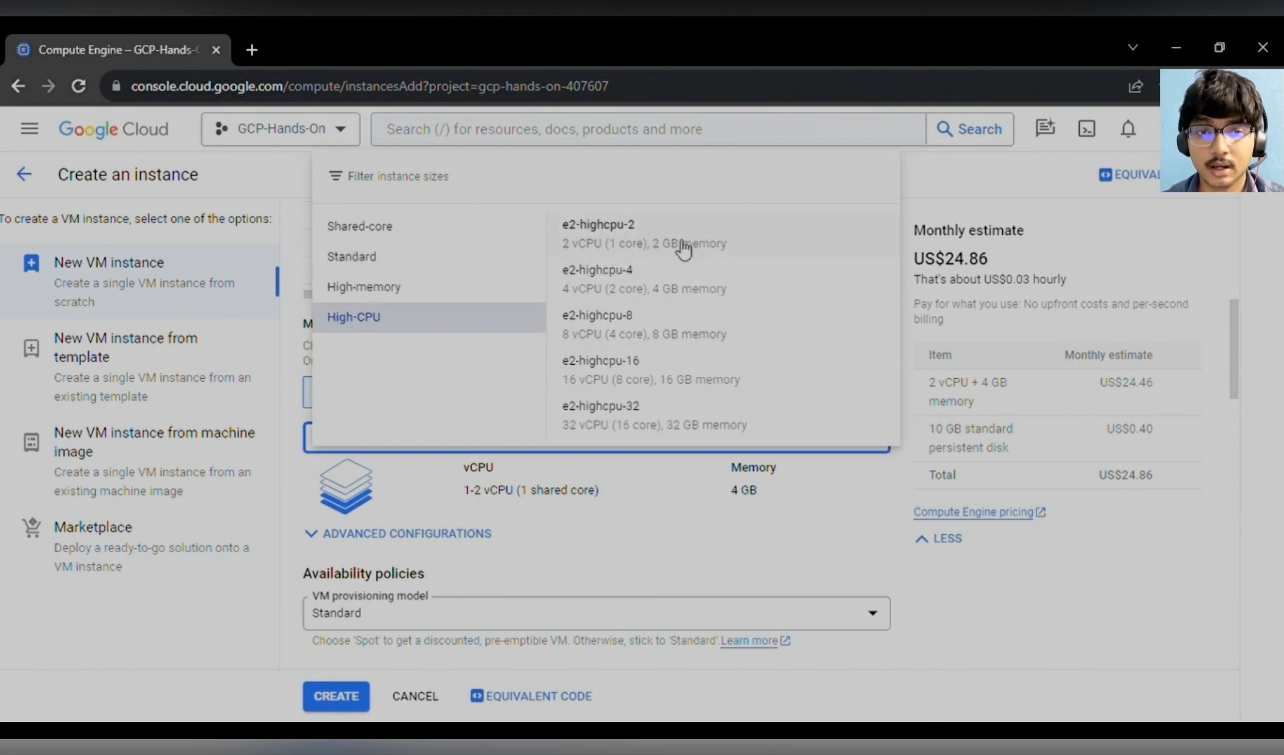
{"action": "left_click", "coordinate": [407, 232]}
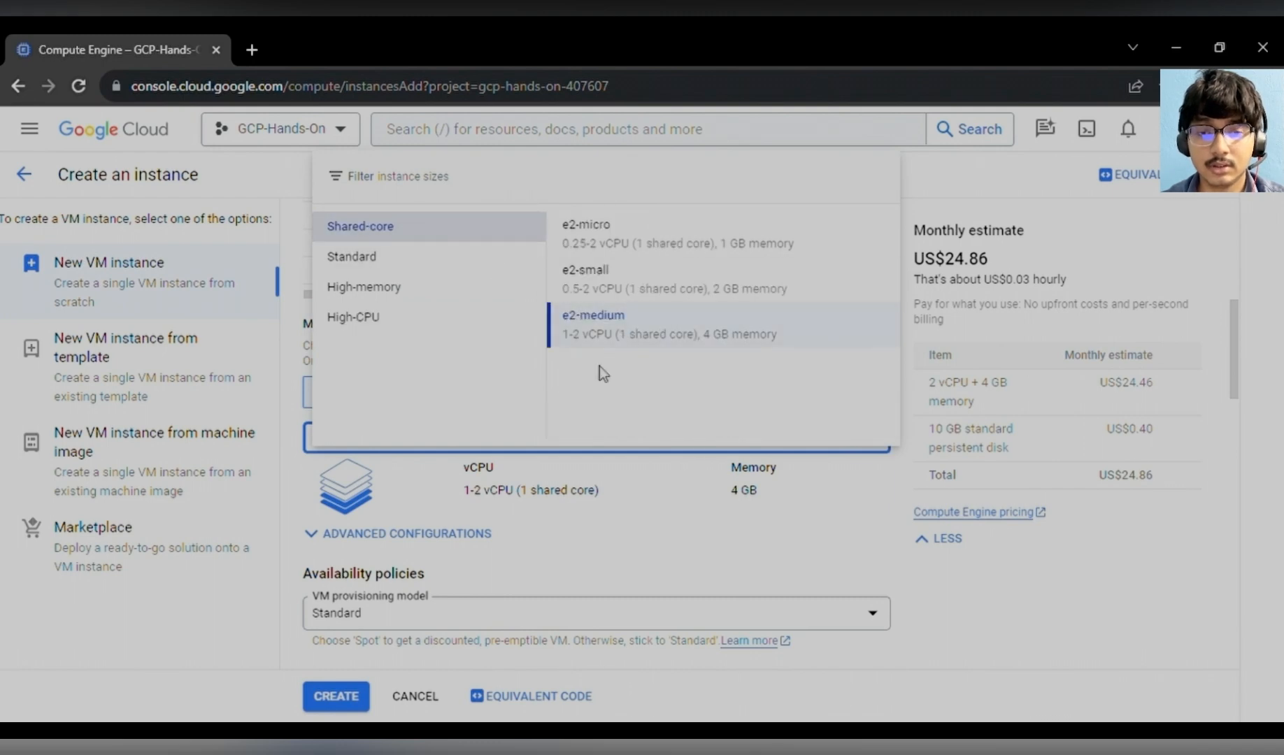
{"action": "left_click", "coordinate": [637, 249]}
- Examine the monthly cost estimate for the e2-micro configuration
{"action": "scroll", "coordinate": [647, 391], "scroll_direction": "down", "scroll_amount": 2}
{"action": "scroll", "coordinate": [804, 419], "scroll_direction": "up", "scroll_amount": 4}
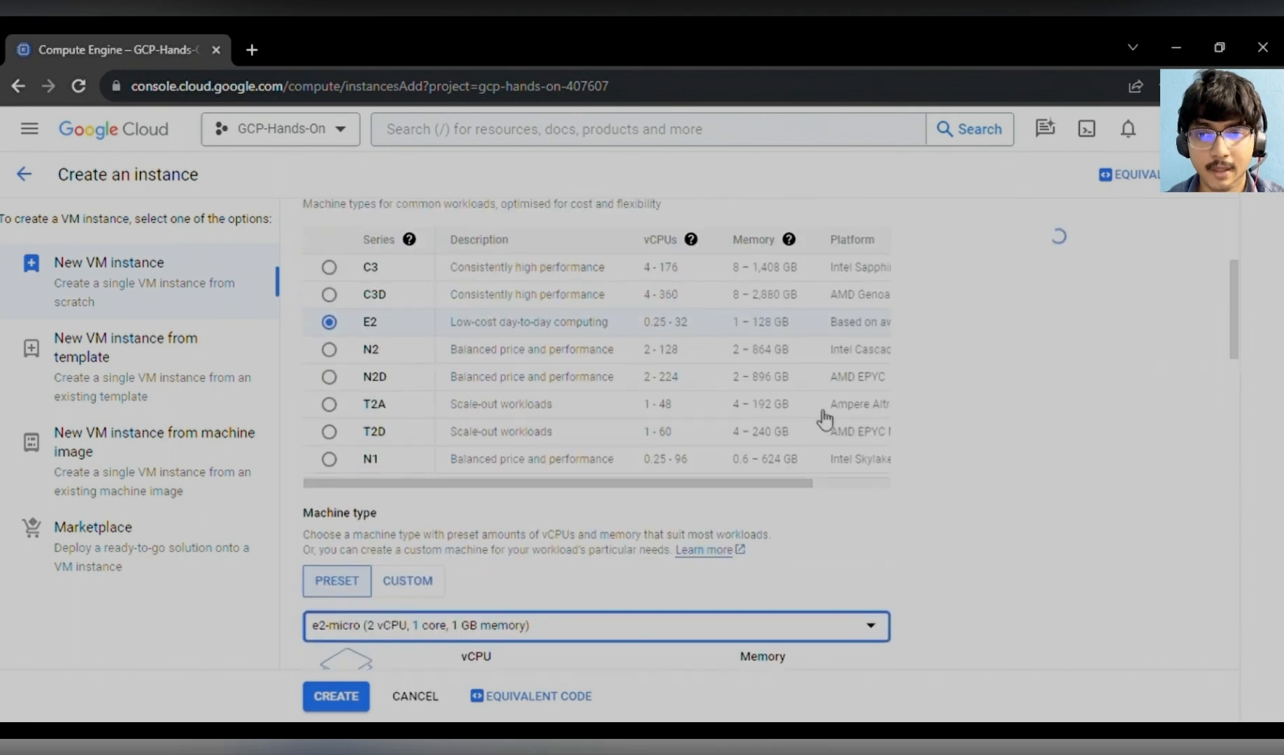
{"action": "scroll", "coordinate": [823, 417], "scroll_direction": "up", "scroll_amount": 4}
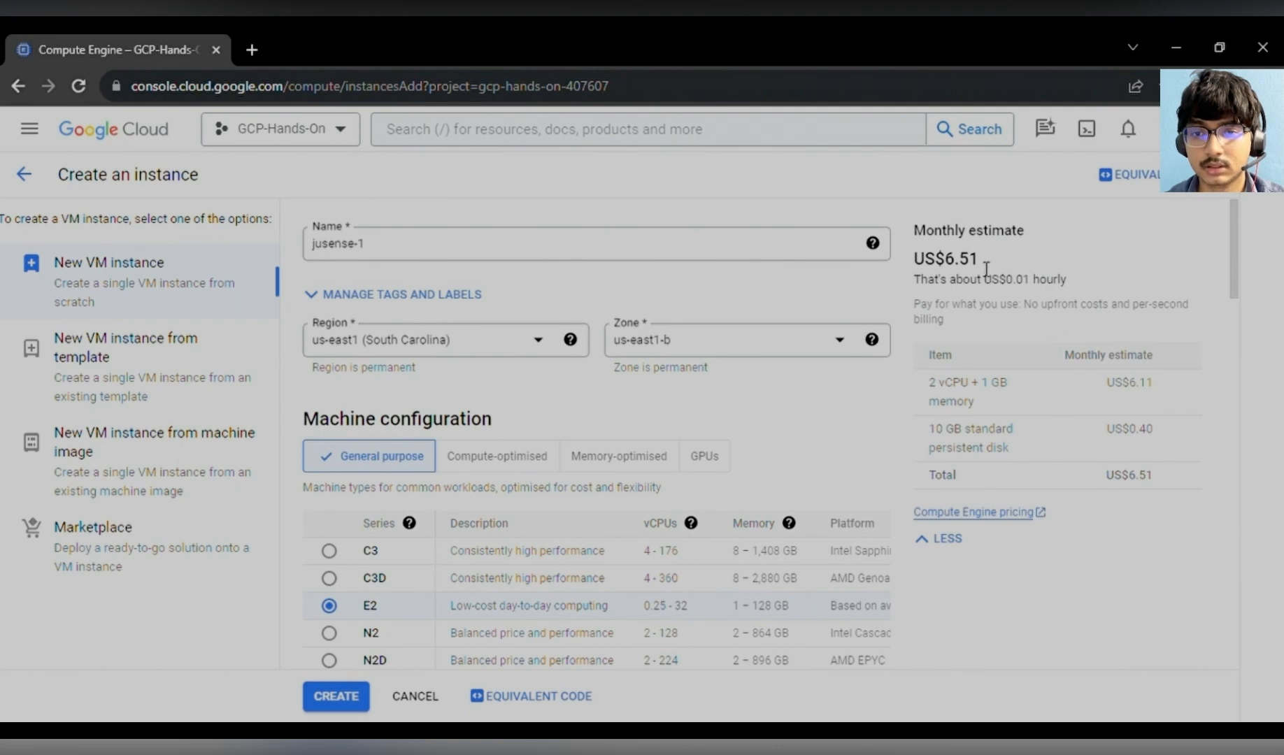
{"action": "left_click_drag", "start_coordinate": [986, 269], "coordinate": [952, 267]}
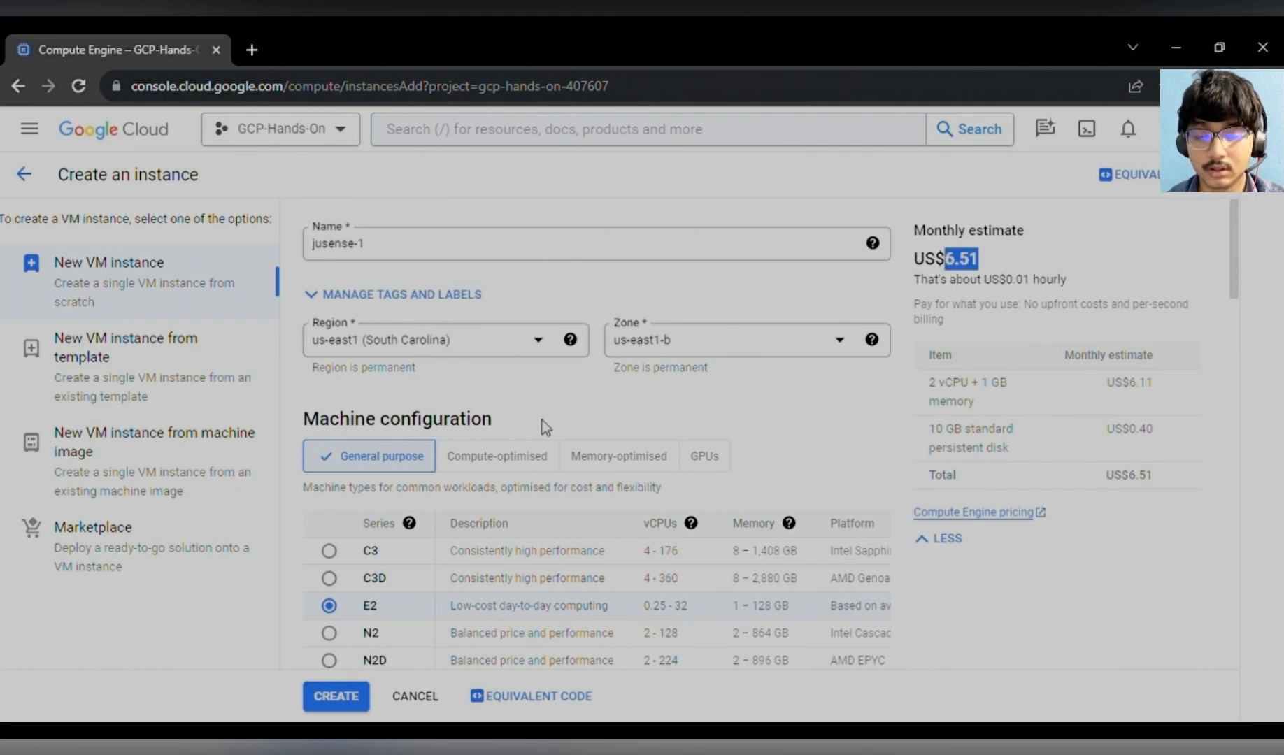
{"action": "scroll", "coordinate": [636, 460], "scroll_direction": "down", "scroll_amount": 10}
{"action": "scroll", "coordinate": [636, 460], "scroll_direction": "down", "scroll_amount": 1}
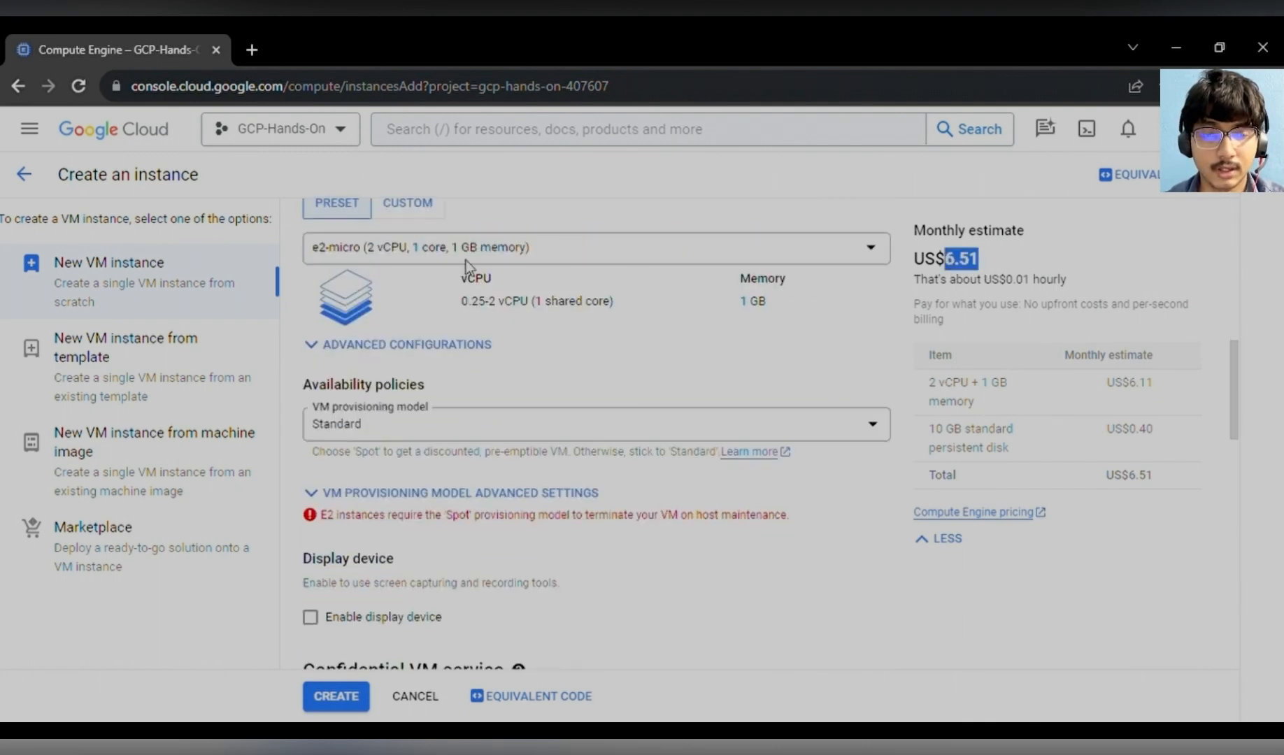
- Try a custom machine type, moving the cores slider to 32 and back to 2, then return to the preset
{"action": "left_click", "coordinate": [410, 206]}
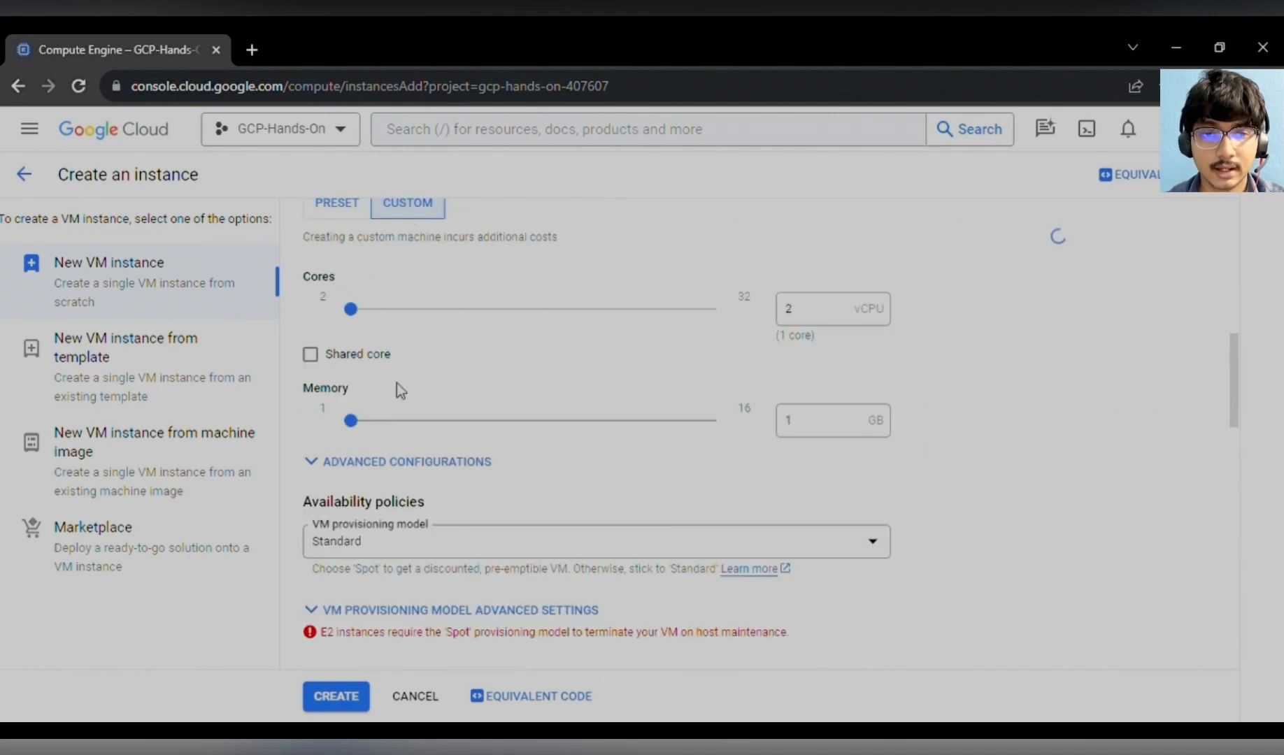
{"action": "left_click_drag", "start_coordinate": [351, 309], "coordinate": [762, 337]}
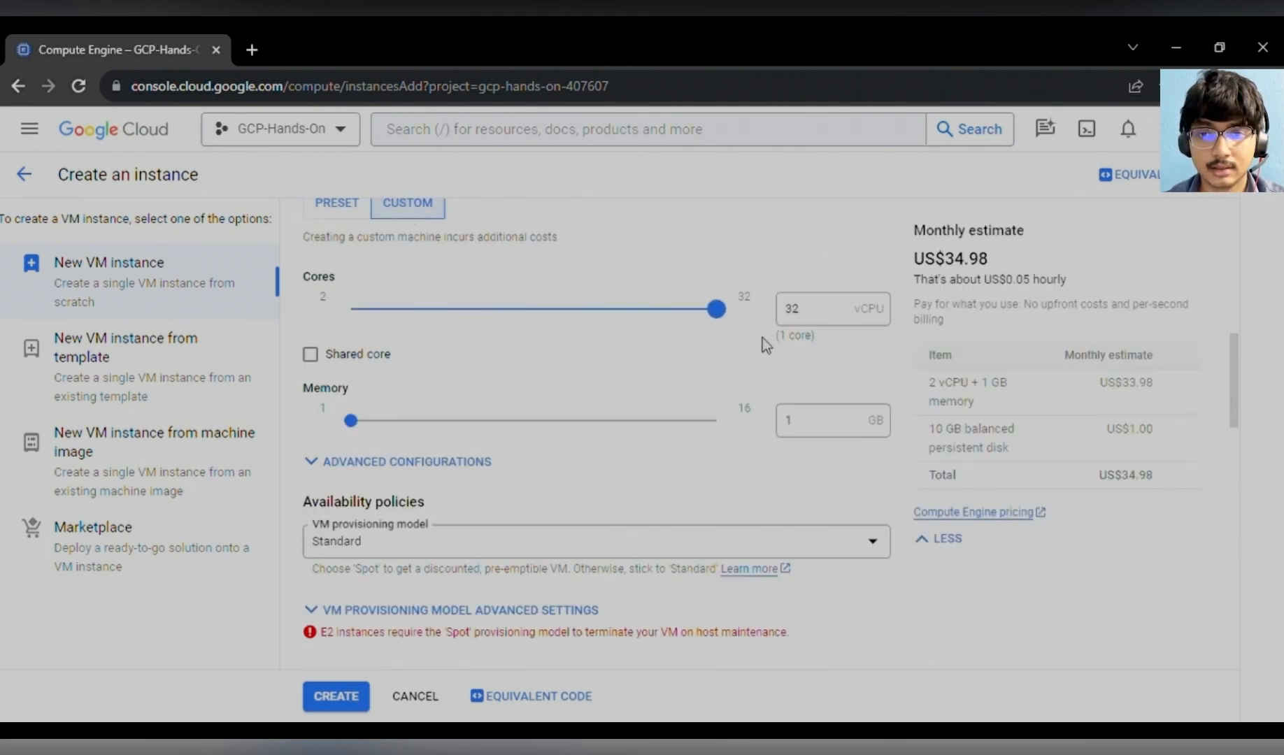
{"action": "left_click_drag", "start_coordinate": [605, 327], "coordinate": [341, 335]}
{"action": "scroll", "coordinate": [622, 392], "scroll_direction": "down", "scroll_amount": 1}
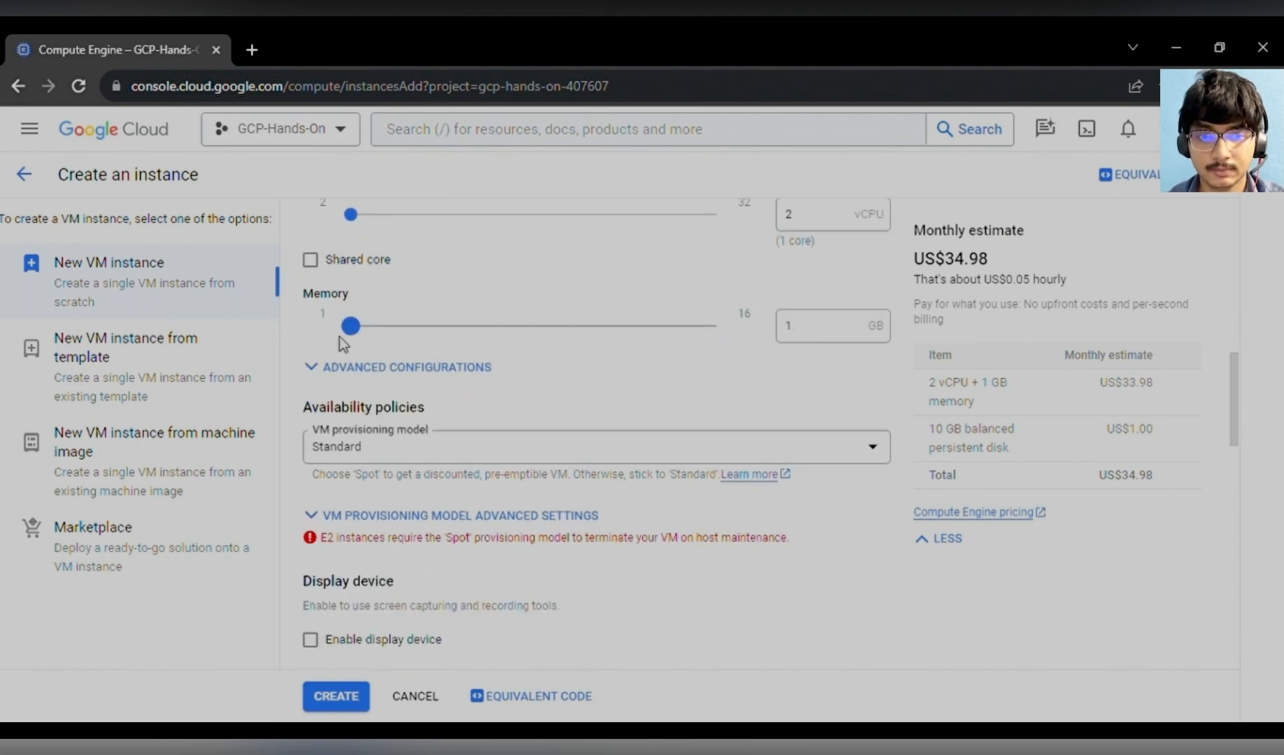
{"action": "scroll", "coordinate": [430, 395], "scroll_direction": "up", "scroll_amount": 4}
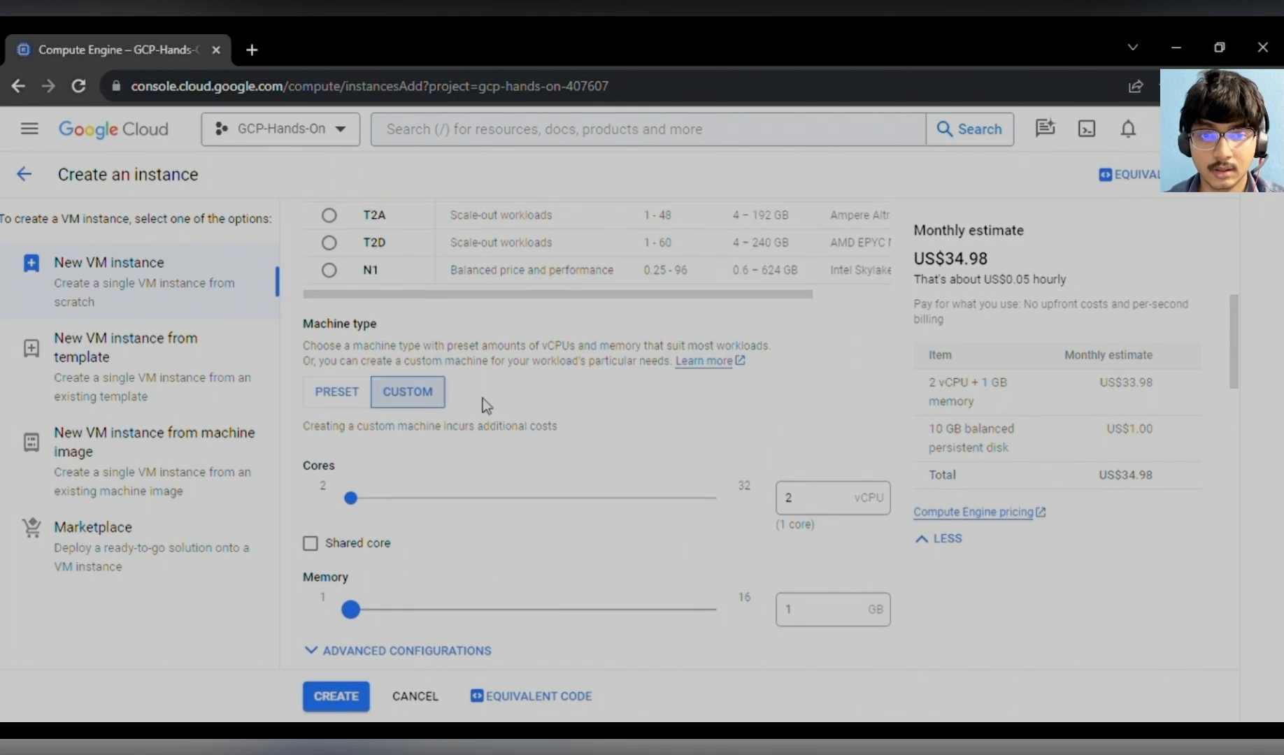
{"action": "left_click", "coordinate": [337, 396]}
{"action": "scroll", "coordinate": [687, 481], "scroll_direction": "down", "scroll_amount": 1}
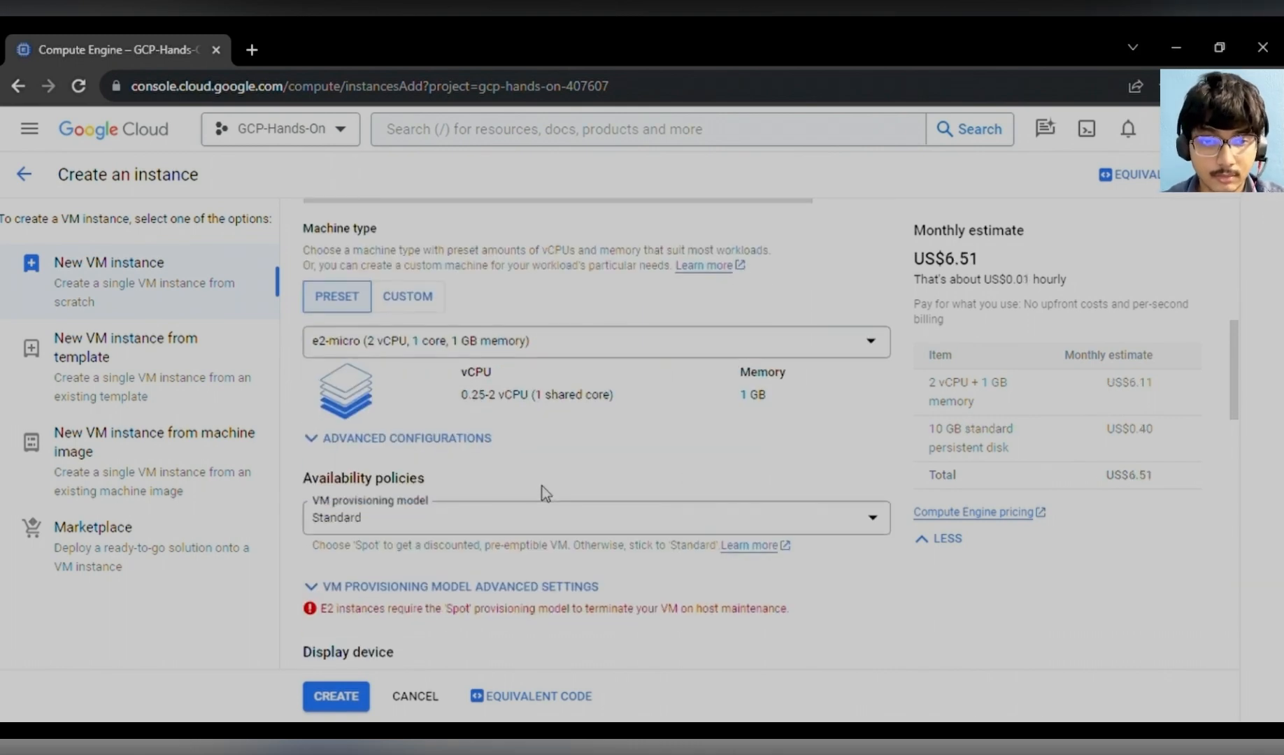
{"action": "scroll", "coordinate": [542, 491], "scroll_direction": "down", "scroll_amount": 1}
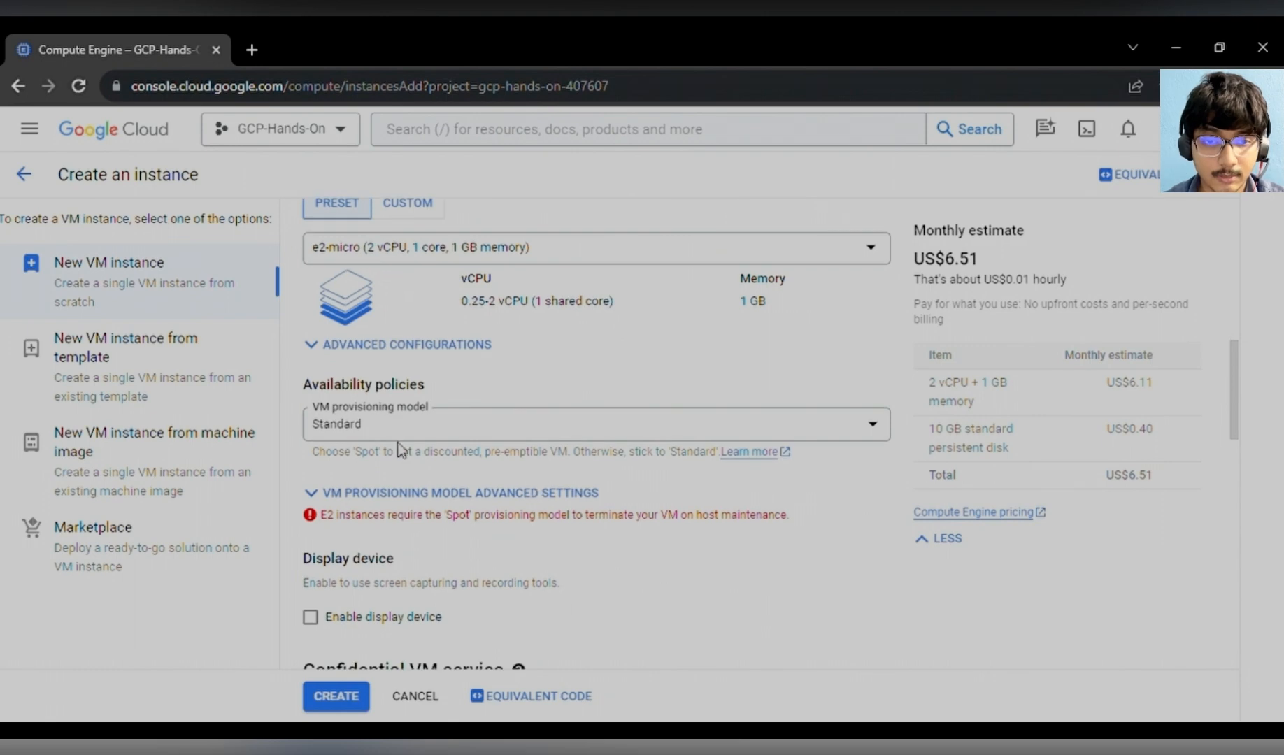
- Set the VM provisioning model to Spot
{"action": "left_click", "coordinate": [668, 436]}
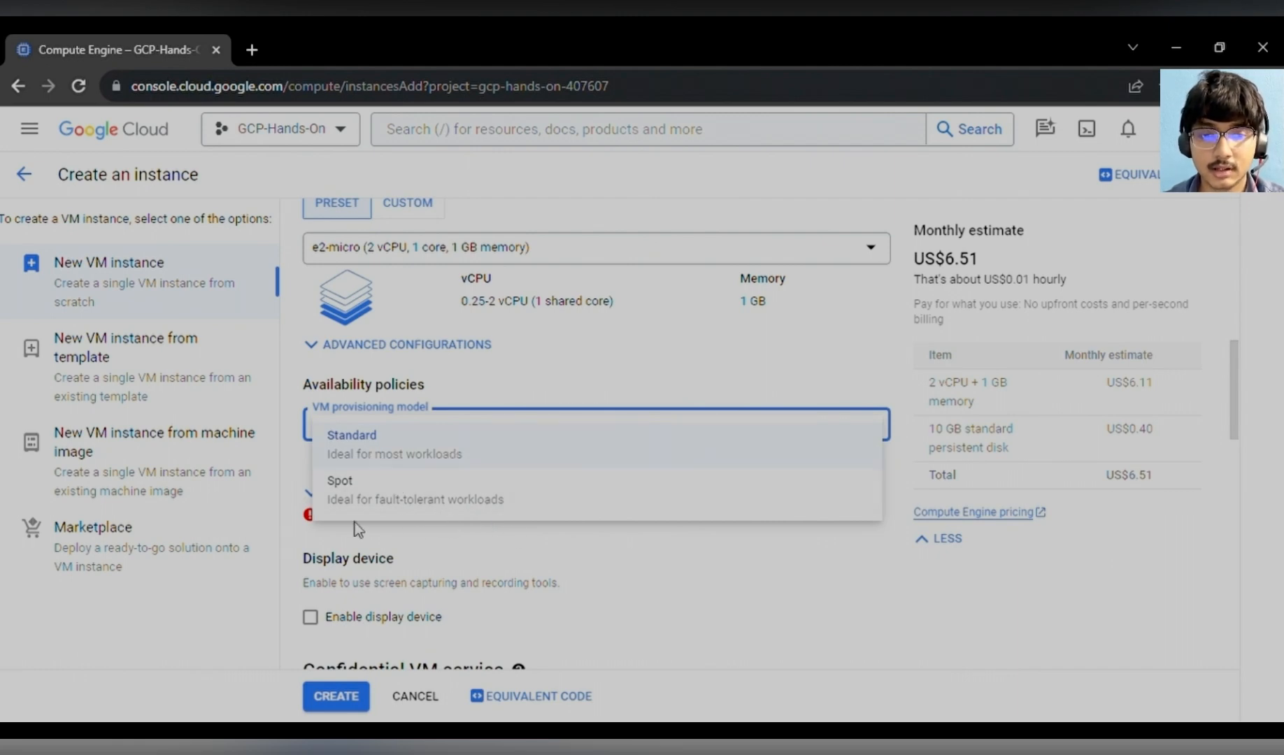
{"action": "left_click", "coordinate": [446, 499]}
{"action": "scroll", "coordinate": [449, 507], "scroll_direction": "down", "scroll_amount": 1}
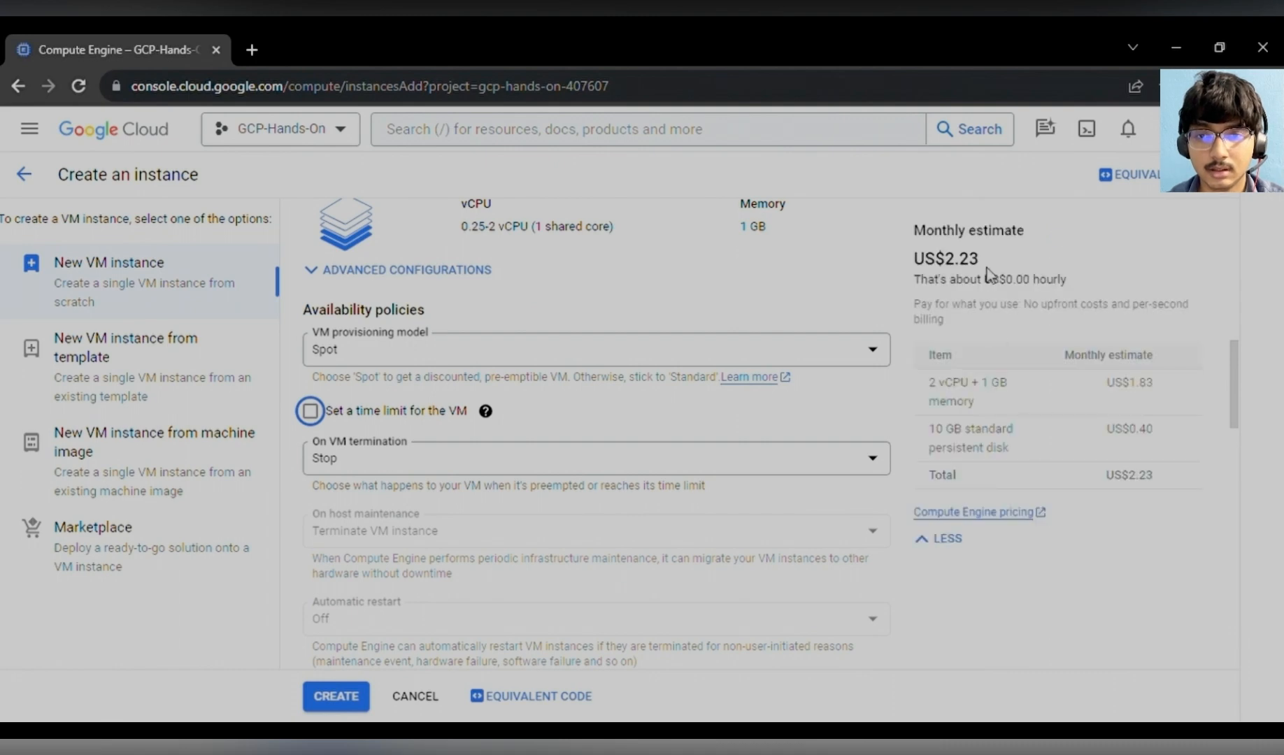
- Review the Spot termination settings and the updated monthly cost estimate
{"action": "double_click", "coordinate": [957, 264]}
{"action": "scroll", "coordinate": [637, 436], "scroll_direction": "down", "scroll_amount": 4}
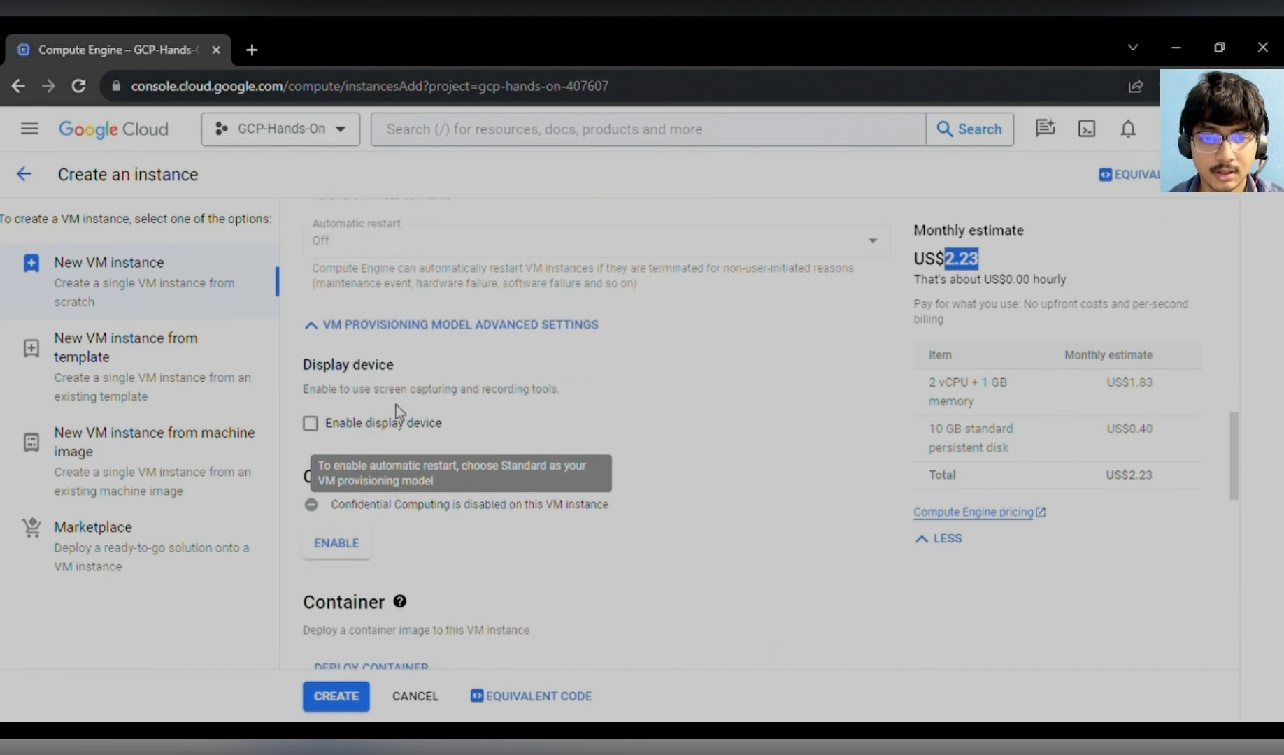
{"action": "scroll", "coordinate": [437, 519], "scroll_direction": "up", "scroll_amount": 3}
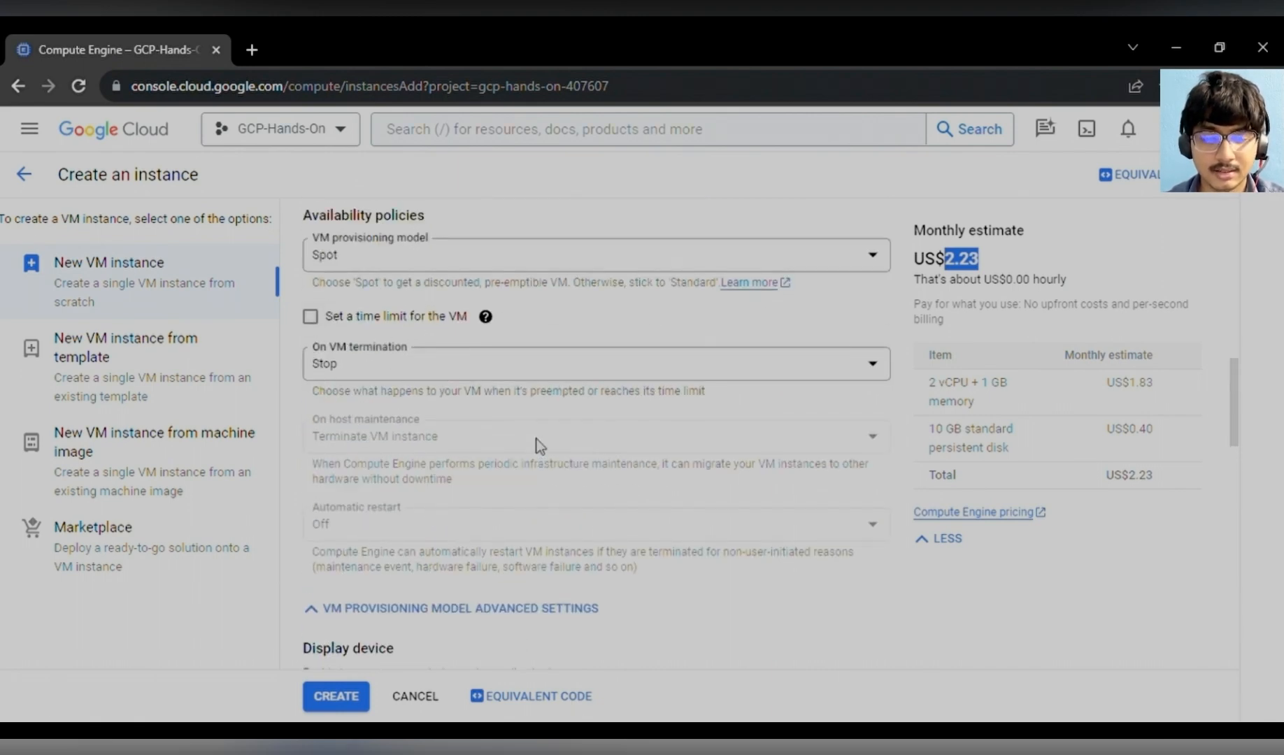
{"action": "scroll", "coordinate": [536, 444], "scroll_direction": "down", "scroll_amount": 5}
{"action": "scroll", "coordinate": [538, 451], "scroll_direction": "down", "scroll_amount": 4}
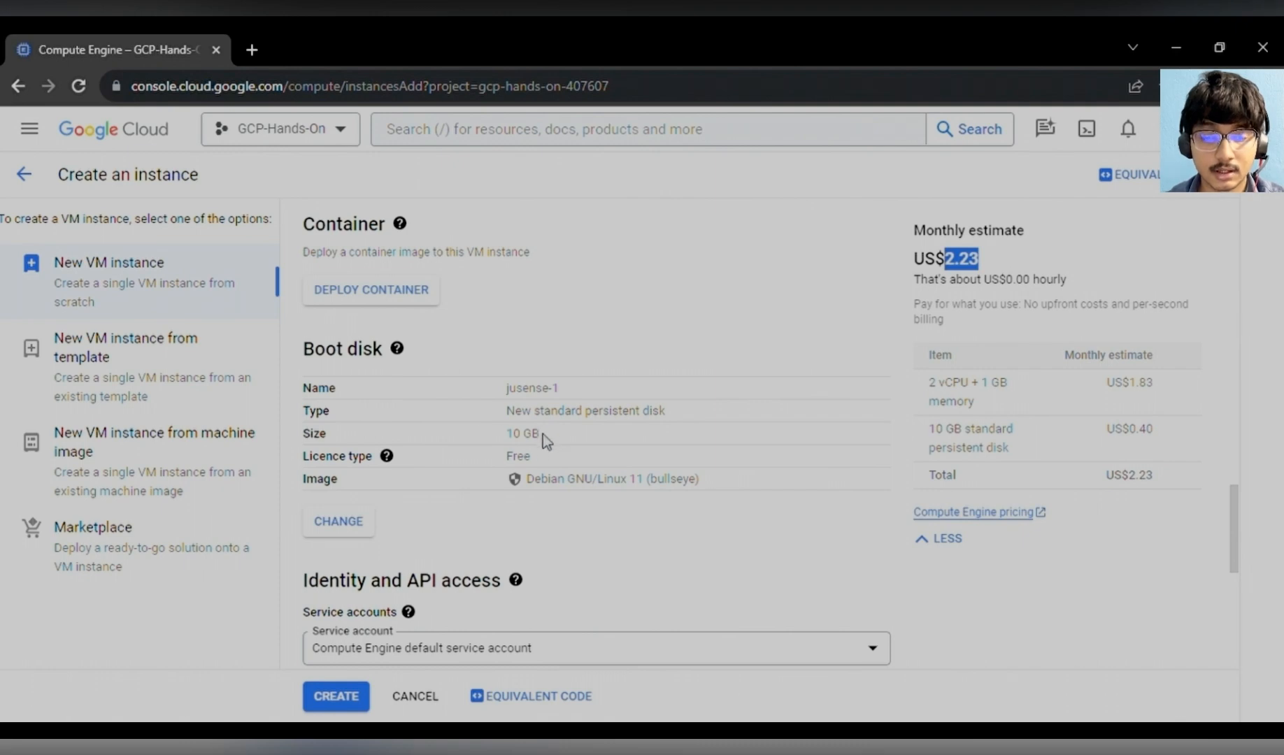
- Change the boot disk image to Ubuntu 20.04 LTS for x86/64
{"action": "left_click_drag", "start_coordinate": [543, 435], "coordinate": [516, 442]}
{"action": "left_click", "coordinate": [568, 510]}
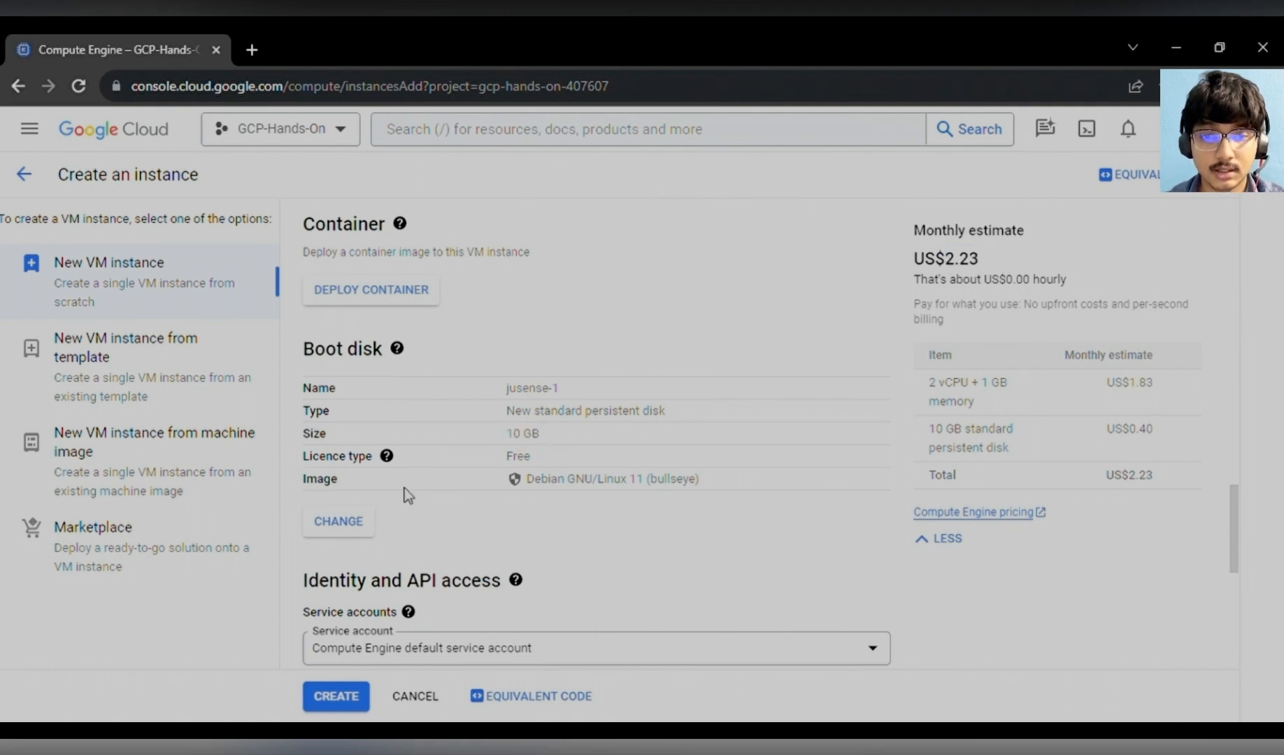
{"action": "left_click", "coordinate": [362, 525]}
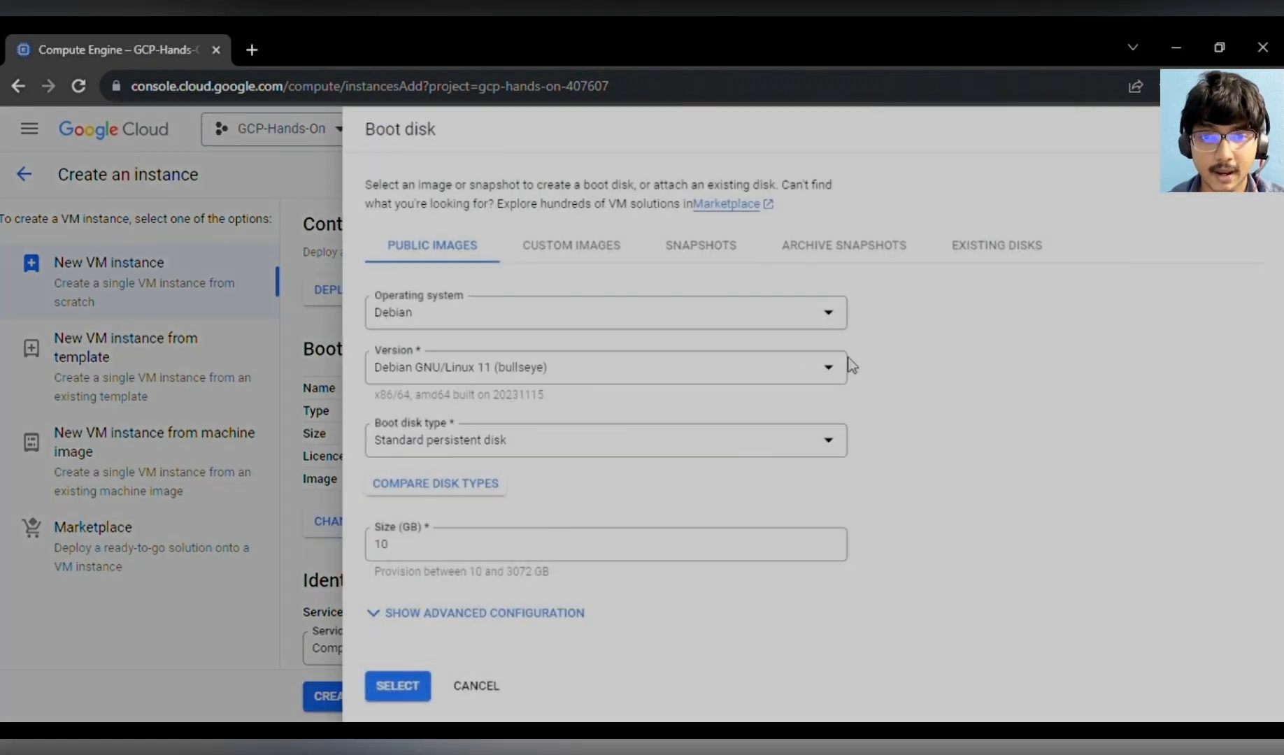
{"action": "left_click", "coordinate": [825, 320]}
{"action": "scroll", "coordinate": [538, 504], "scroll_direction": "down", "scroll_amount": 5}
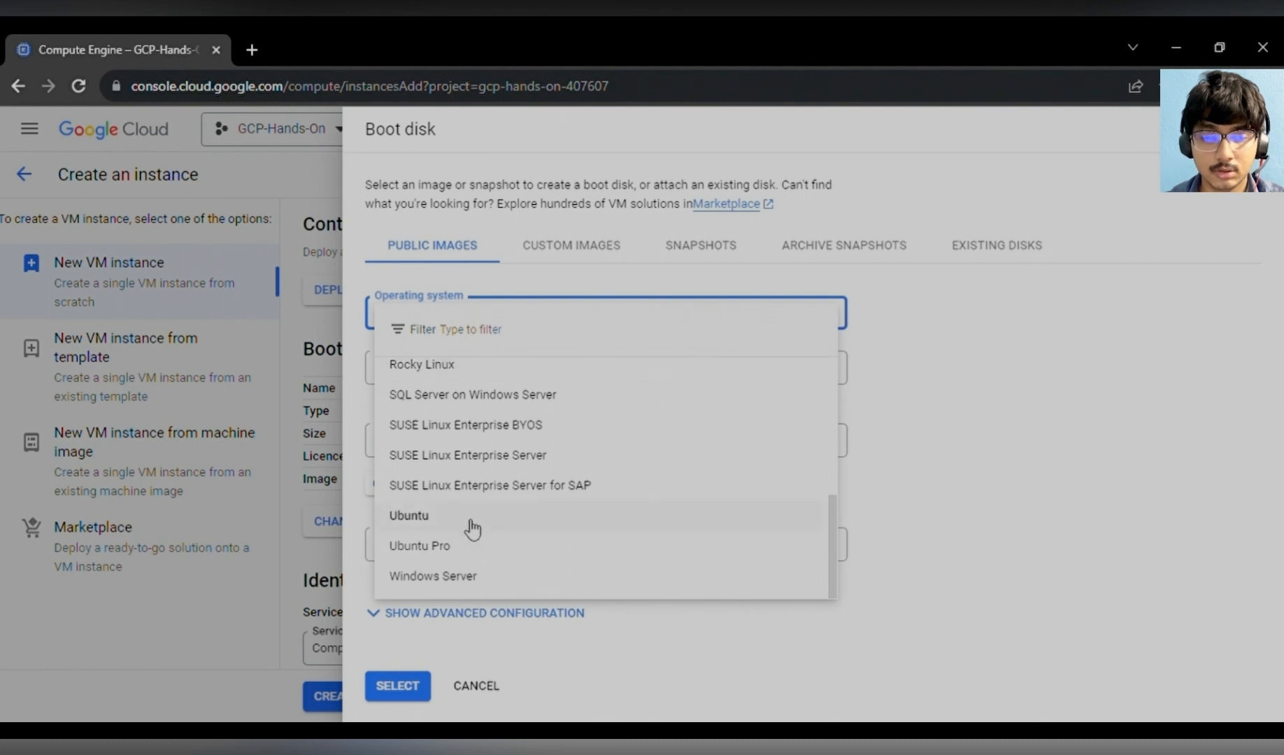
{"action": "left_click", "coordinate": [466, 519]}
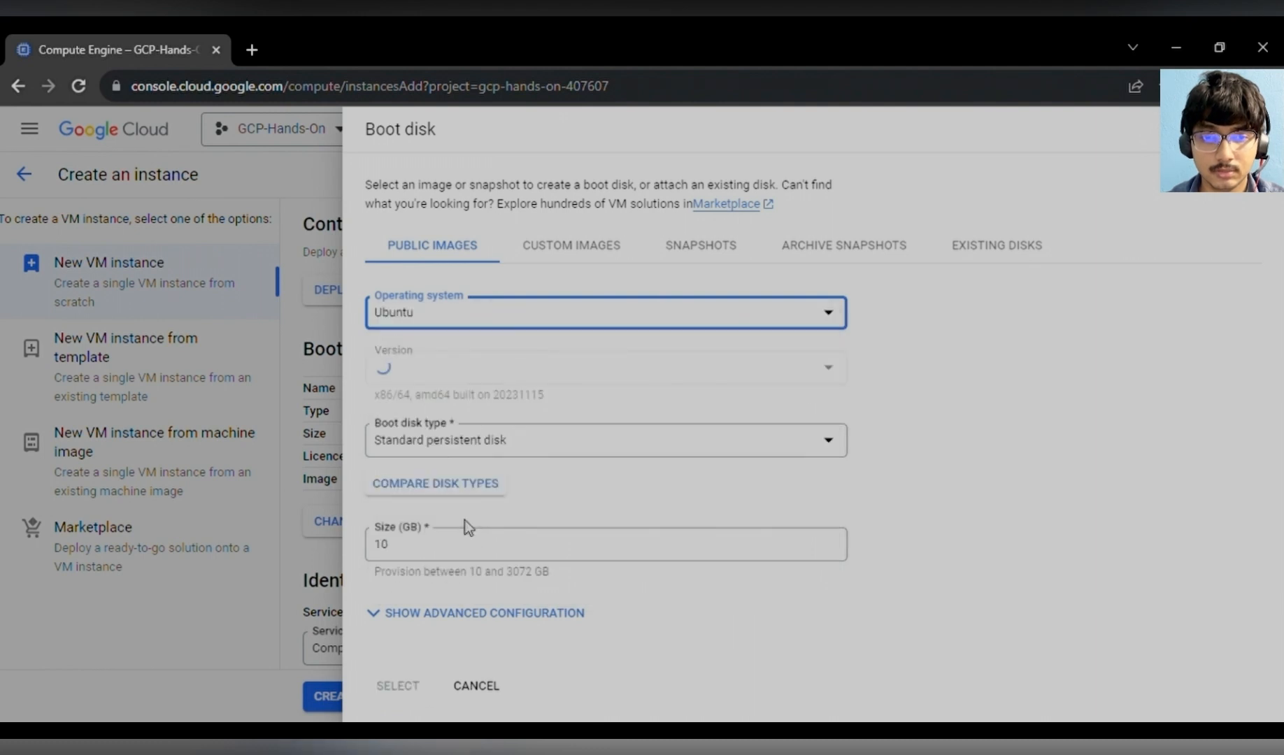
{"action": "left_click", "coordinate": [599, 388]}
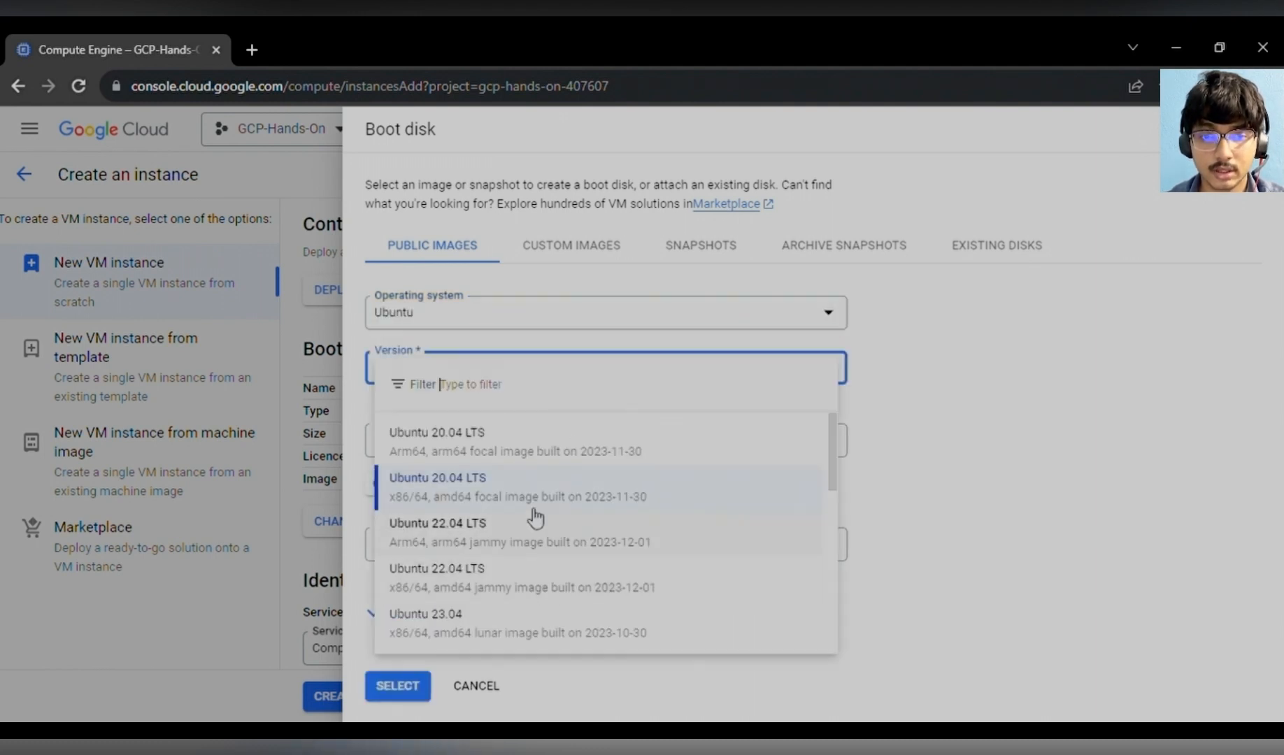
{"action": "left_click", "coordinate": [588, 497]}
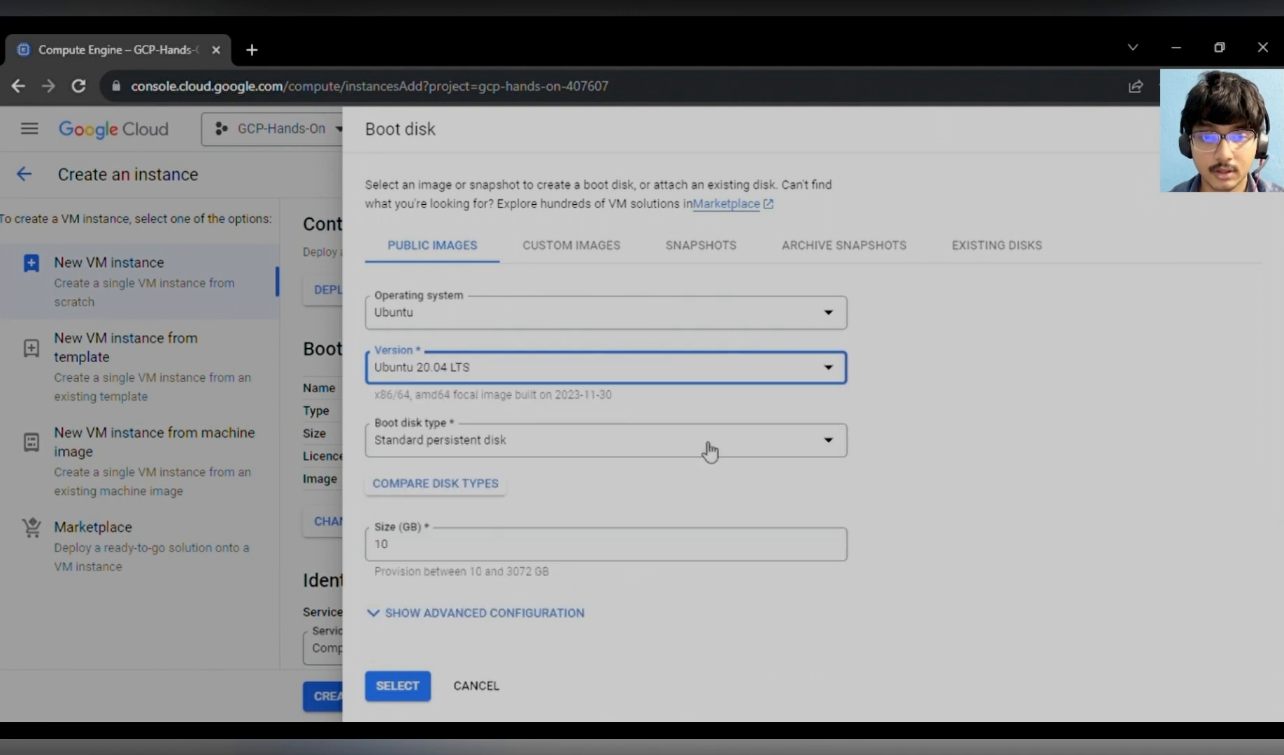
- Keep the Standard persistent disk type, set the boot disk size to 15 GB and apply the selection
{"action": "left_click", "coordinate": [577, 451]}
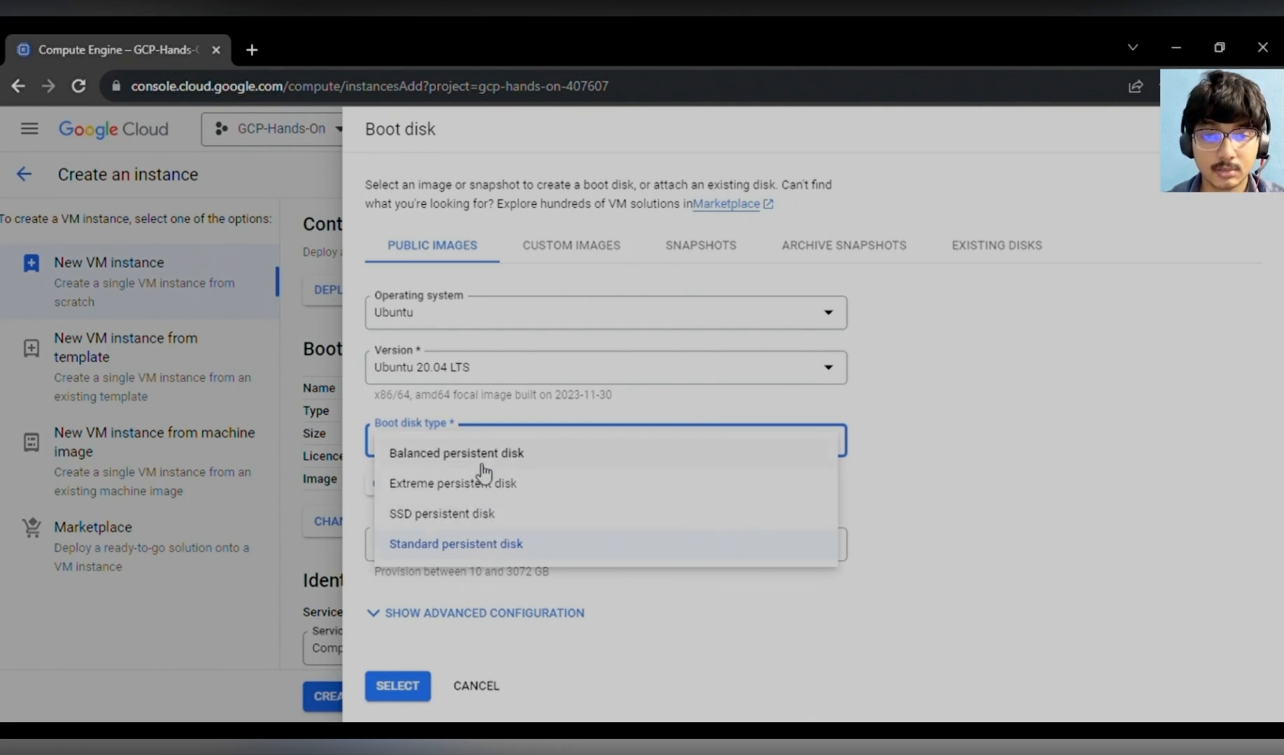
{"action": "left_click", "coordinate": [544, 552]}
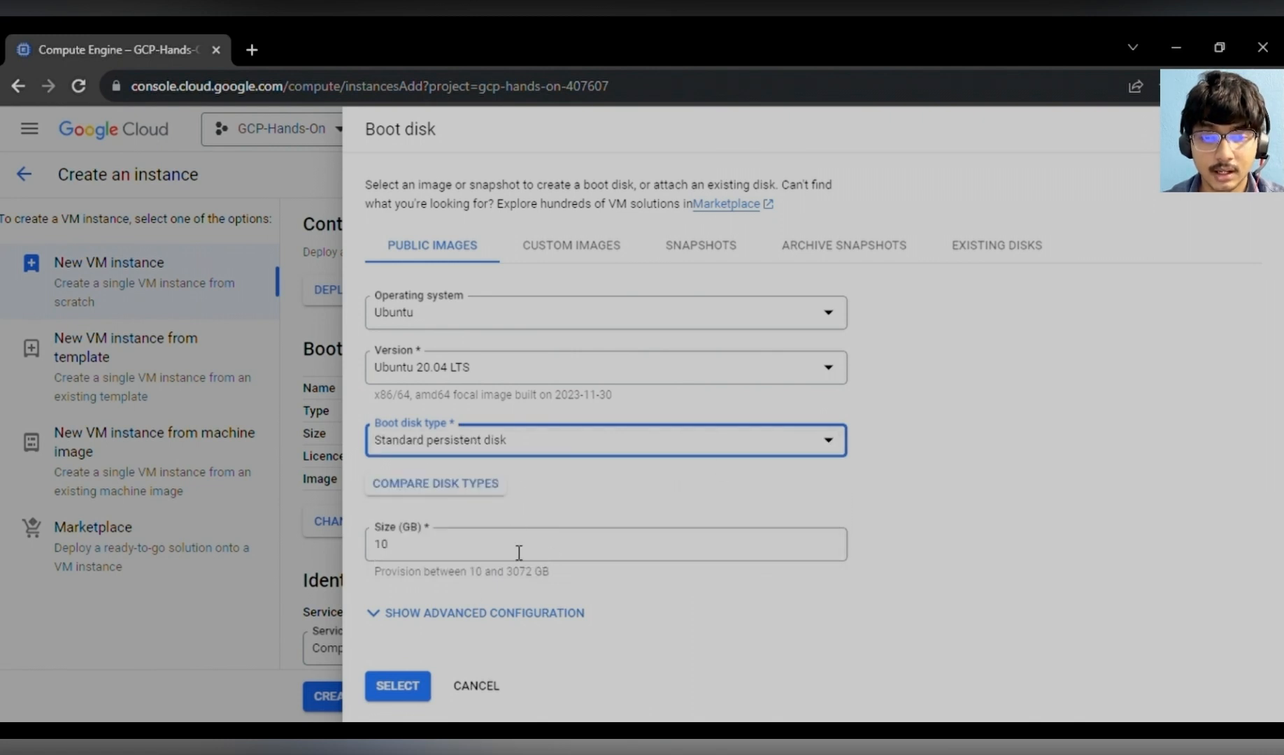
{"action": "left_click", "coordinate": [462, 554]}
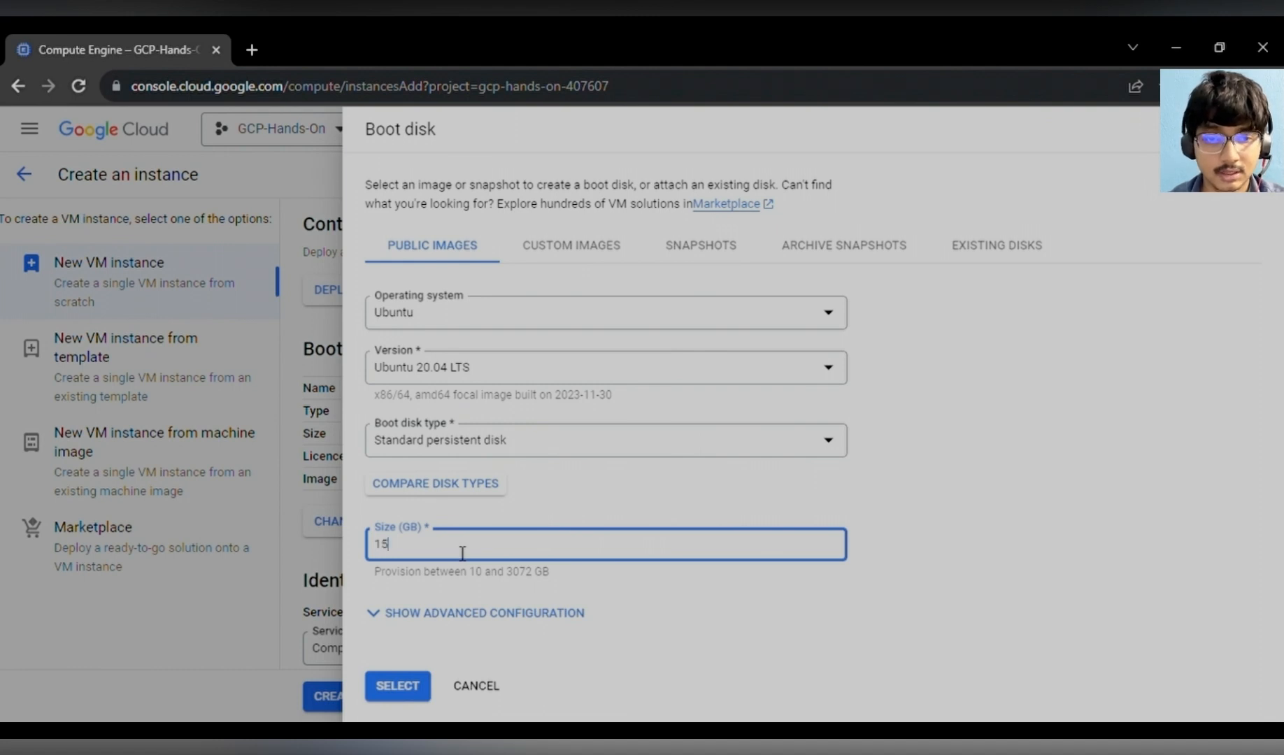
{"action": "left_click", "coordinate": [517, 613]}
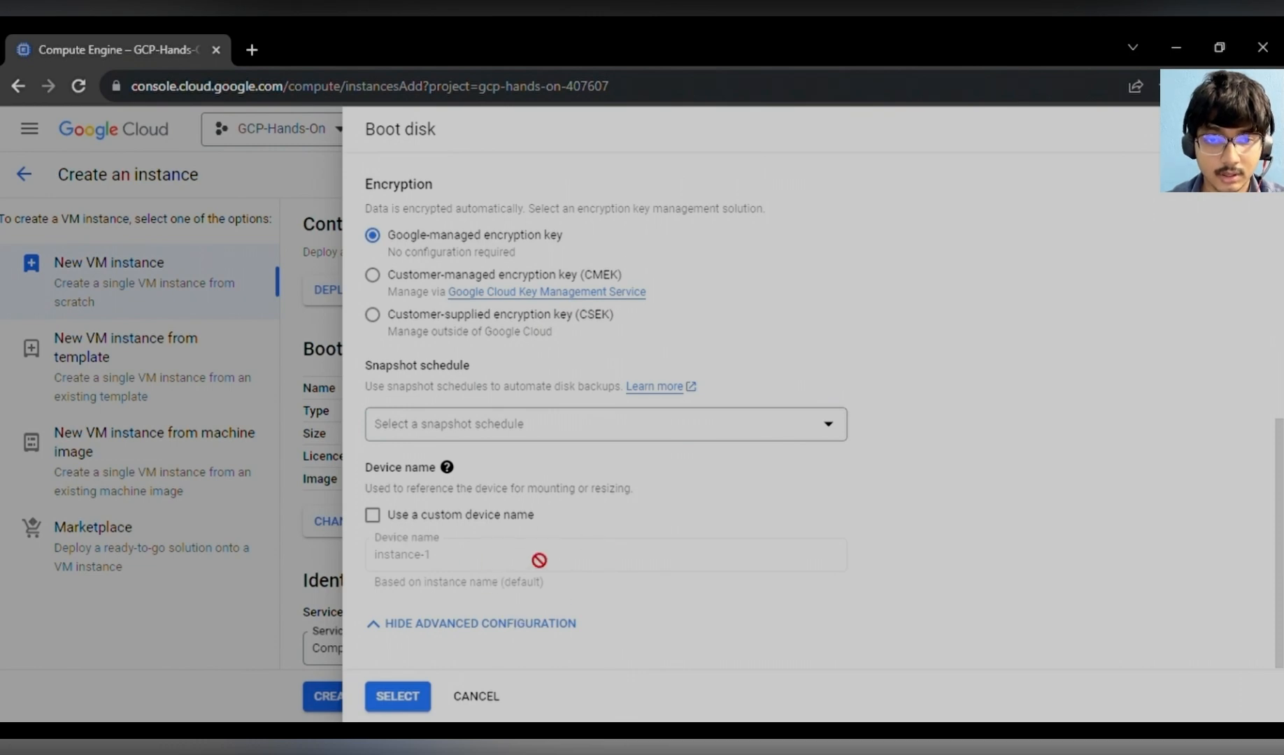
{"action": "left_click", "coordinate": [526, 624]}
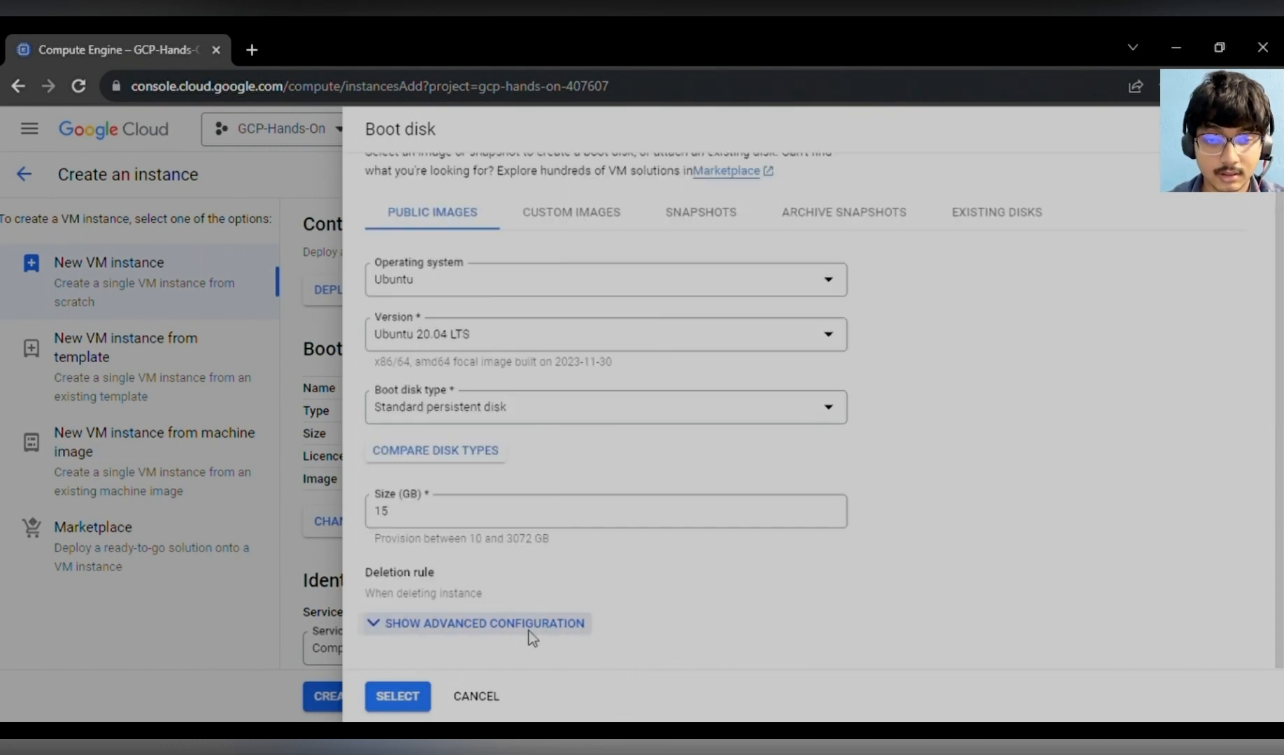
{"action": "left_click", "coordinate": [389, 688]}
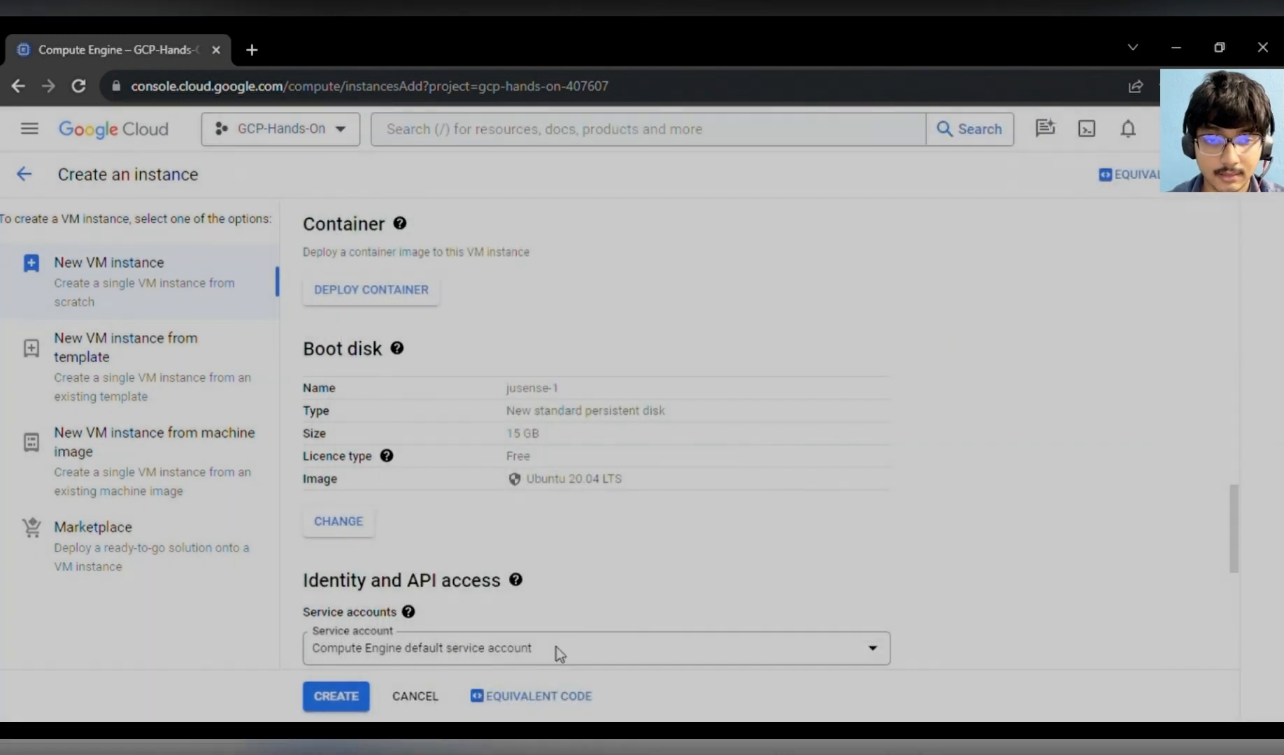
- Allow HTTP and HTTPS traffic in the firewall settings
{"action": "scroll", "coordinate": [556, 558], "scroll_direction": "down", "scroll_amount": 3}
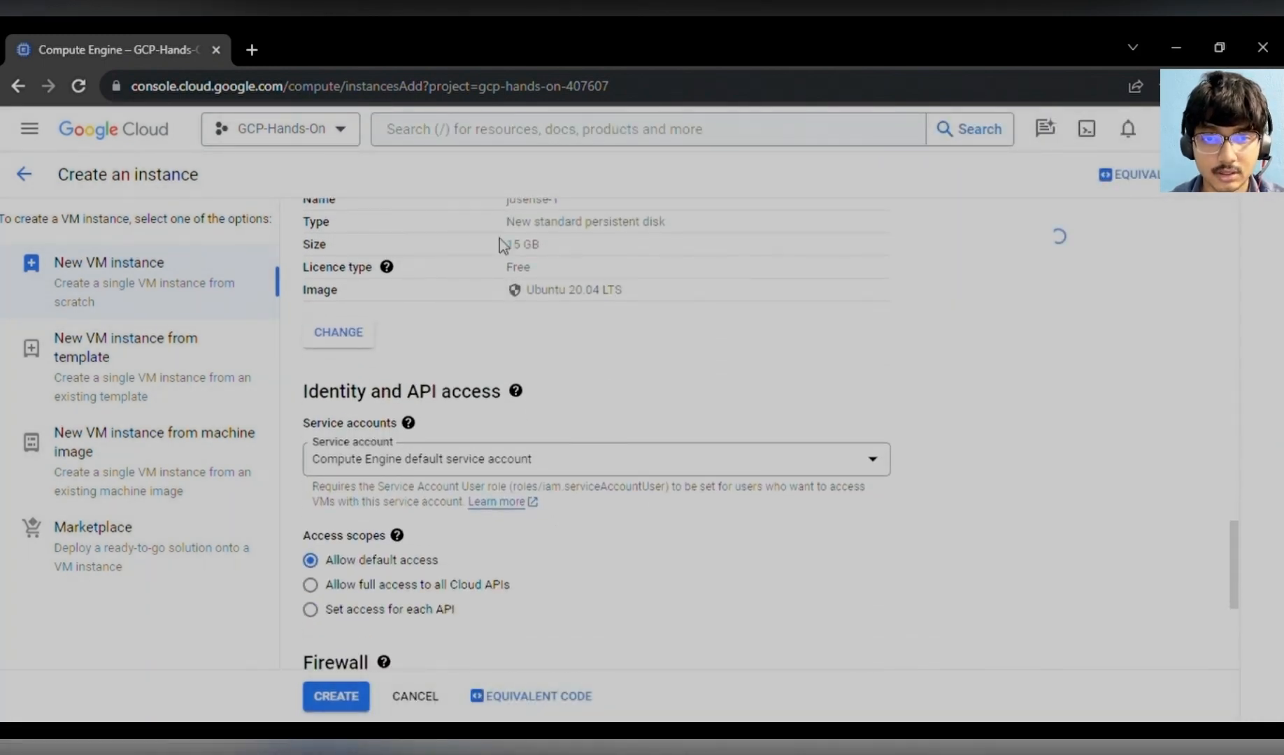
{"action": "scroll", "coordinate": [667, 374], "scroll_direction": "down", "scroll_amount": 1}
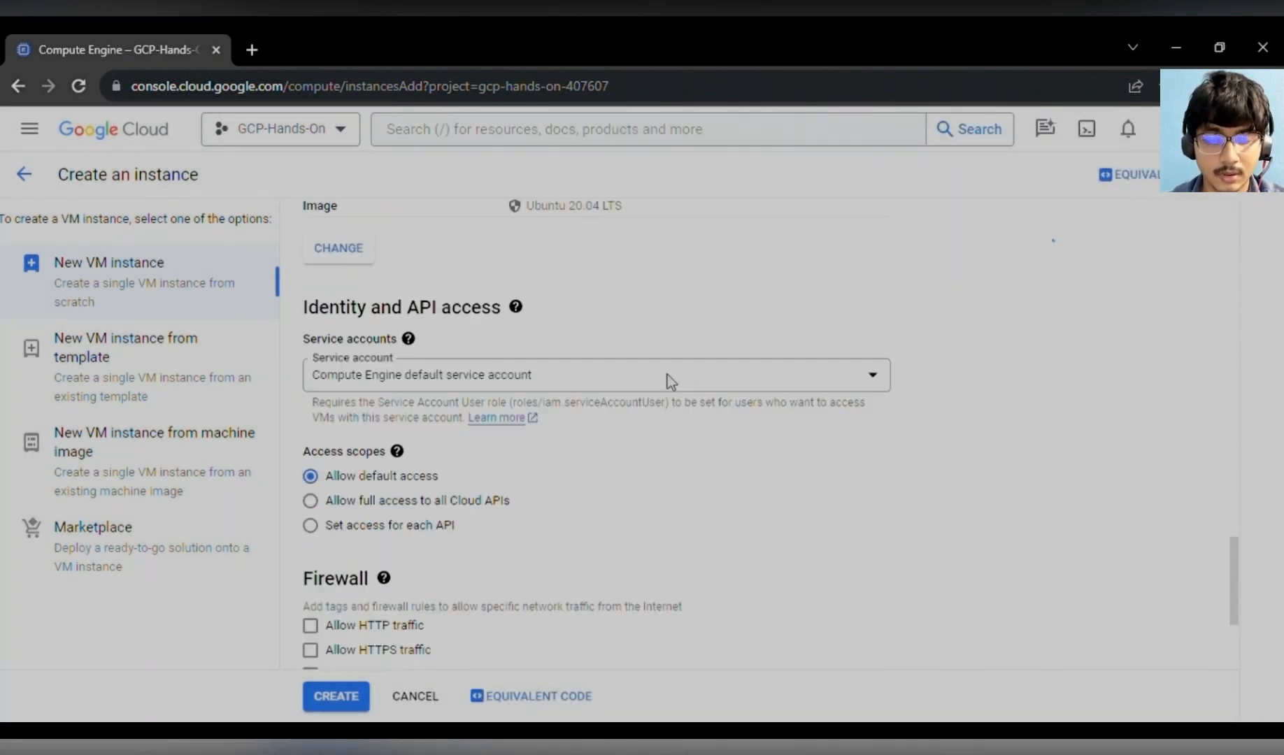
{"action": "scroll", "coordinate": [678, 422], "scroll_direction": "down", "scroll_amount": 1}
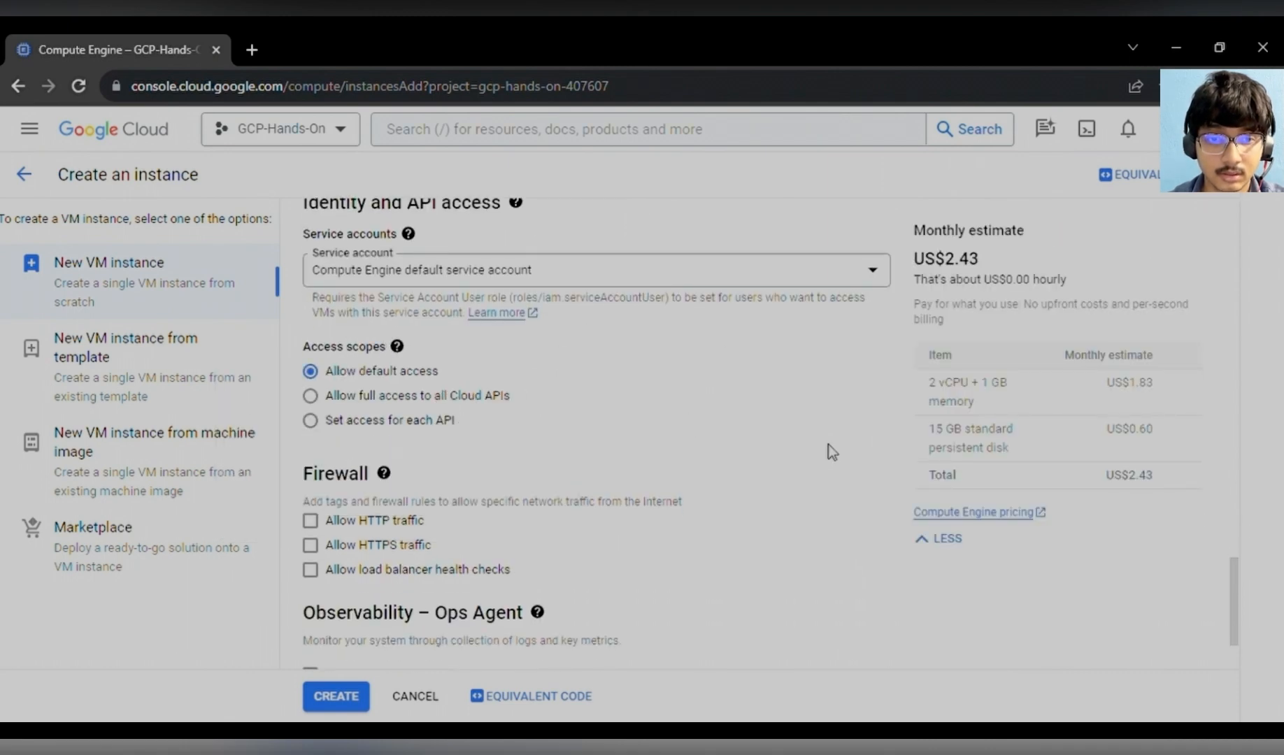
{"action": "scroll", "coordinate": [831, 450], "scroll_direction": "down", "scroll_amount": 1}
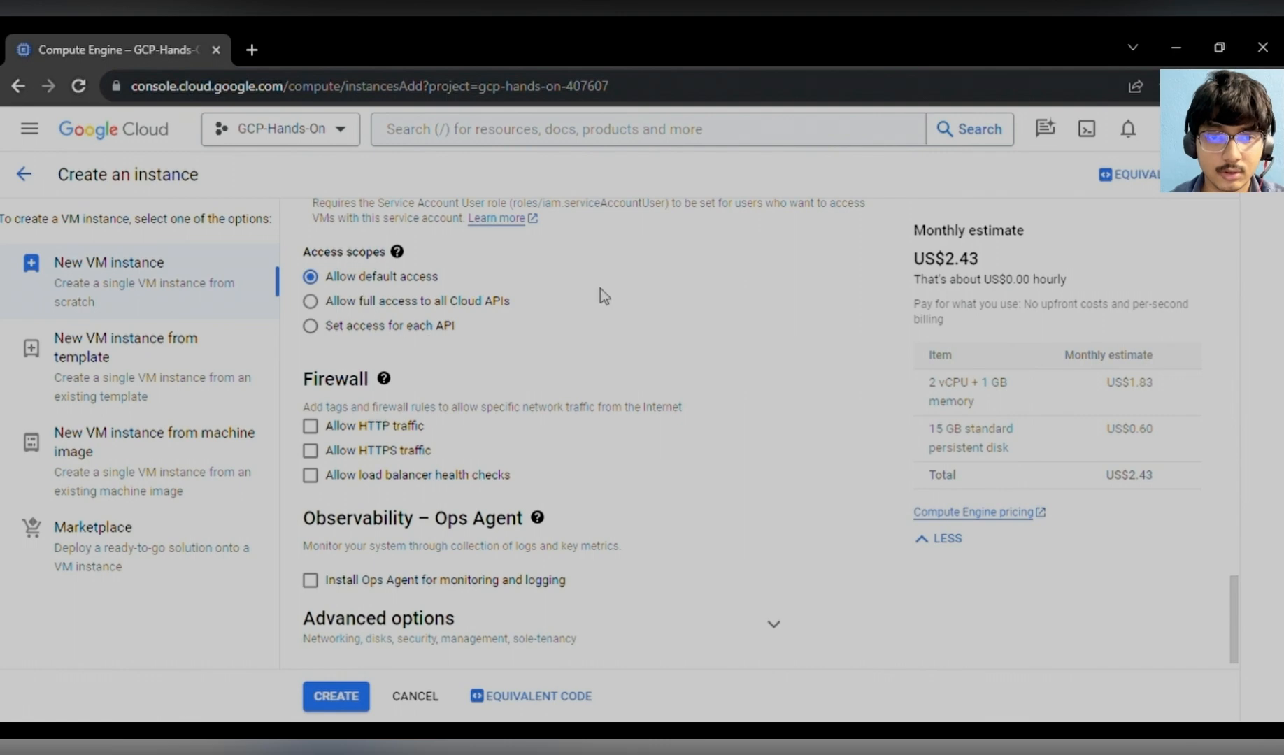
{"action": "scroll", "coordinate": [586, 343], "scroll_direction": "down", "scroll_amount": 1}
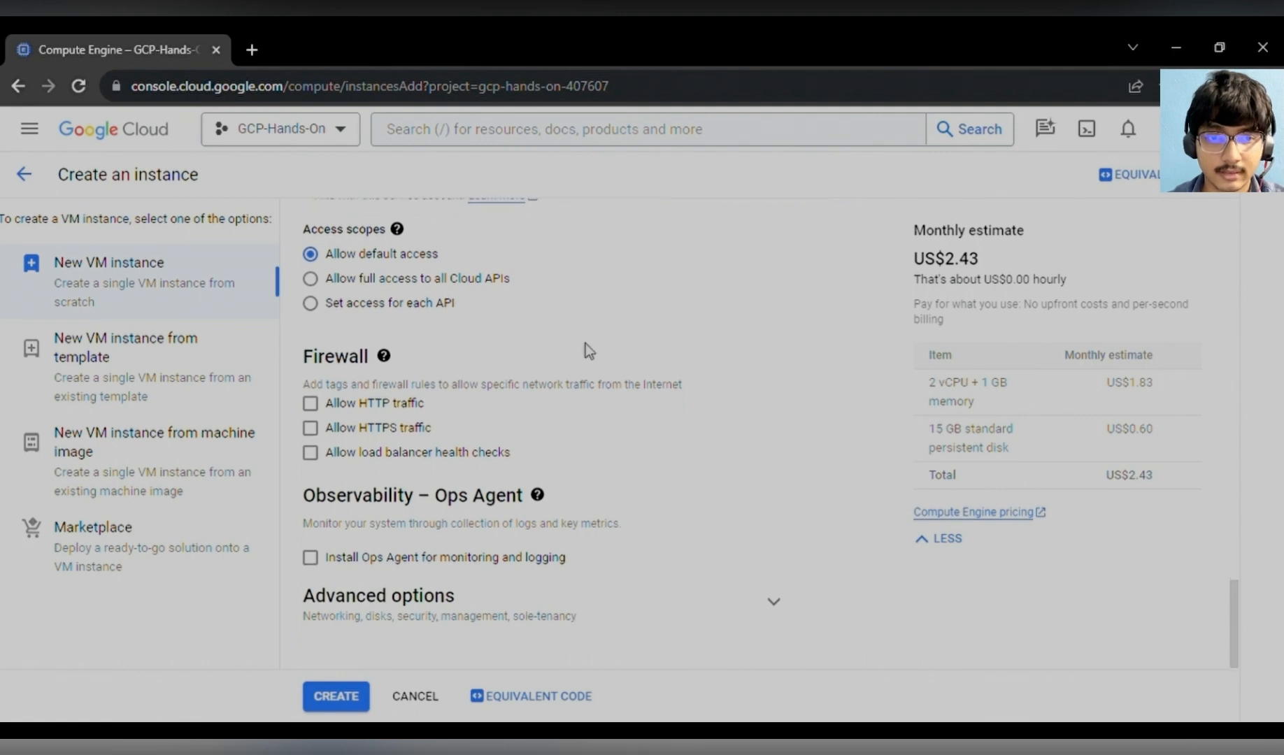
{"action": "left_click", "coordinate": [316, 409]}
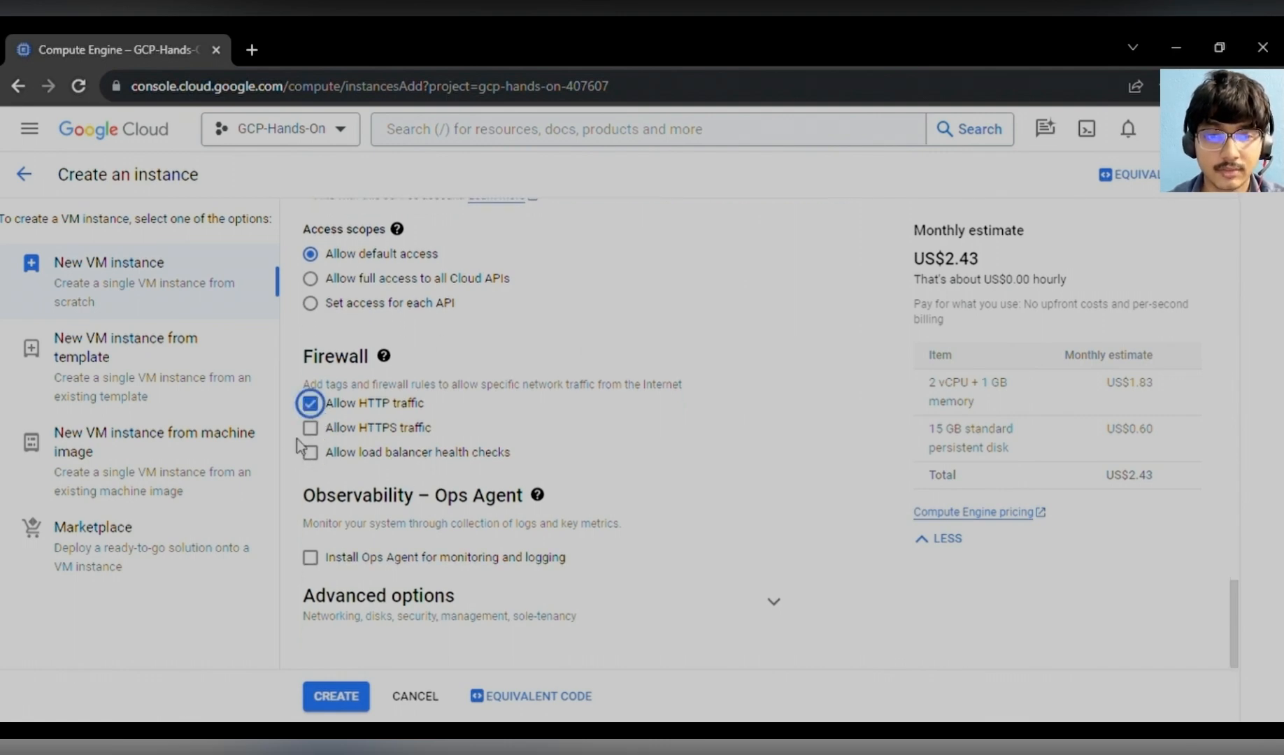
{"action": "left_click", "coordinate": [312, 429]}
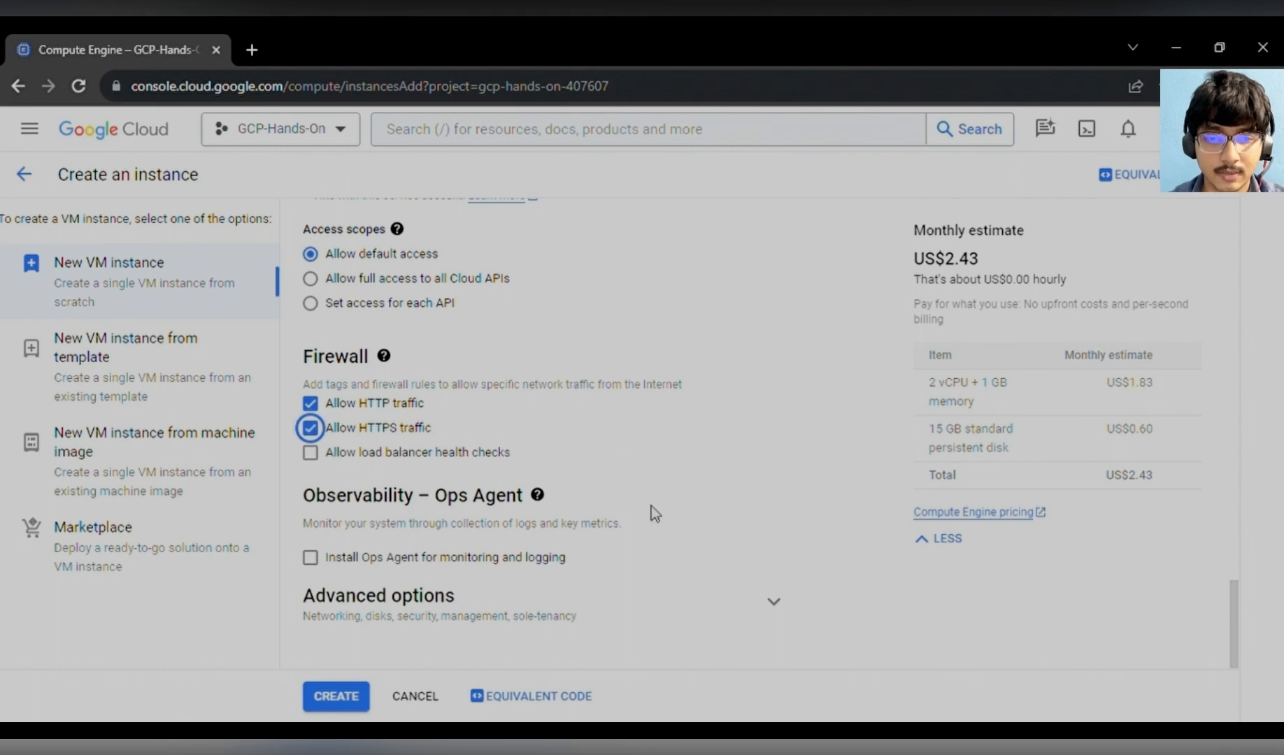
- Expand the advanced options and inspect the Networking settings
{"action": "left_click", "coordinate": [782, 615]}
{"action": "scroll", "coordinate": [727, 545], "scroll_direction": "down", "scroll_amount": 3}
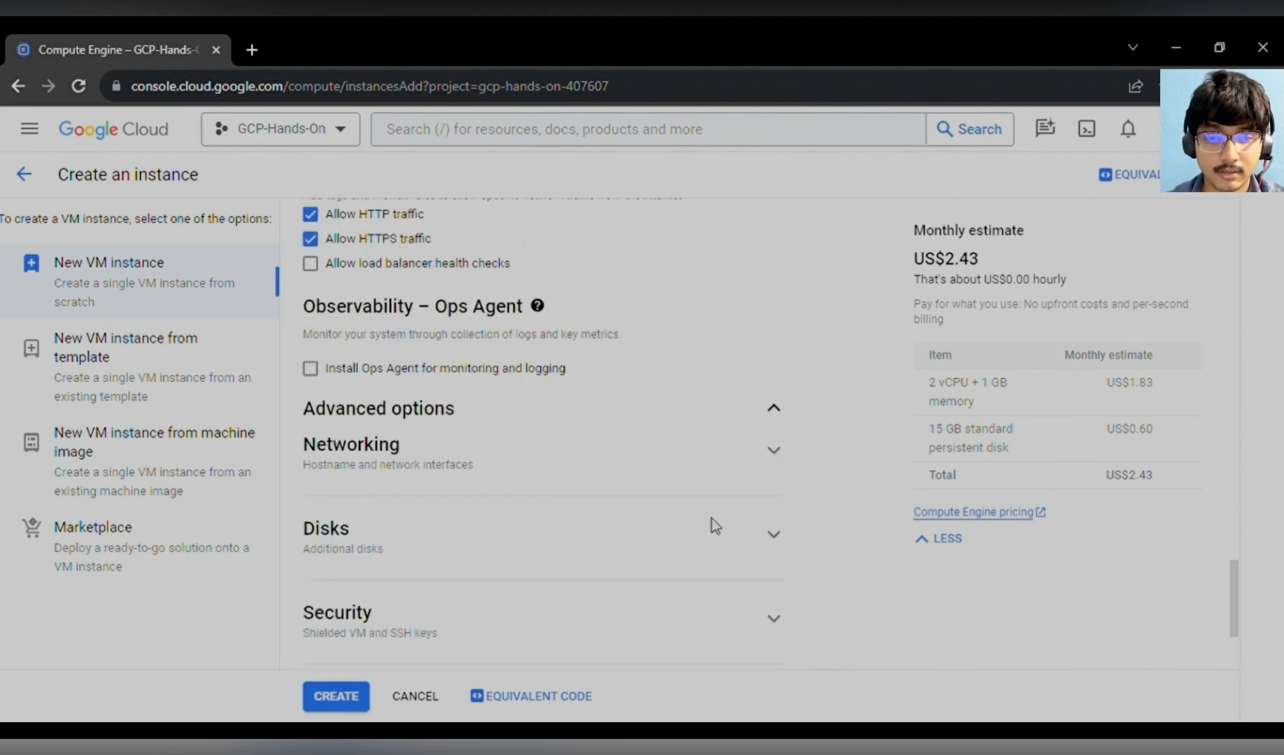
{"action": "scroll", "coordinate": [718, 527], "scroll_direction": "down", "scroll_amount": 2}
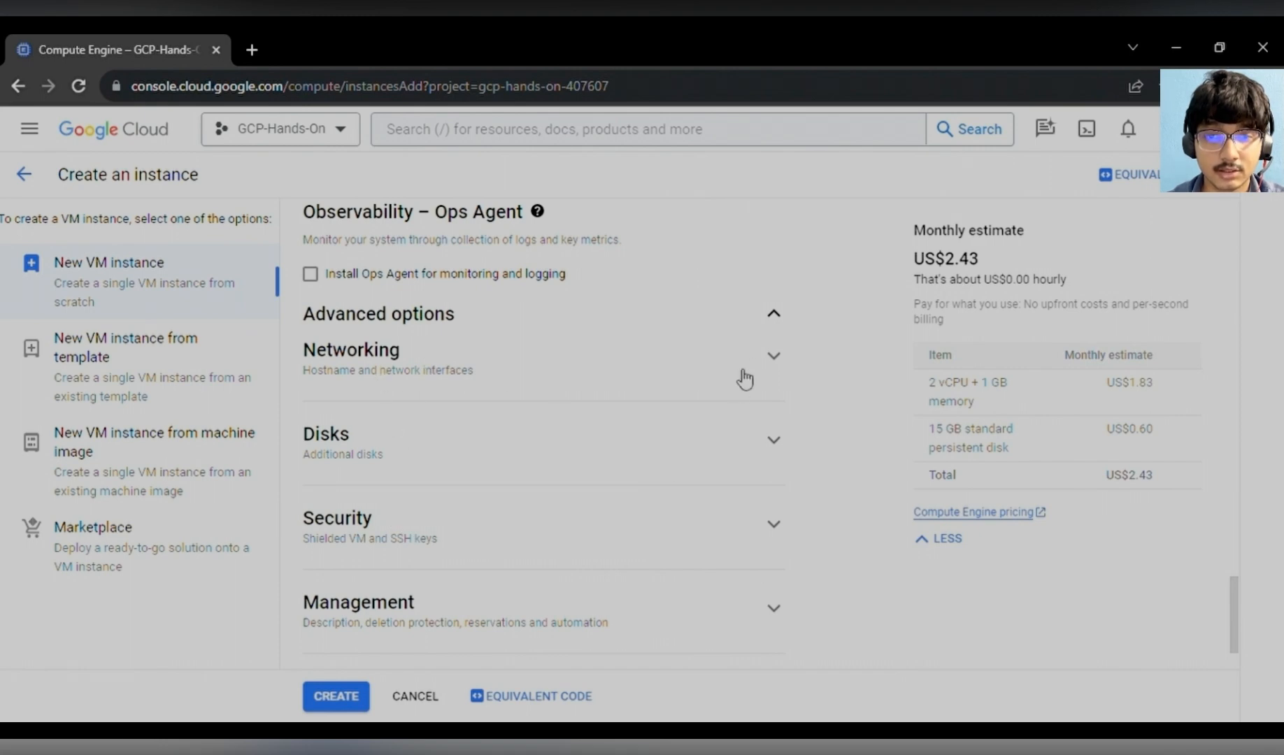
{"action": "left_click", "coordinate": [773, 357]}
{"action": "scroll", "coordinate": [616, 430], "scroll_direction": "down", "scroll_amount": 1}
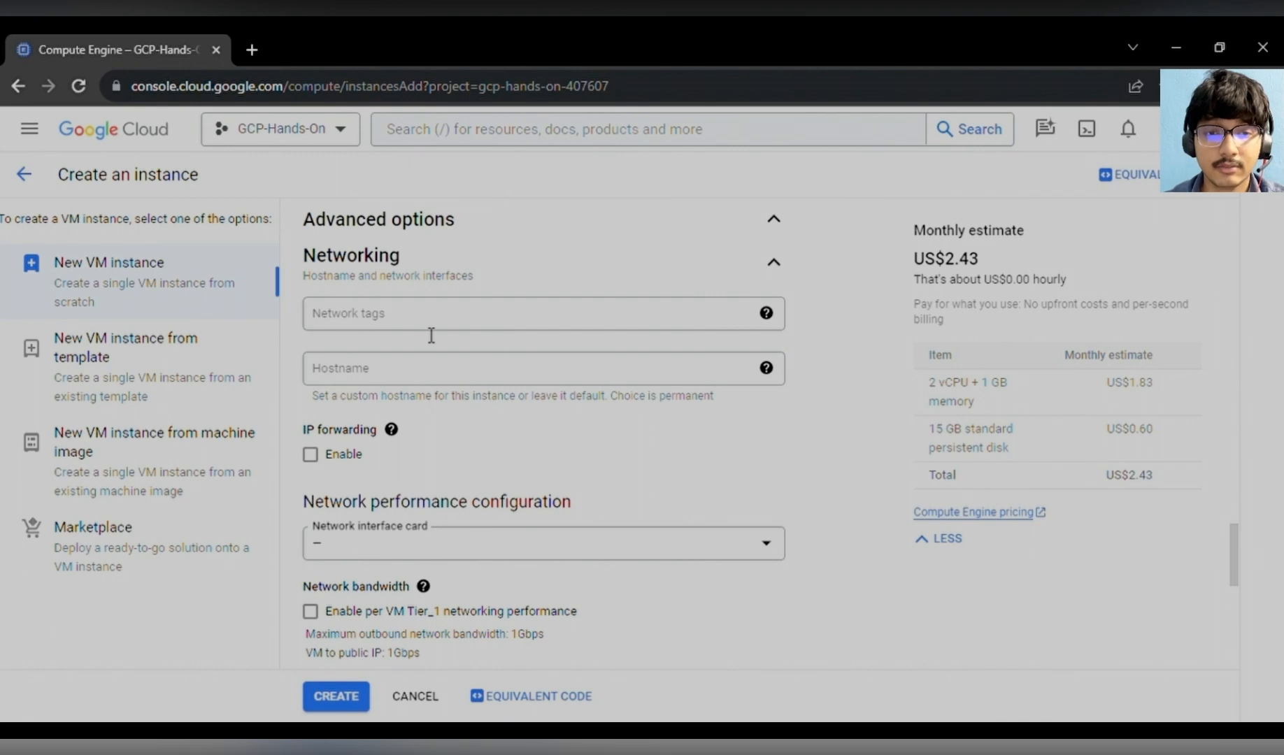
{"action": "left_click", "coordinate": [766, 314]}
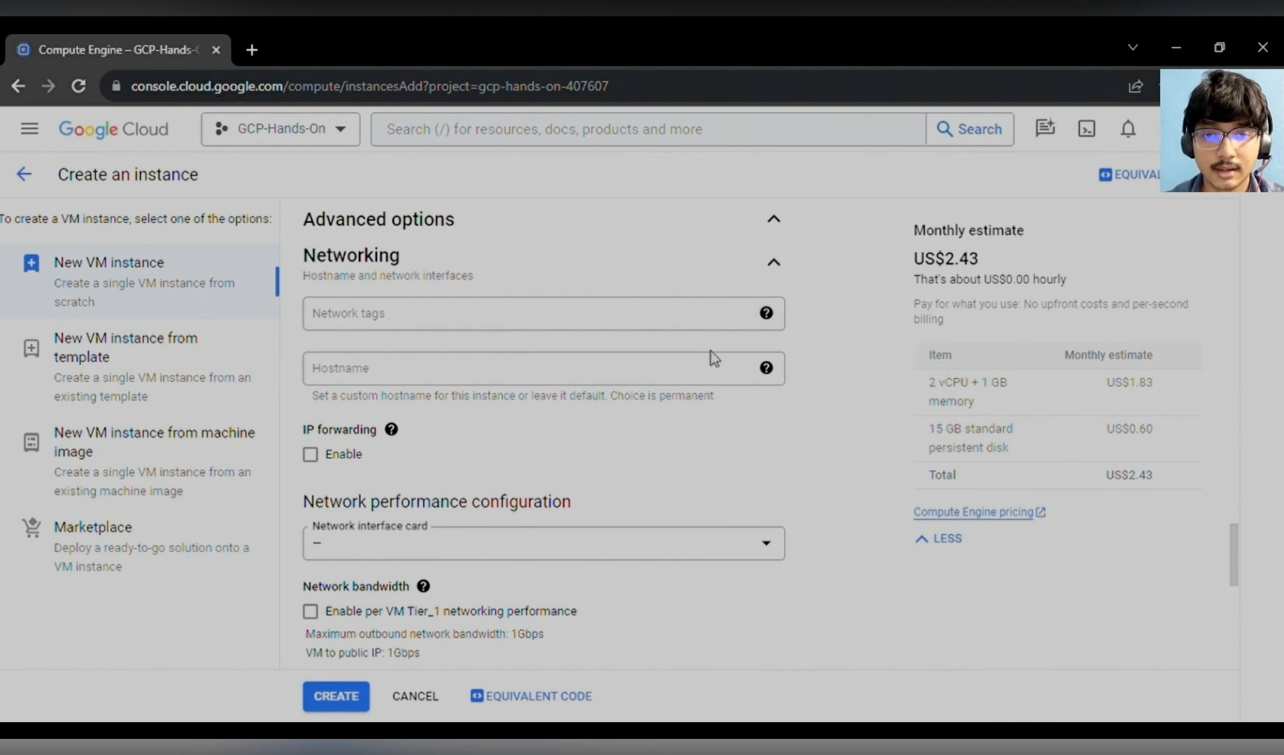
{"action": "left_click", "coordinate": [773, 265]}
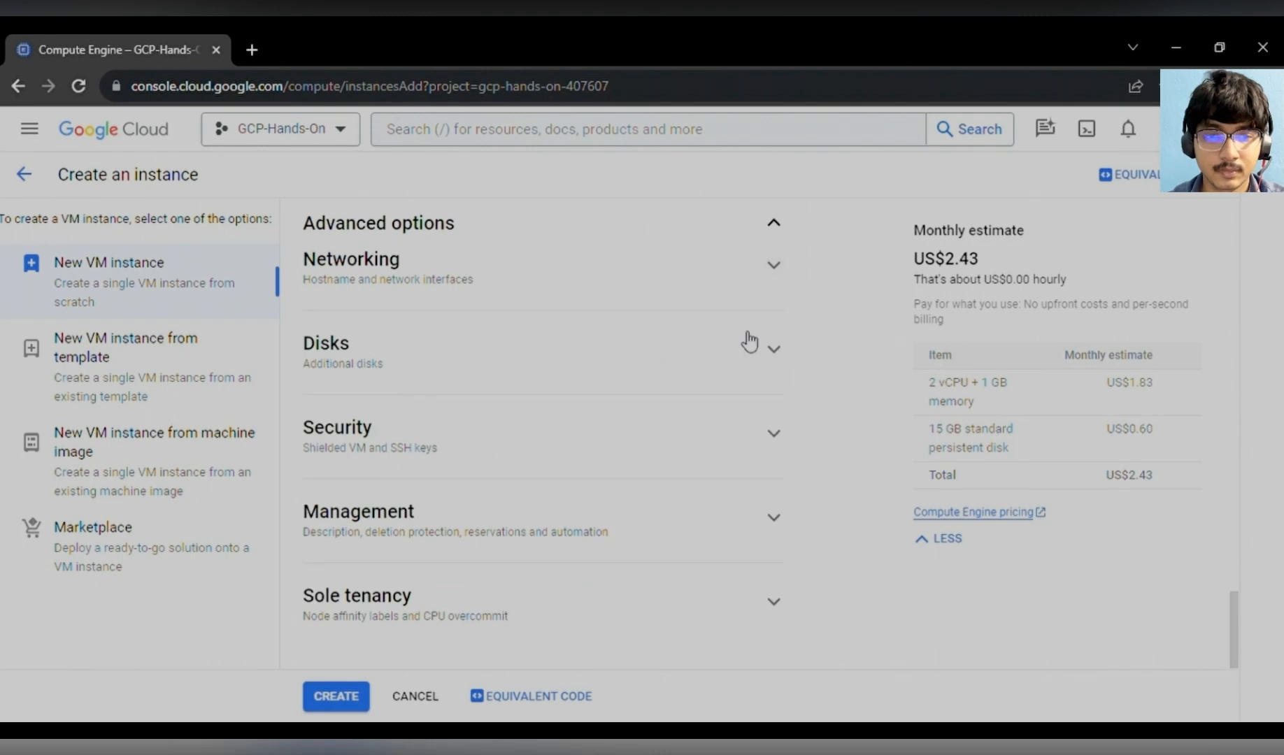
- Review the add-new-disk panel under Disks without saving a disk
{"action": "left_click", "coordinate": [773, 350]}
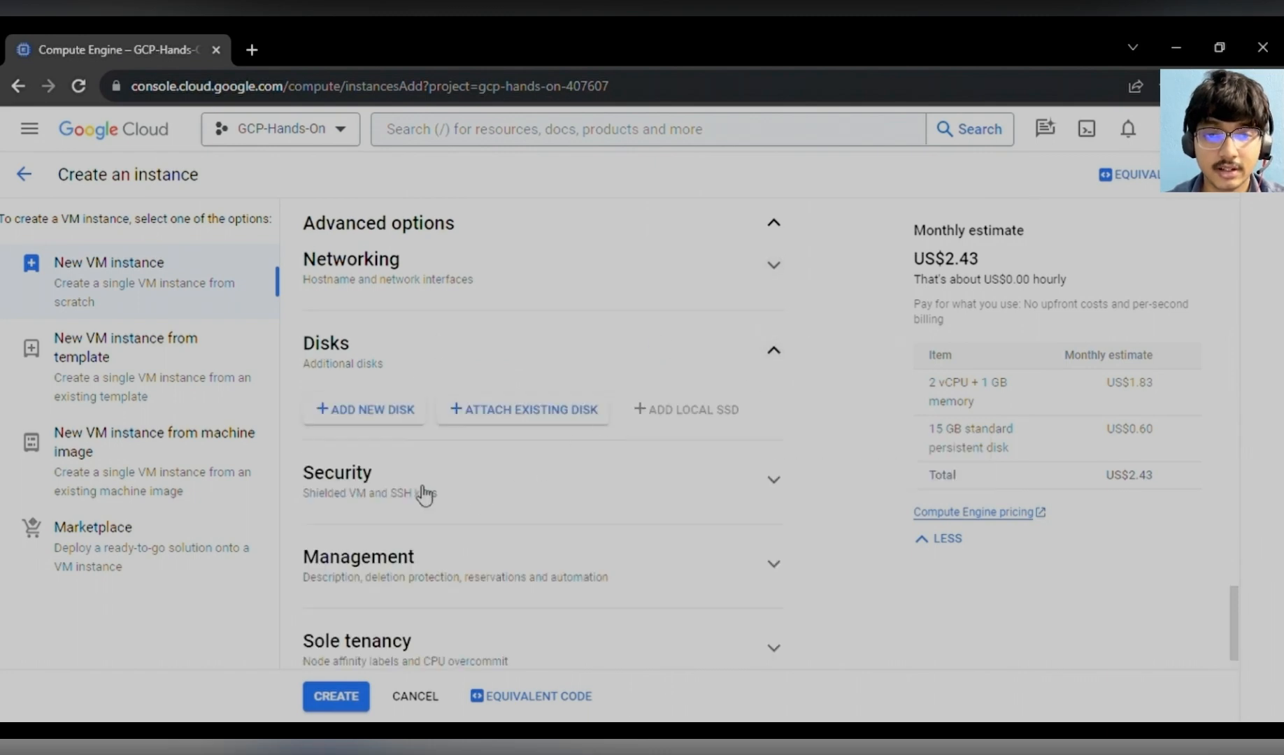
{"action": "left_click", "coordinate": [371, 412]}
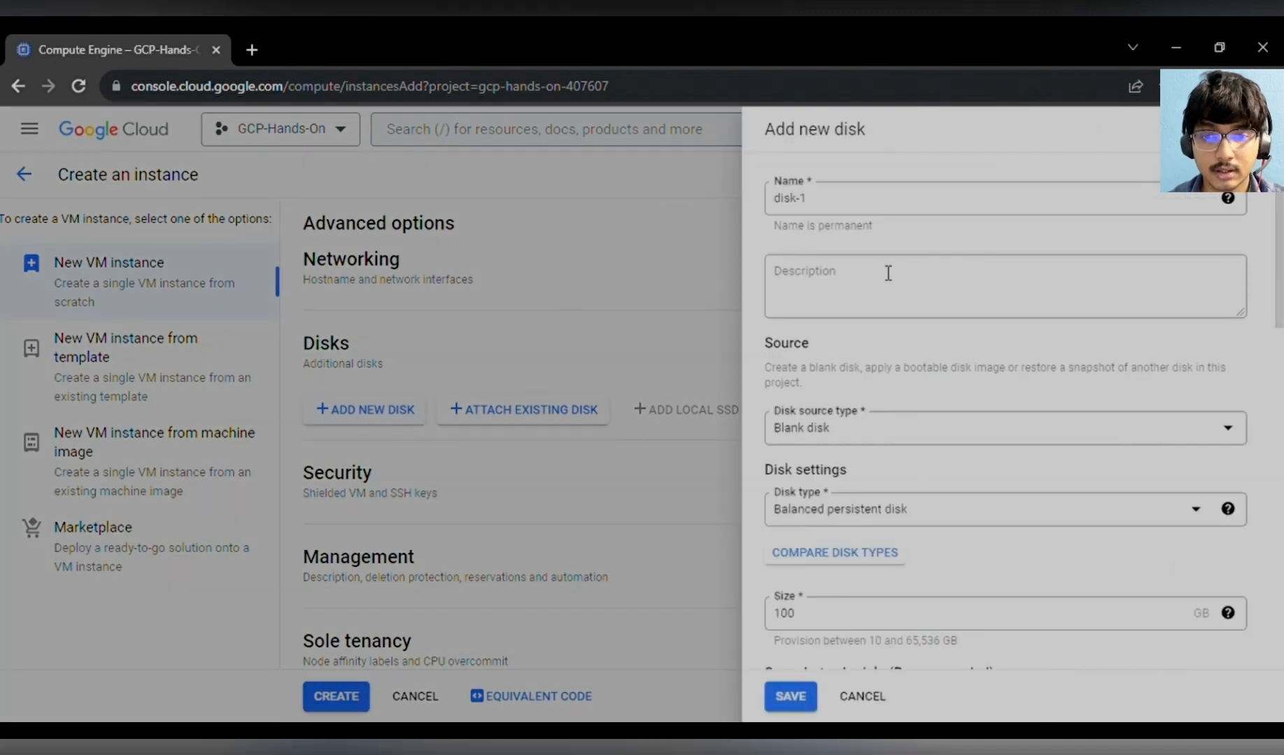
{"action": "scroll", "coordinate": [854, 525], "scroll_direction": "down", "scroll_amount": 5}
{"action": "scroll", "coordinate": [853, 520], "scroll_direction": "down", "scroll_amount": 6}
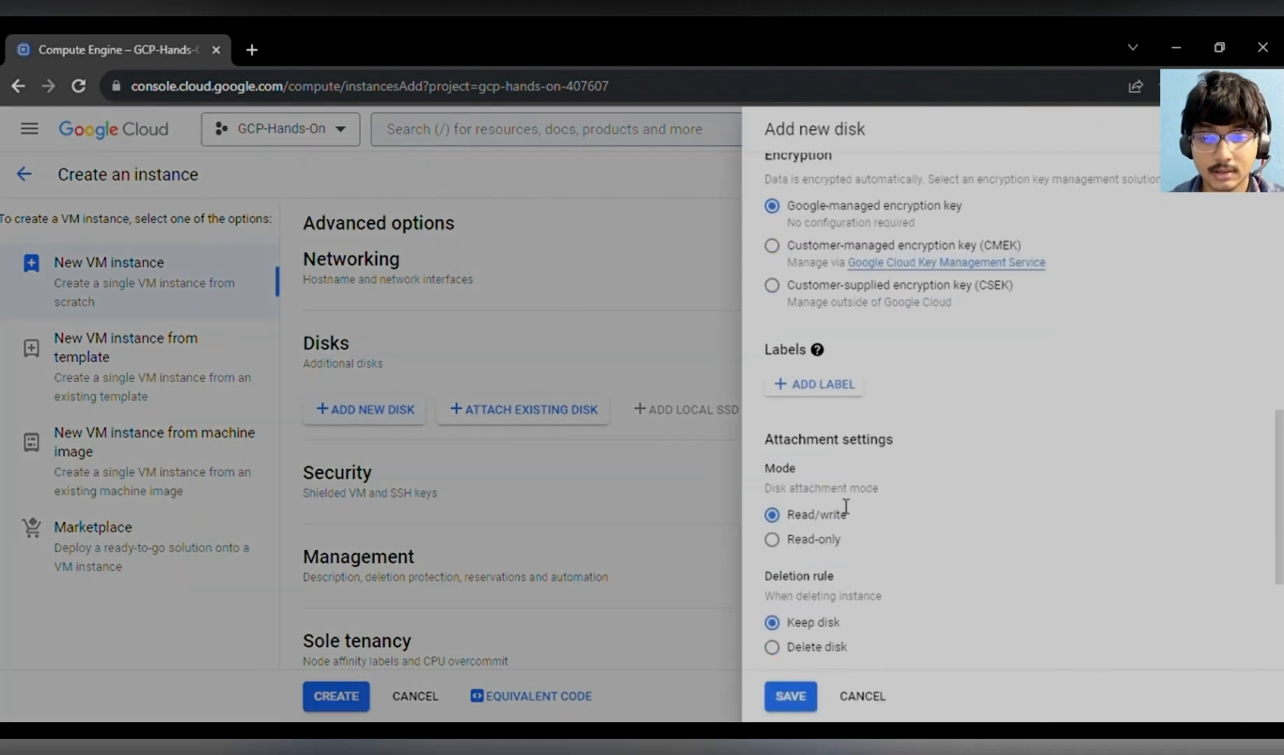
{"action": "left_click", "coordinate": [876, 702]}
- Close the disk panel and create the VM instance
{"action": "scroll", "coordinate": [691, 529], "scroll_direction": "down", "scroll_amount": 1}
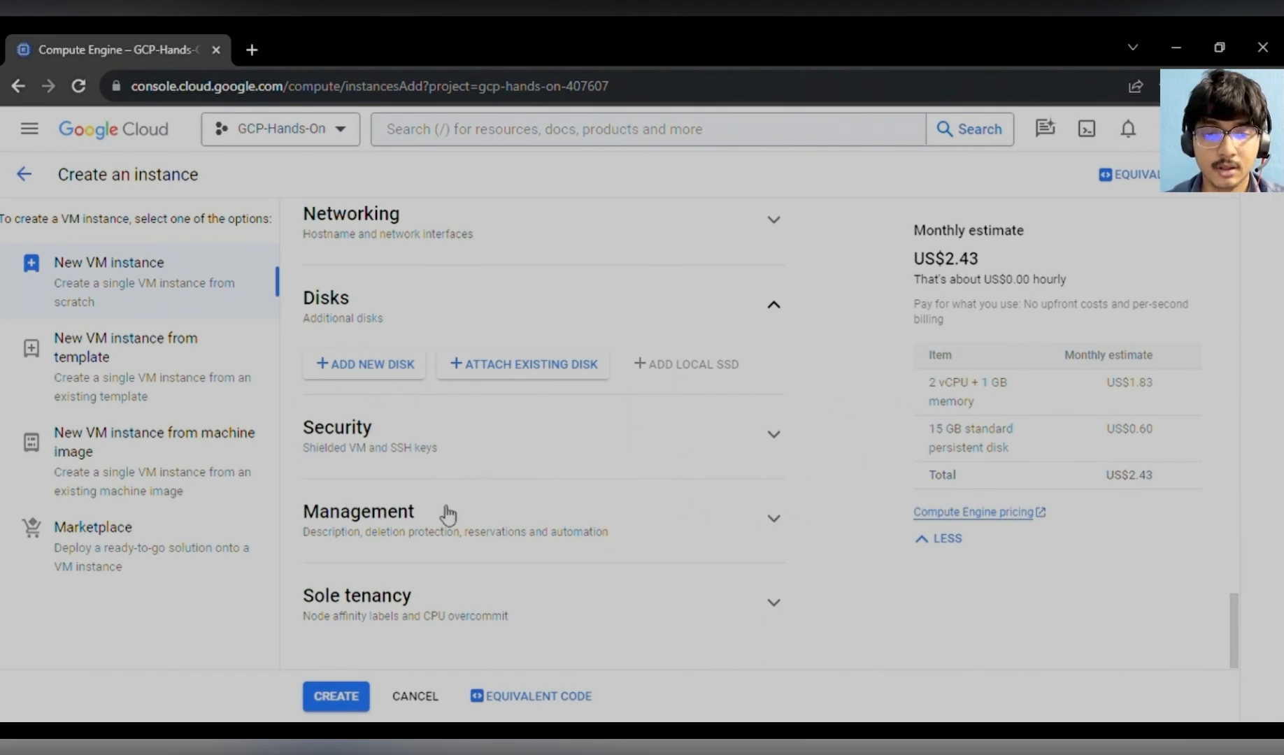
{"action": "left_click", "coordinate": [349, 697]}
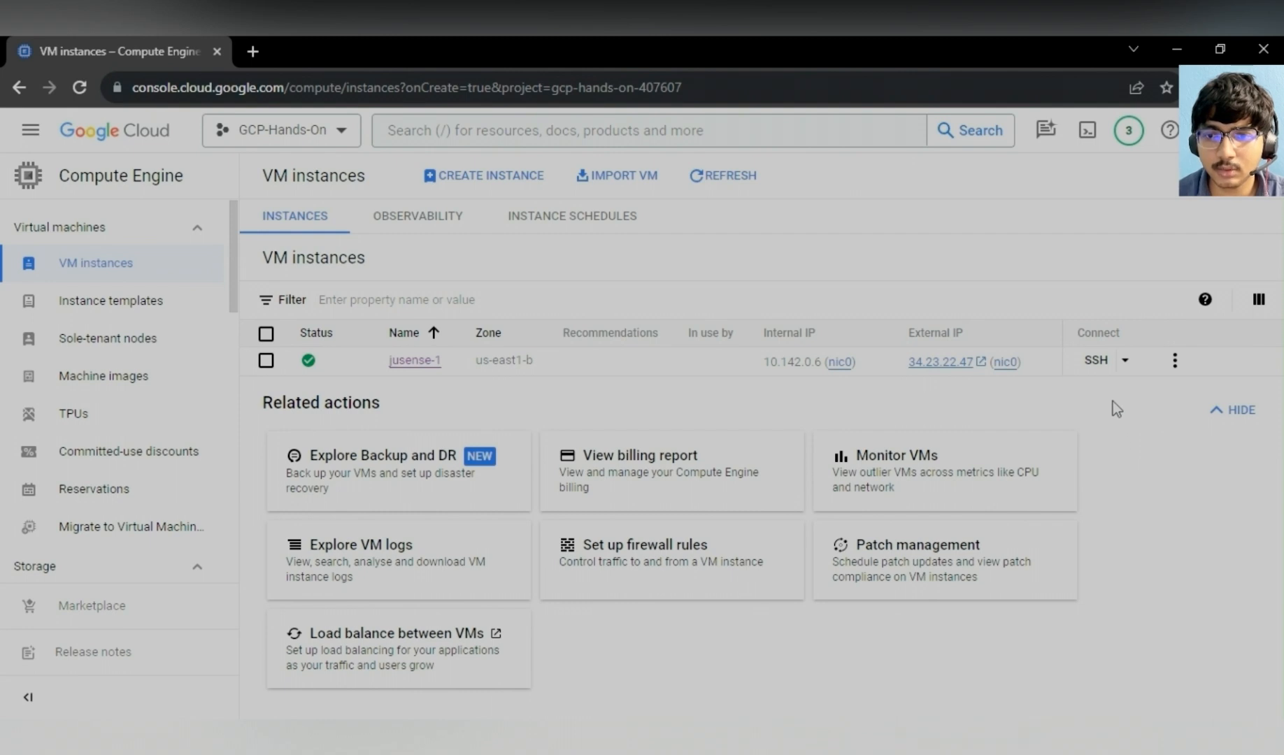
- Open an SSH-in-browser session to jusense-1, authorize the connection, and reposition the terminal window
{"action": "left_click", "coordinate": [1096, 363]}
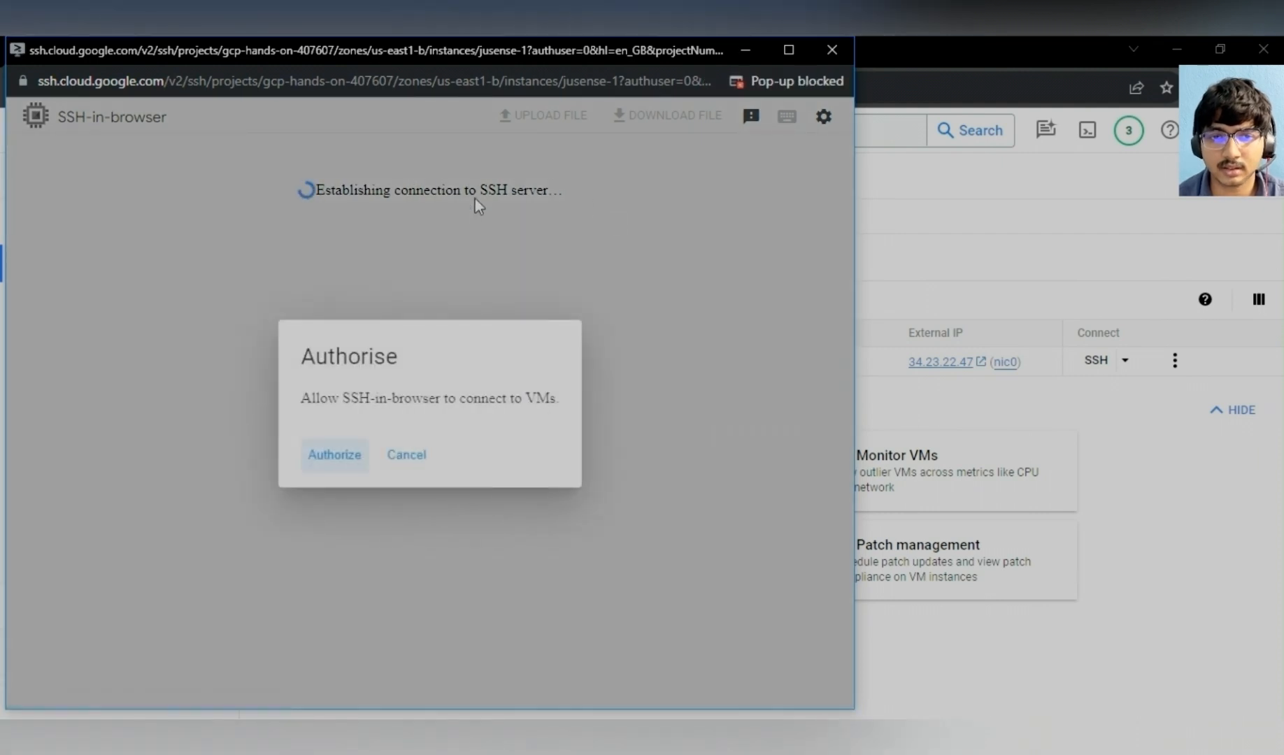
{"action": "left_click", "coordinate": [337, 456]}
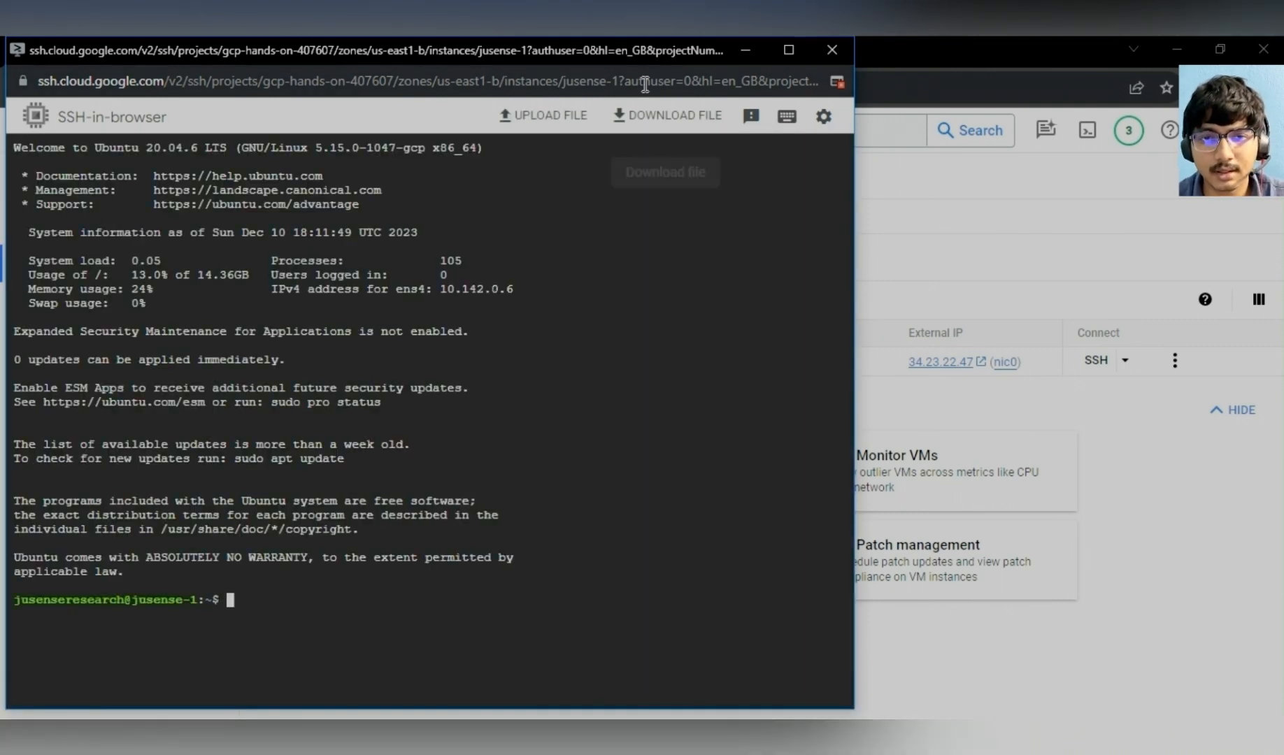
{"action": "left_click_drag", "start_coordinate": [618, 47], "coordinate": [734, 46]}
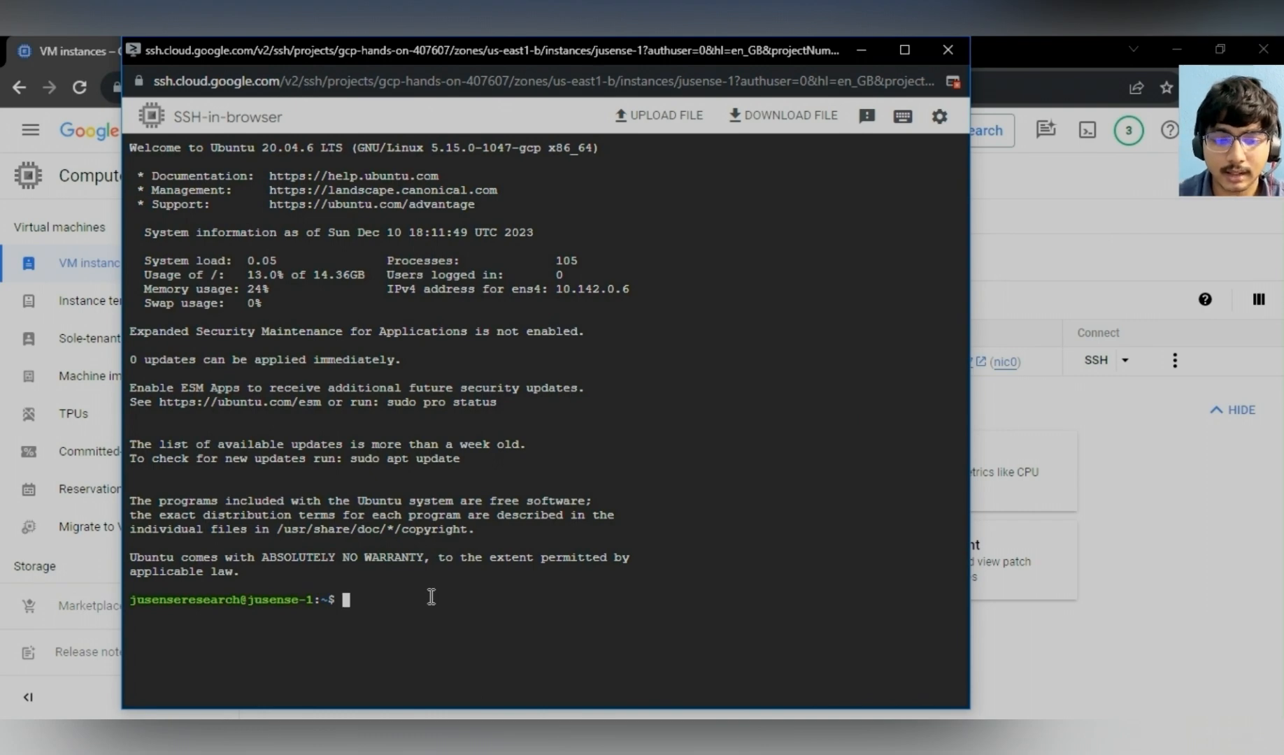
- List the home directory, create a directory named test with mkdir, and list the directory again
{"action": "type", "text": "ls"}
{"action": "key", "text": "Return"}
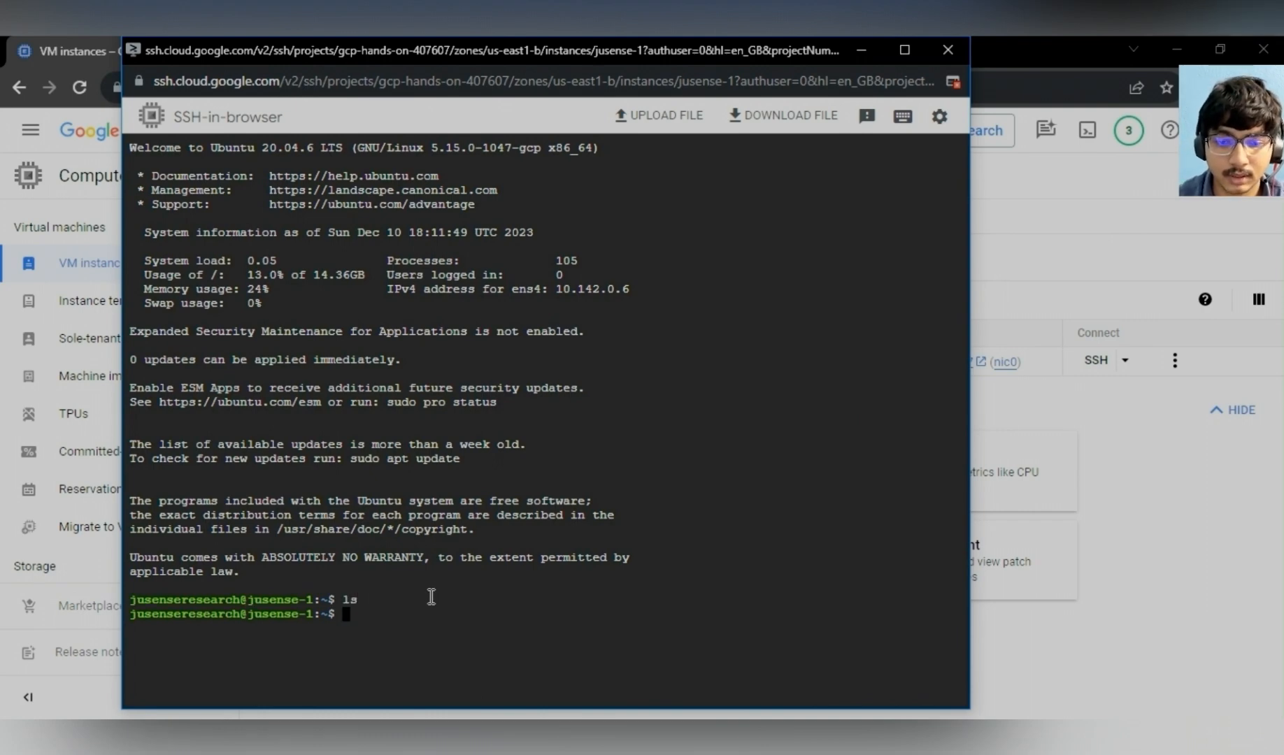
{"action": "type", "text": "mkdir "}
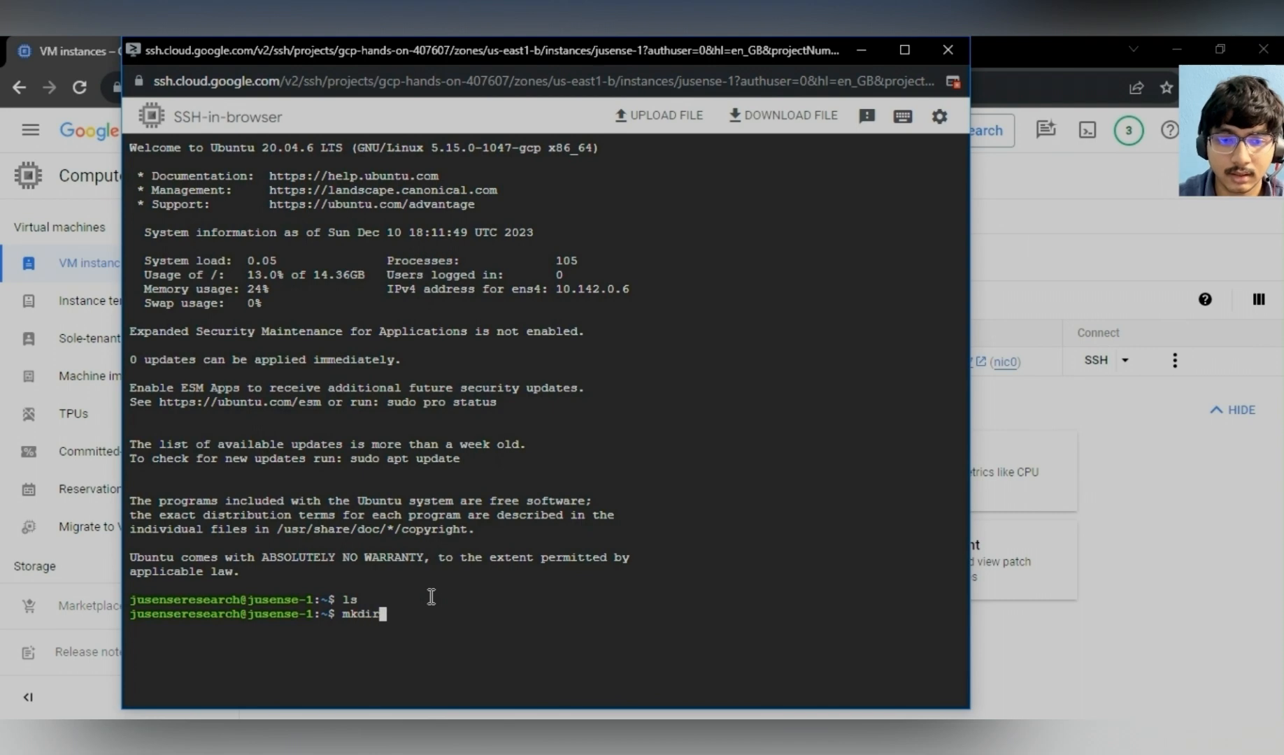
{"action": "type", "text": "test"}
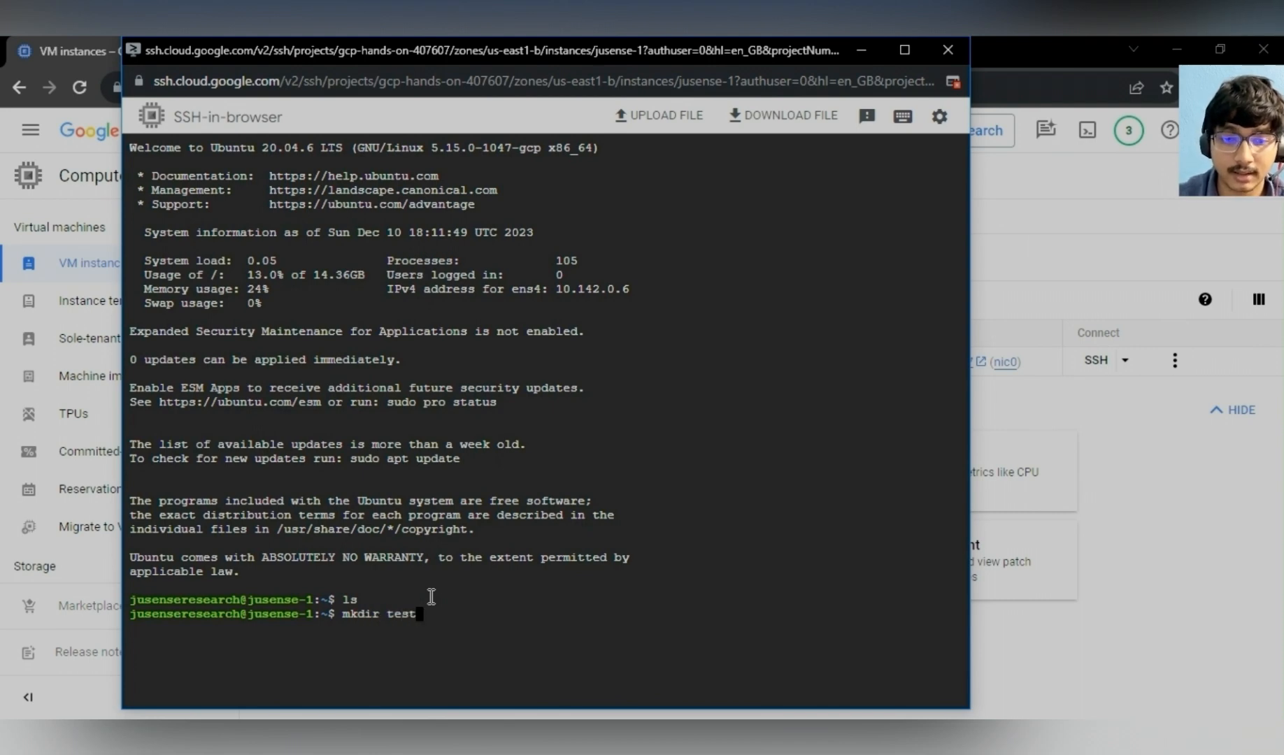
{"action": "key", "text": "Return"}
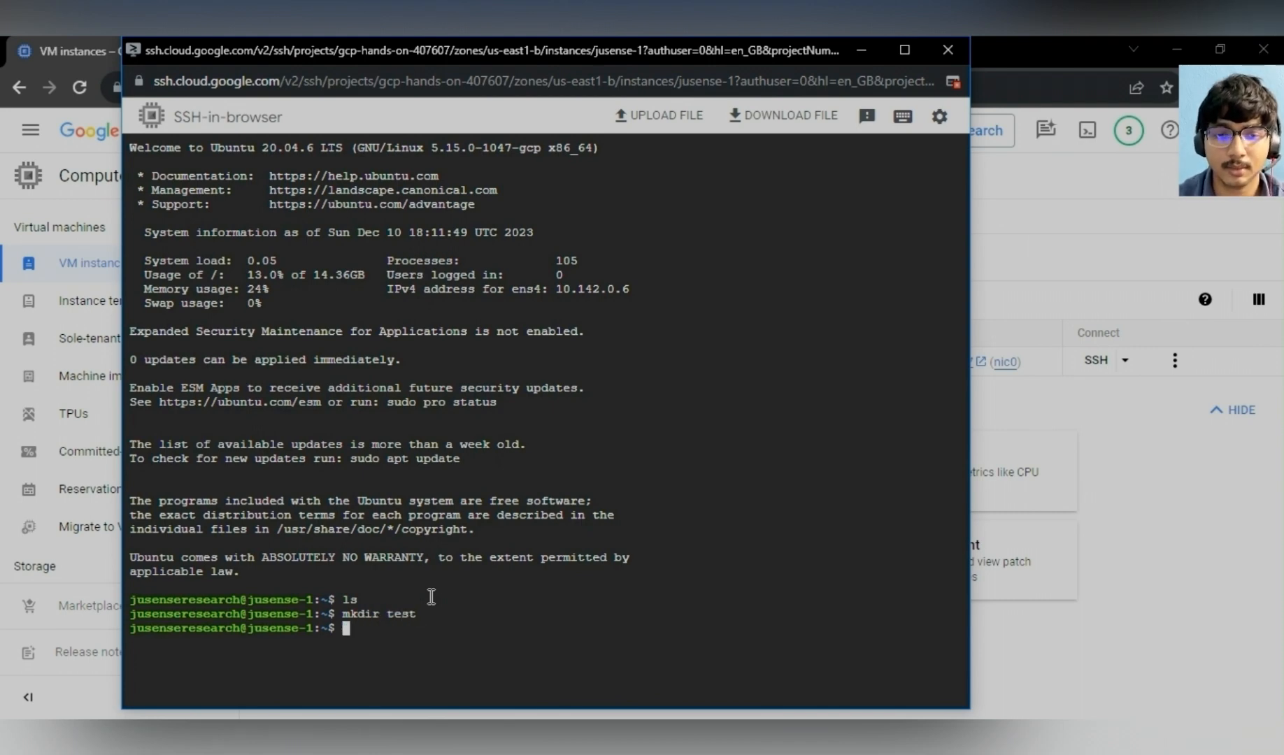
{"action": "type", "text": "ls"}
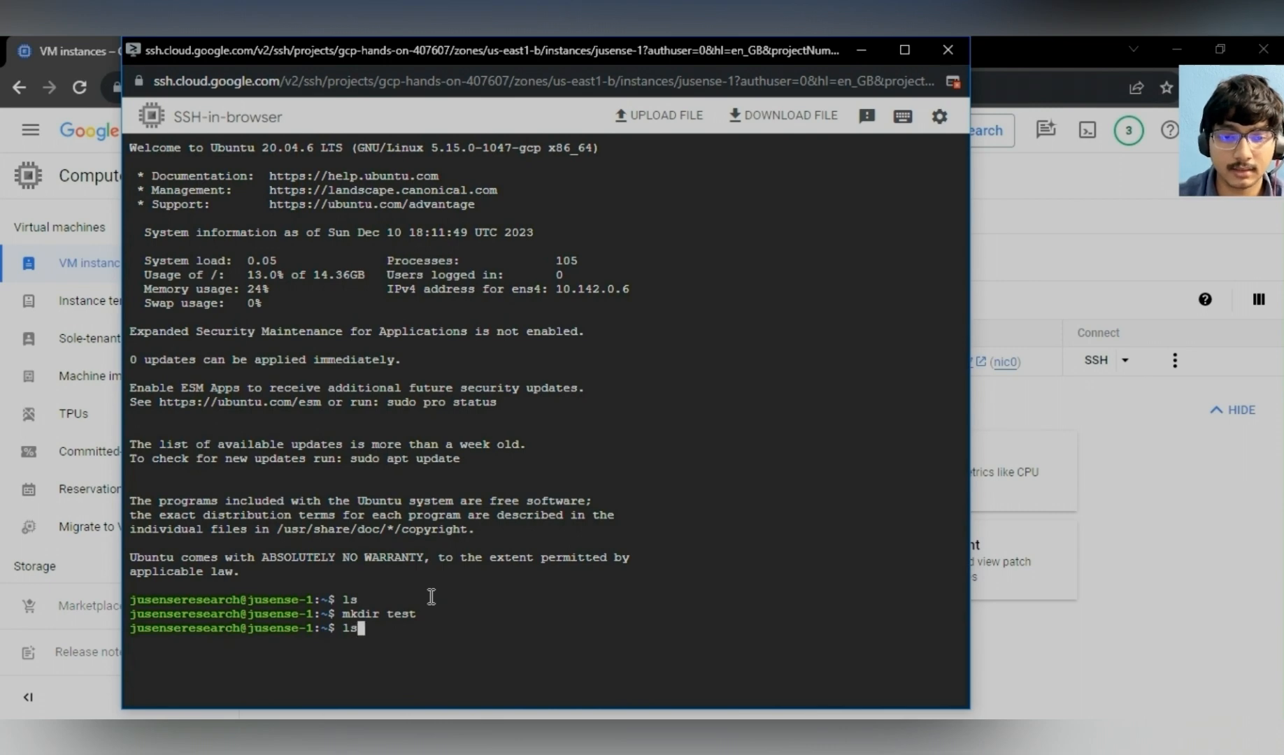
{"action": "key", "text": "Return"}
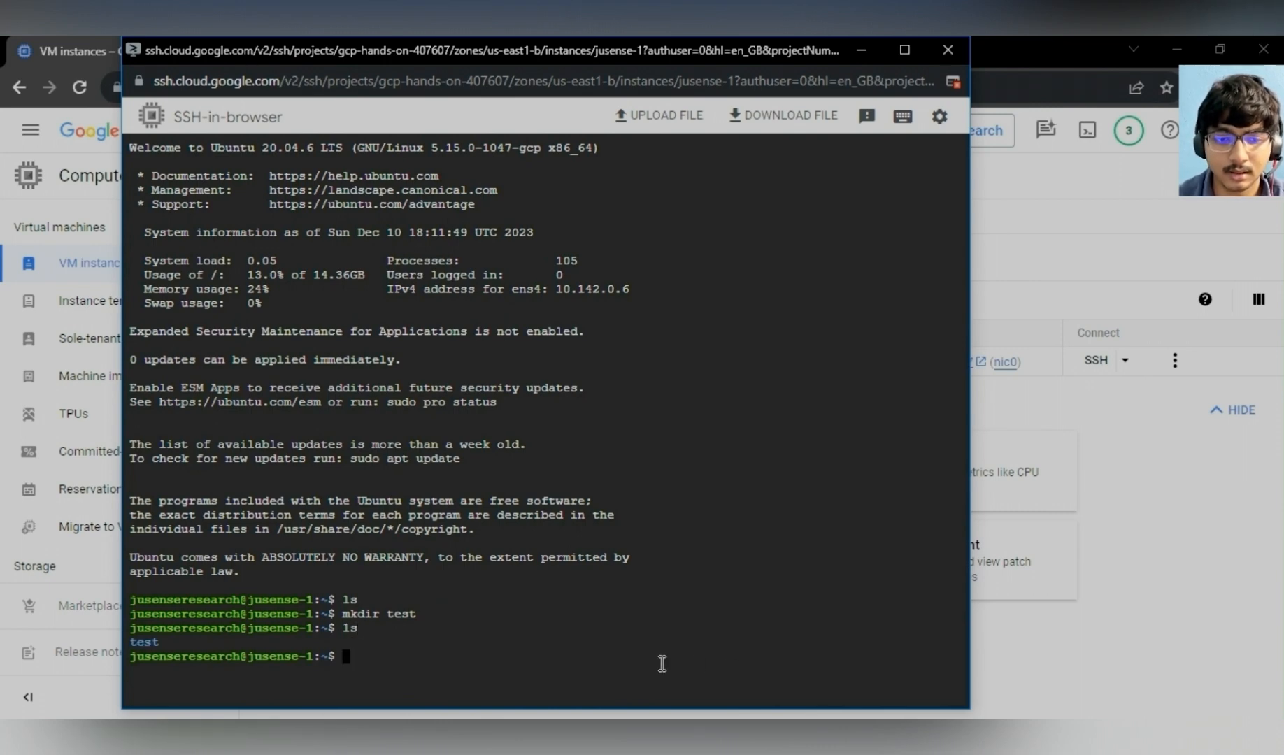
- Remove the test directory with rmdir, list the home directory again, and close the SSH window
{"action": "type", "text": "rmdir"}
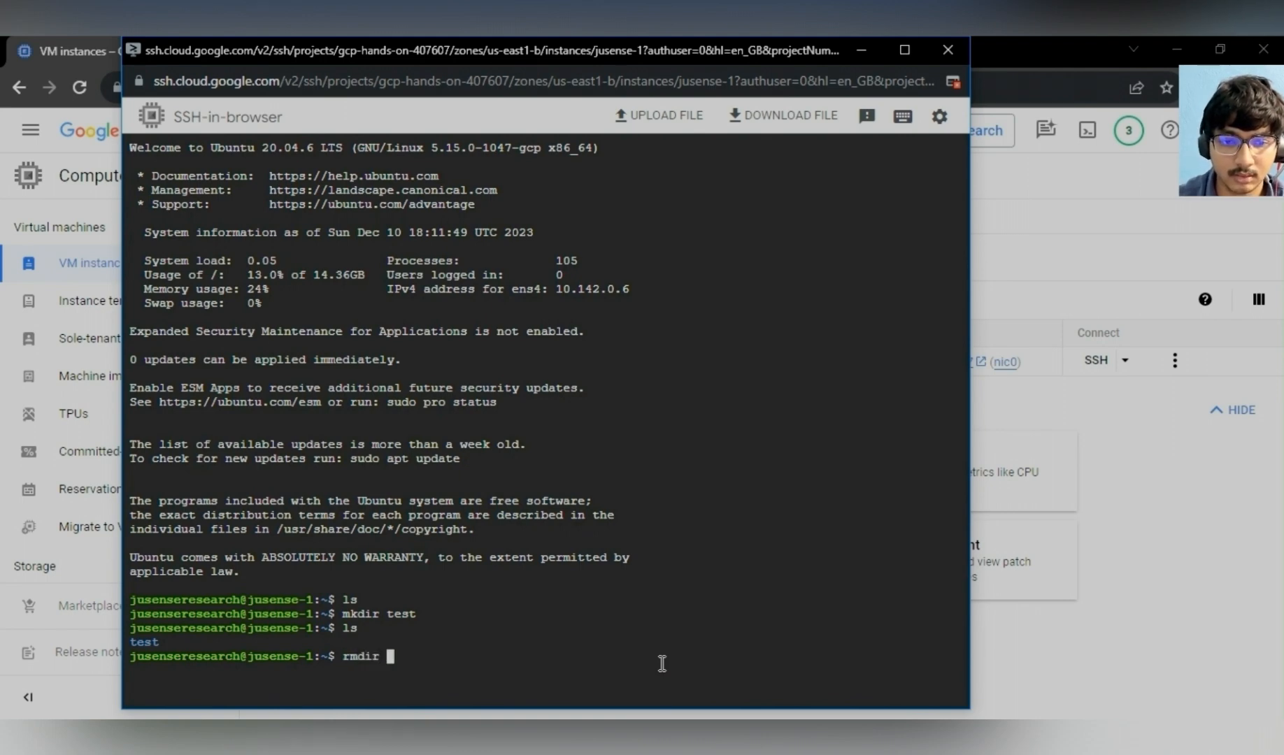
{"action": "type", "text": " test"}
{"action": "key", "text": "Return"}
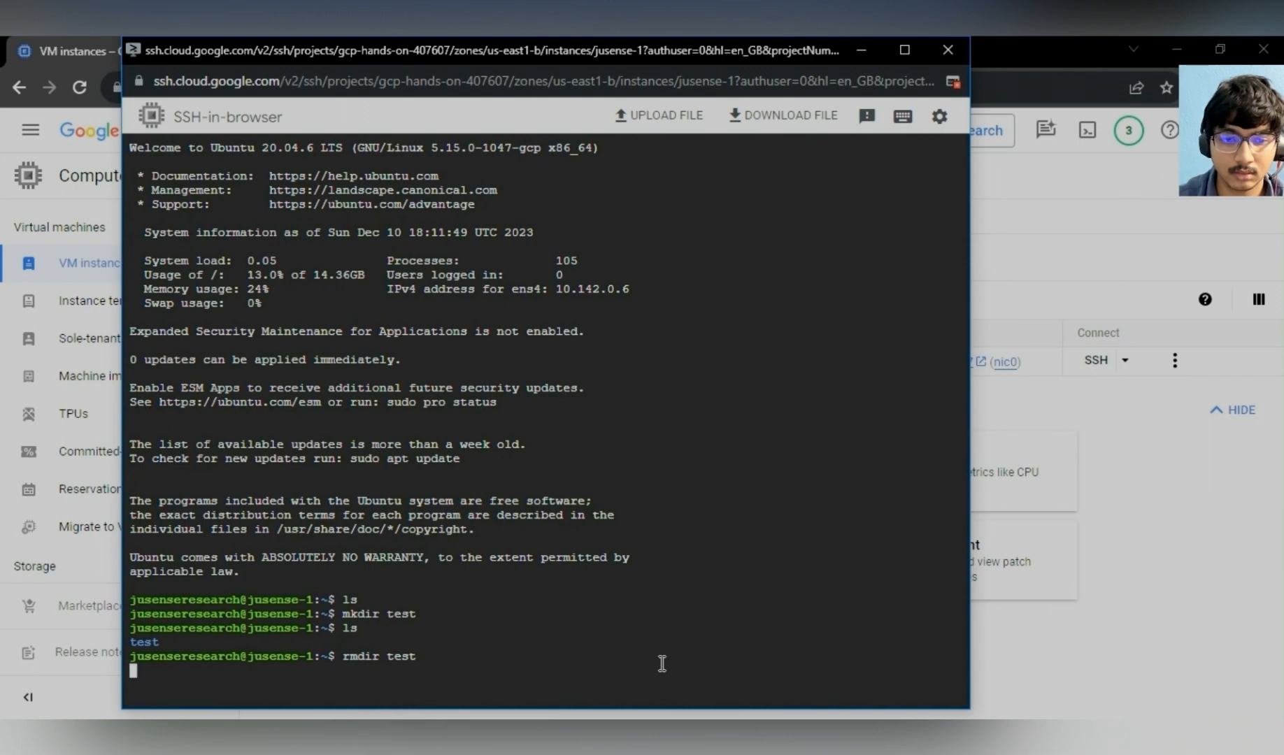
{"action": "type", "text": "ls"}
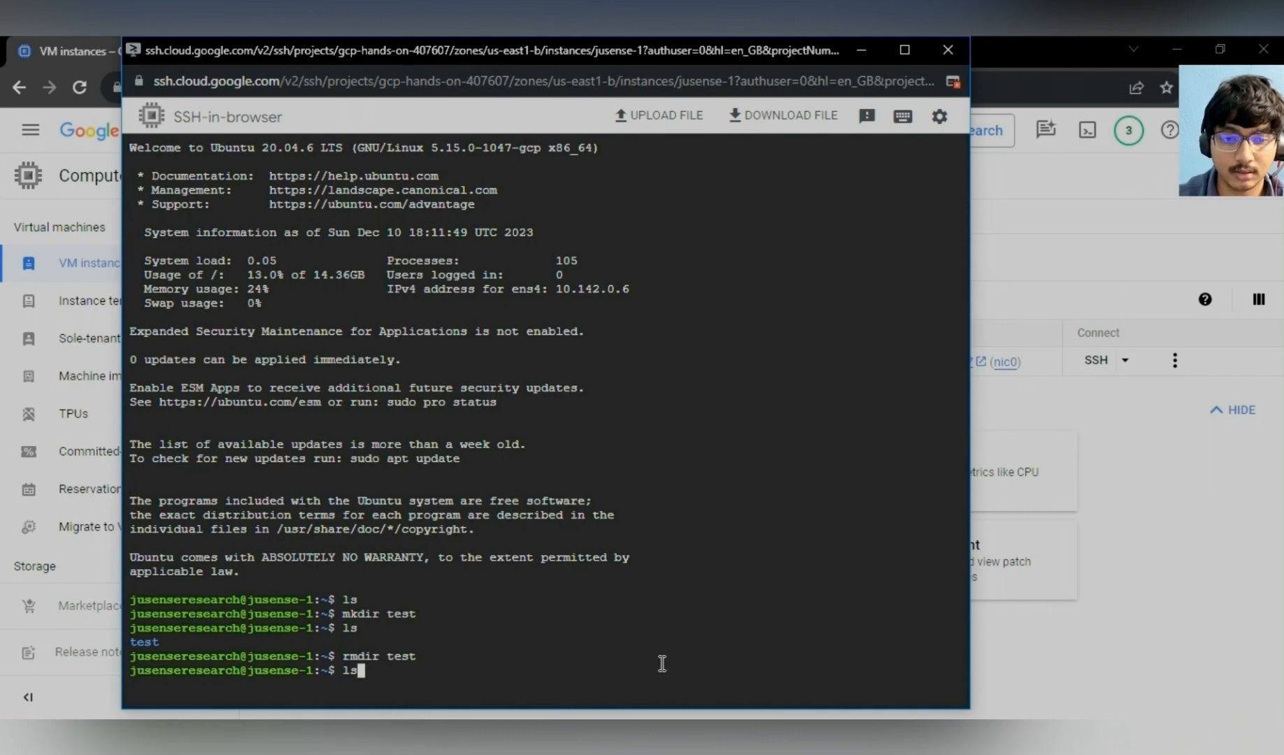
{"action": "key", "text": "Return"}
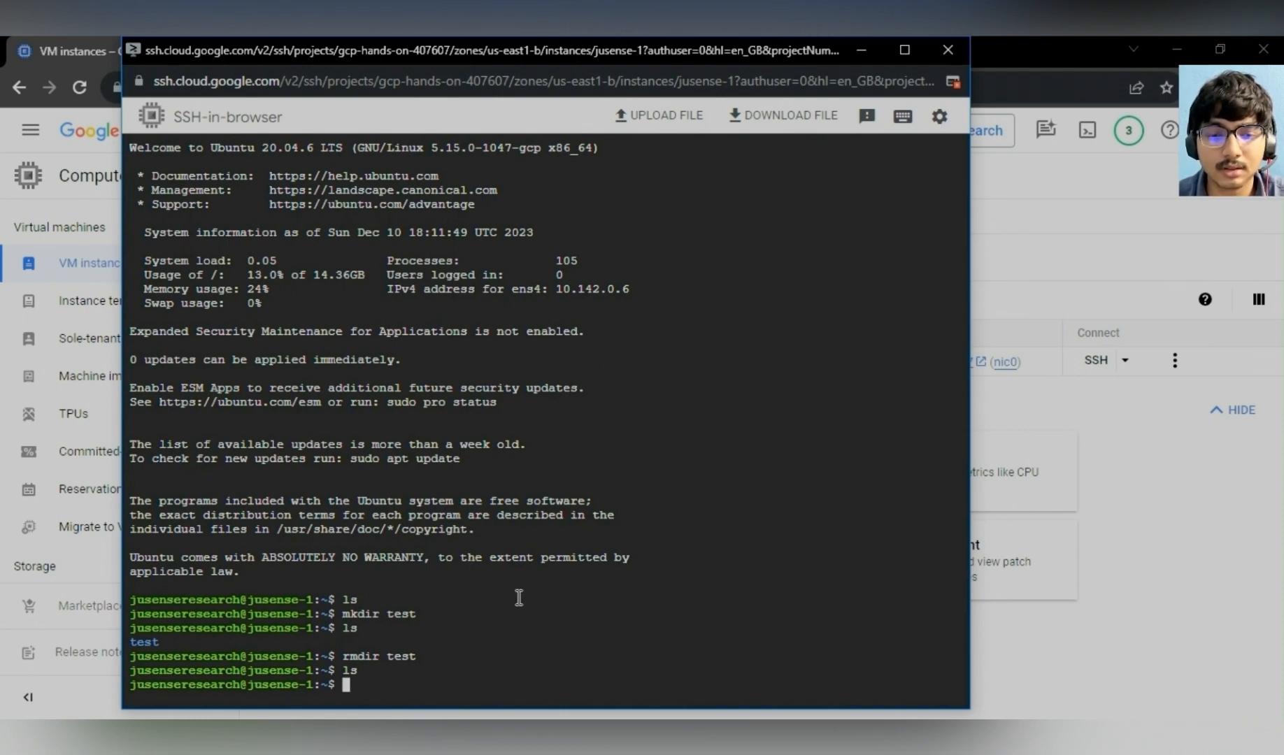
{"action": "left_click", "coordinate": [948, 50]}
- Open the PuTTY download page from putty.org in a new tab, review the package files, and close the tab
{"action": "left_click", "coordinate": [251, 52]}
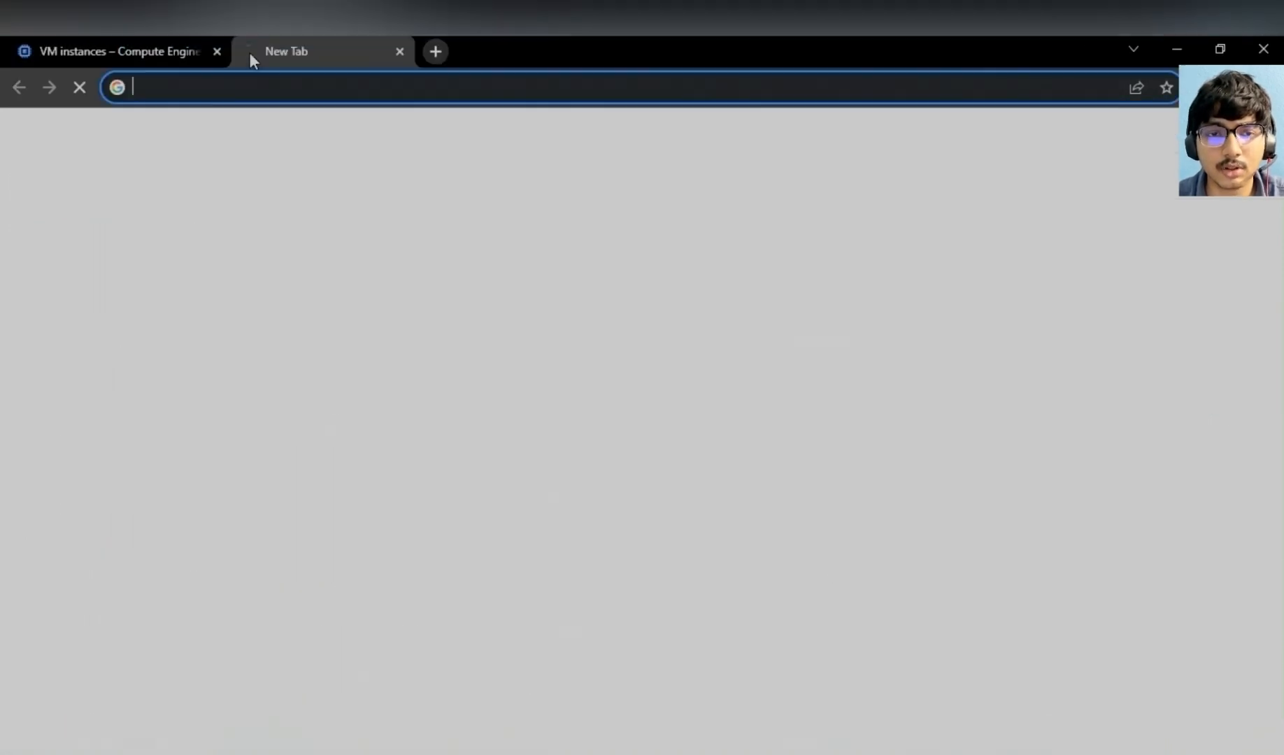
{"action": "left_click", "coordinate": [251, 87]}
{"action": "type", "text": "putty.org"}
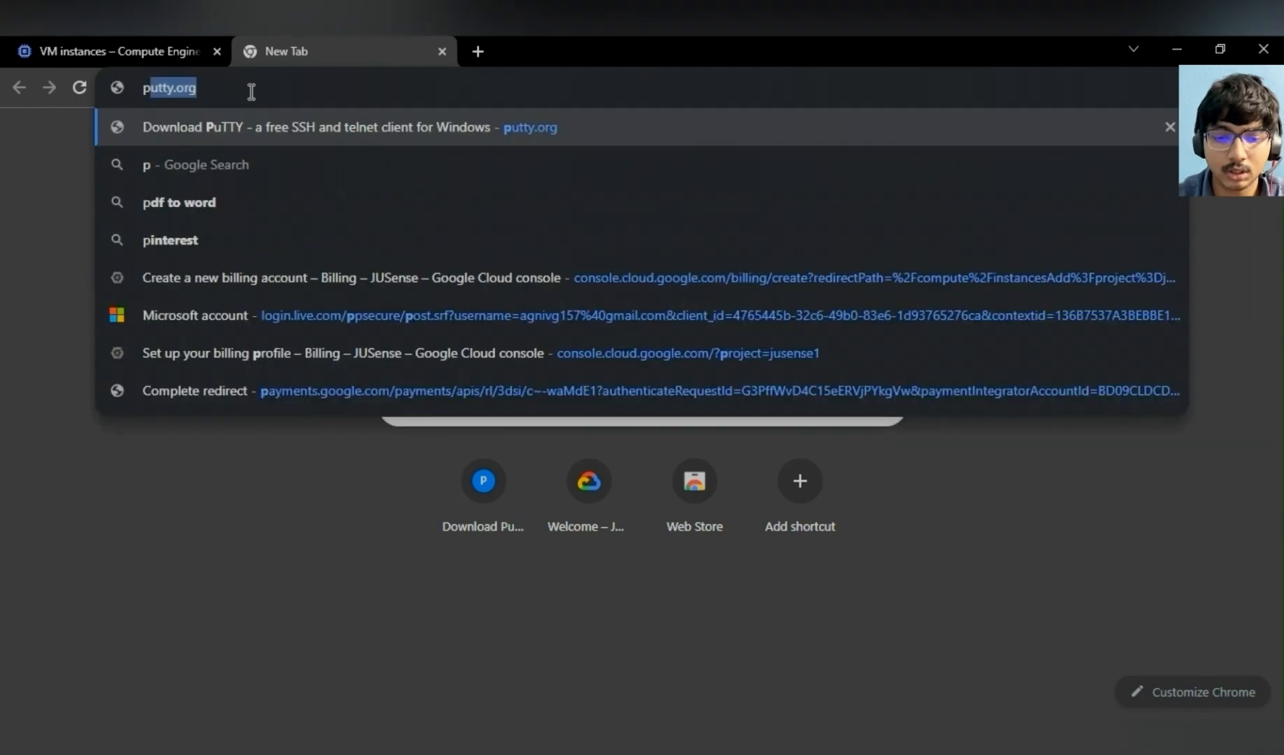
{"action": "left_click", "coordinate": [281, 136]}
{"action": "left_click", "coordinate": [511, 294]}
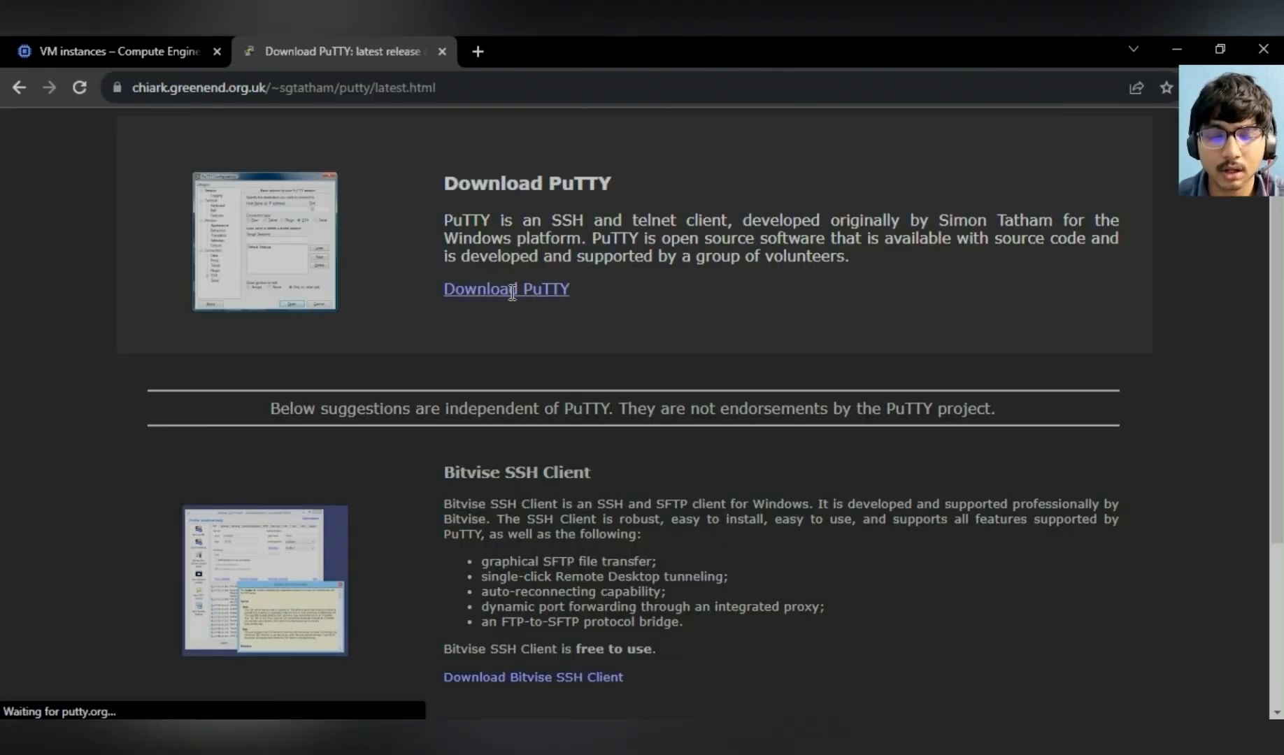
{"action": "scroll", "coordinate": [315, 476], "scroll_direction": "down", "scroll_amount": 1}
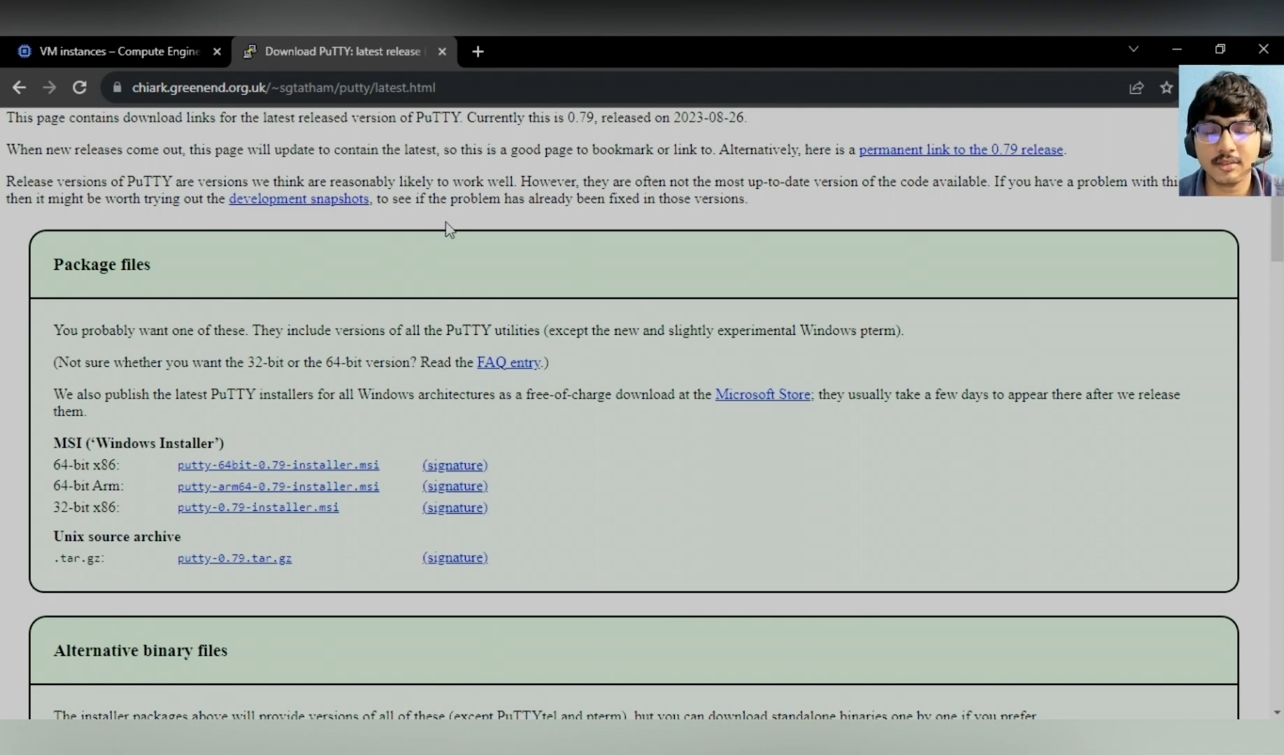
{"action": "left_click", "coordinate": [442, 50]}
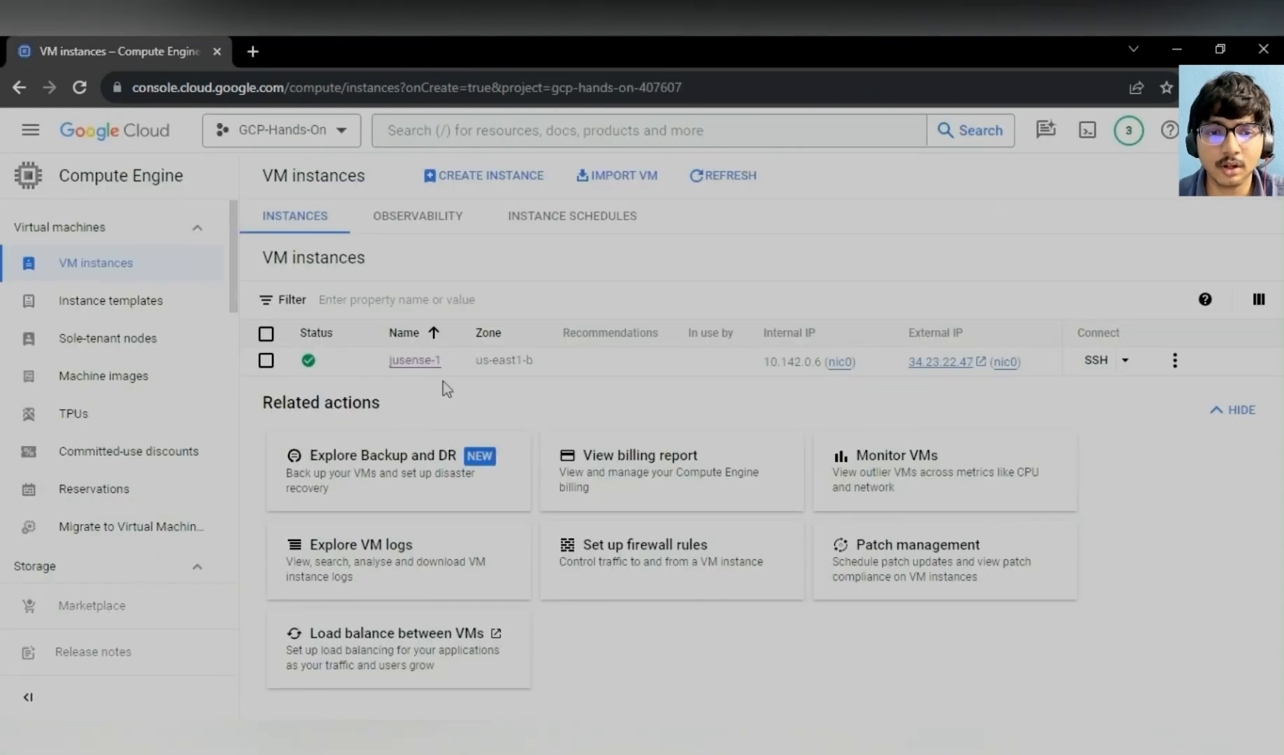
- Launch PuTTYgen from Windows search and generate an RSA 2048-bit public/private key pair
{"action": "left_click", "coordinate": [79, 729]}
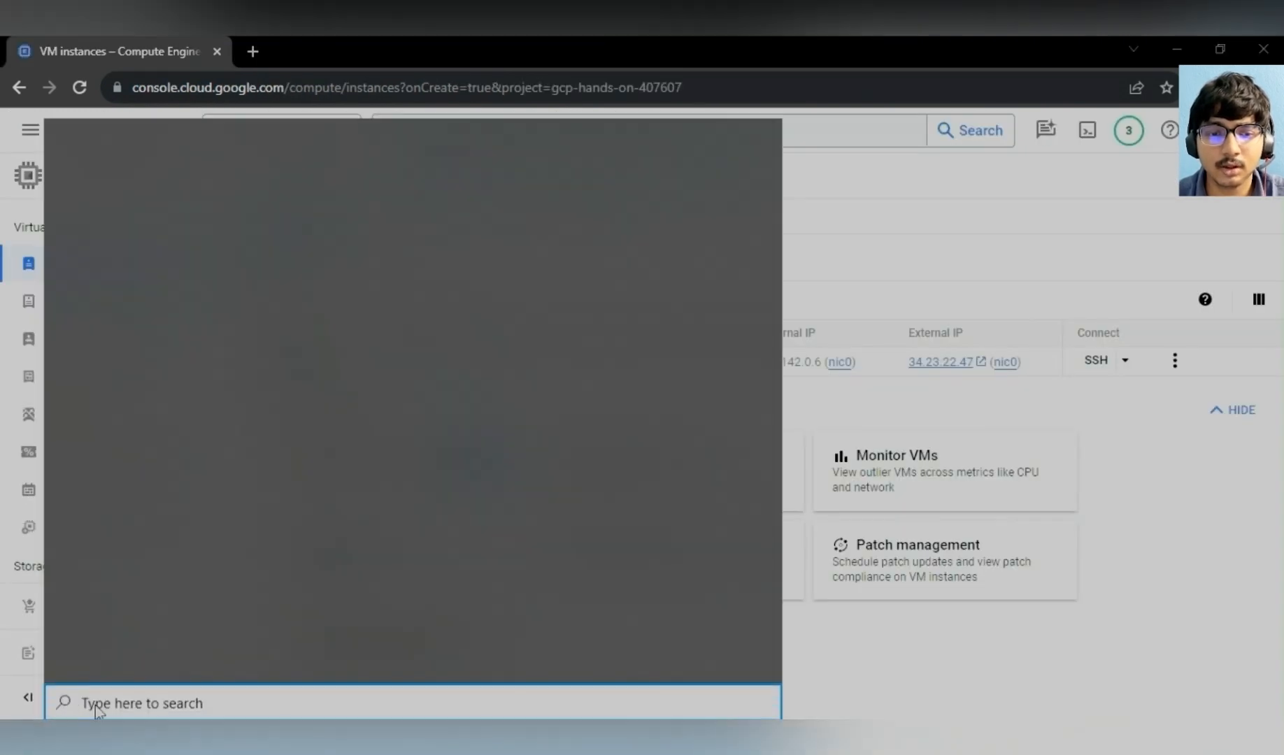
{"action": "type", "text": "putt"}
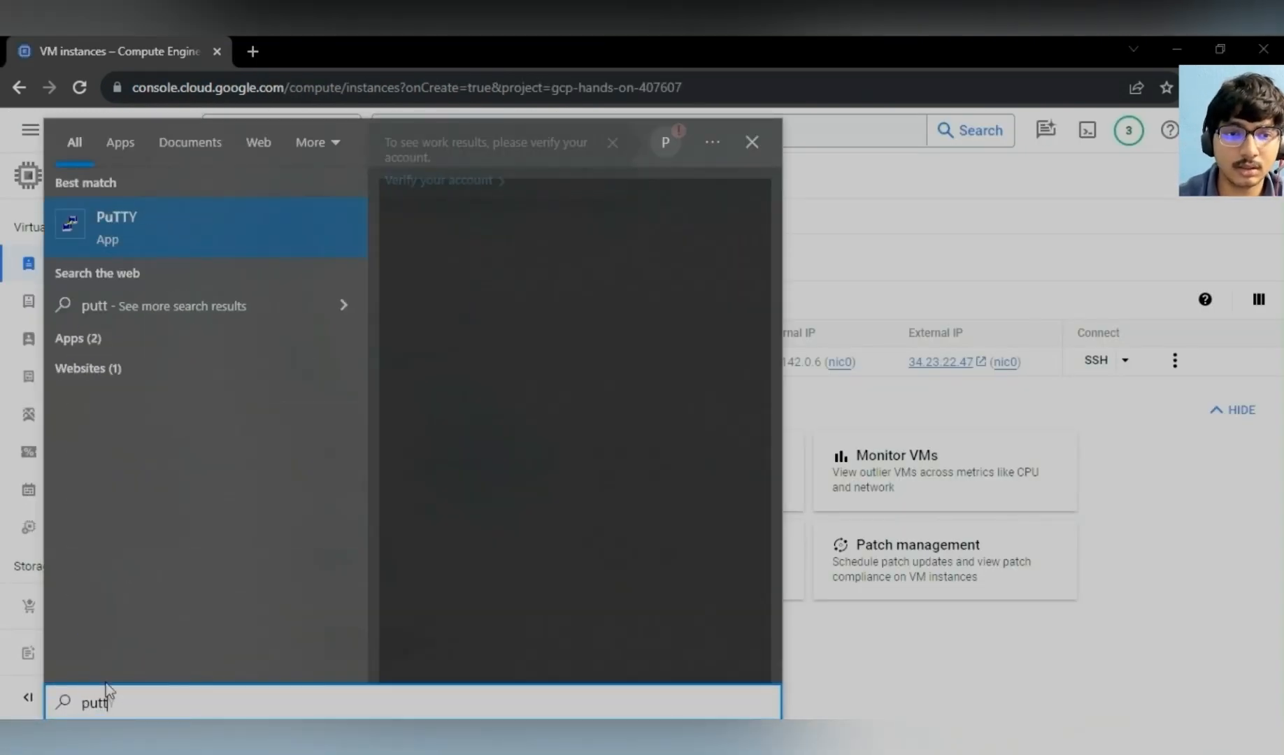
{"action": "type", "text": "yge"}
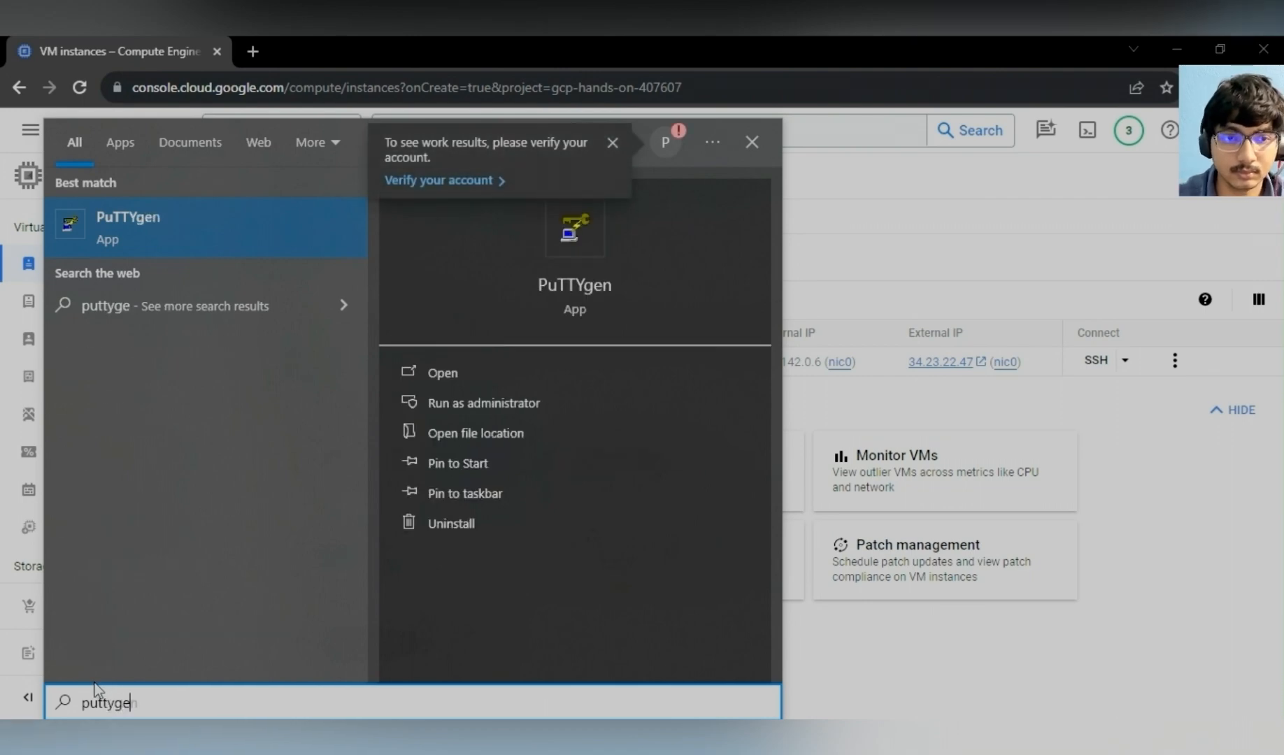
{"action": "left_click", "coordinate": [184, 255]}
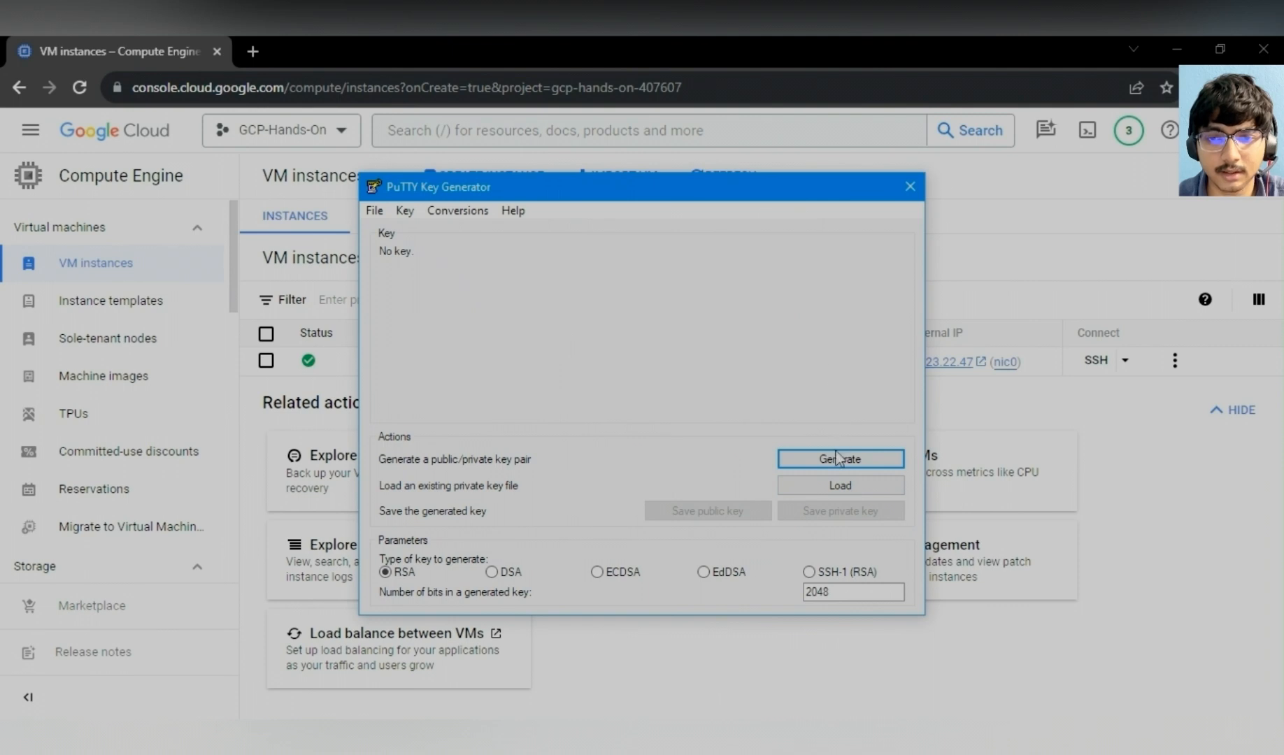
{"action": "left_click", "coordinate": [837, 460]}
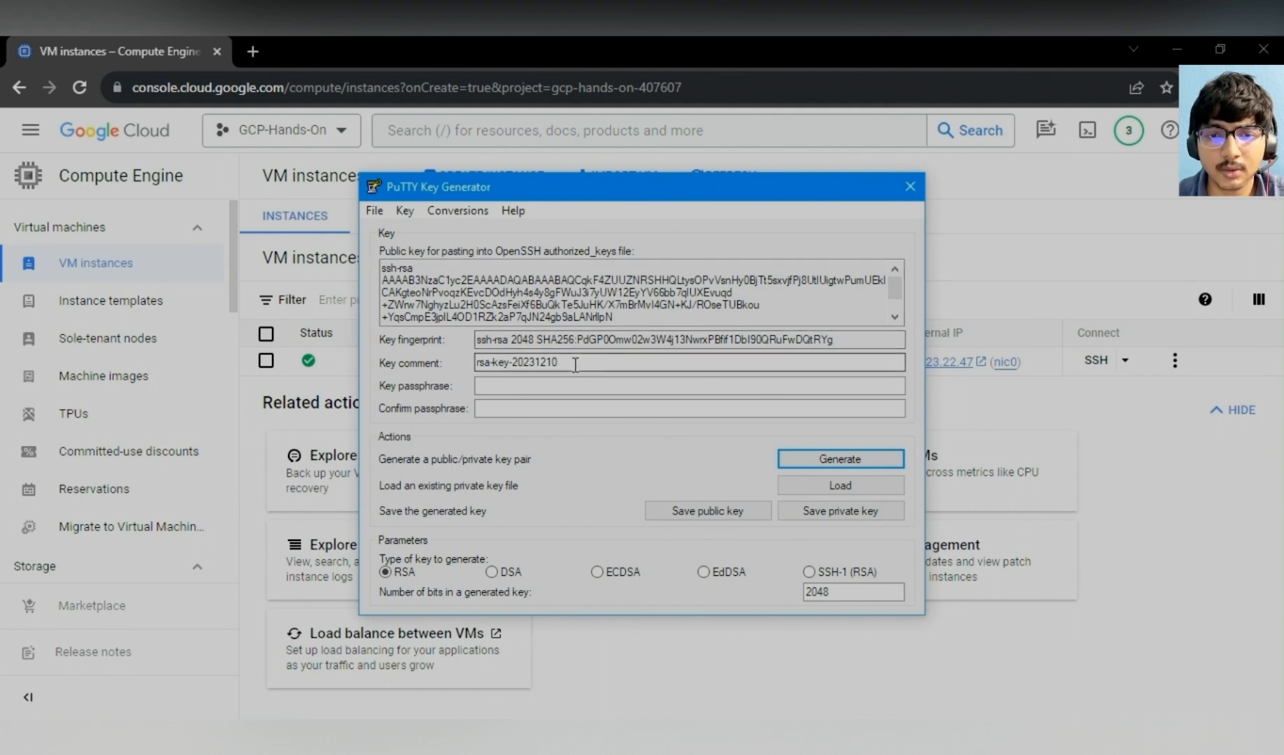
- Replace the key comment with the user's name and leave both passphrase fields empty
{"action": "left_click_drag", "start_coordinate": [563, 363], "coordinate": [478, 364]}
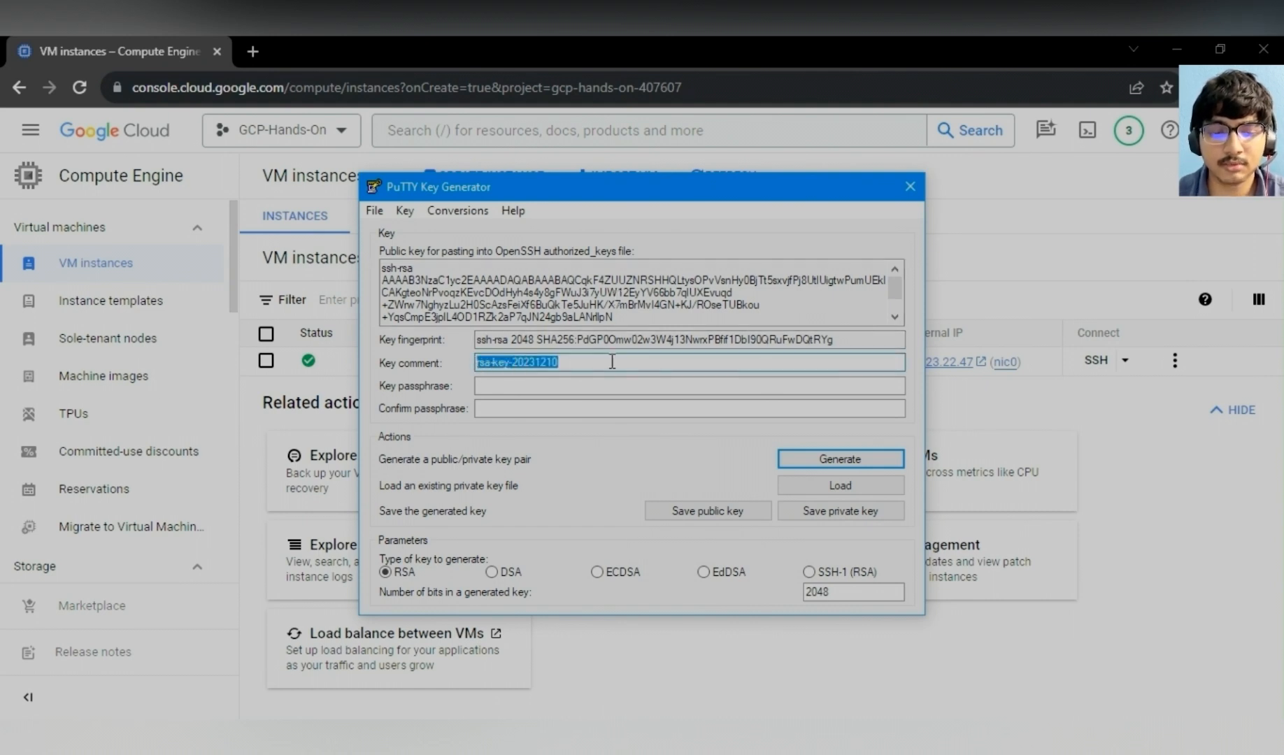
{"action": "type", "text": "ag"}
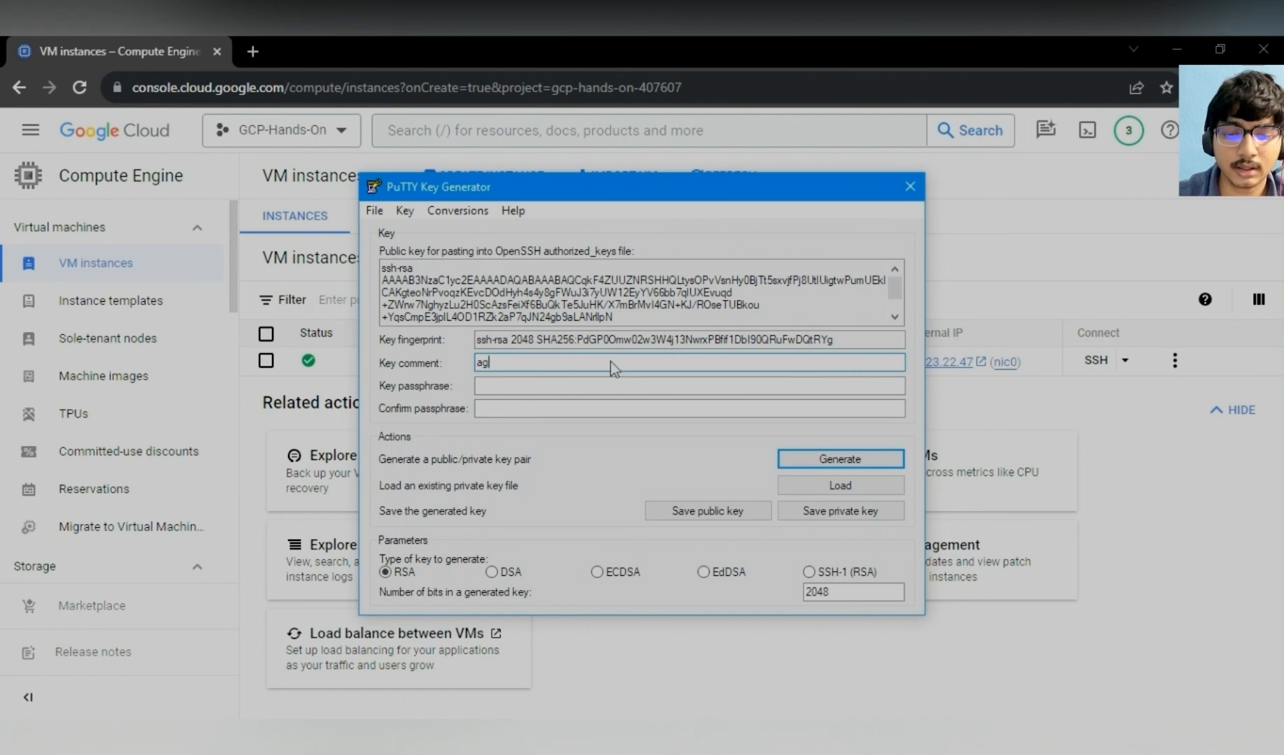
{"action": "type", "text": "niv"}
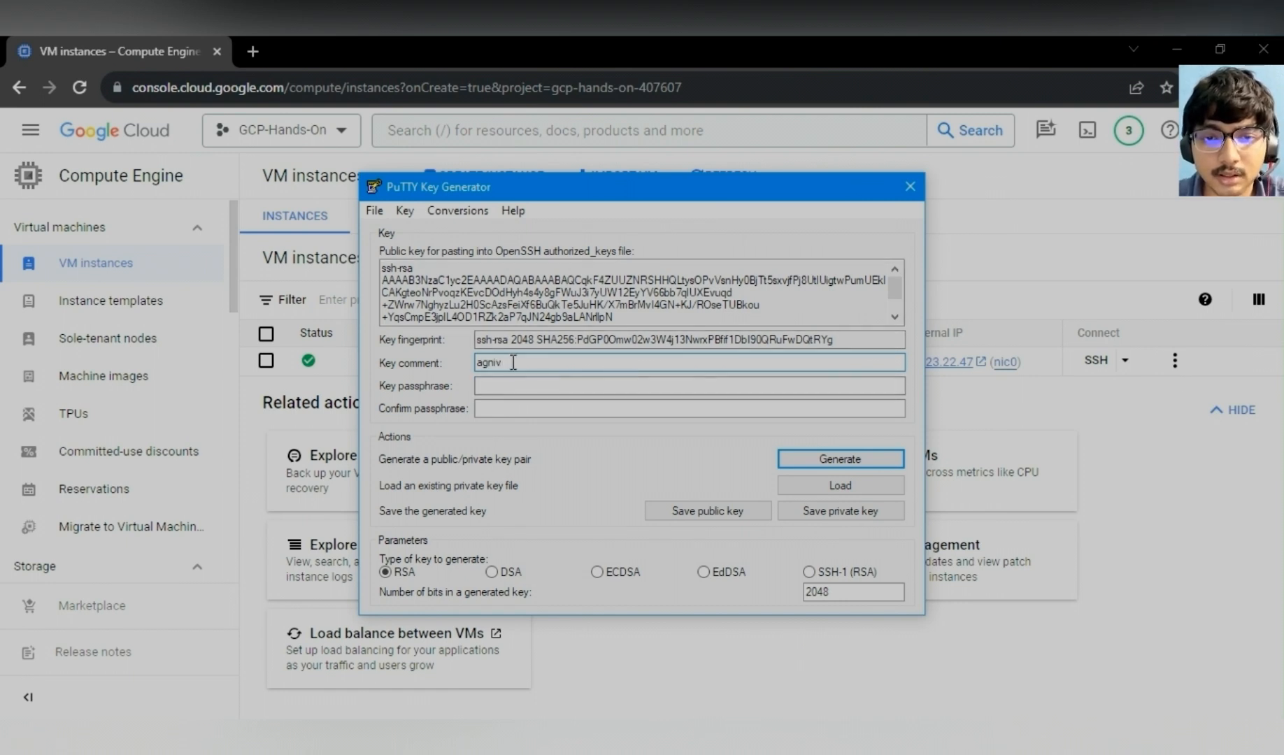
{"action": "left_click", "coordinate": [500, 387]}
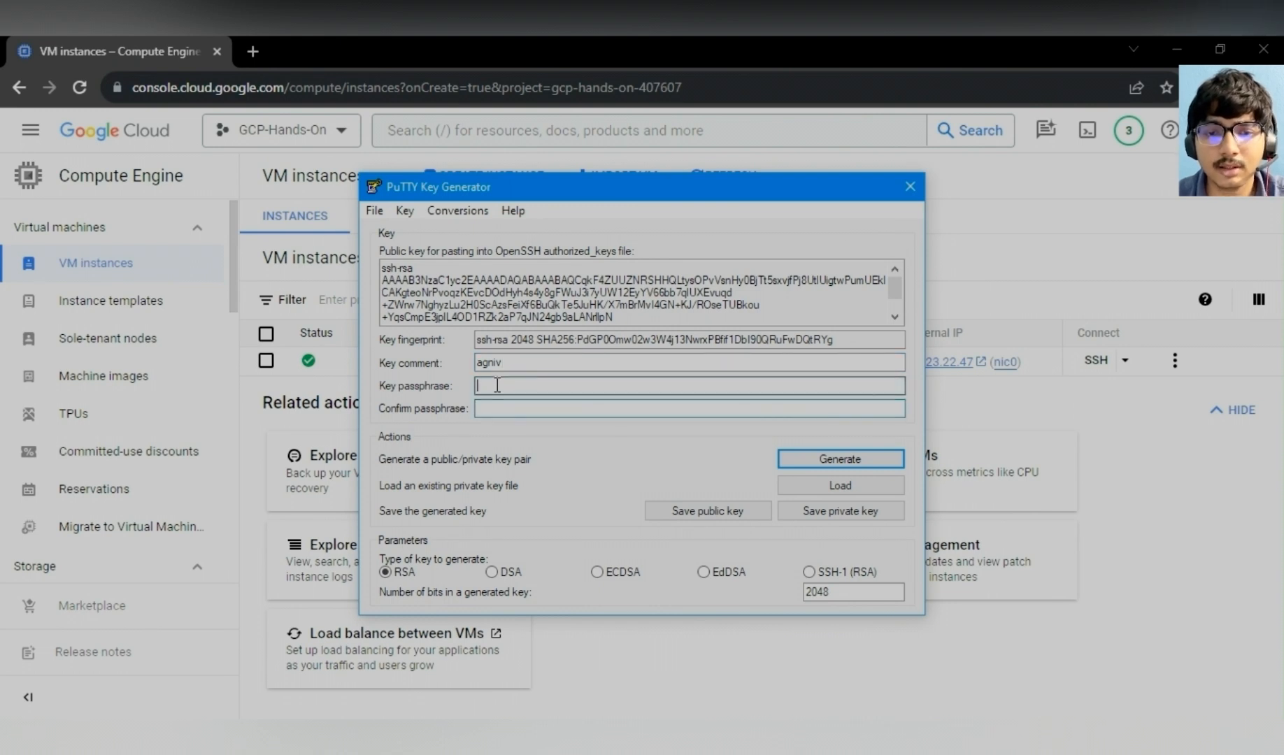
{"action": "left_click", "coordinate": [498, 405]}
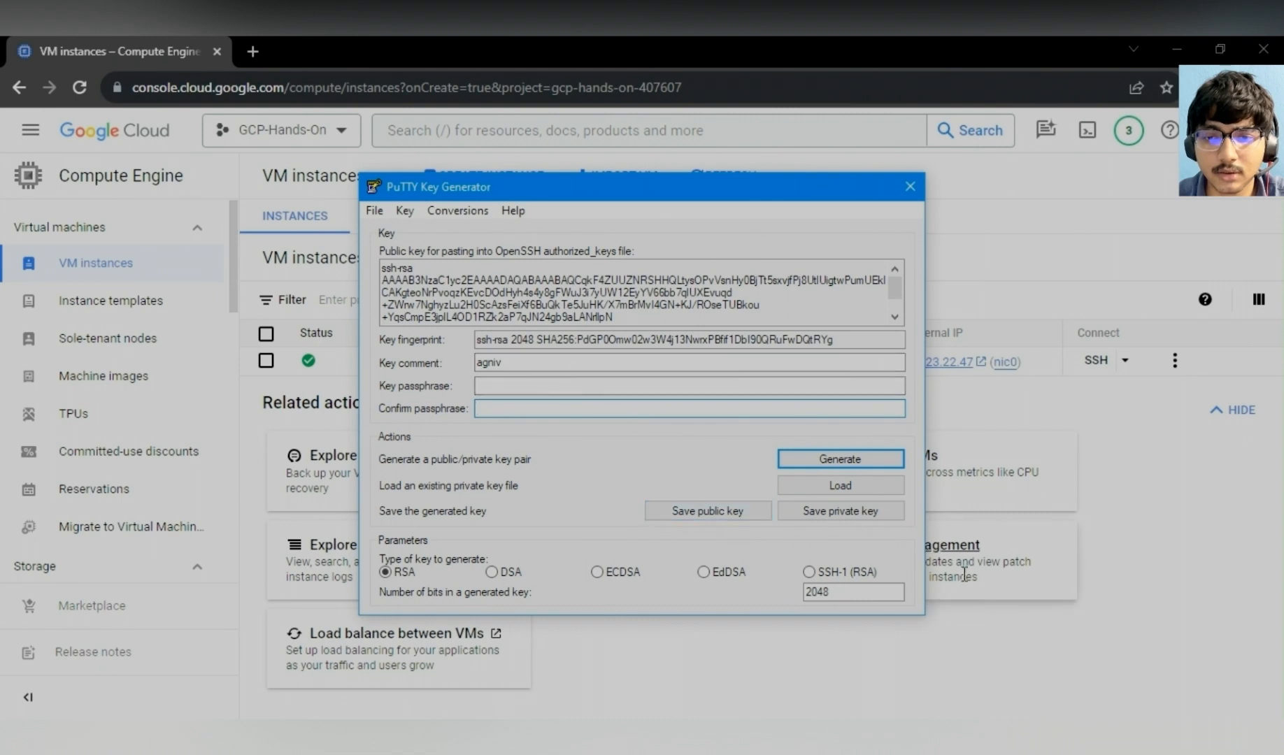
- Save the private key without a passphrase as juinstance1.ppk in Documents
{"action": "left_click", "coordinate": [849, 513]}
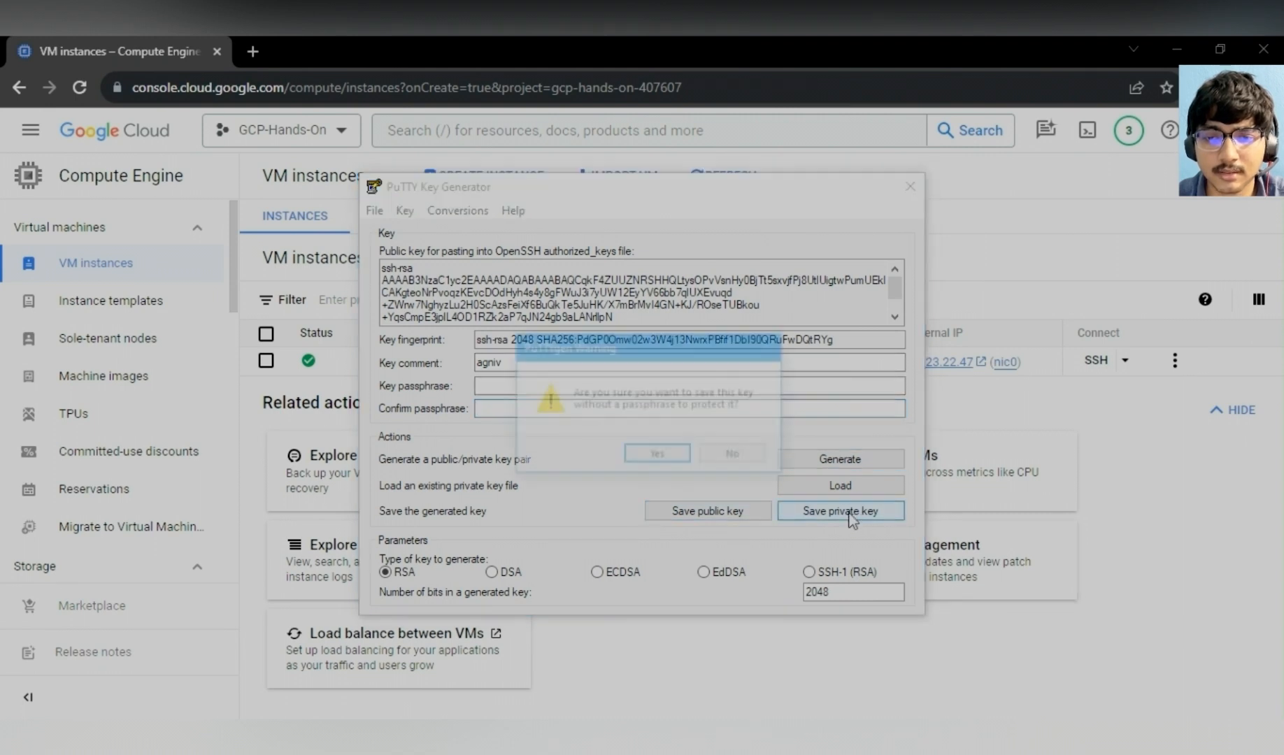
{"action": "left_click", "coordinate": [652, 462]}
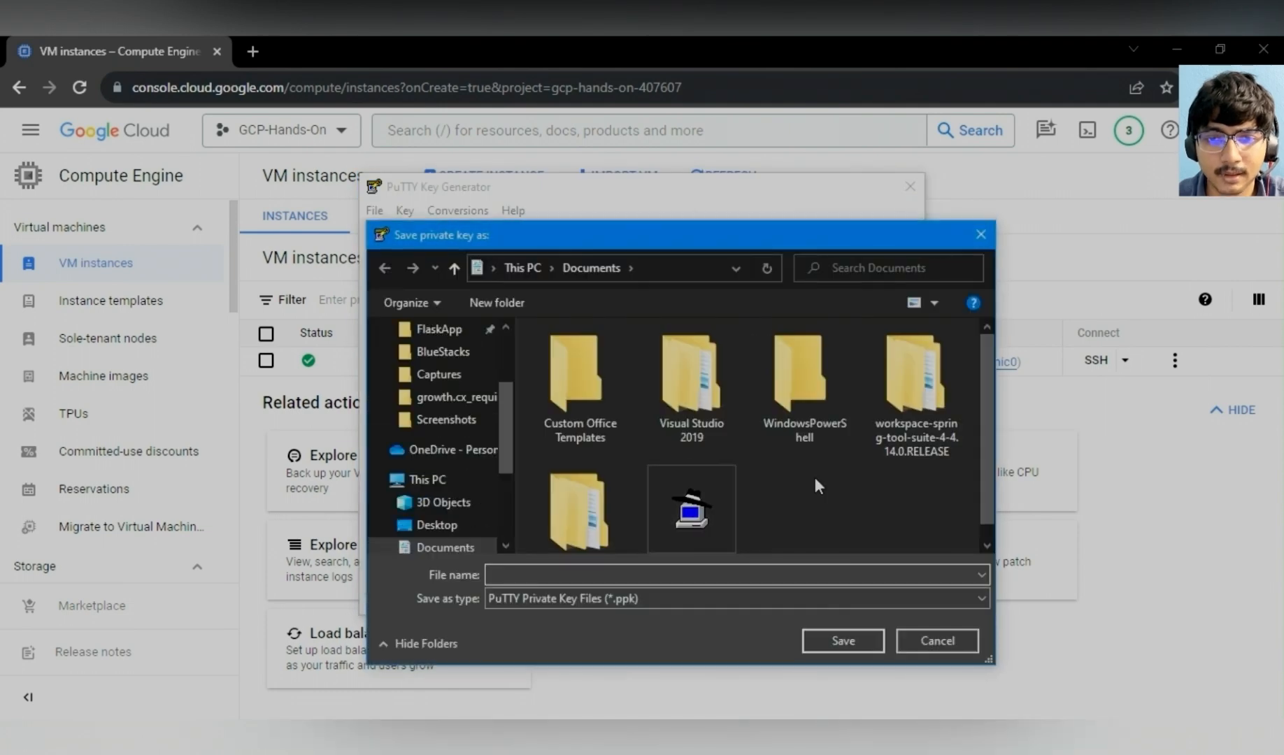
{"action": "scroll", "coordinate": [816, 481], "scroll_direction": "down", "scroll_amount": 1}
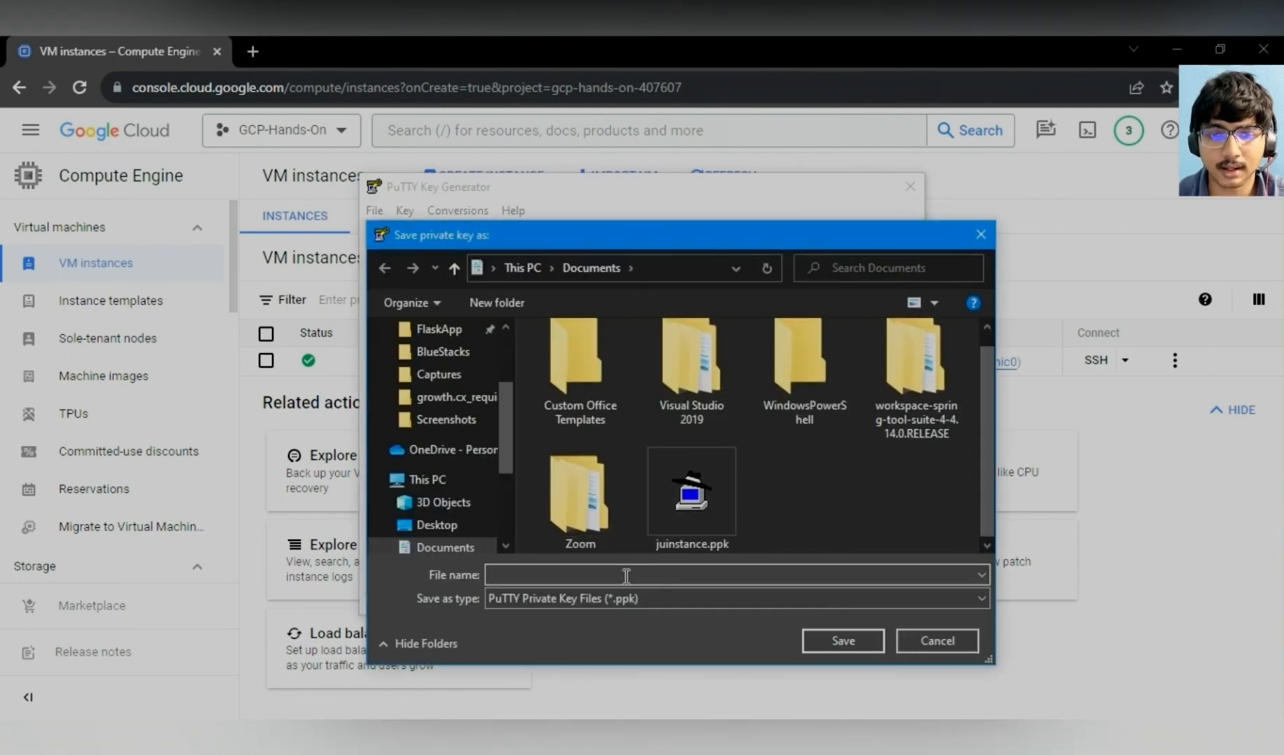
{"action": "type", "text": "juinstance"}
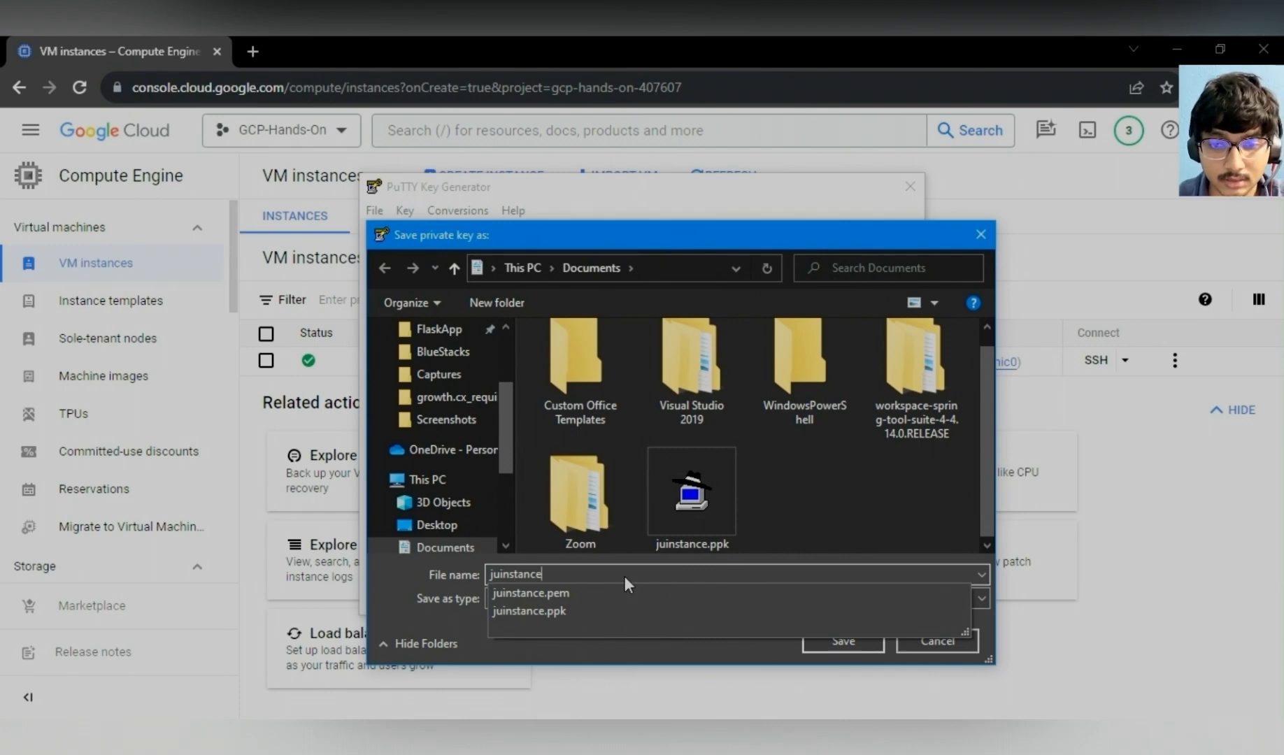
{"action": "type", "text": "1"}
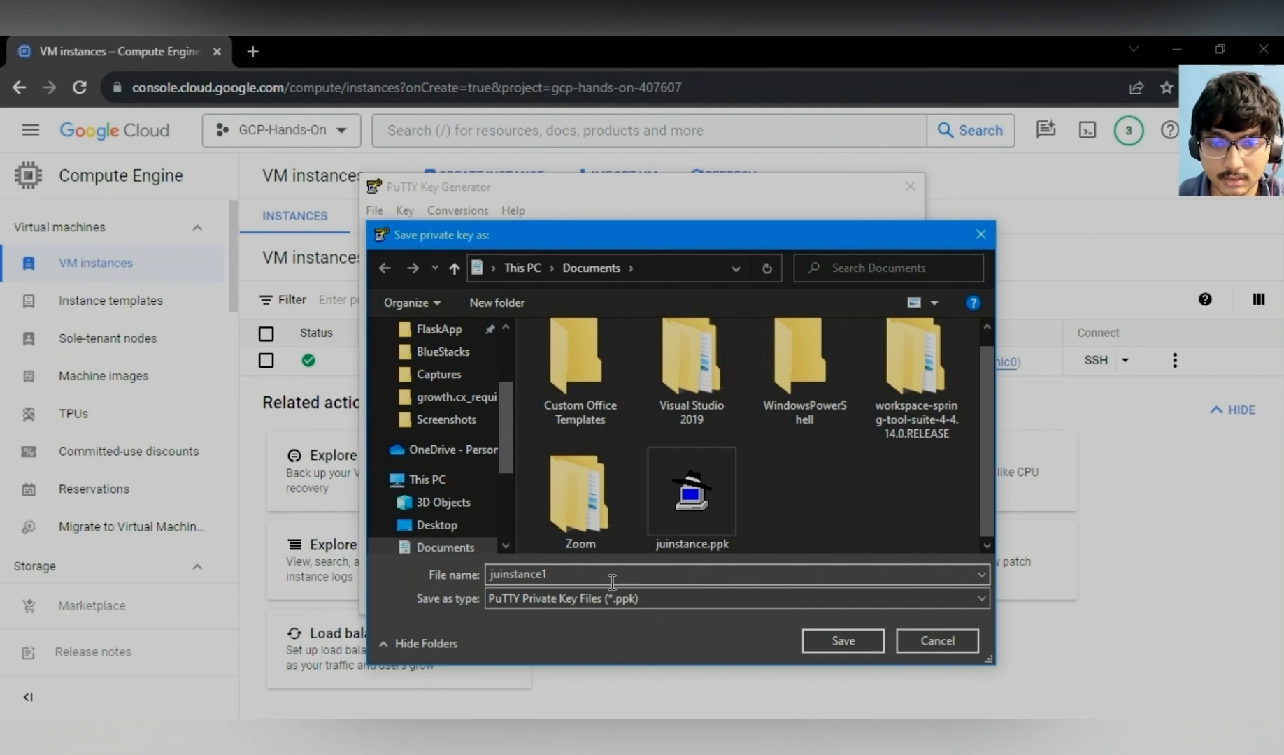
{"action": "left_click", "coordinate": [844, 642]}
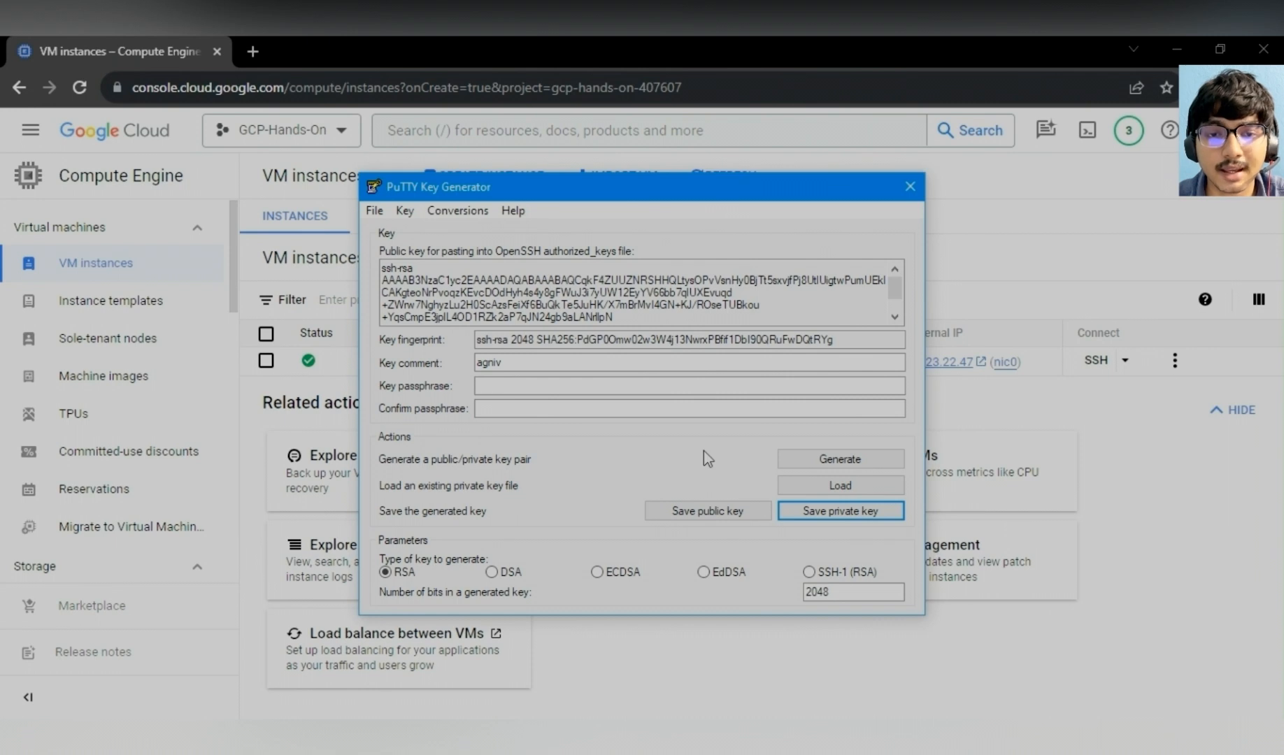
- Export the key as an OpenSSH private key named juinstance1.pem in Documents
{"action": "left_click", "coordinate": [458, 210]}
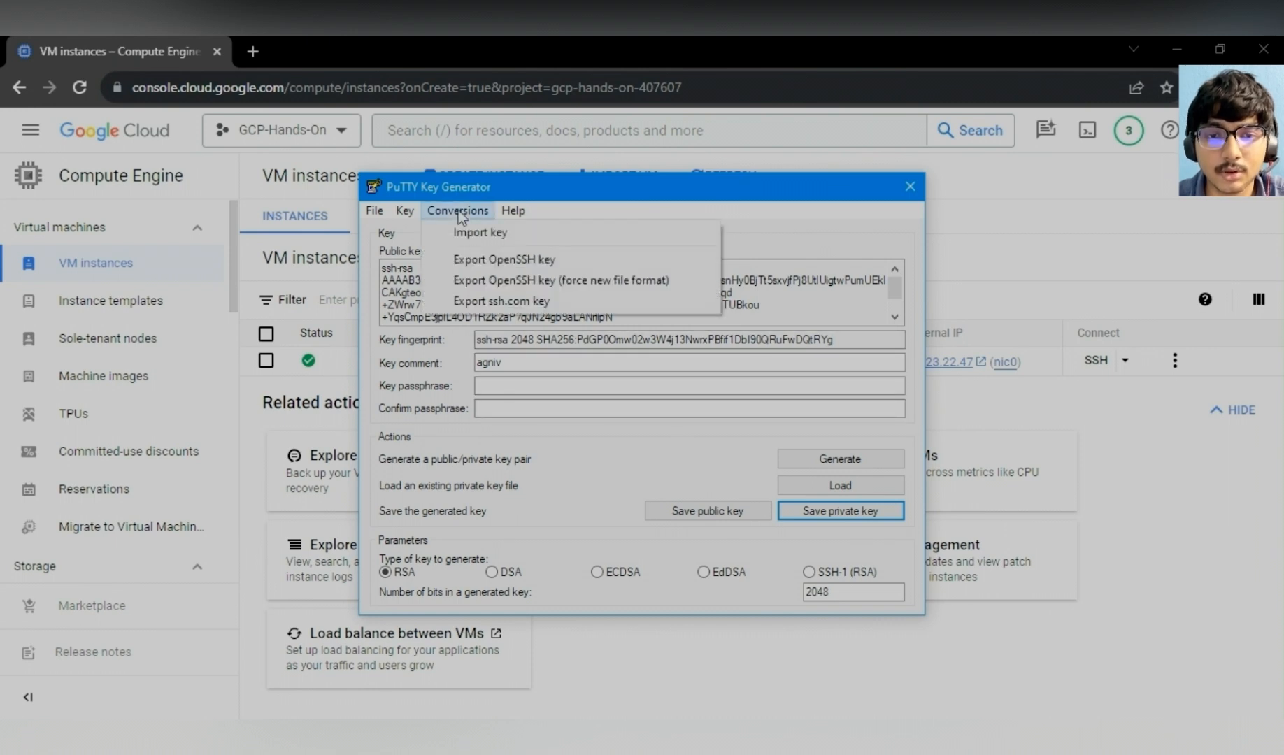
{"action": "left_click", "coordinate": [477, 286]}
{"action": "left_click", "coordinate": [651, 458]}
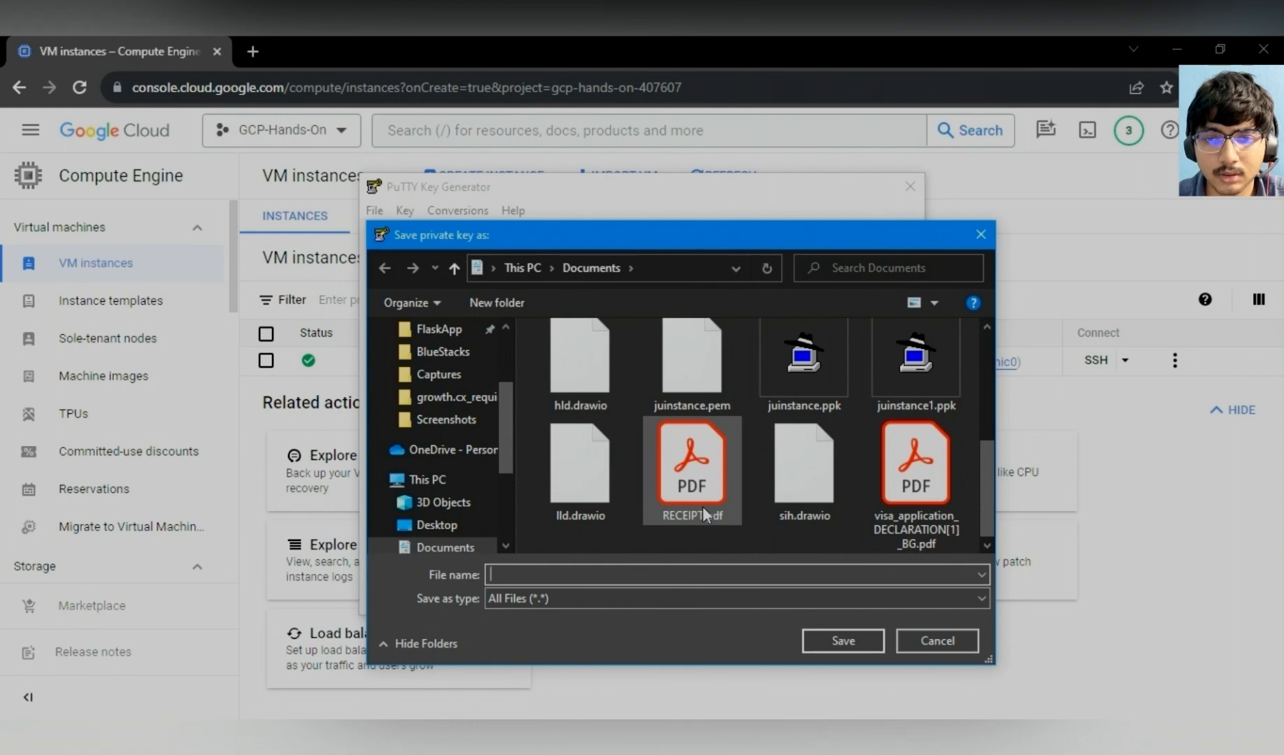
{"action": "left_click", "coordinate": [604, 570]}
{"action": "type", "text": "ju"}
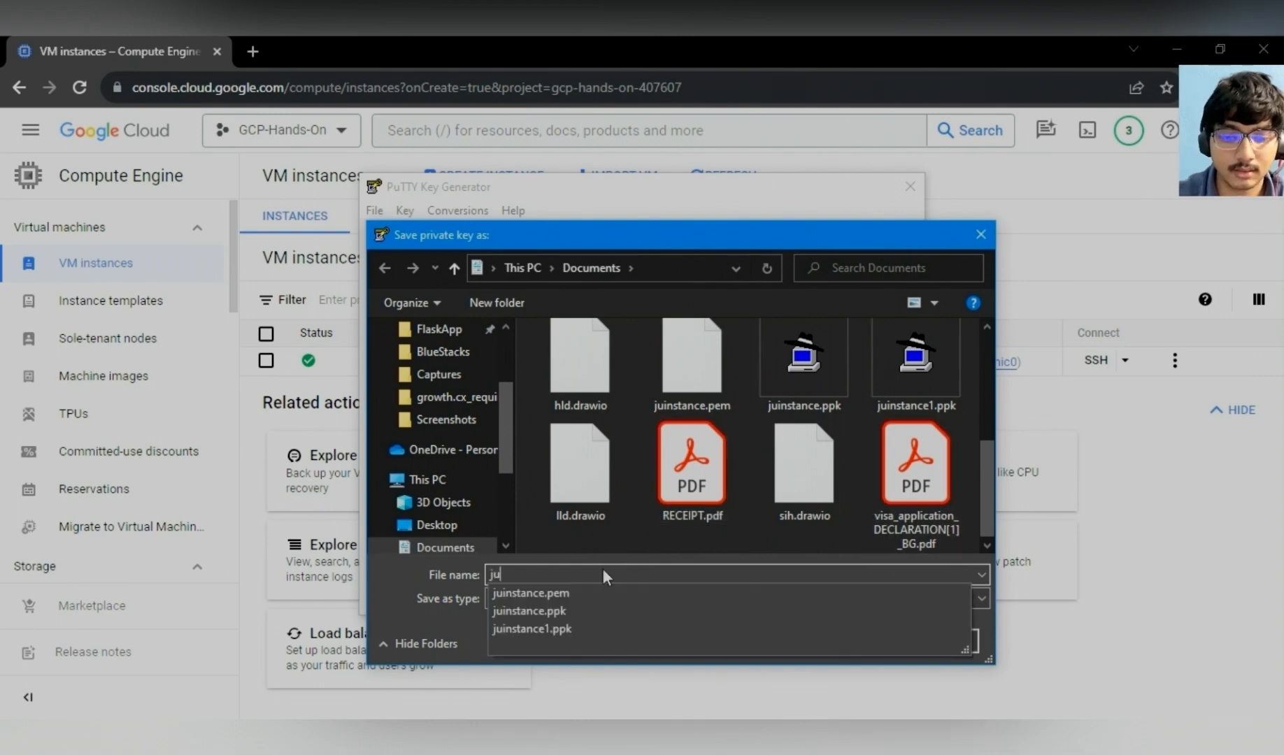
{"action": "type", "text": "instance"}
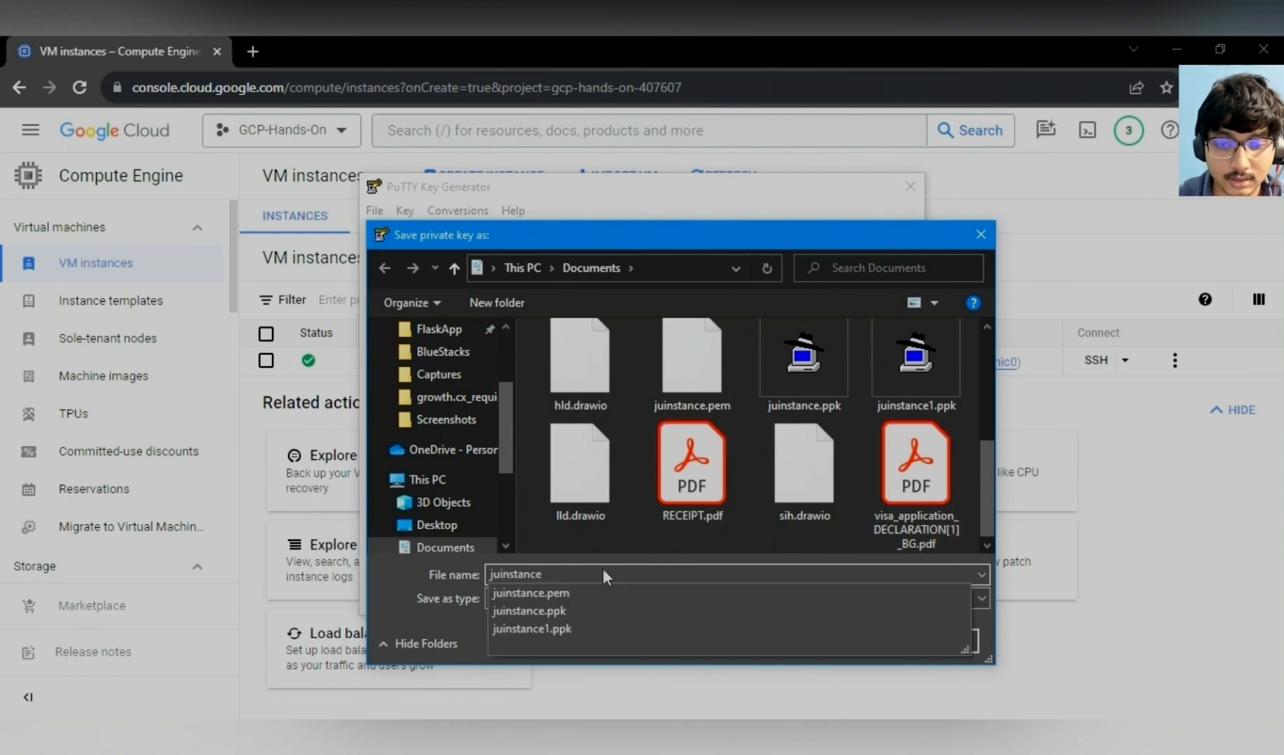
{"action": "type", "text": "1.pem"}
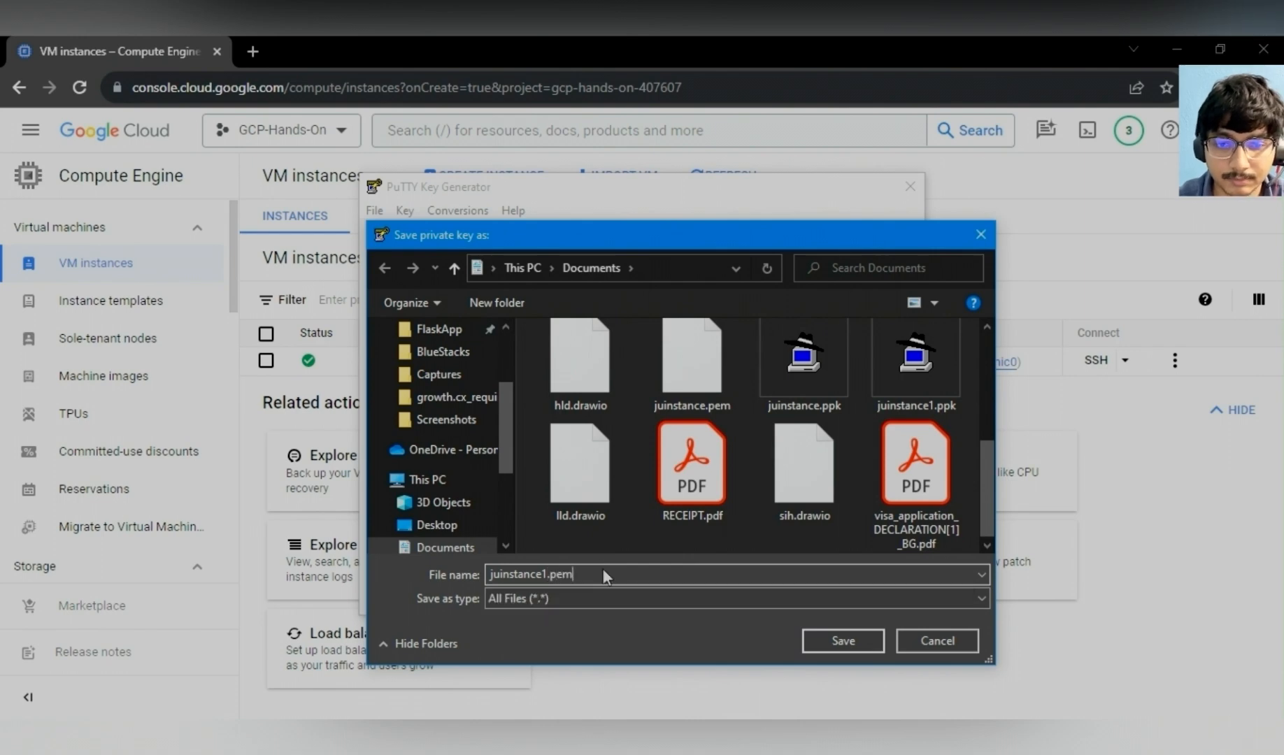
{"action": "left_click", "coordinate": [843, 641]}
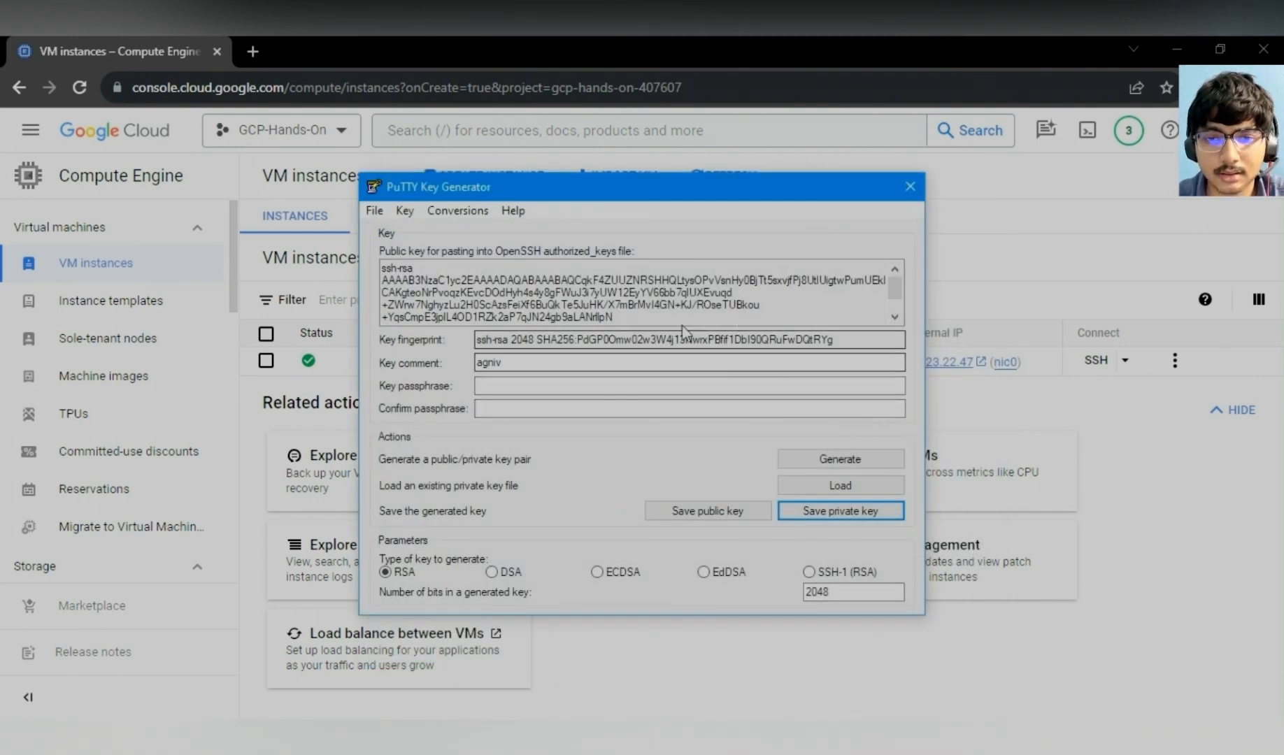
- Copy the generated public key, then replace the jusense-1 instance's existing SSH keys with it and save the edit
{"action": "left_click_drag", "start_coordinate": [379, 275], "coordinate": [819, 318]}
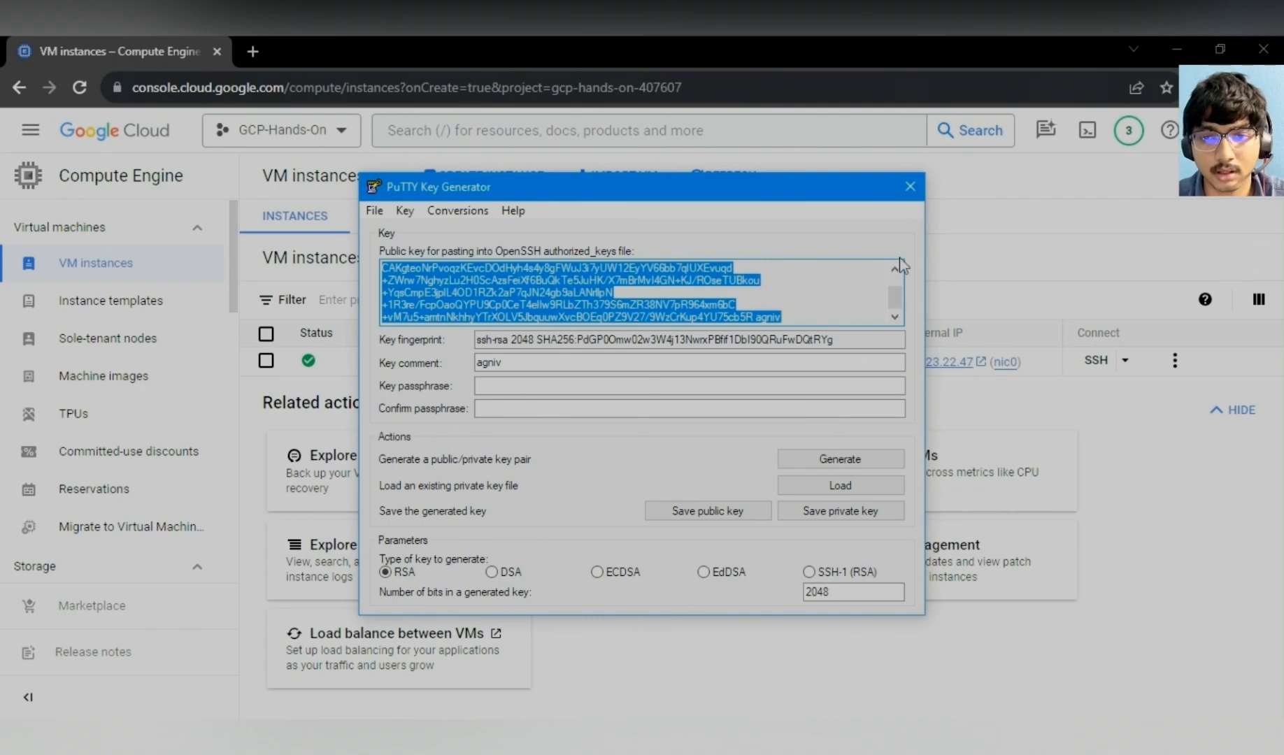
{"action": "left_click", "coordinate": [910, 185]}
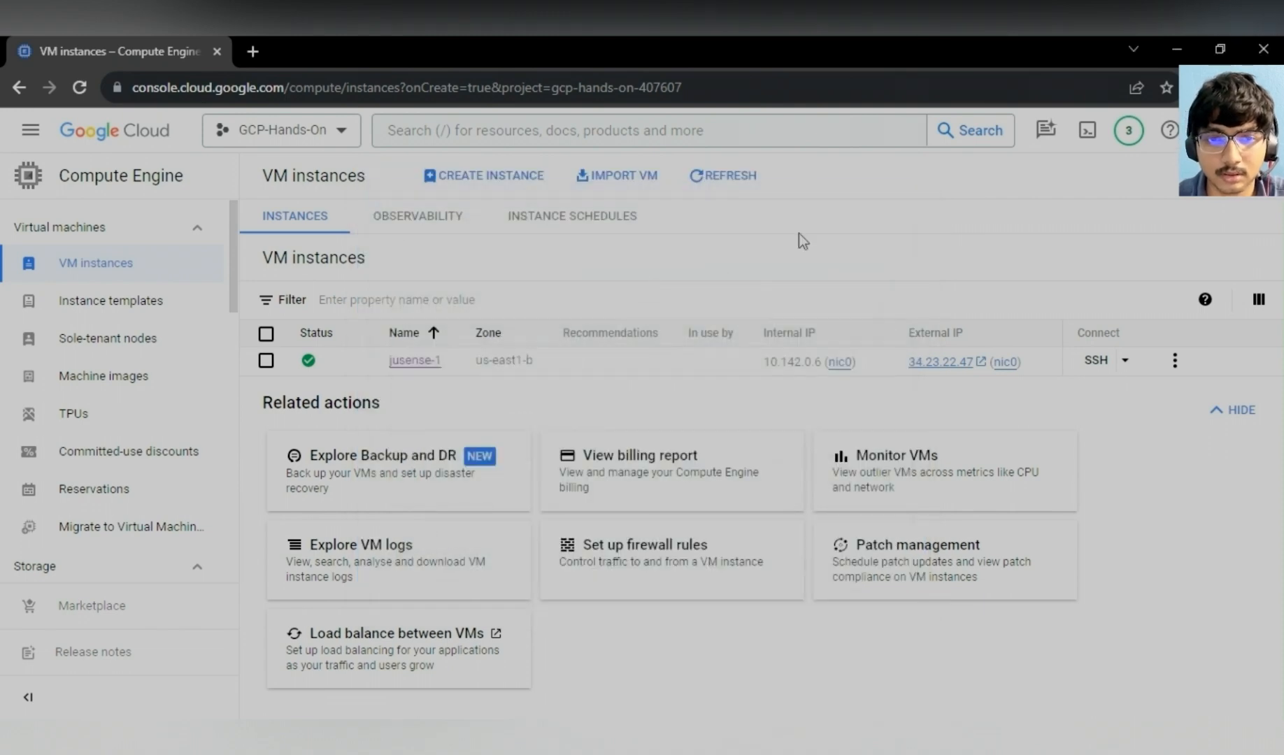
{"action": "left_click", "coordinate": [406, 365]}
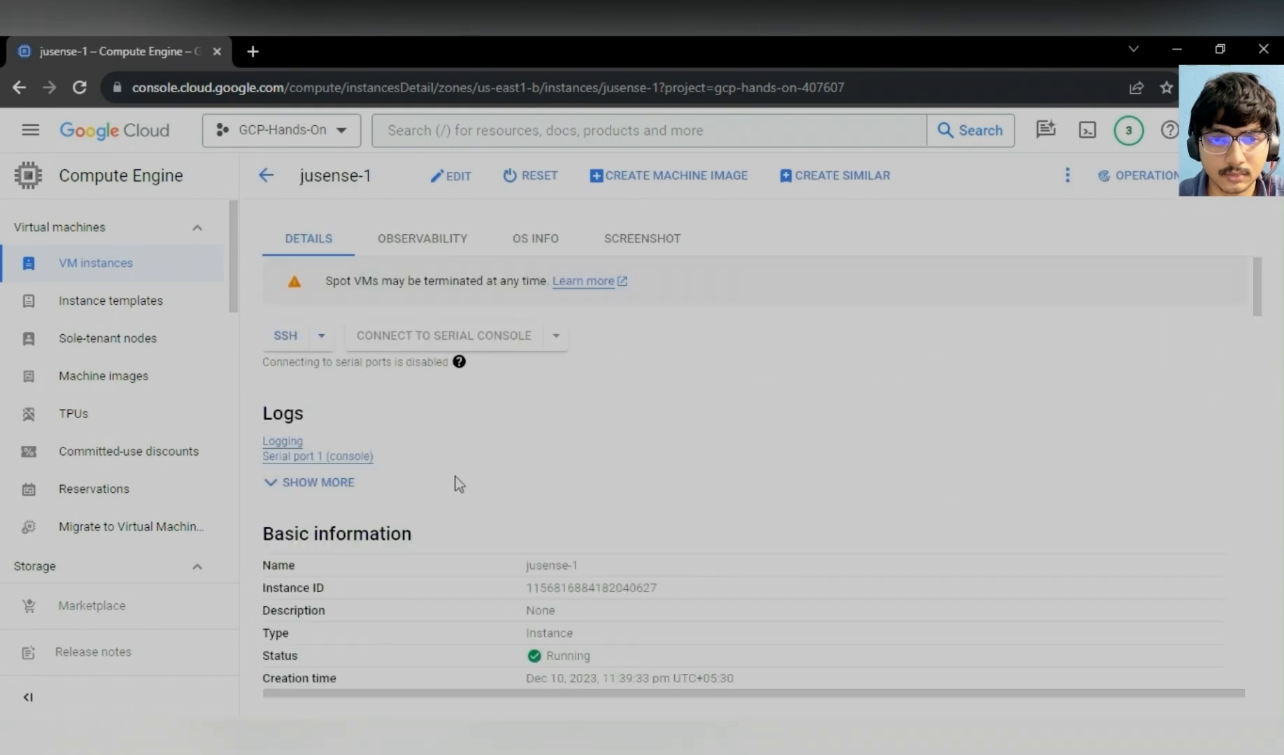
{"action": "left_click", "coordinate": [451, 176]}
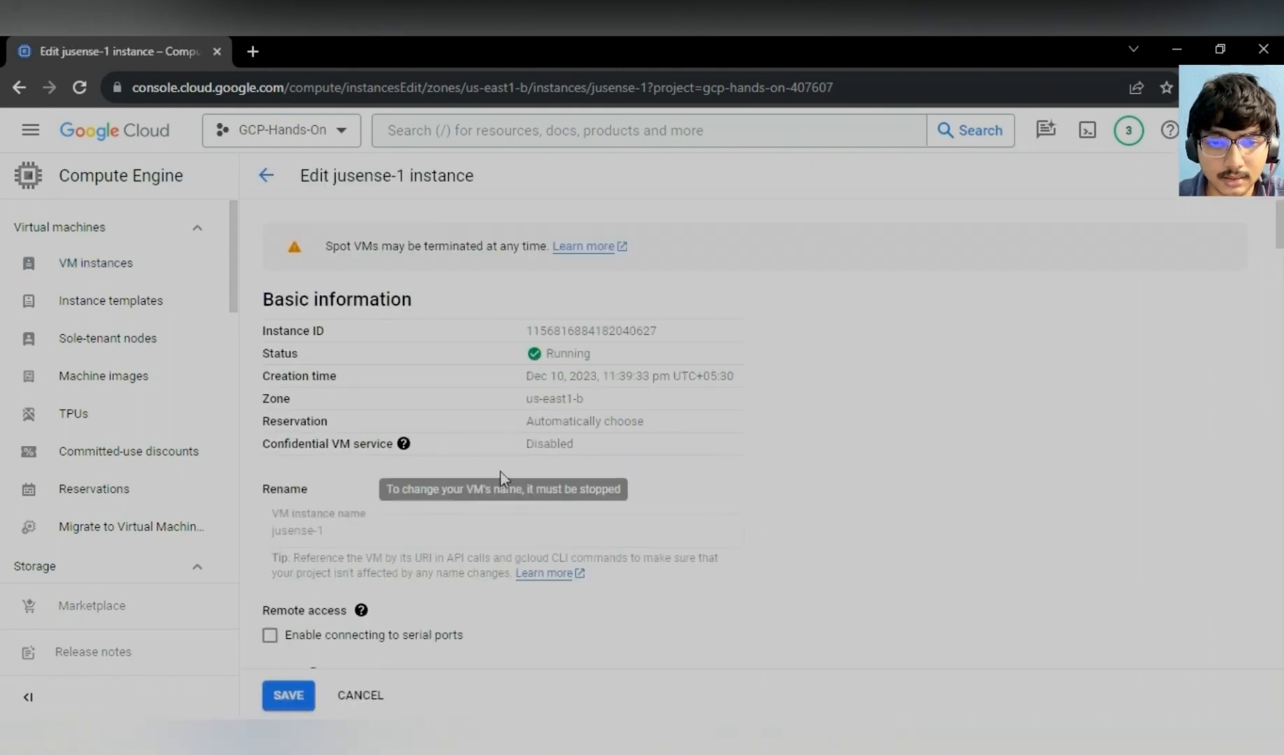
{"action": "scroll", "coordinate": [573, 533], "scroll_direction": "down", "scroll_amount": 7}
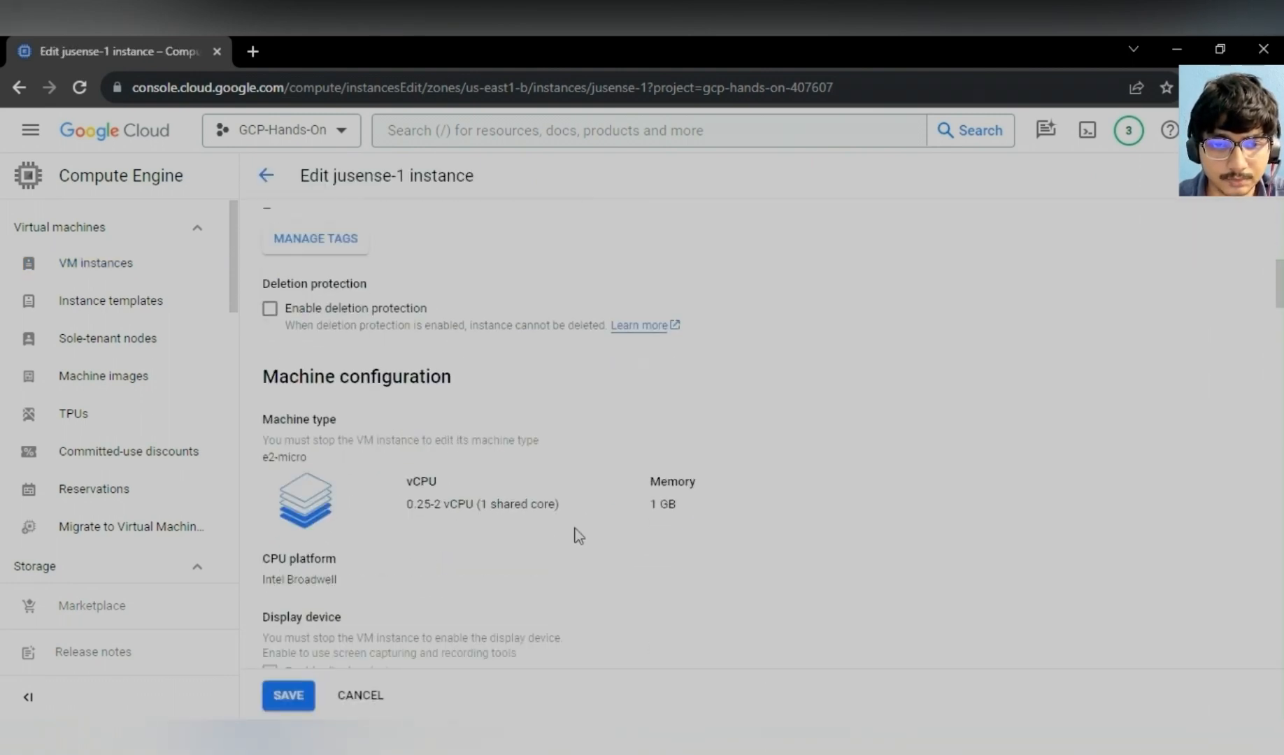
{"action": "scroll", "coordinate": [578, 535], "scroll_direction": "down", "scroll_amount": 12}
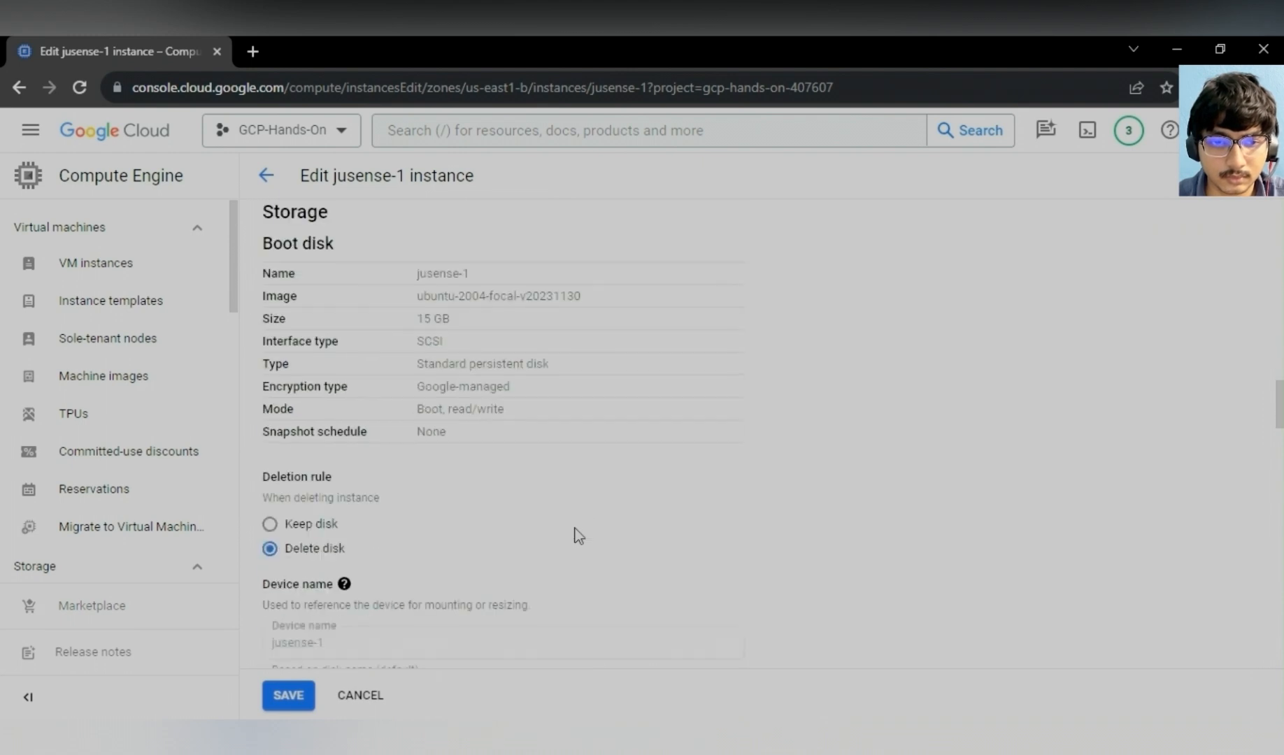
{"action": "scroll", "coordinate": [577, 535], "scroll_direction": "down", "scroll_amount": 10}
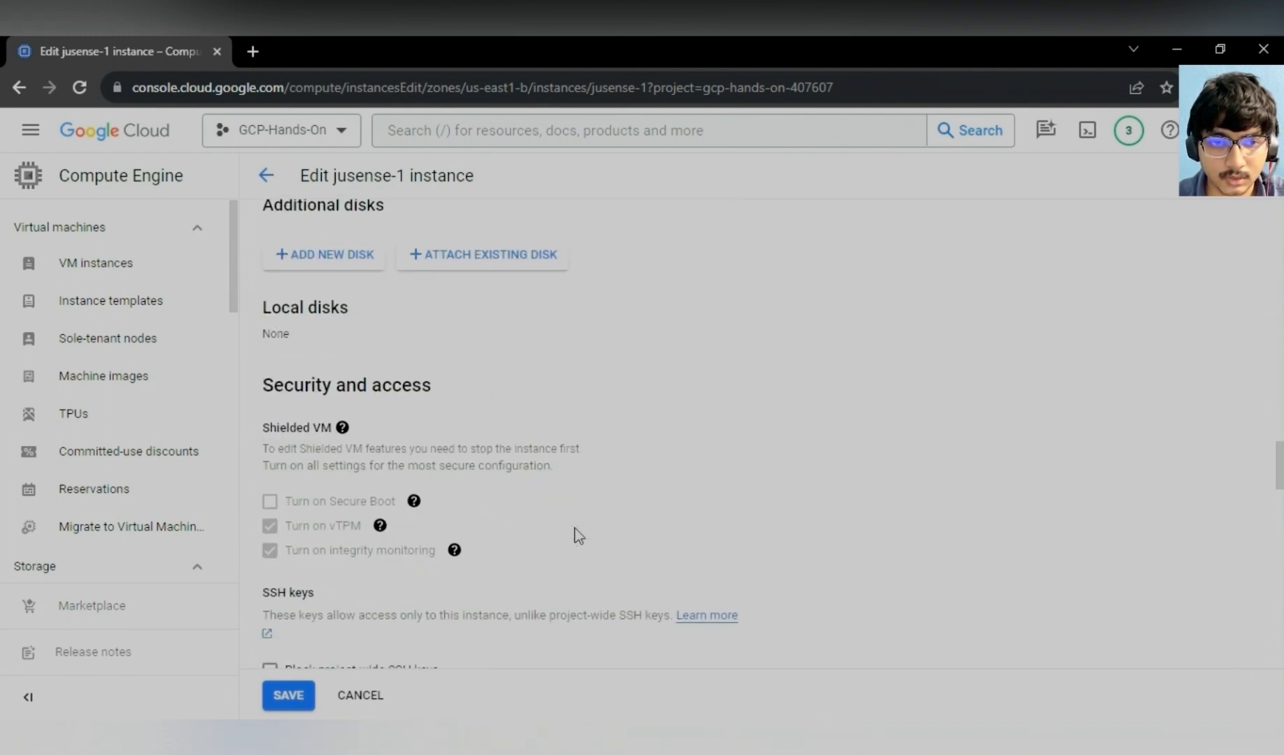
{"action": "scroll", "coordinate": [578, 536], "scroll_direction": "down", "scroll_amount": 4}
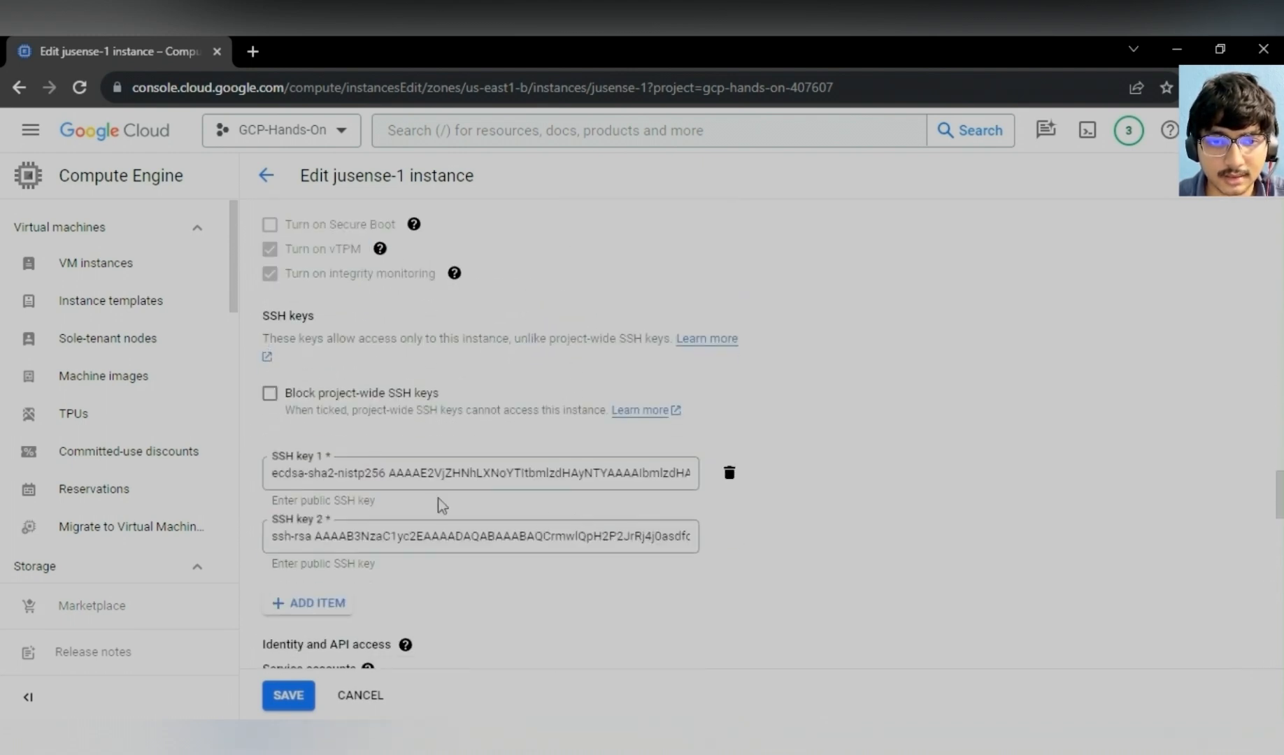
{"action": "left_click", "coordinate": [728, 474]}
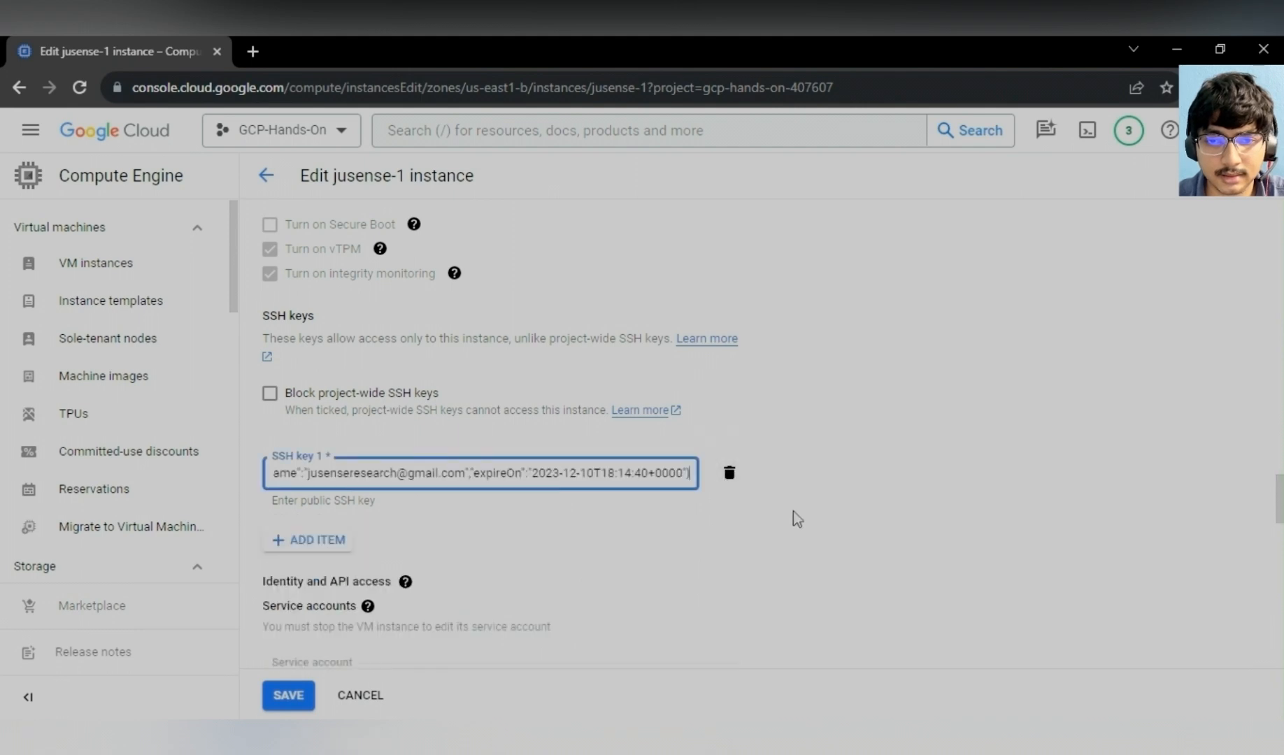
{"action": "left_click", "coordinate": [730, 474]}
{"action": "left_click", "coordinate": [310, 476]}
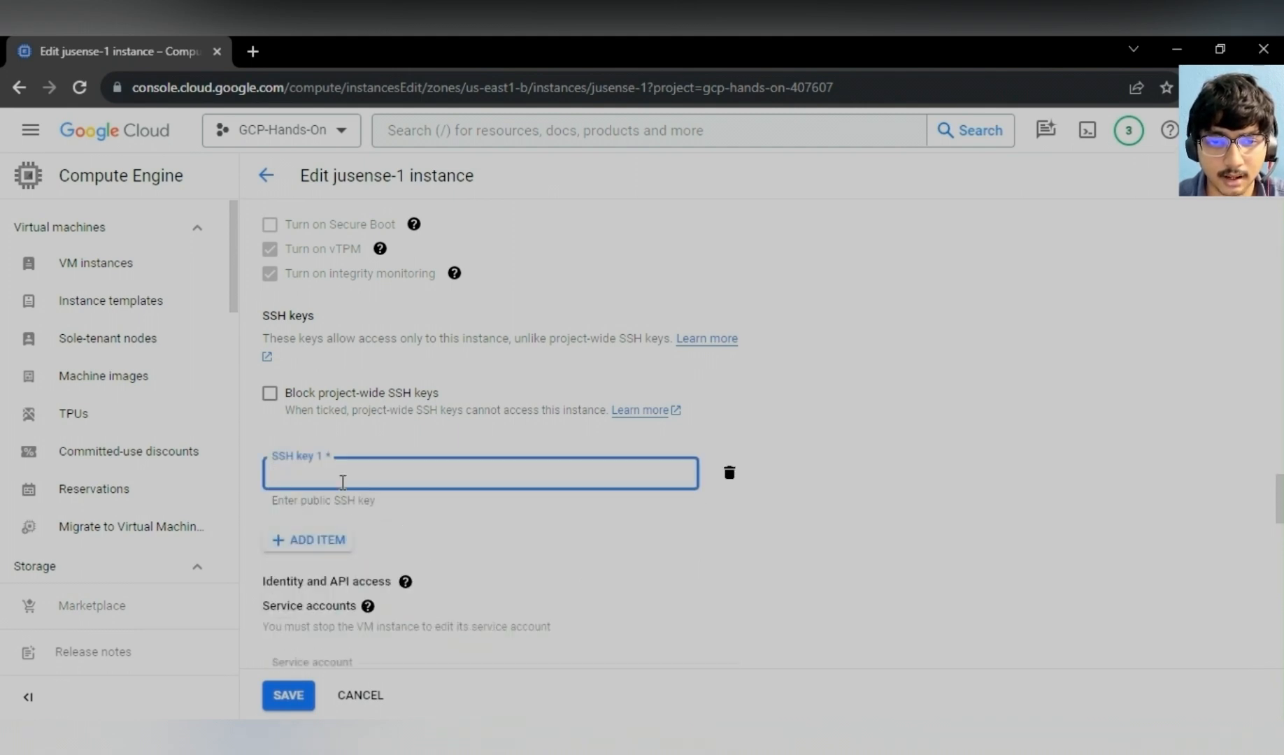
{"action": "key", "text": "ctrl+v"}
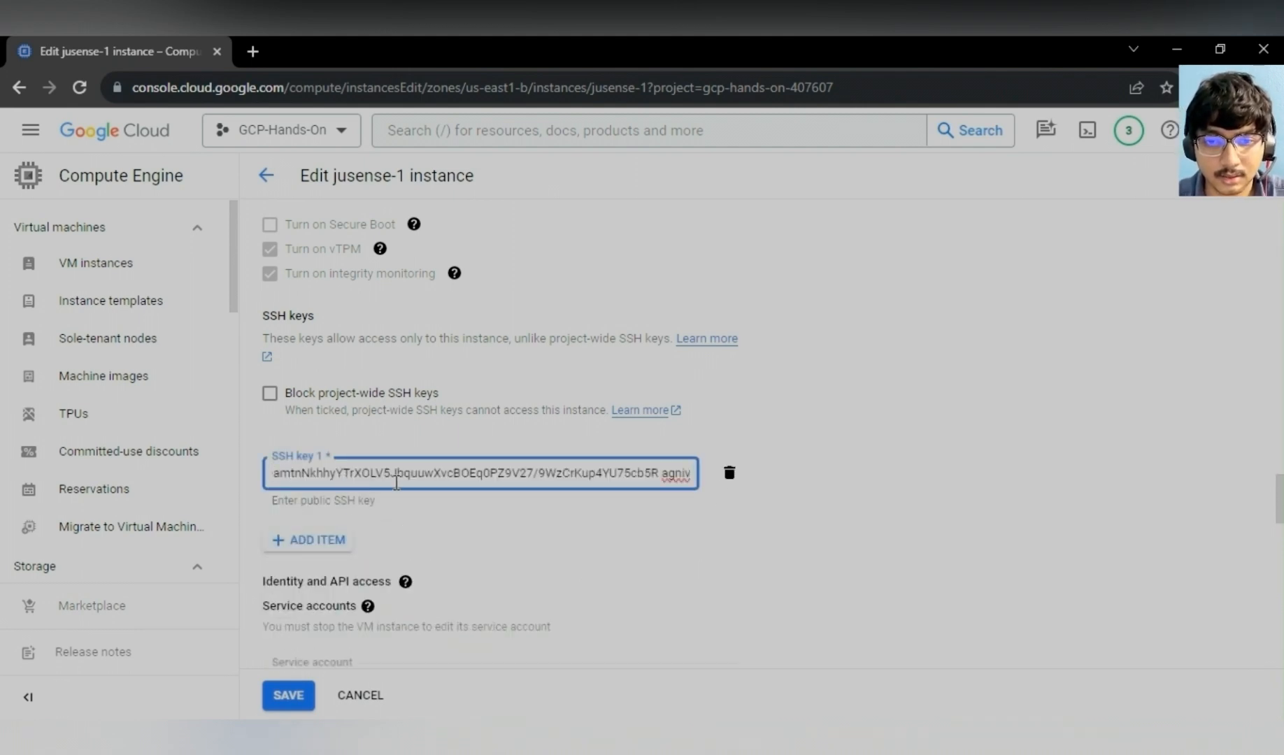
{"action": "left_click", "coordinate": [292, 696]}
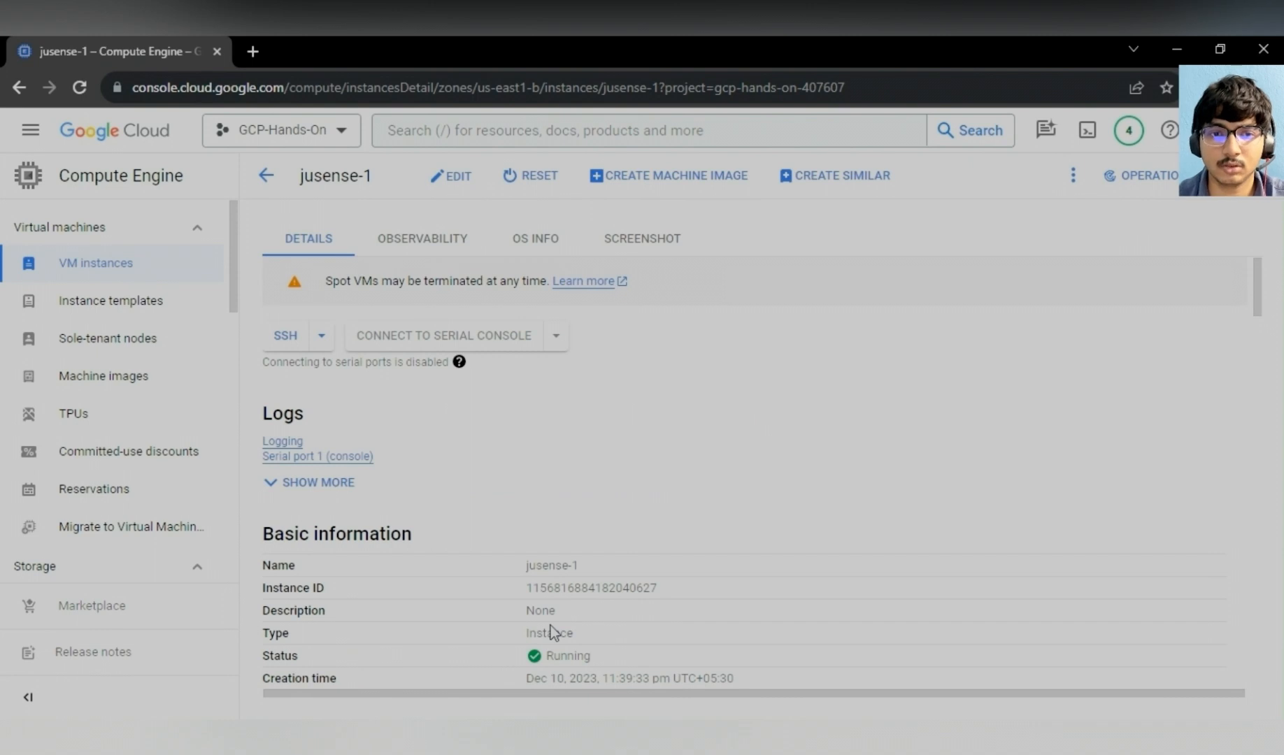
- Return to the VM instances list, launch PuTTY, and set its host name to the VM's external IP 34.23.22.47
{"action": "left_click", "coordinate": [266, 176]}
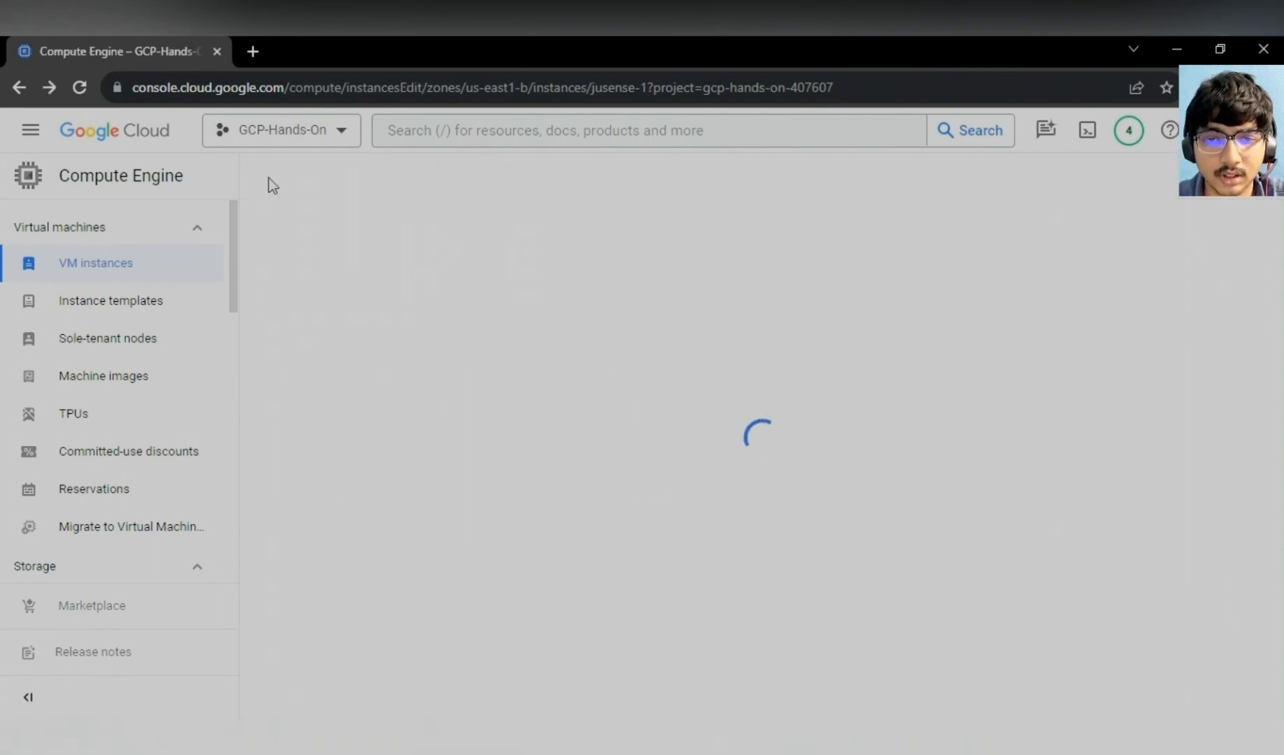
{"action": "left_click", "coordinate": [267, 177]}
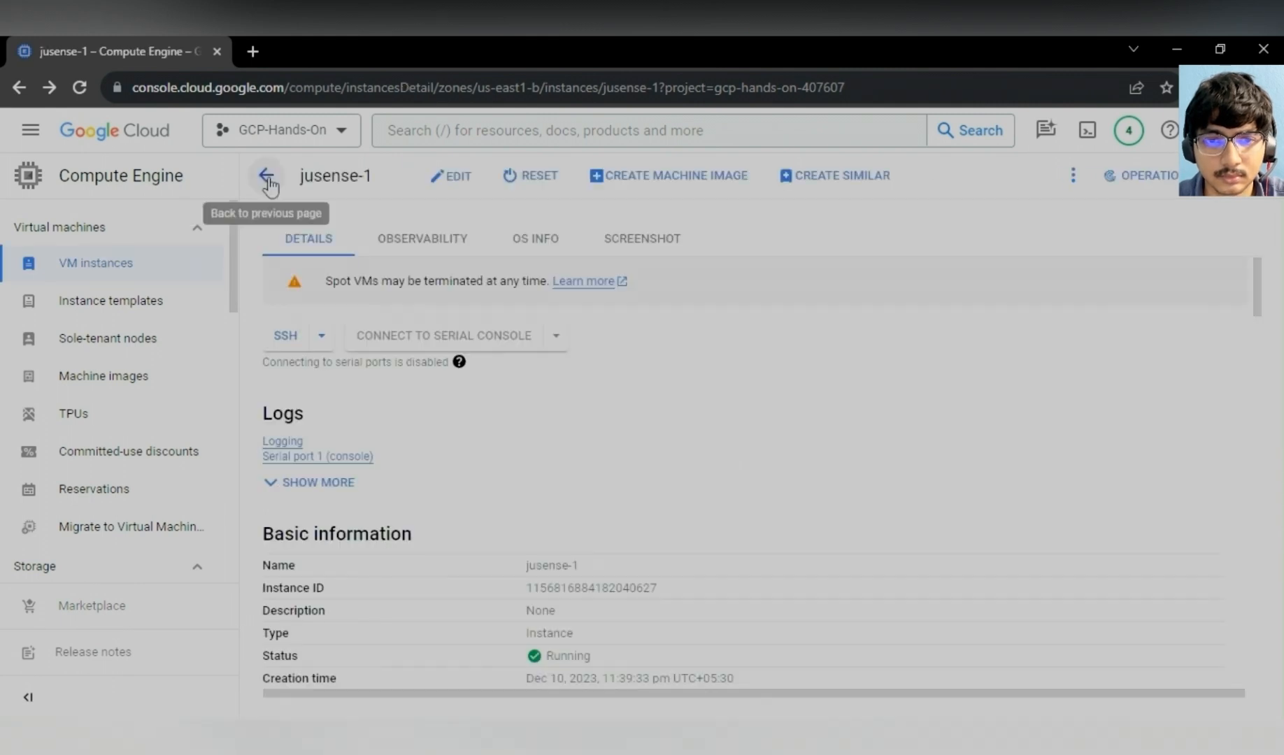
{"action": "left_click", "coordinate": [269, 180]}
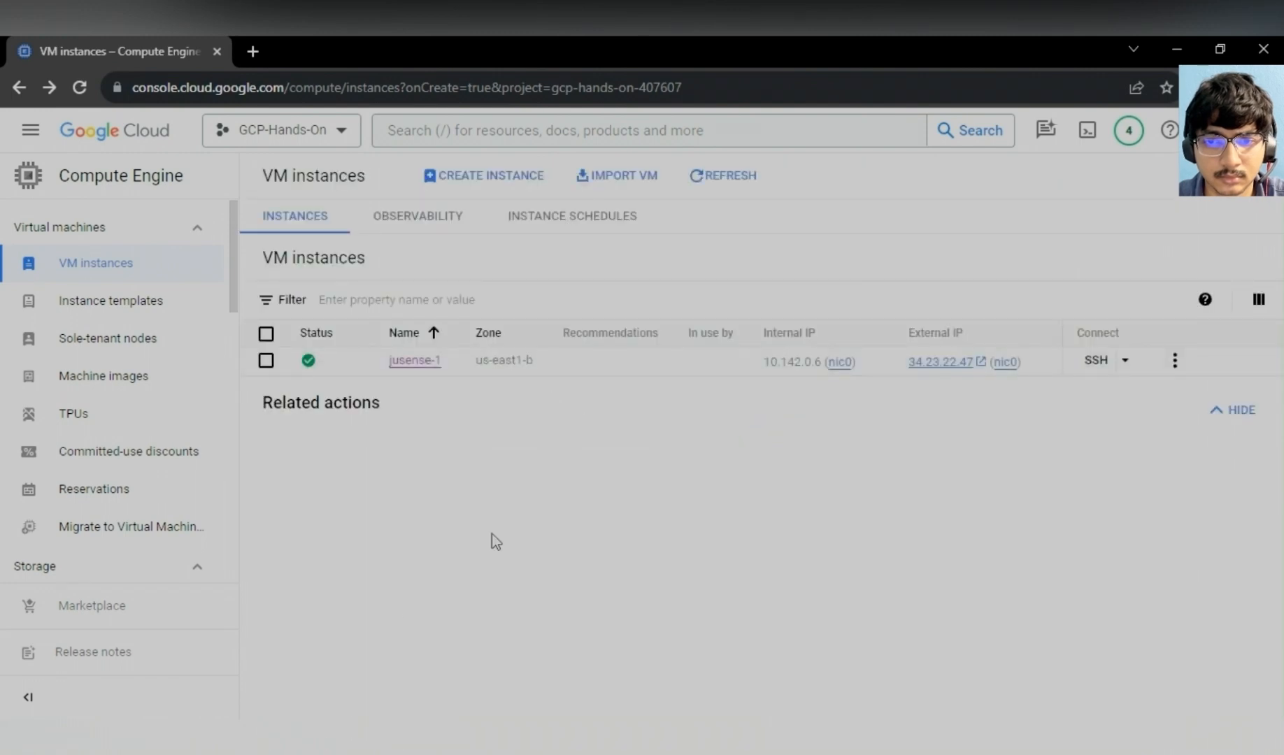
{"action": "left_click", "coordinate": [79, 730]}
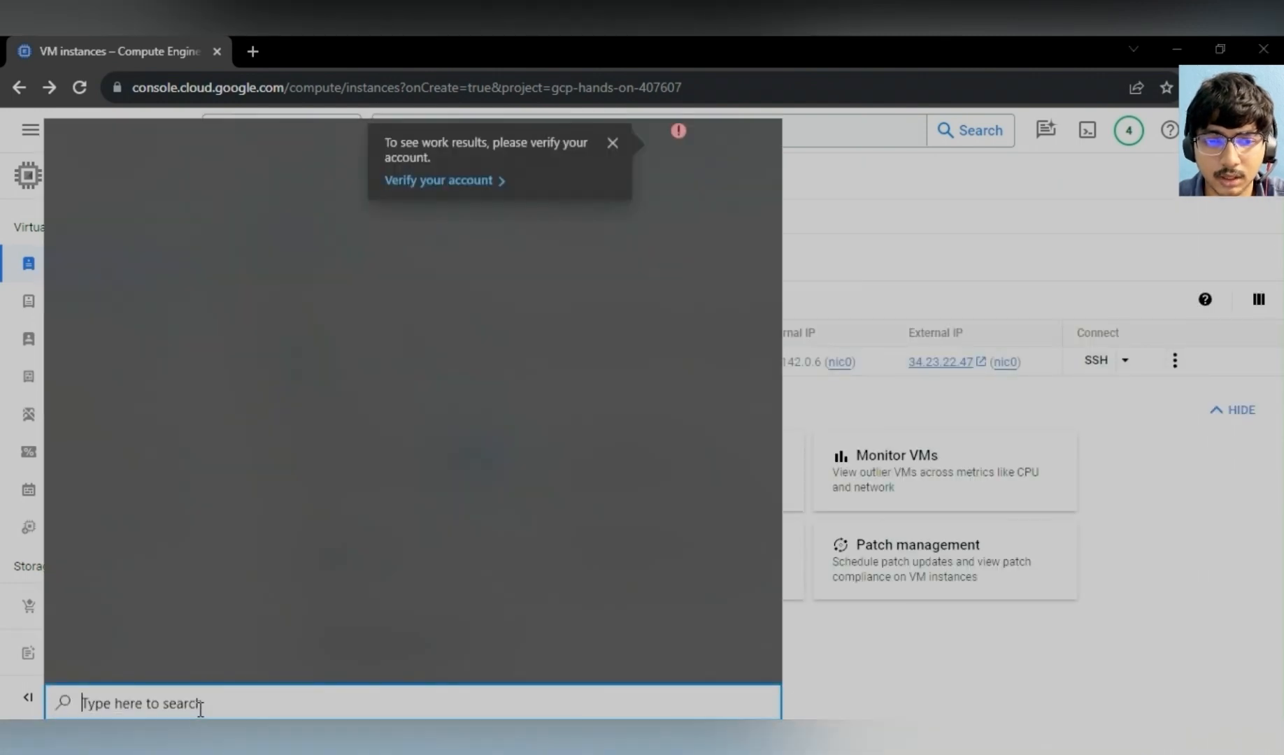
{"action": "type", "text": "putt"}
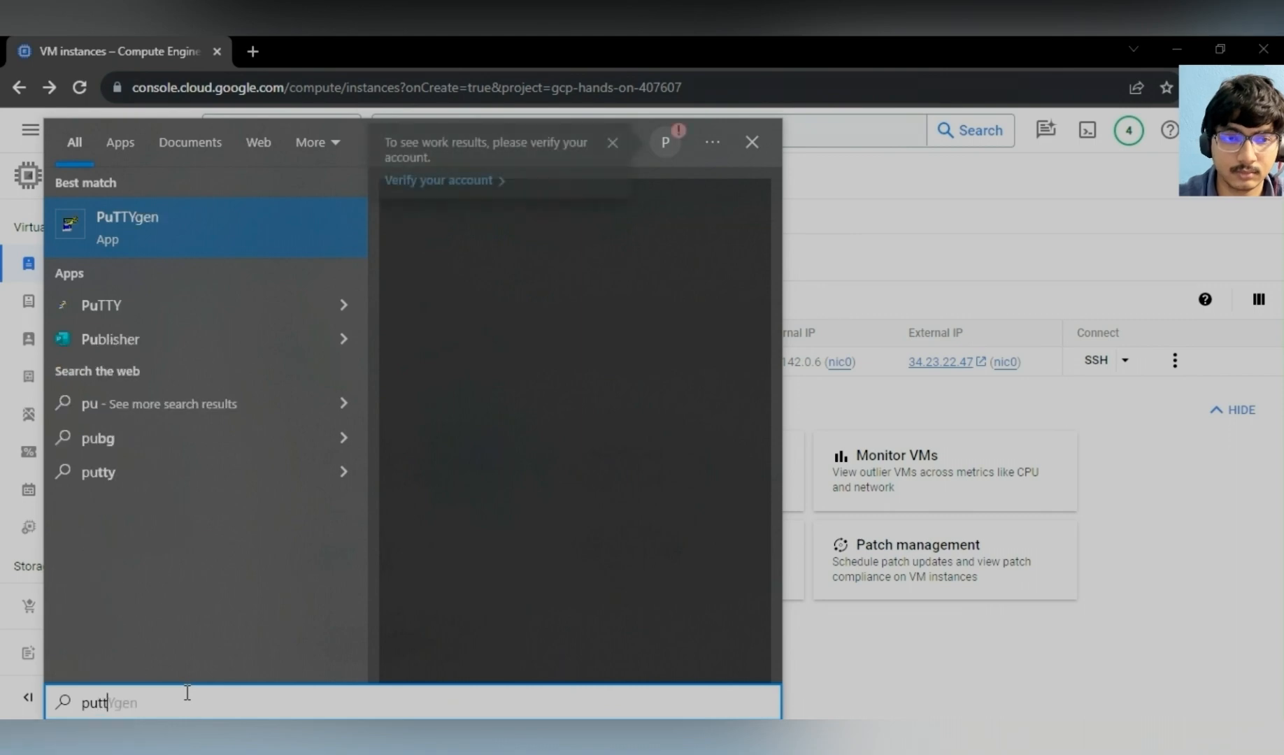
{"action": "left_click", "coordinate": [183, 239]}
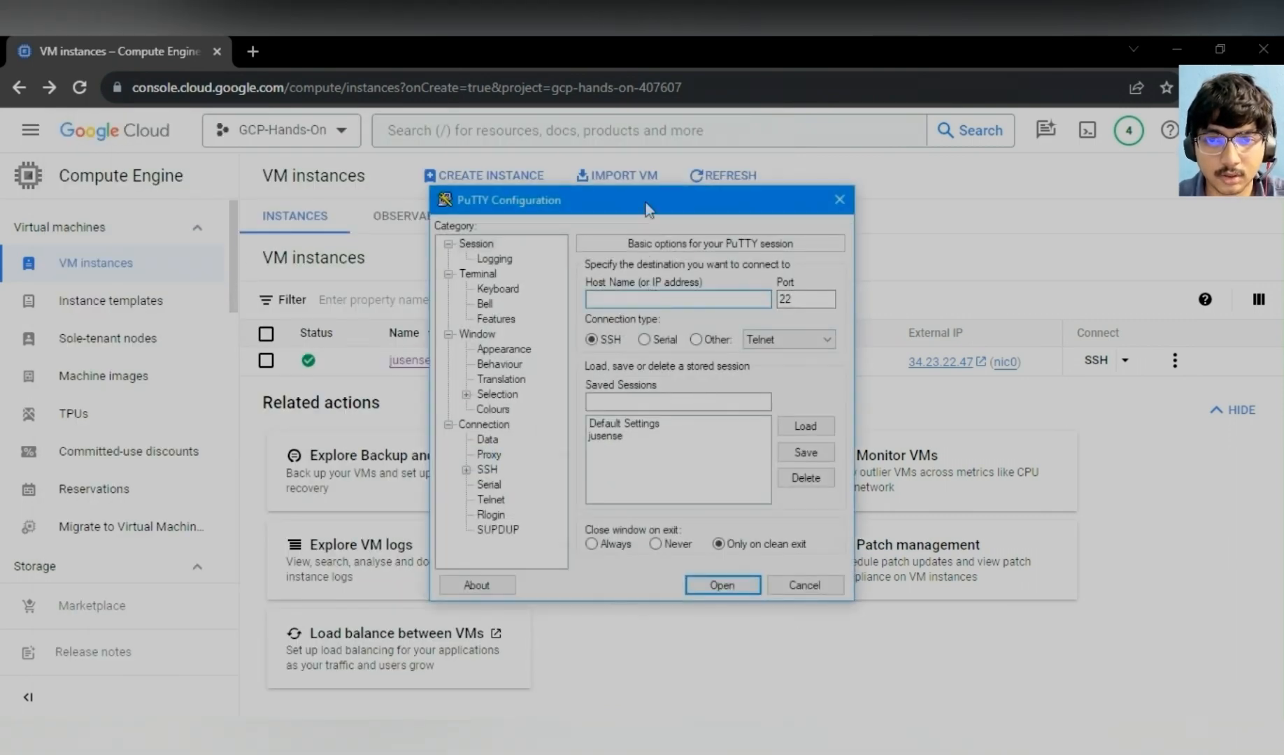
{"action": "left_click_drag", "start_coordinate": [646, 204], "coordinate": [516, 193]}
{"action": "left_click", "coordinate": [909, 365]}
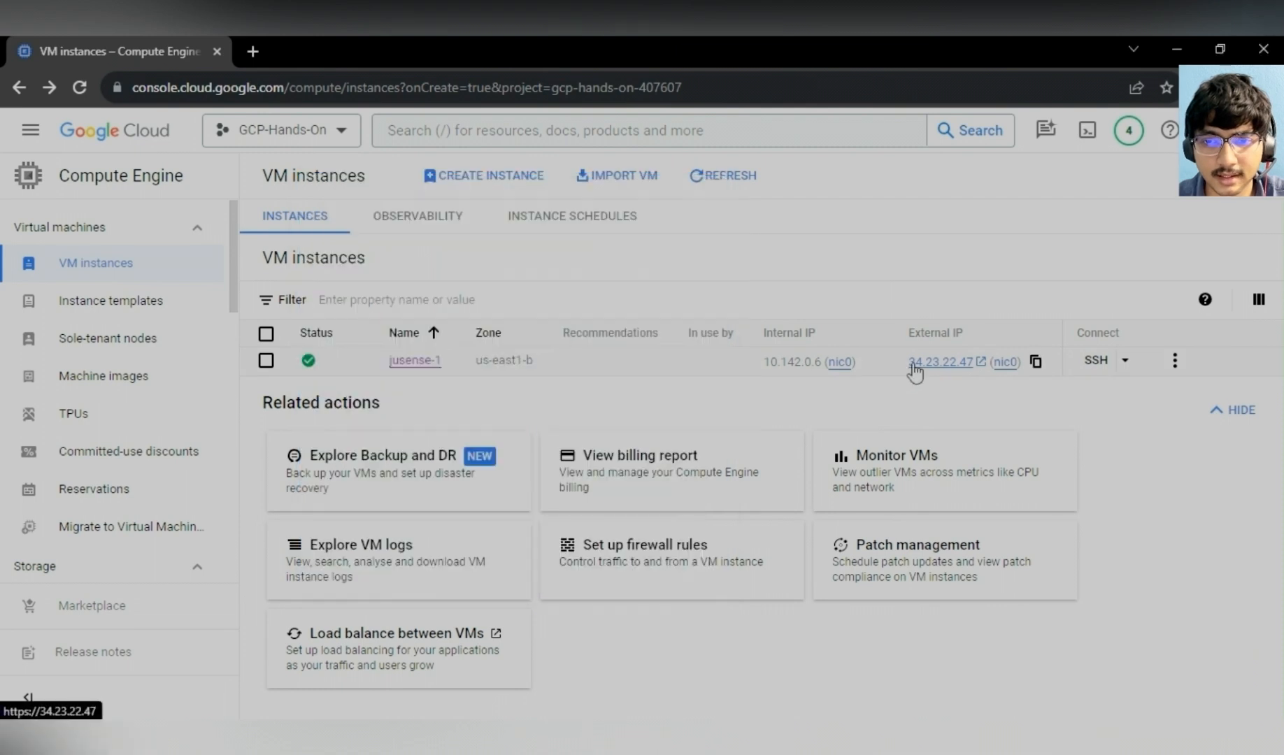
{"action": "left_click_drag", "start_coordinate": [909, 364], "coordinate": [973, 402]}
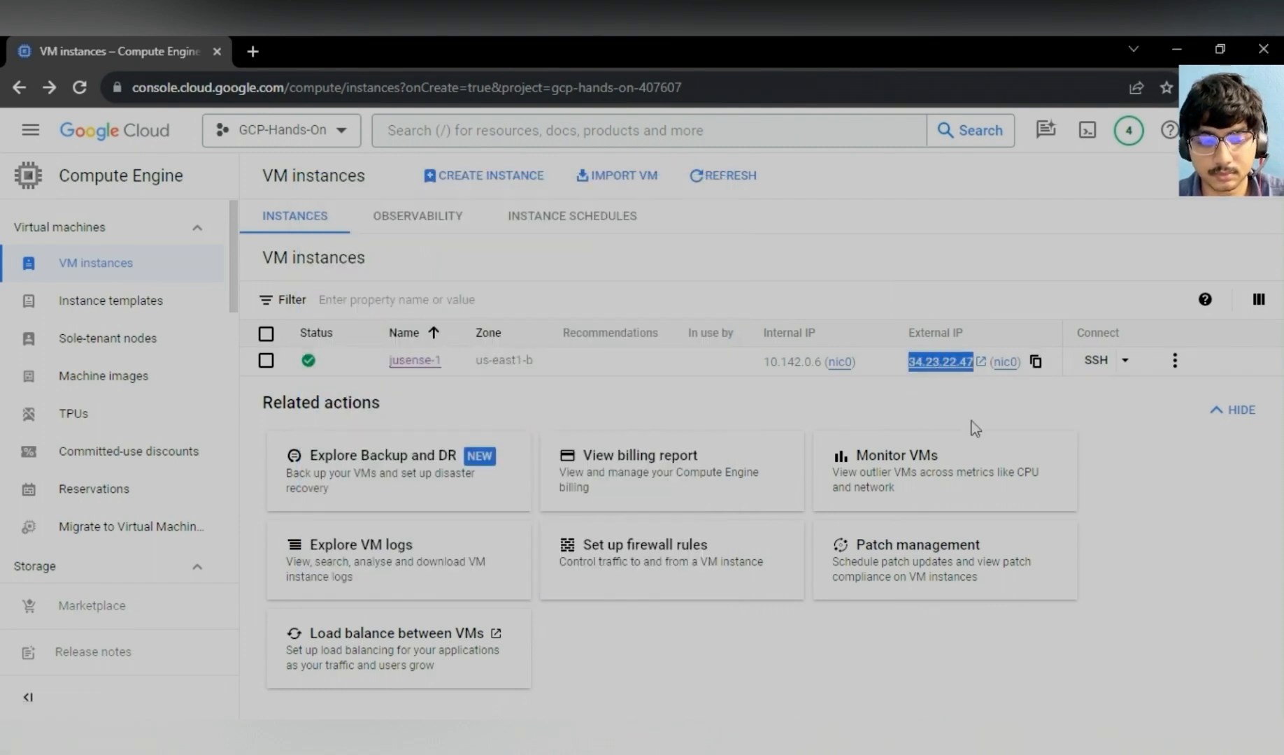
{"action": "key", "text": "ctrl+c"}
{"action": "left_click", "coordinate": [562, 735]}
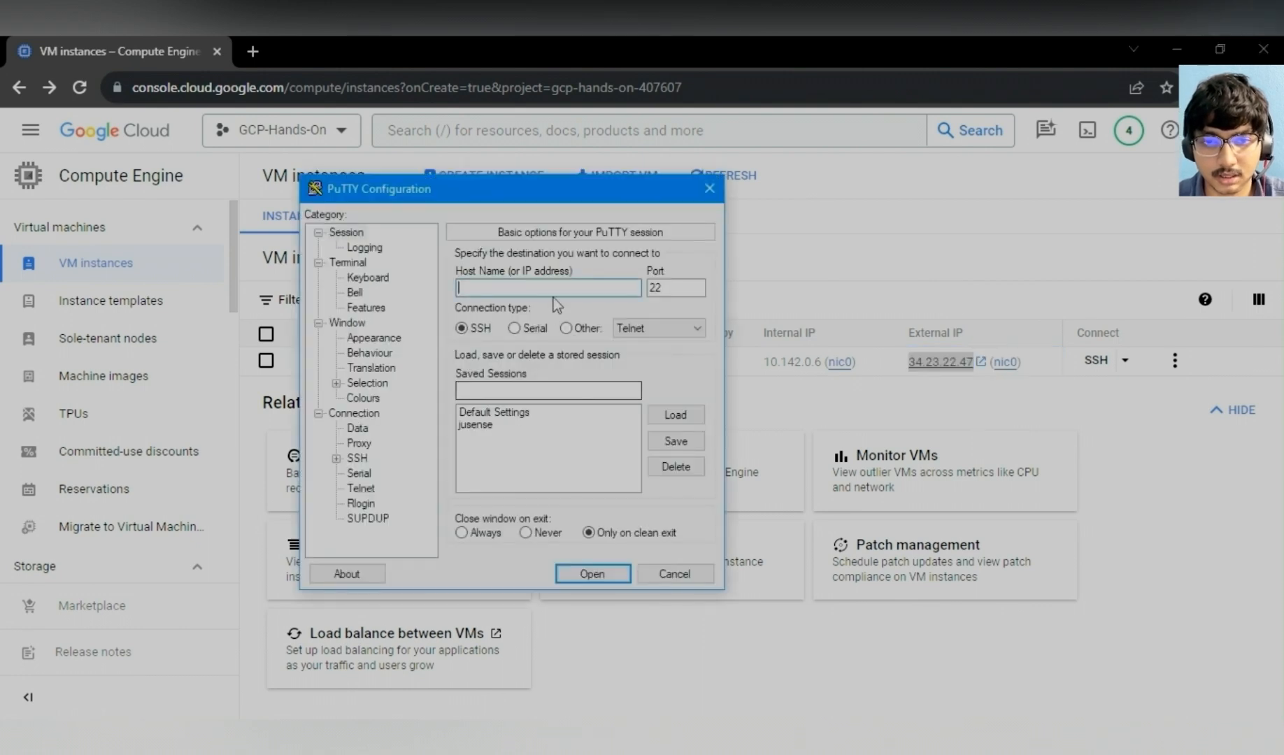
{"action": "key", "text": "ctrl+v"}
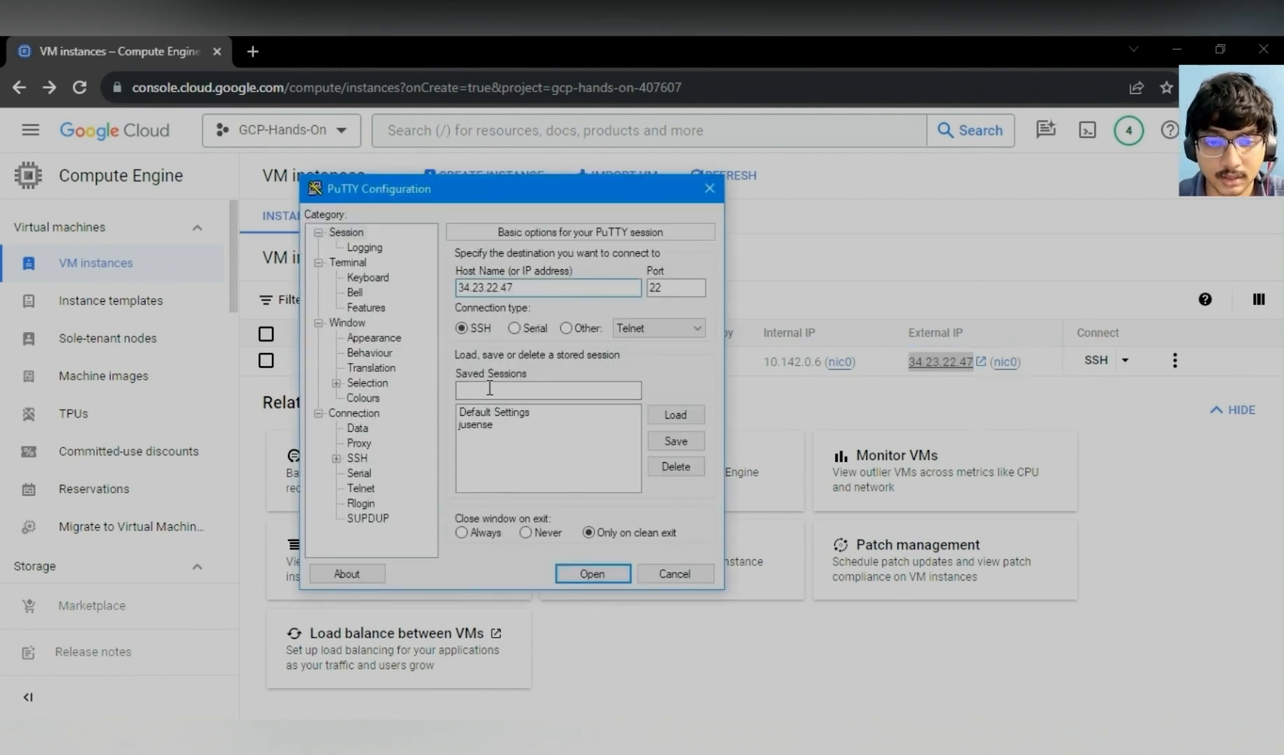
- Set the SSH authentication private key file to juinstance1.ppk from Documents in the PuTTY credentials settings
{"action": "left_click", "coordinate": [337, 458]}
{"action": "scroll", "coordinate": [349, 464], "scroll_direction": "down", "scroll_amount": 2}
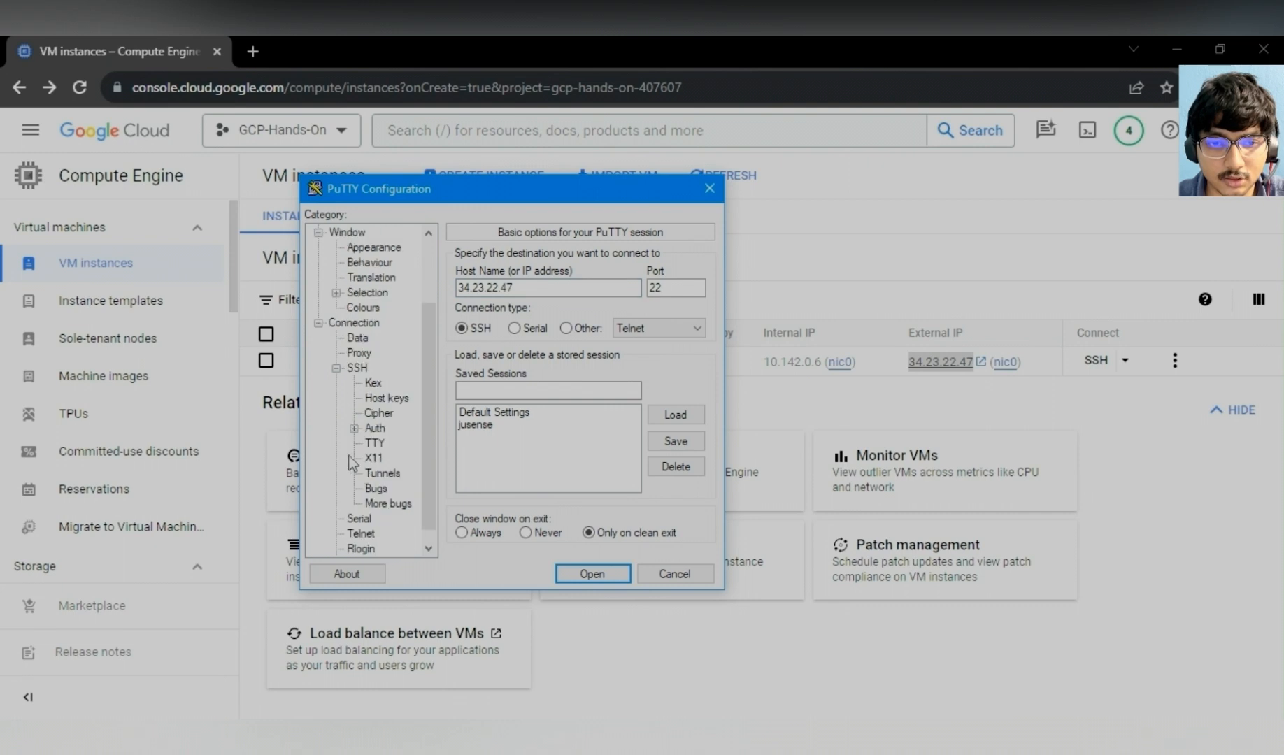
{"action": "left_click", "coordinate": [355, 428]}
{"action": "left_click", "coordinate": [407, 445]}
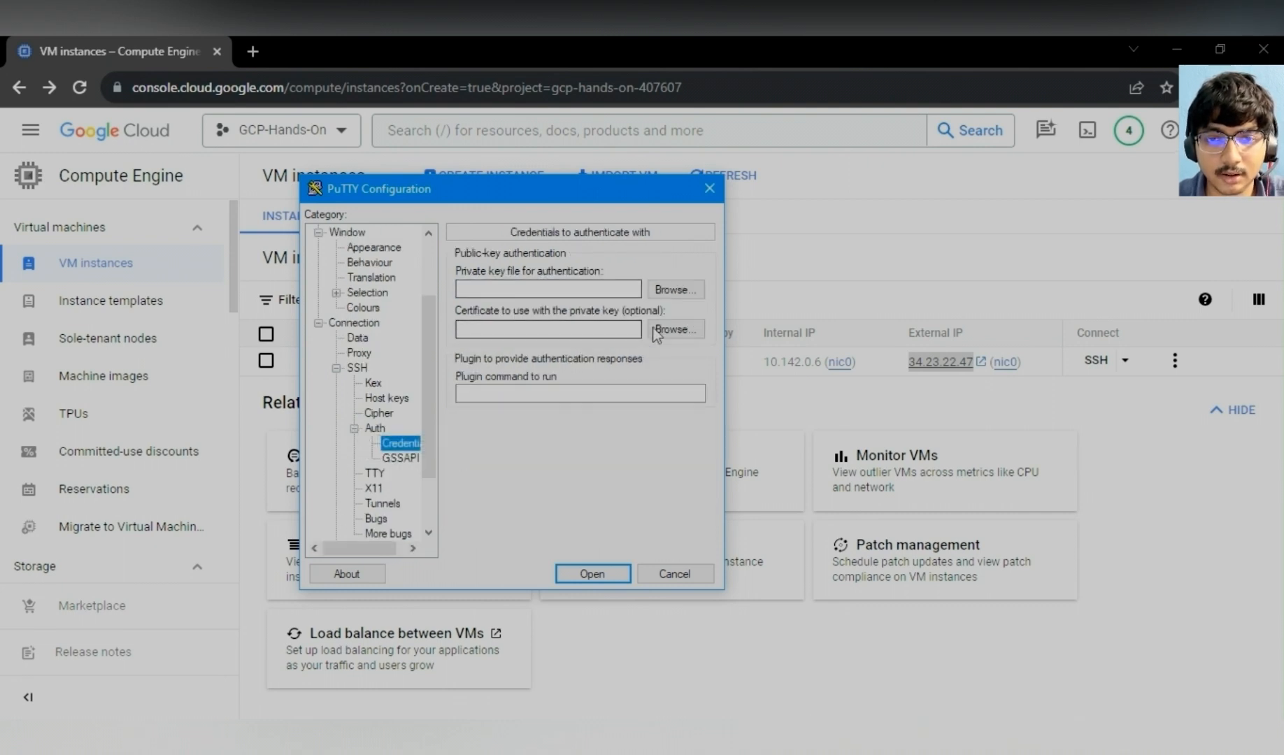
{"action": "left_click", "coordinate": [664, 293]}
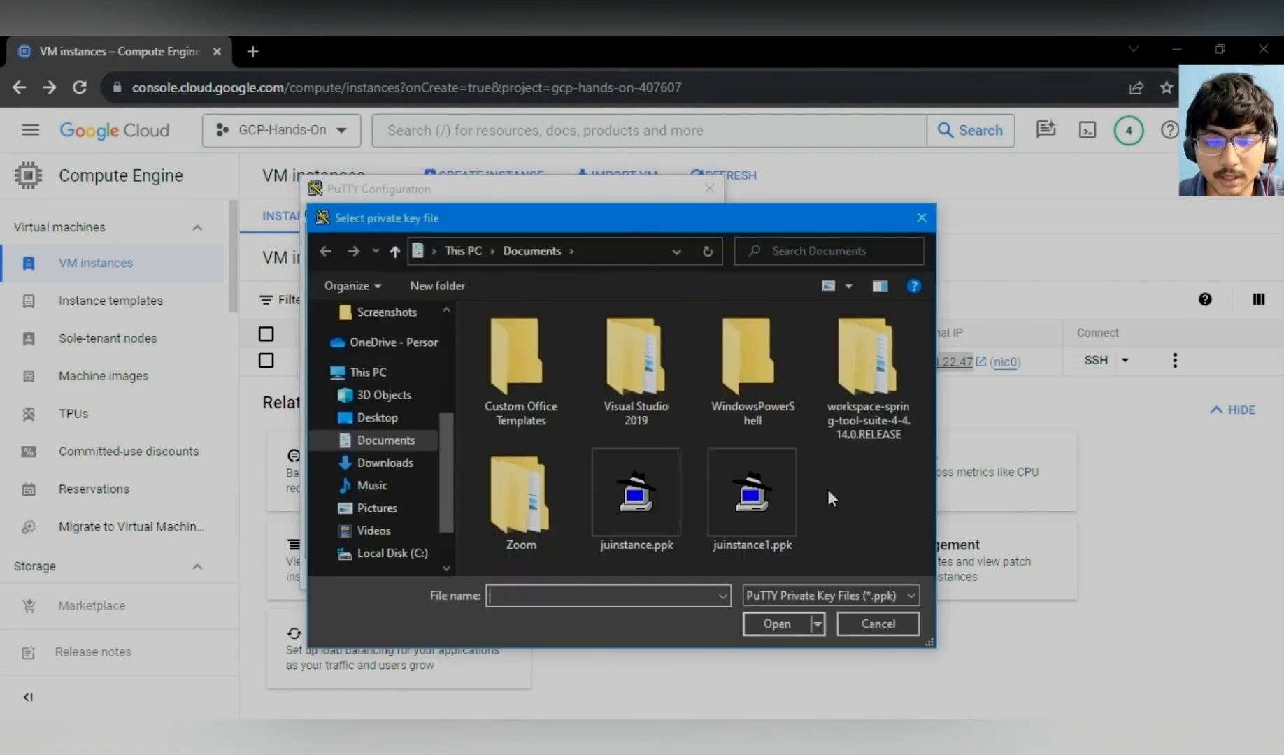
{"action": "left_click", "coordinate": [753, 498]}
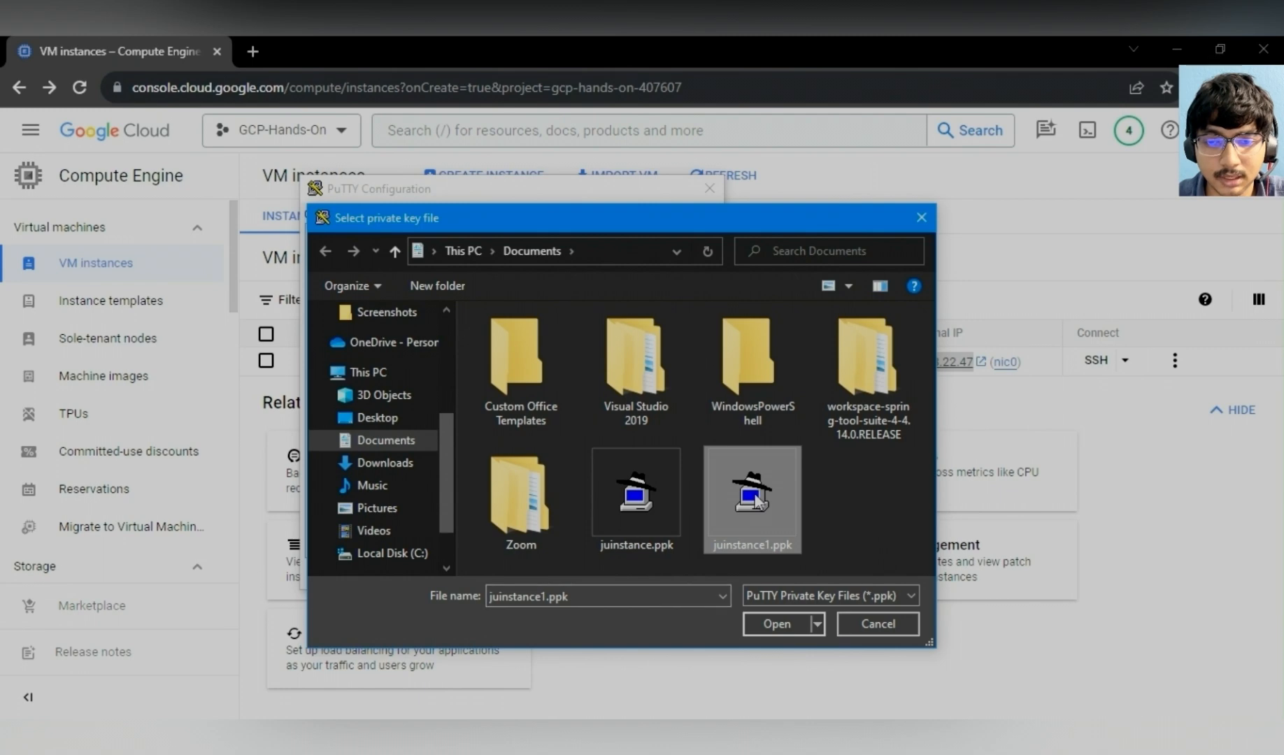
{"action": "left_click", "coordinate": [769, 624]}
- Delete the old saved session jusense and save the current settings as a session named juinstance
{"action": "scroll", "coordinate": [326, 349], "scroll_direction": "up", "scroll_amount": 2}
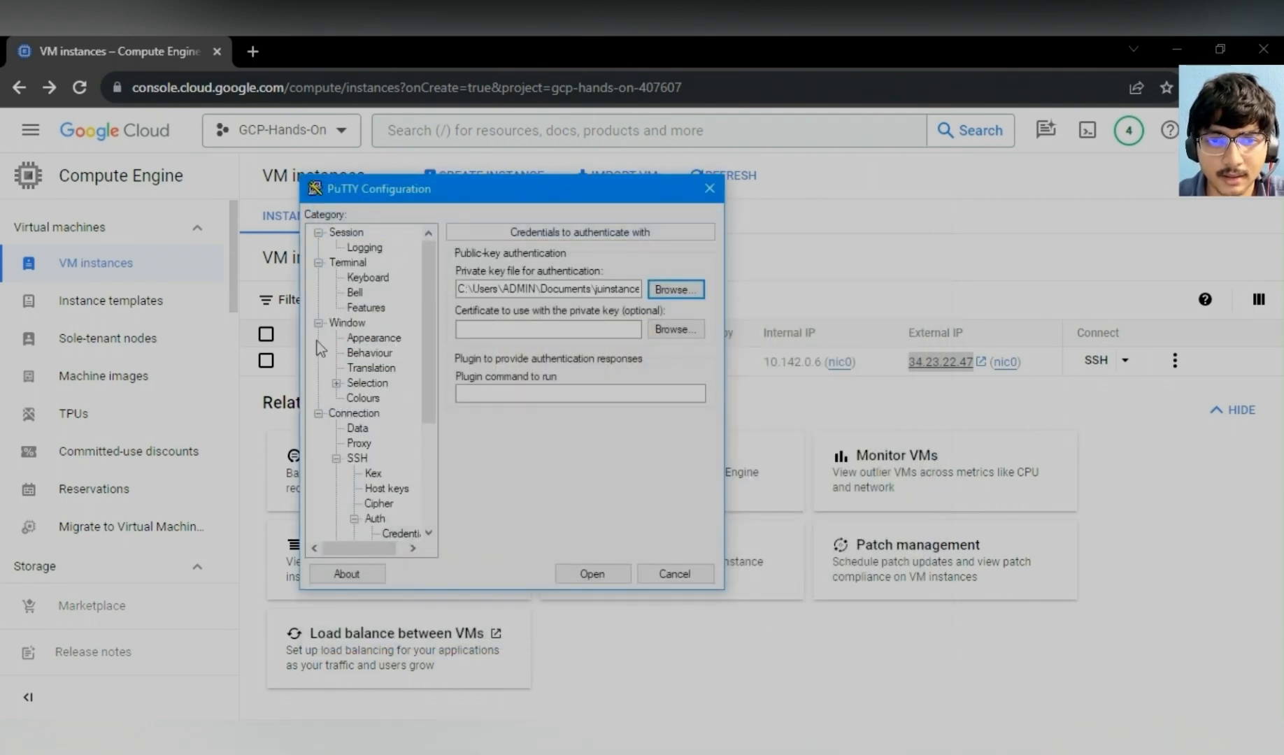
{"action": "left_click", "coordinate": [346, 233]}
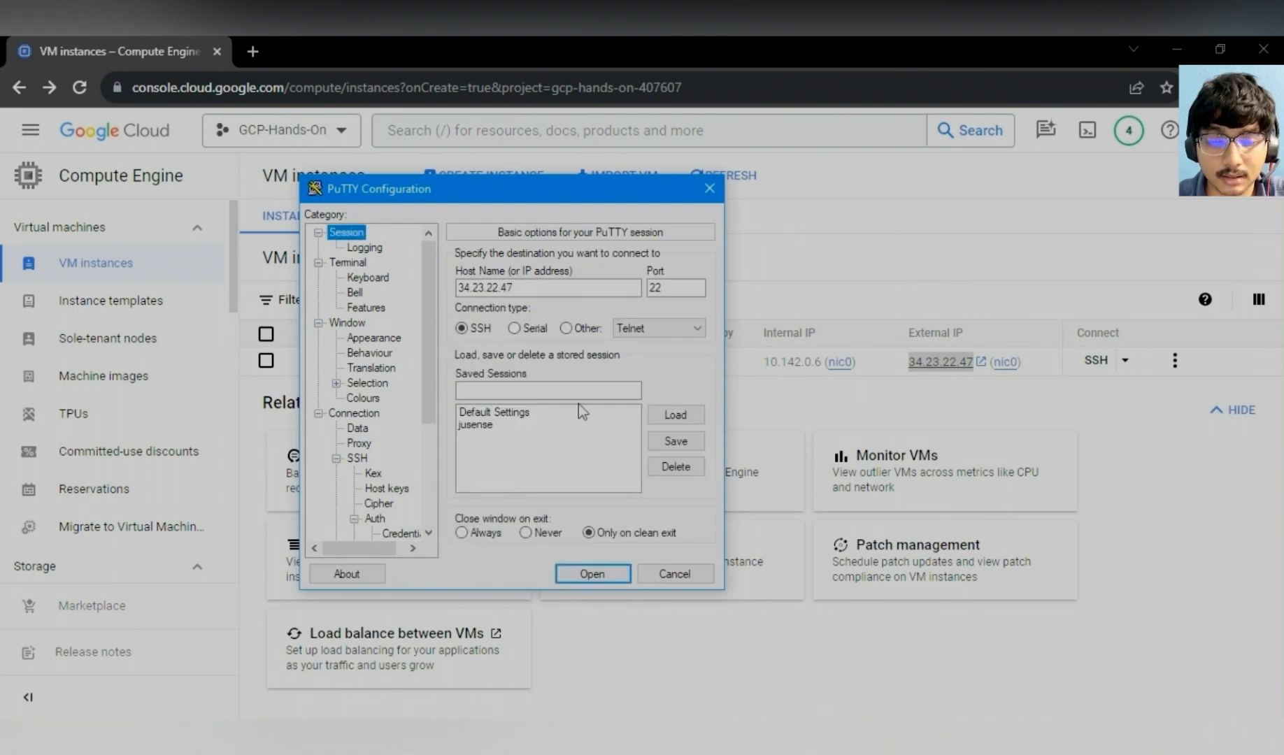
{"action": "left_click", "coordinate": [491, 425]}
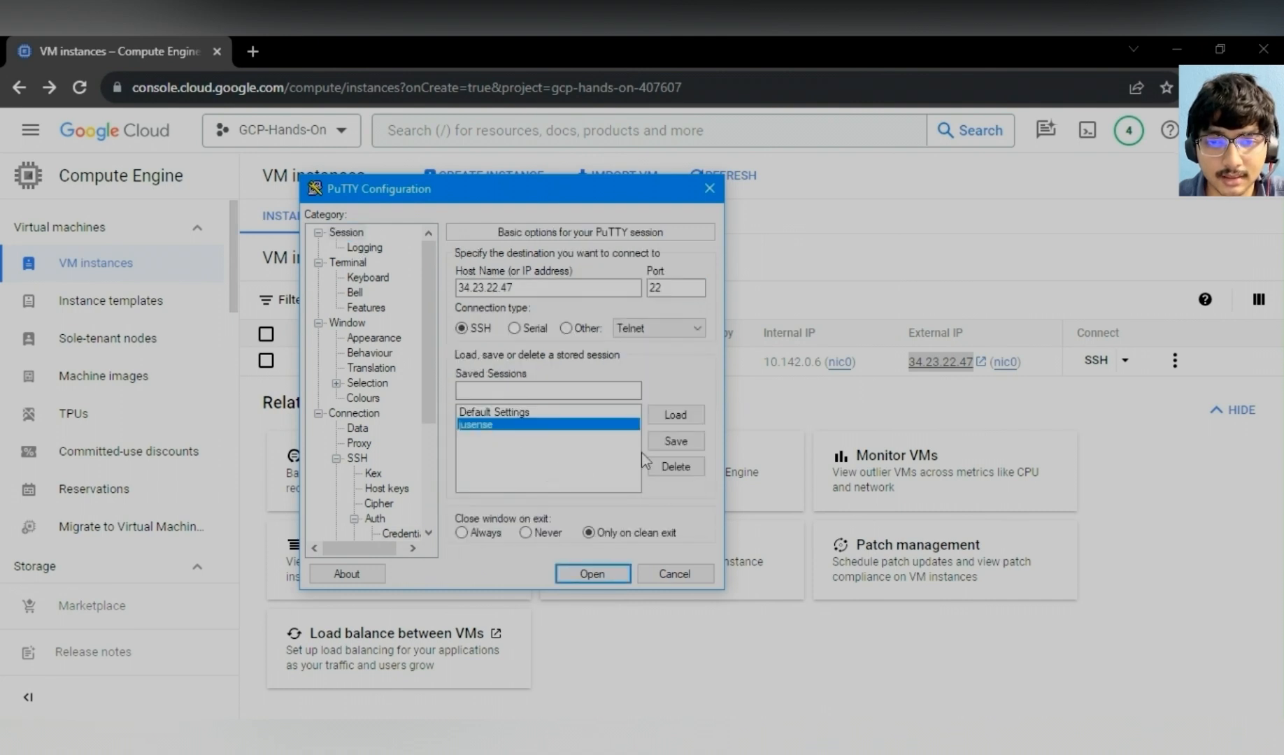
{"action": "left_click", "coordinate": [663, 468]}
{"action": "left_click", "coordinate": [563, 394]}
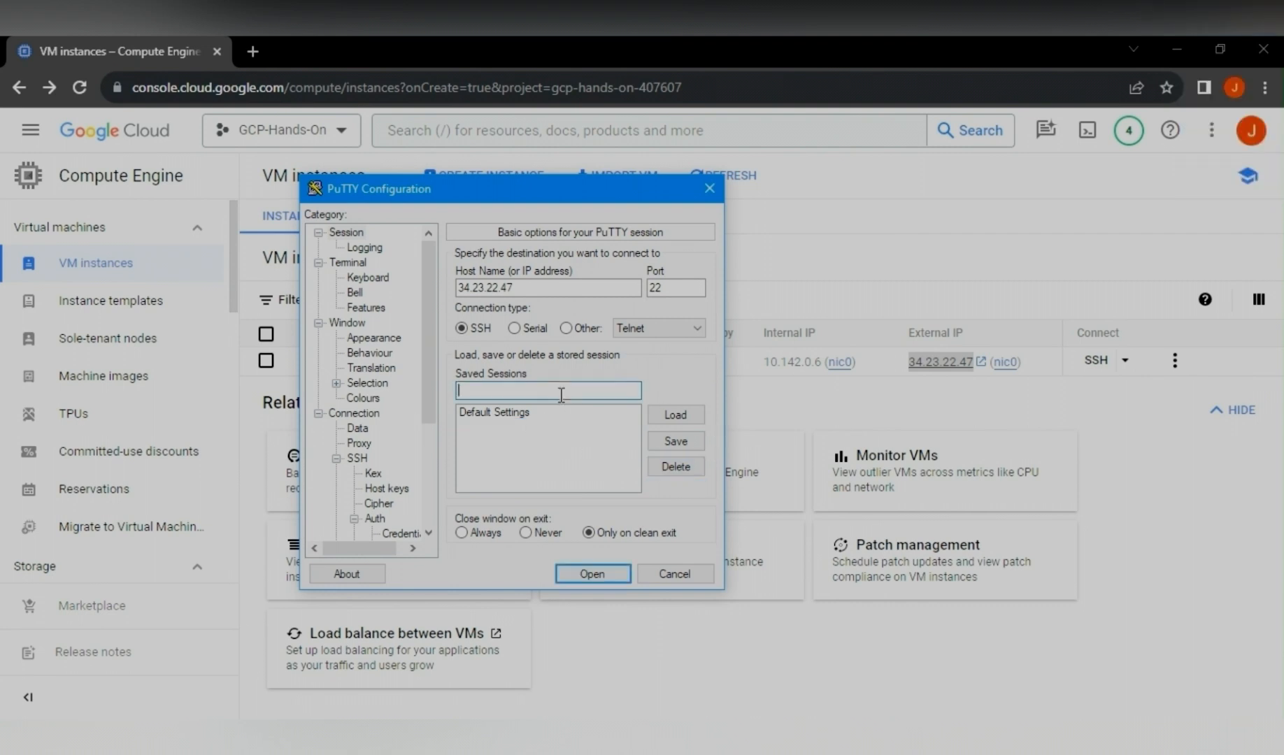
{"action": "type", "text": "ju"}
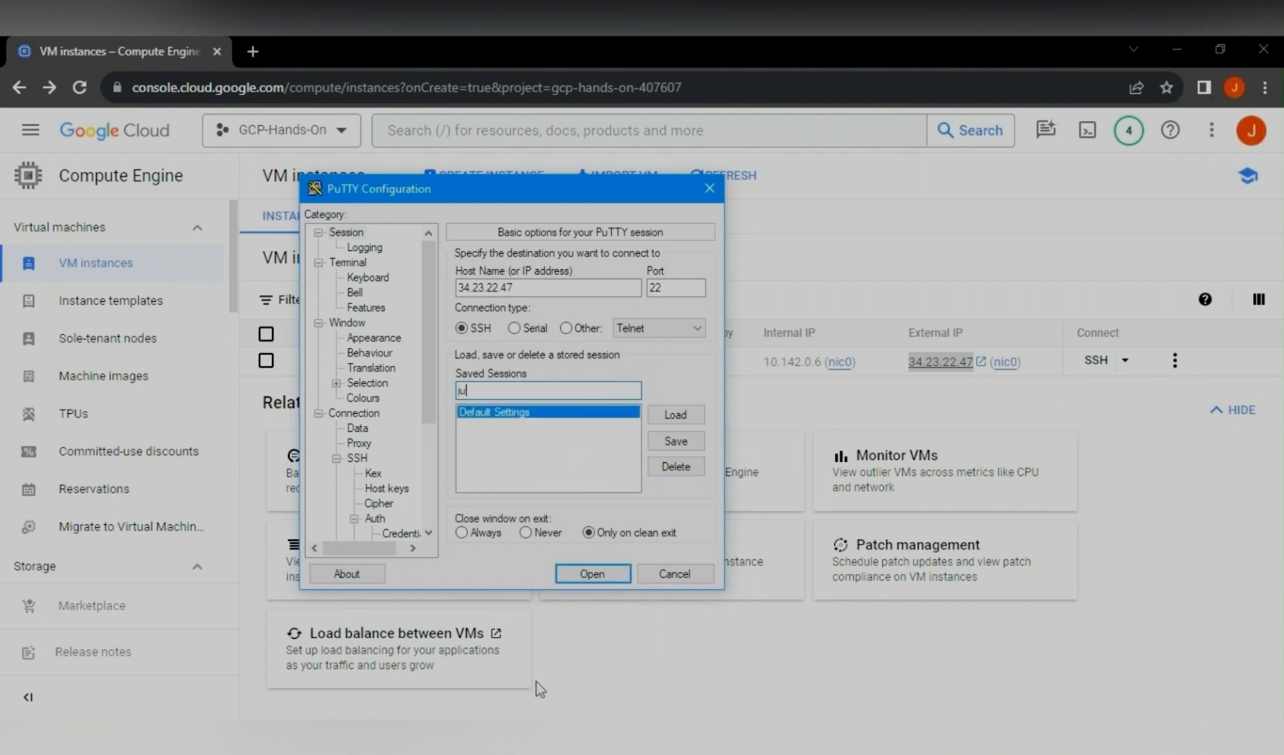
{"action": "type", "text": "instance"}
{"action": "left_click", "coordinate": [682, 442]}
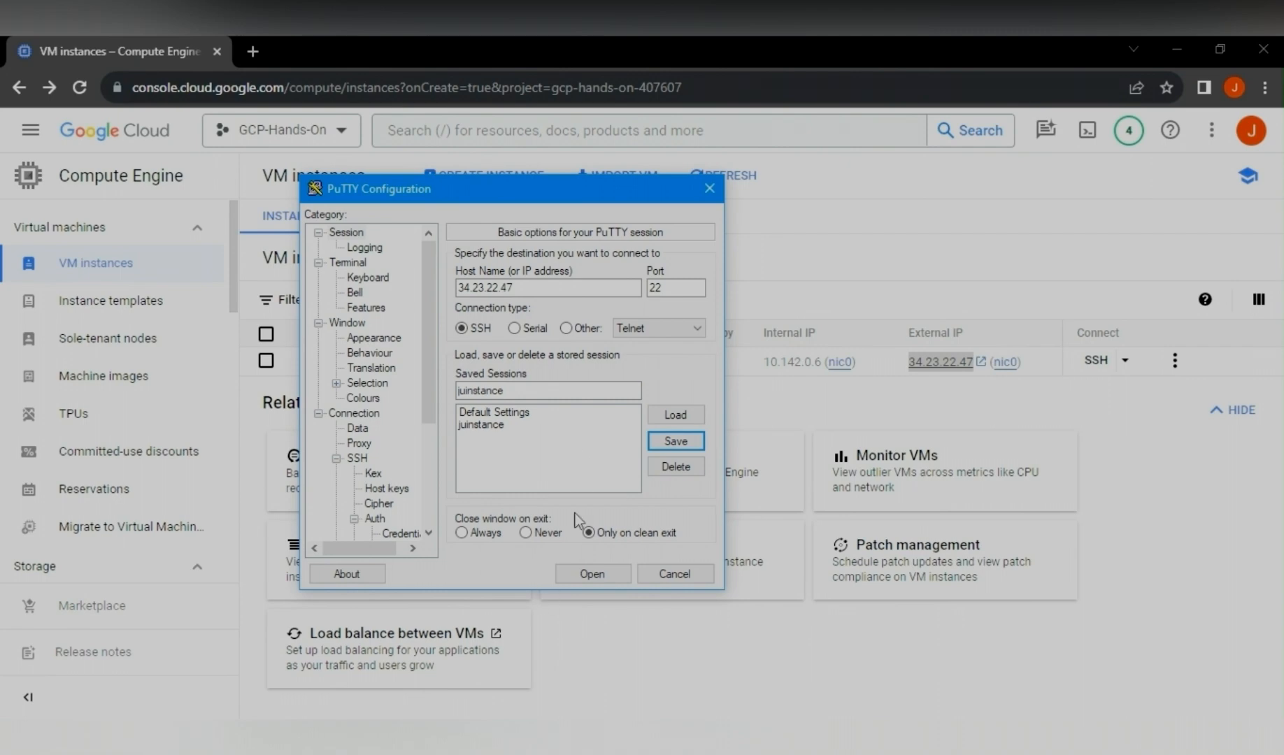
- Open the connection, accept the new host key, and log in with the VM's username
{"action": "left_click", "coordinate": [592, 575]}
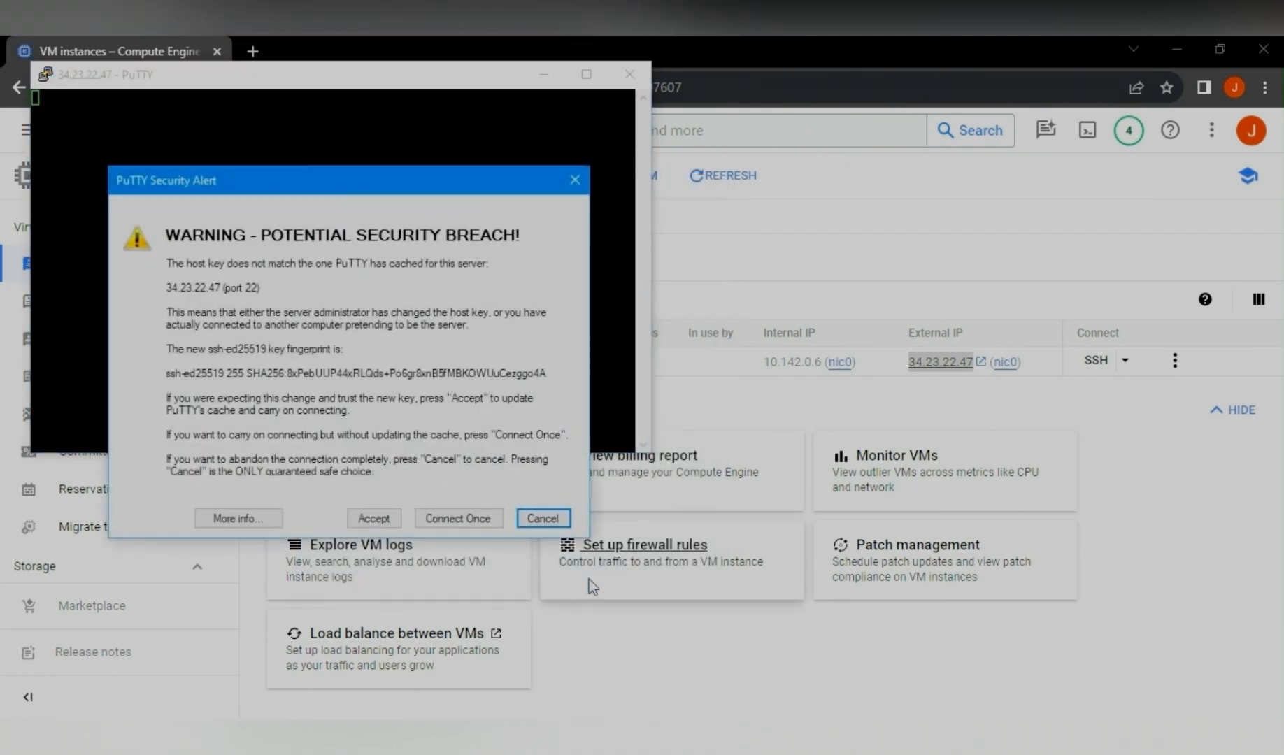
{"action": "left_click", "coordinate": [374, 518]}
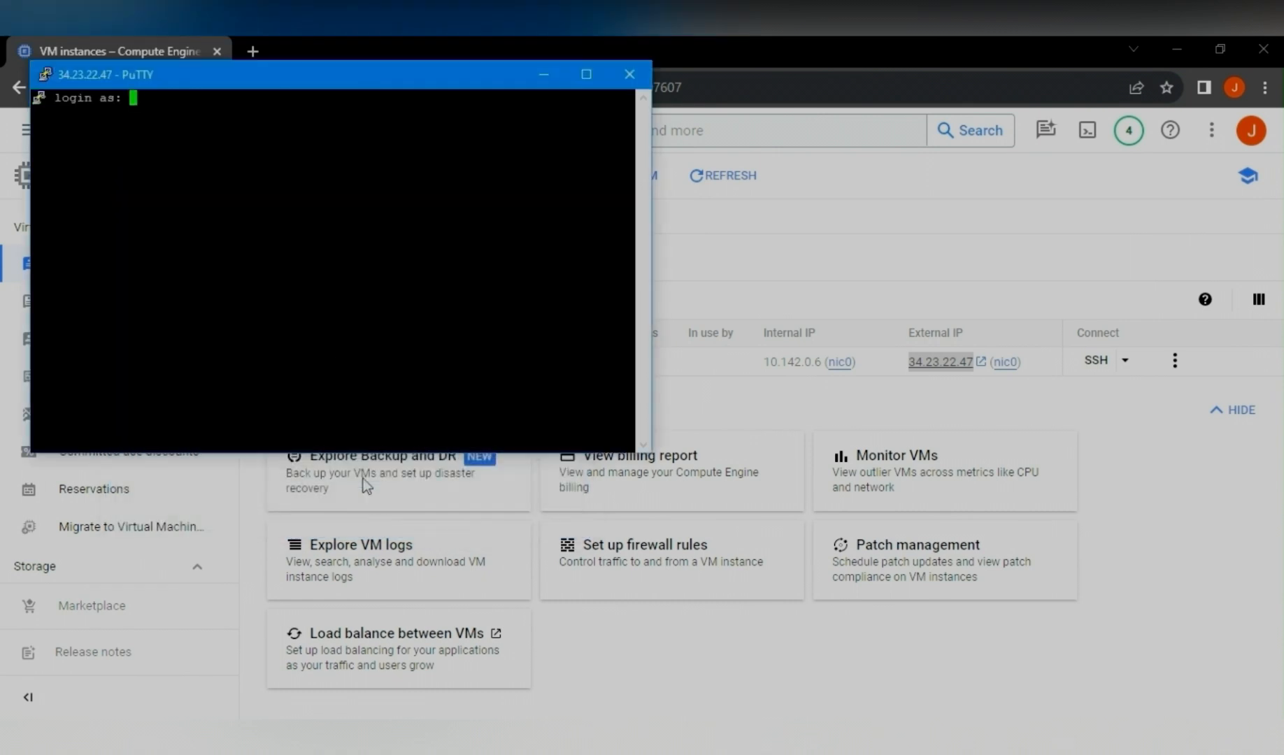
{"action": "type", "text": "agniv"}
{"action": "key", "text": "Return"}
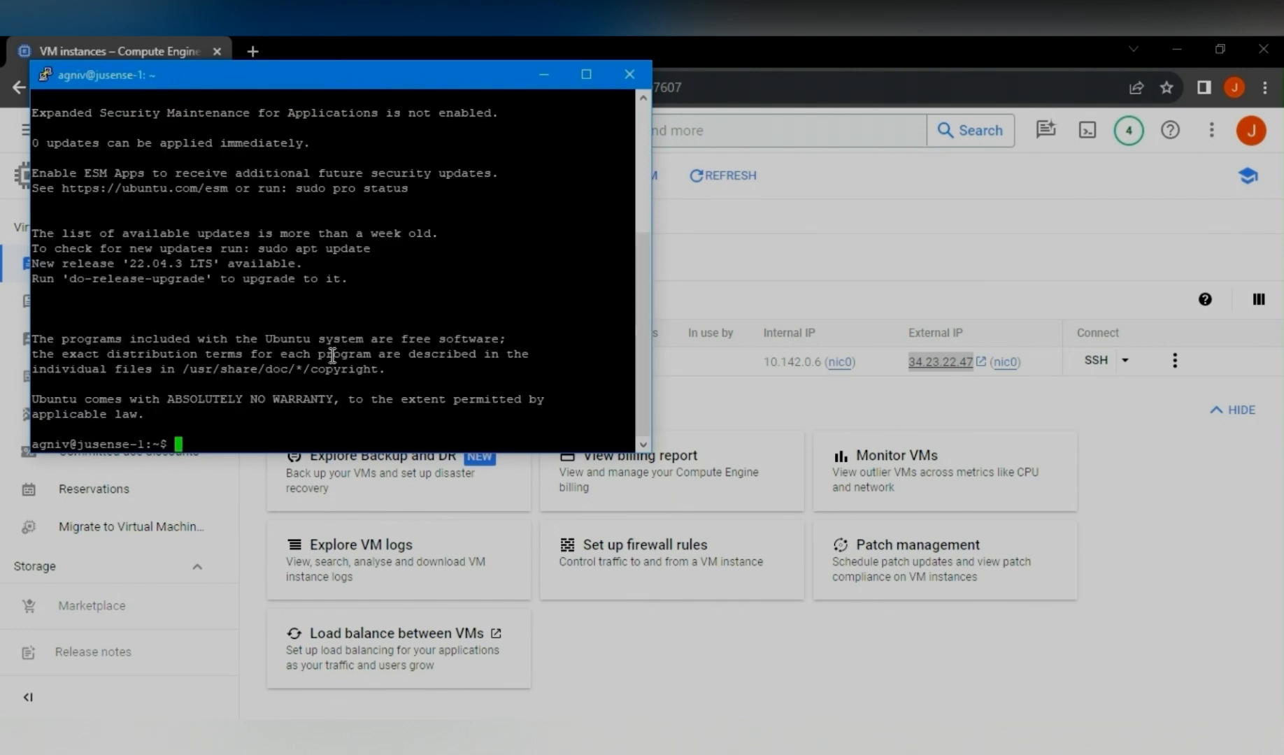
- List the home directory contents and create a directory named test
{"action": "left_click_drag", "start_coordinate": [381, 77], "coordinate": [579, 73]}
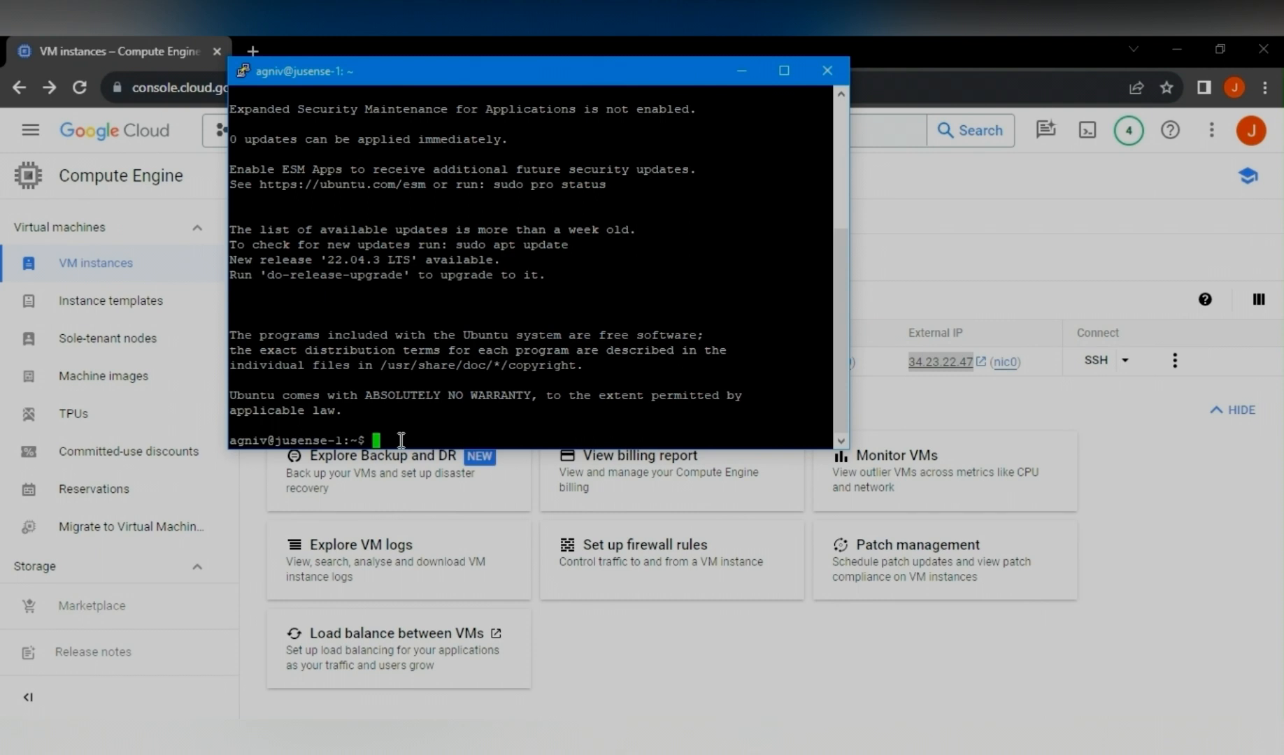
{"action": "type", "text": "ls"}
{"action": "key", "text": "Return"}
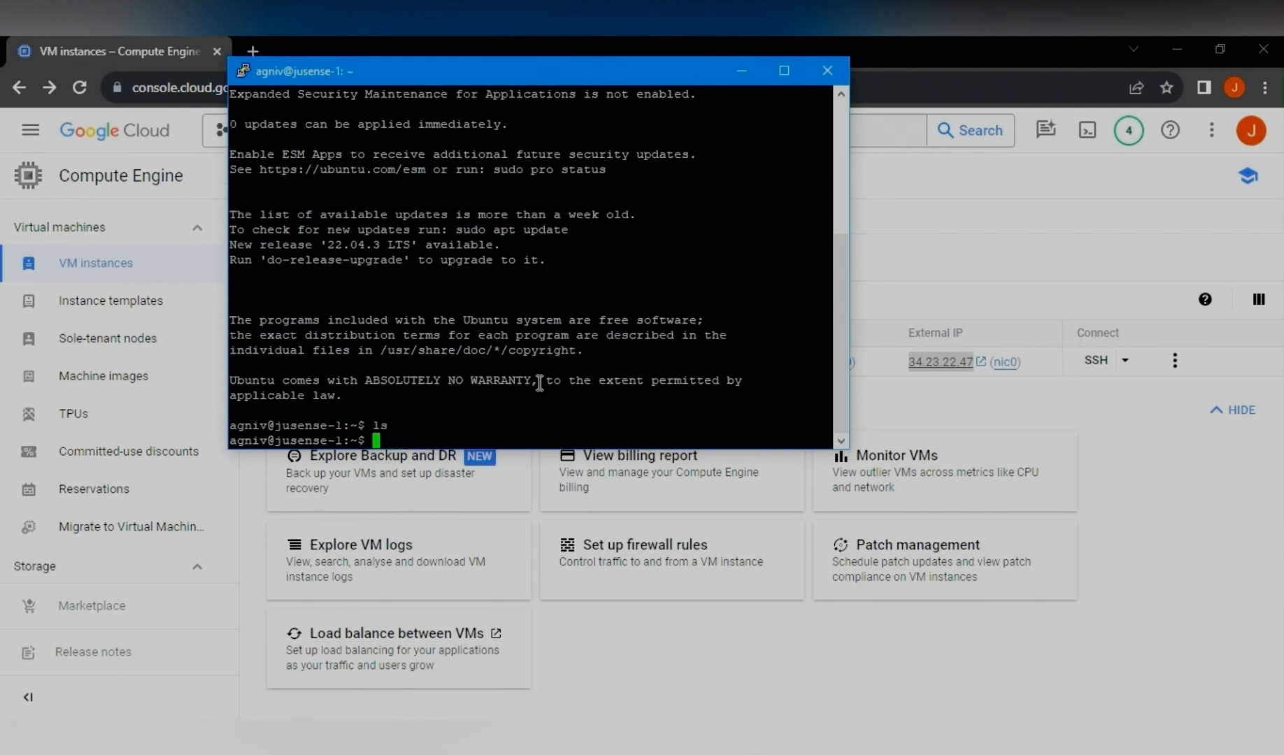
{"action": "type", "text": "mkdir test"}
{"action": "key", "text": "Return"}
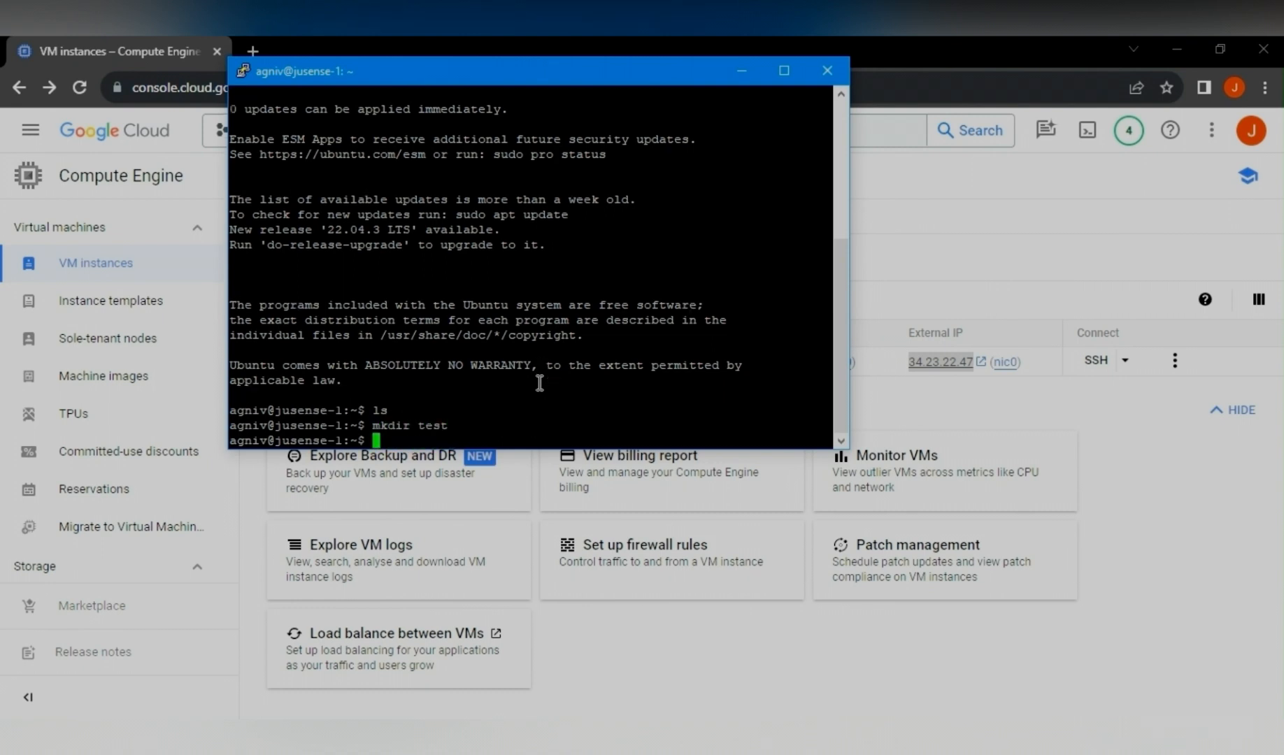
- Change into the test directory and check the installed python3 version
{"action": "type", "text": "cd test"}
{"action": "key", "text": "Return"}
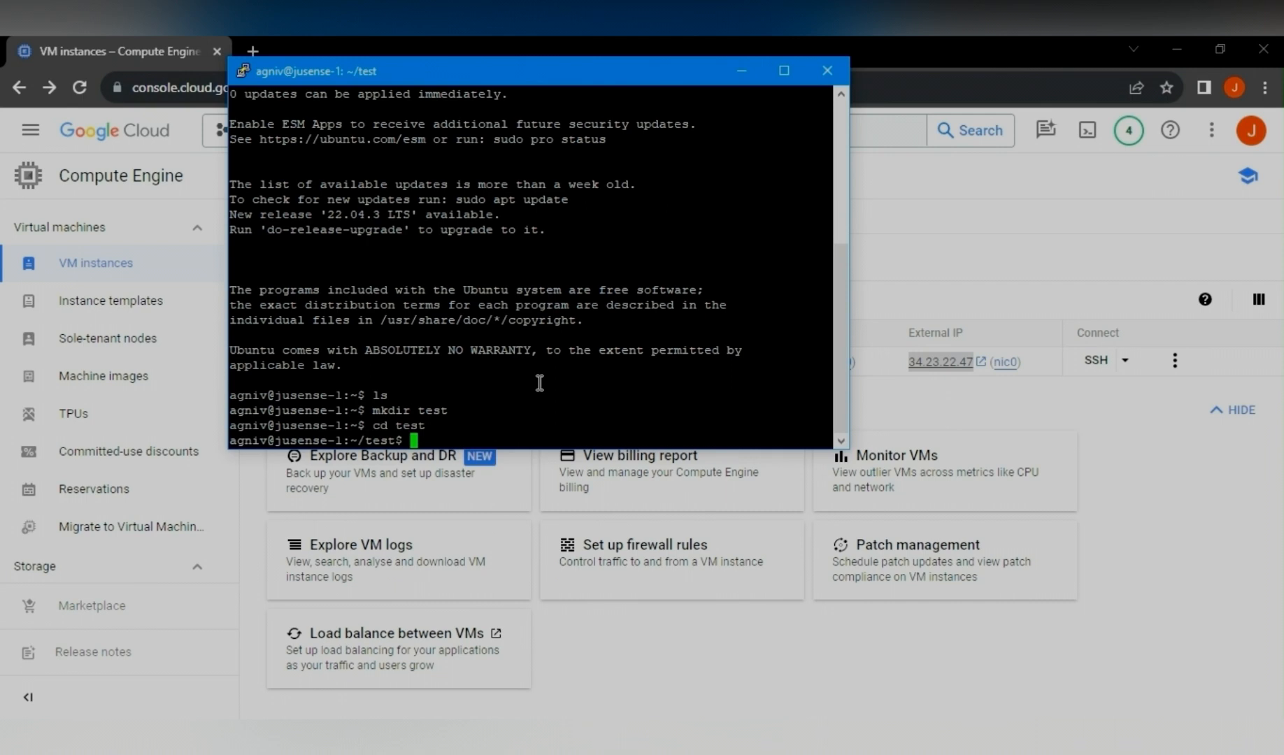
{"action": "type", "text": "python3 --version"}
{"action": "key", "text": "Return"}
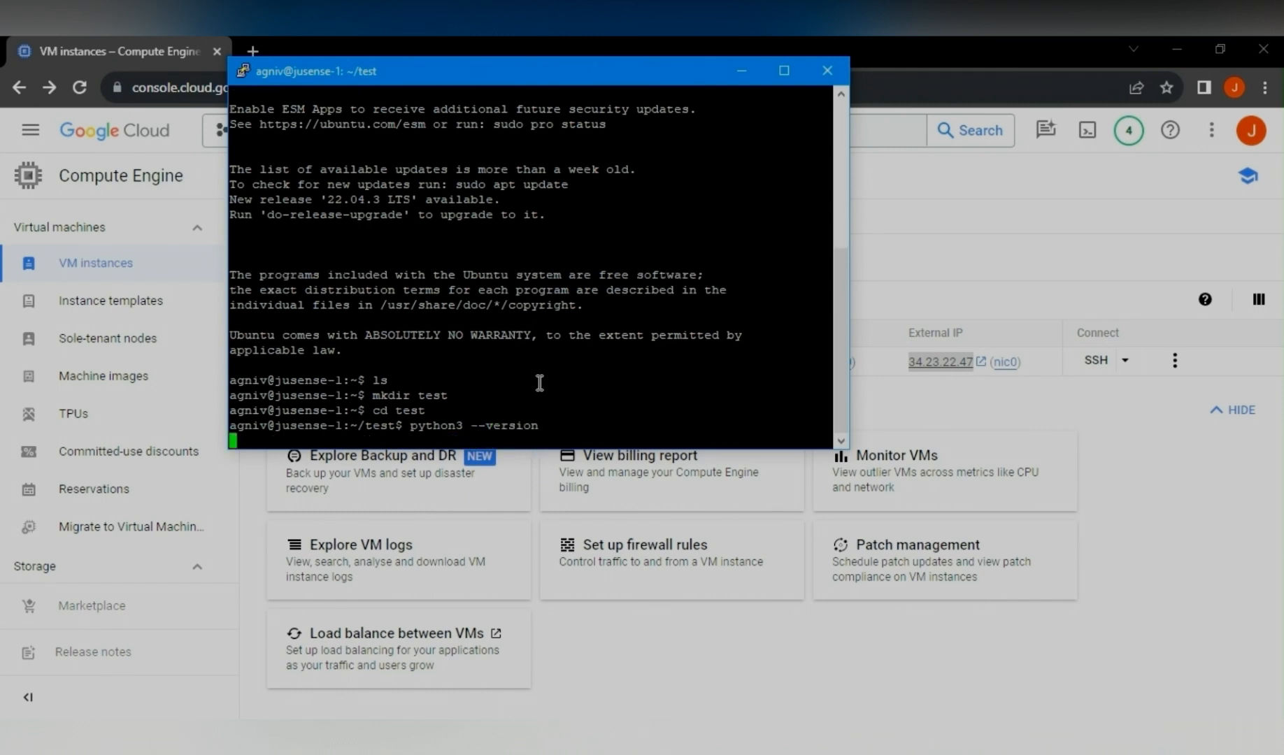
- Create an empty file.py with touch and list the directory contents
{"action": "left_click_drag", "start_coordinate": [332, 425], "coordinate": [276, 425]}
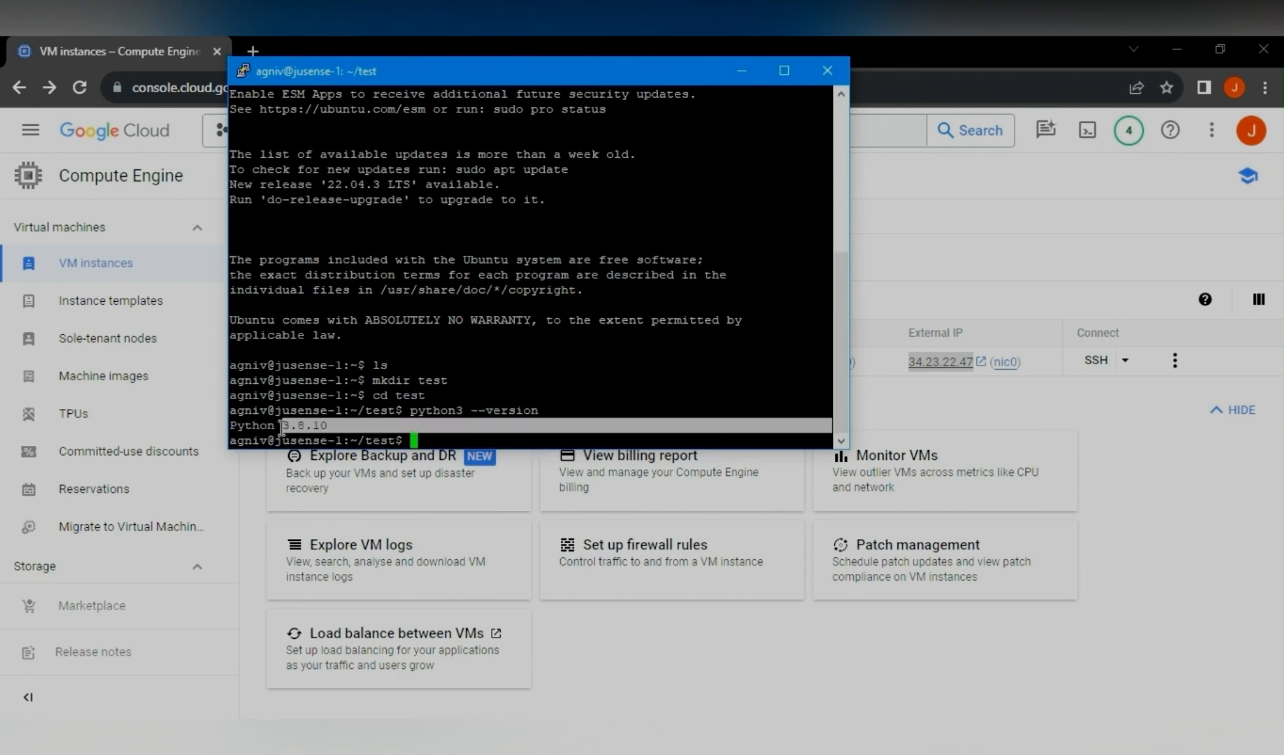
{"action": "left_click", "coordinate": [436, 442]}
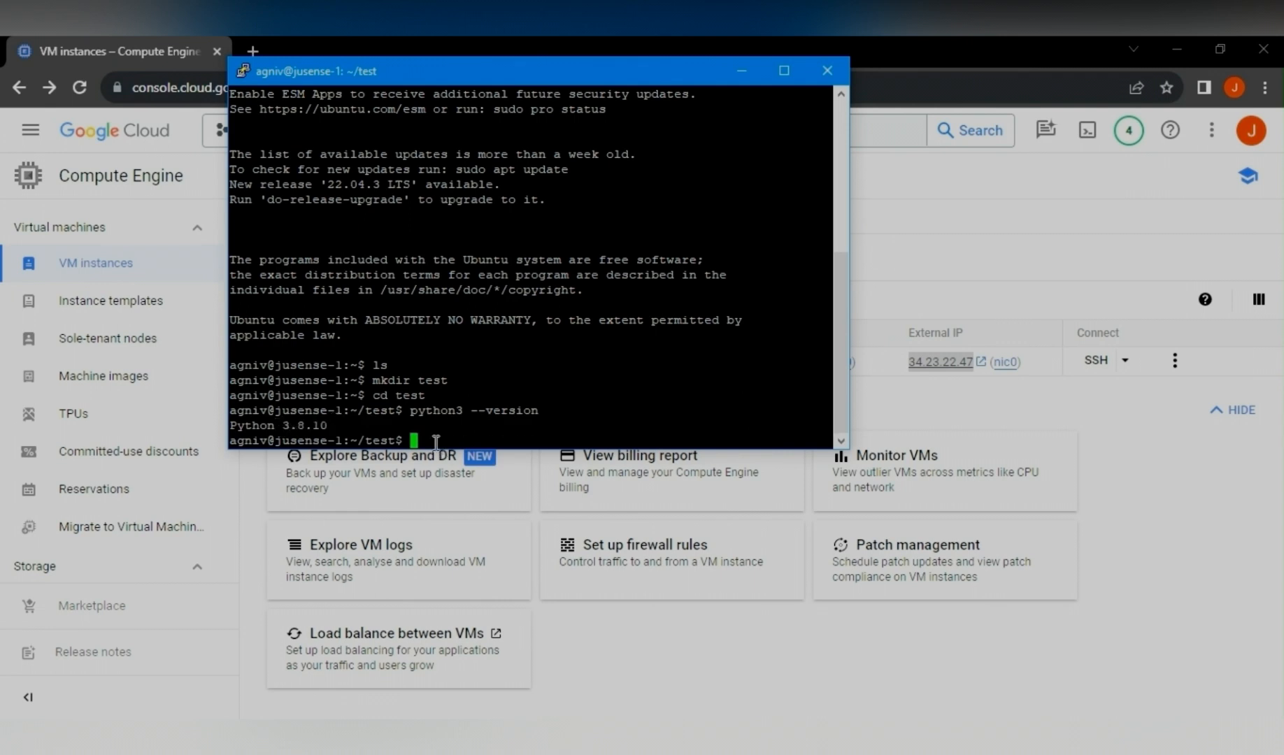
{"action": "type", "text": "touch file.py"}
{"action": "key", "text": "Return"}
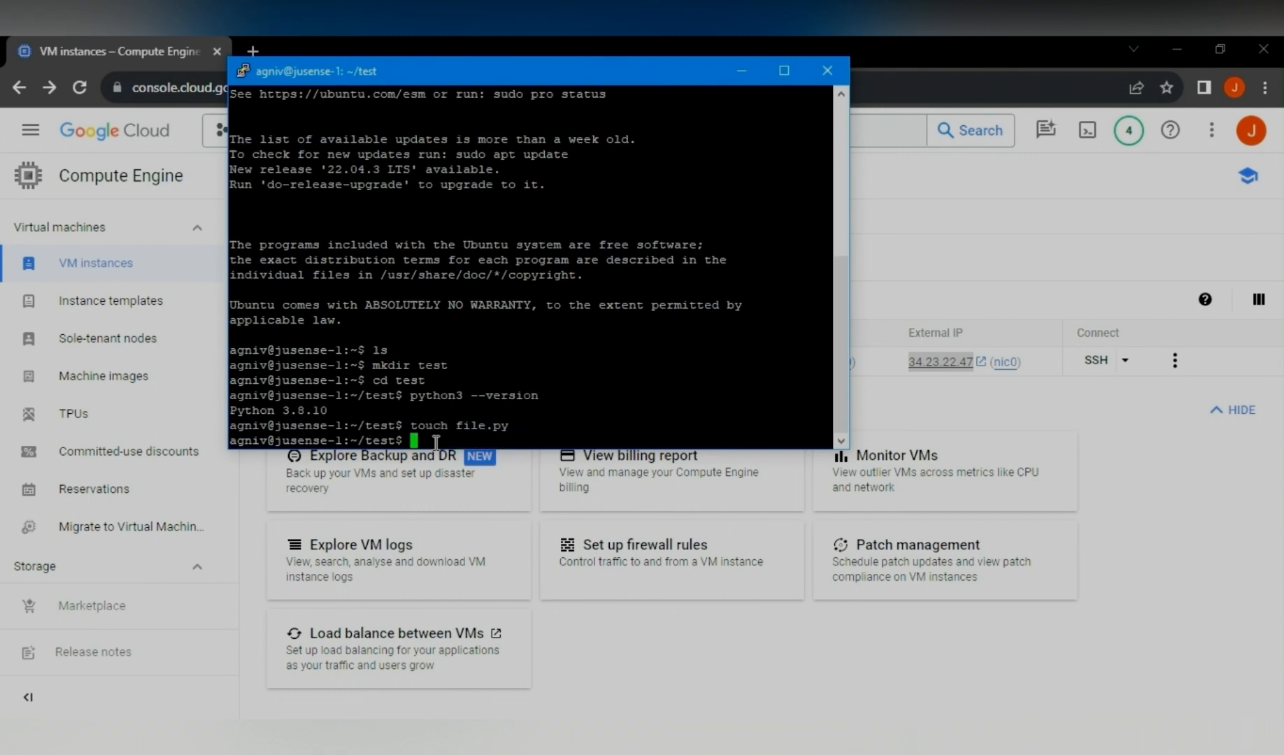
{"action": "type", "text": "ls"}
{"action": "key", "text": "Return"}
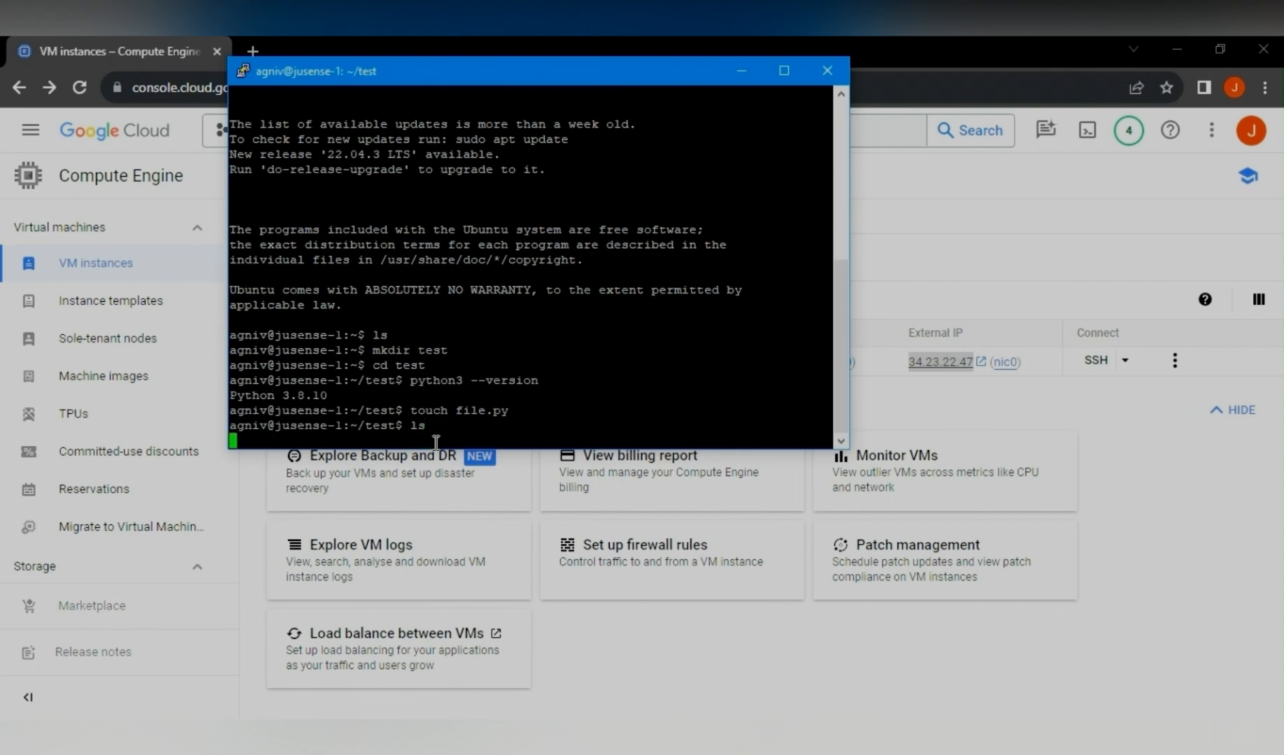
- Open file.py in vi, write a = 5, b = 7 and print("Sum is: ",a+b), then save and quit
{"action": "type", "text": "vi"}
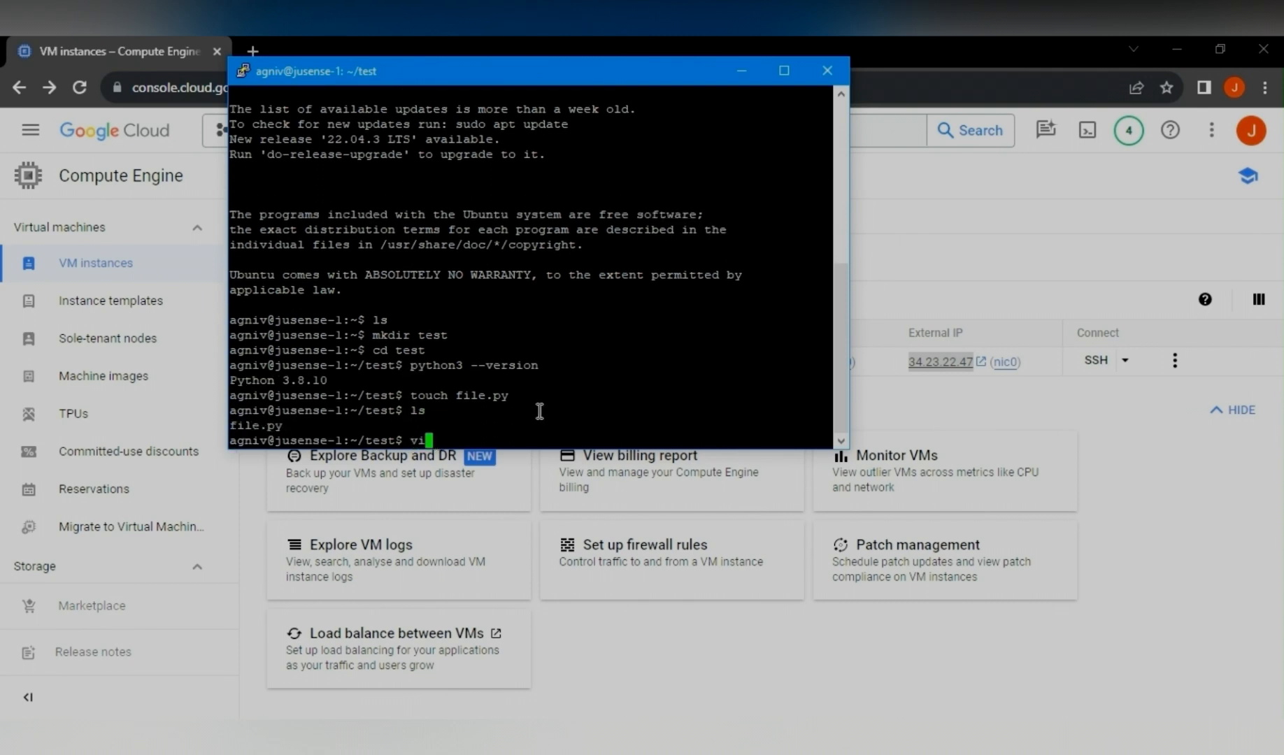
{"action": "type", "text": " file.py"}
{"action": "key", "text": "Return"}
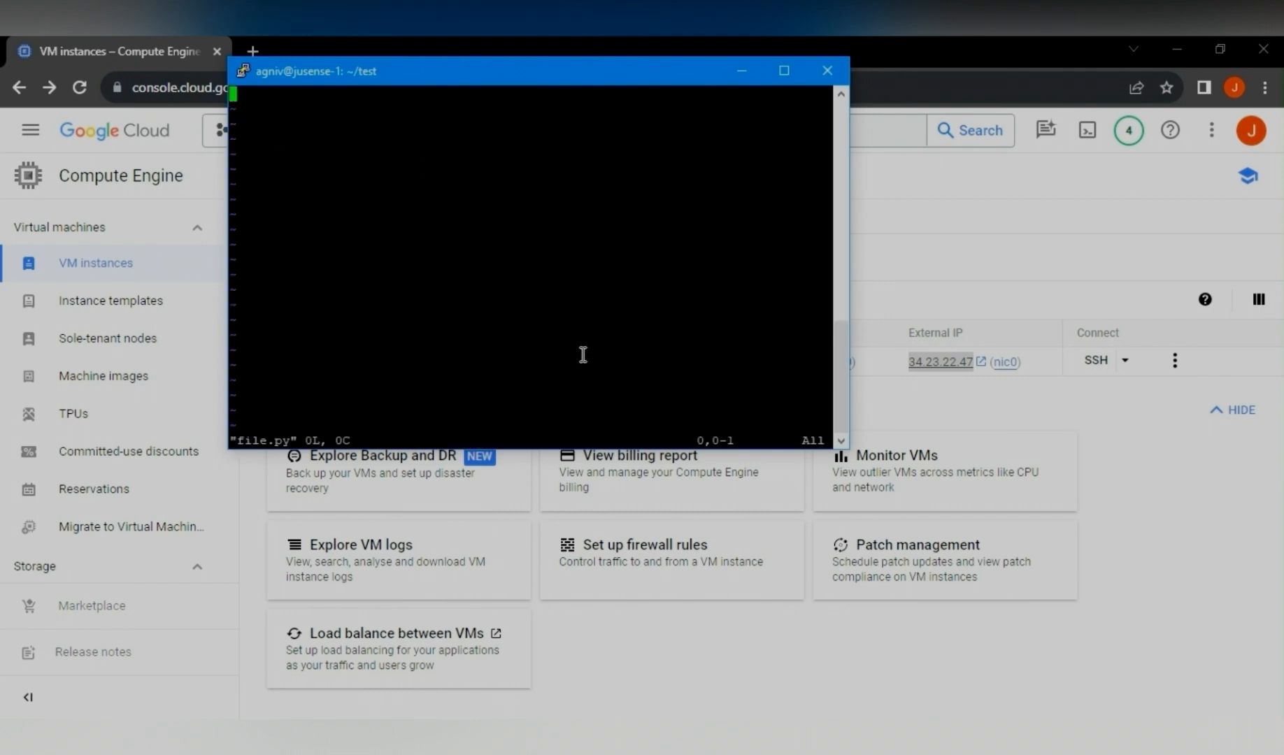
{"action": "type", "text": "i"}
{"action": "type", "text": "a = "}
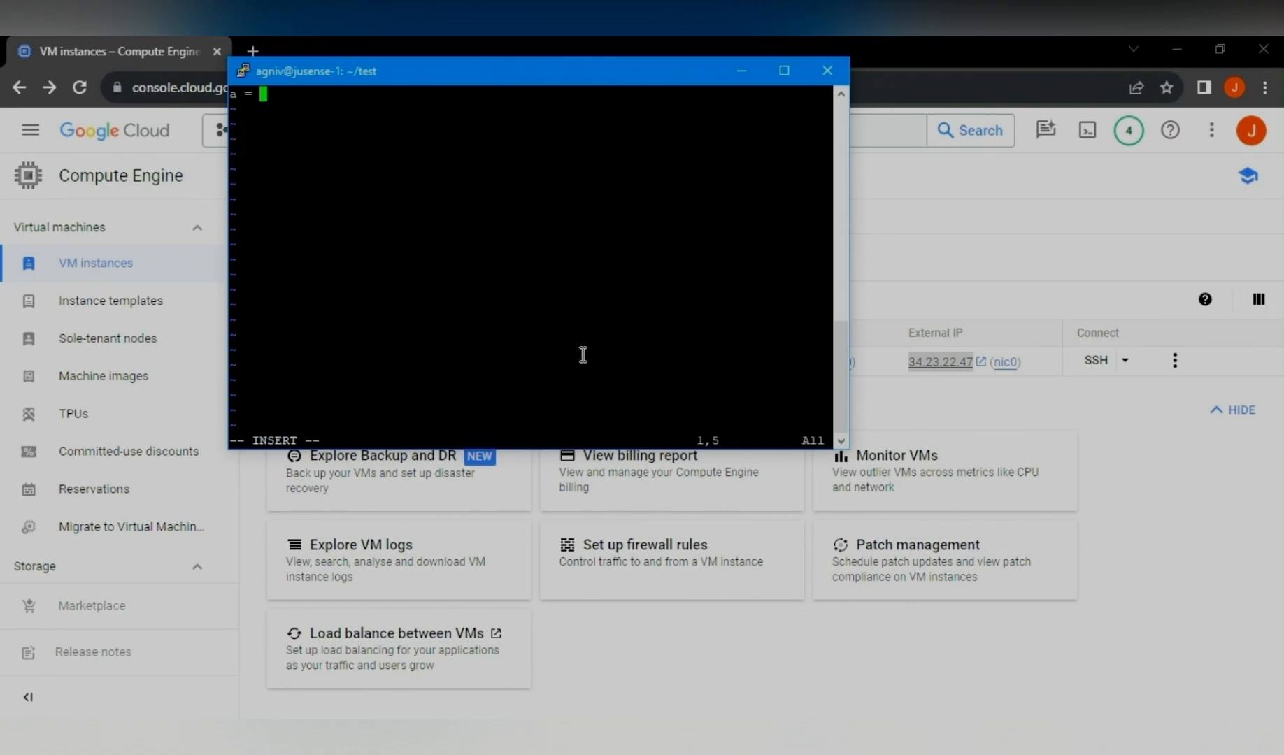
{"action": "type", "text": "5"}
{"action": "key", "text": "Return"}
{"action": "type", "text": "b = 7"}
{"action": "key", "text": "Return"}
{"action": "type", "text": "print(\"Sum is"}
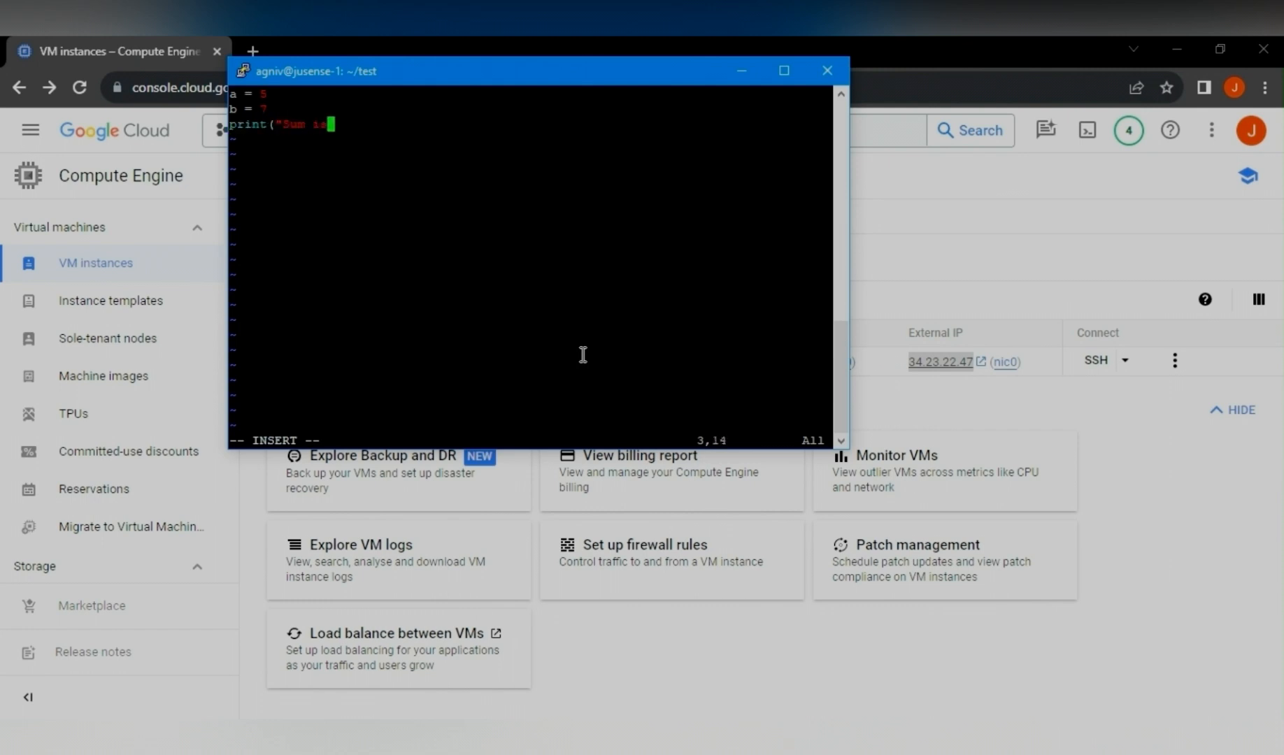
{"action": "type", "text": ": \",a+b)"}
{"action": "key", "text": "Return"}
{"action": "key", "text": "Escape"}
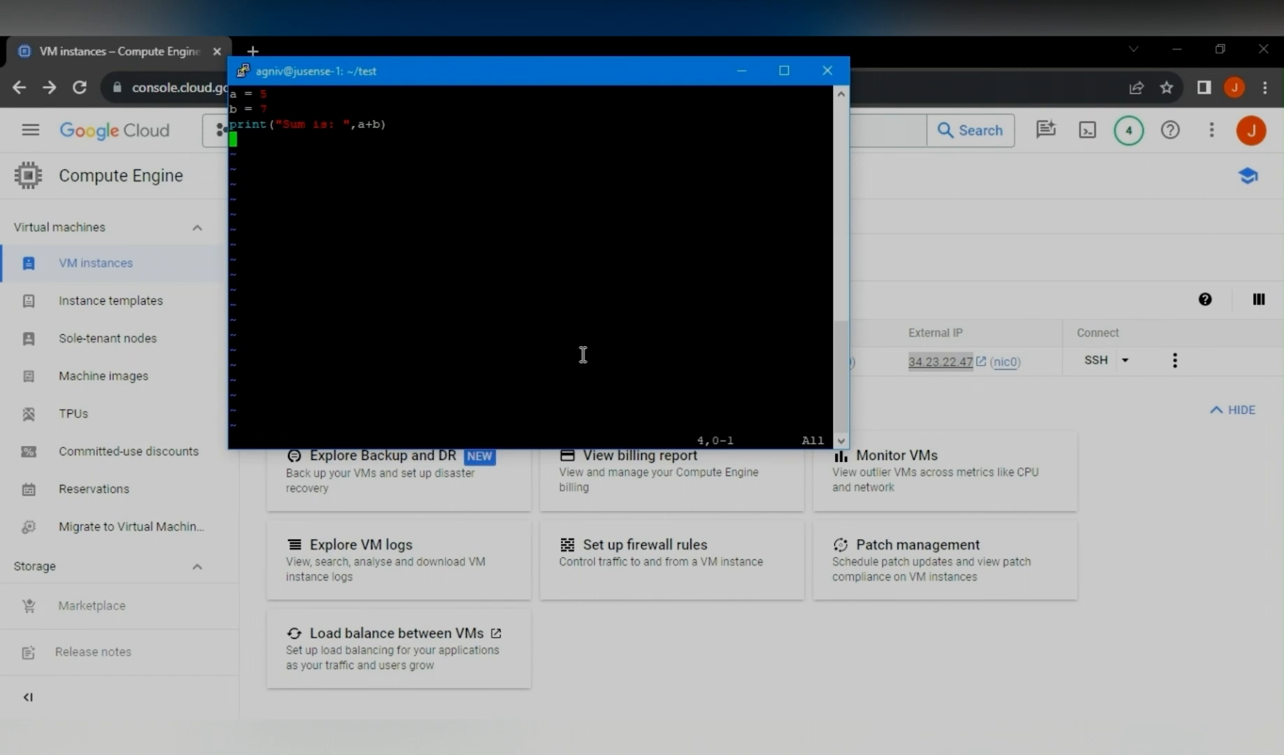
{"action": "type", "text": ":wq"}
{"action": "key", "text": "Return"}
- Display the contents of file.py with cat
{"action": "type", "text": "vz"}
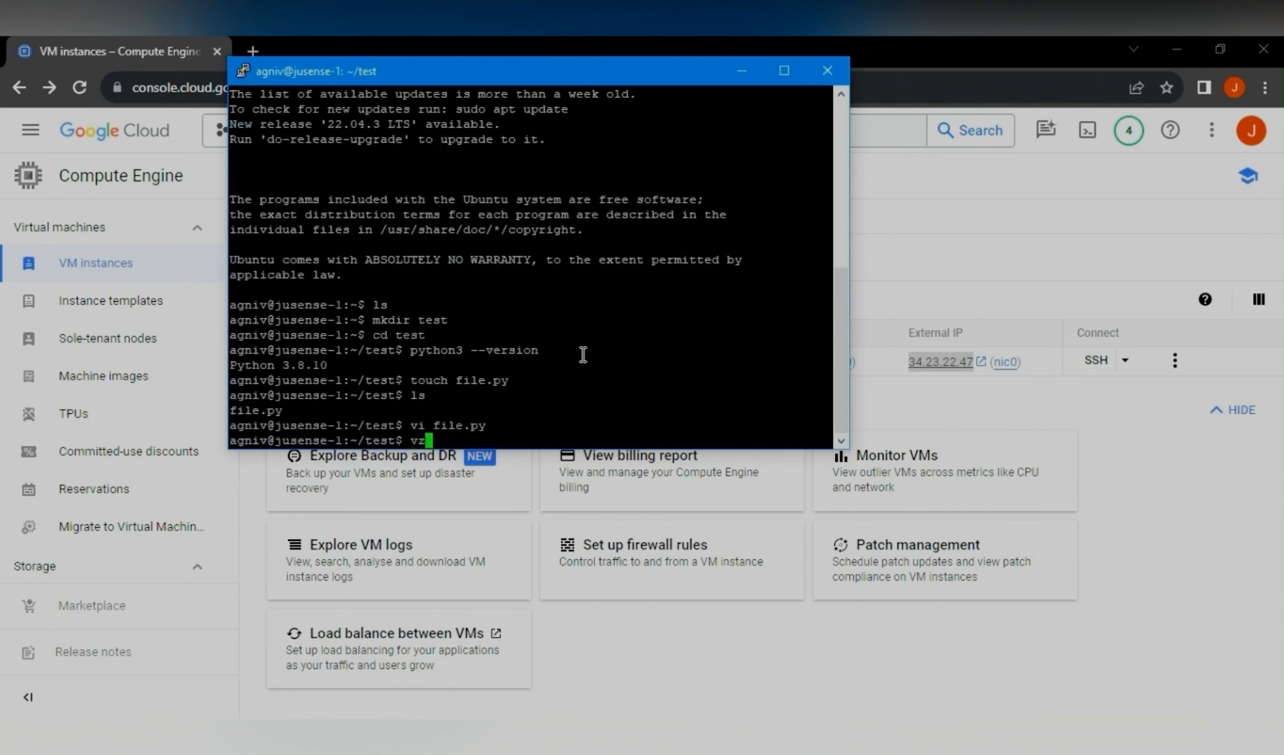
{"action": "key", "text": "BackSpace"}
{"action": "key", "text": "BackSpace"}
{"action": "type", "text": "cat file.py"}
{"action": "key", "text": "Return"}
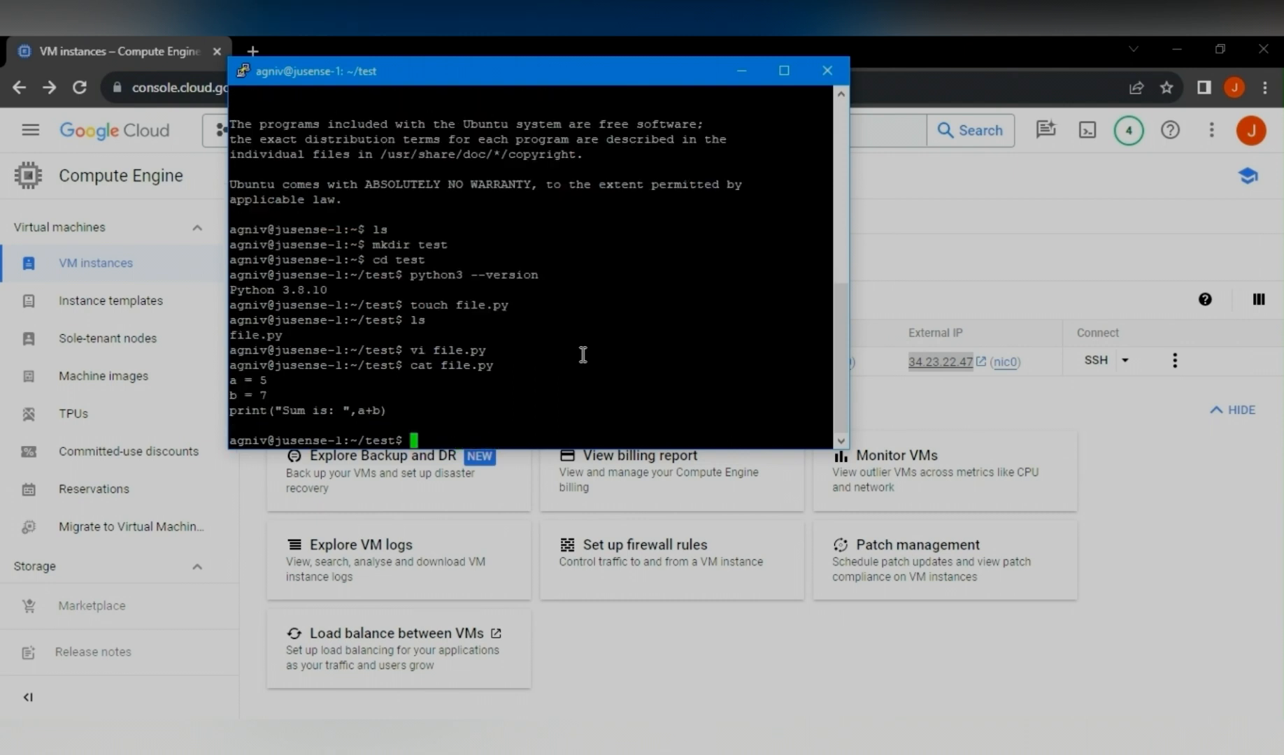
- Run file.py with python3
{"action": "type", "text": "python3 file.py"}
{"action": "key", "text": "Return"}
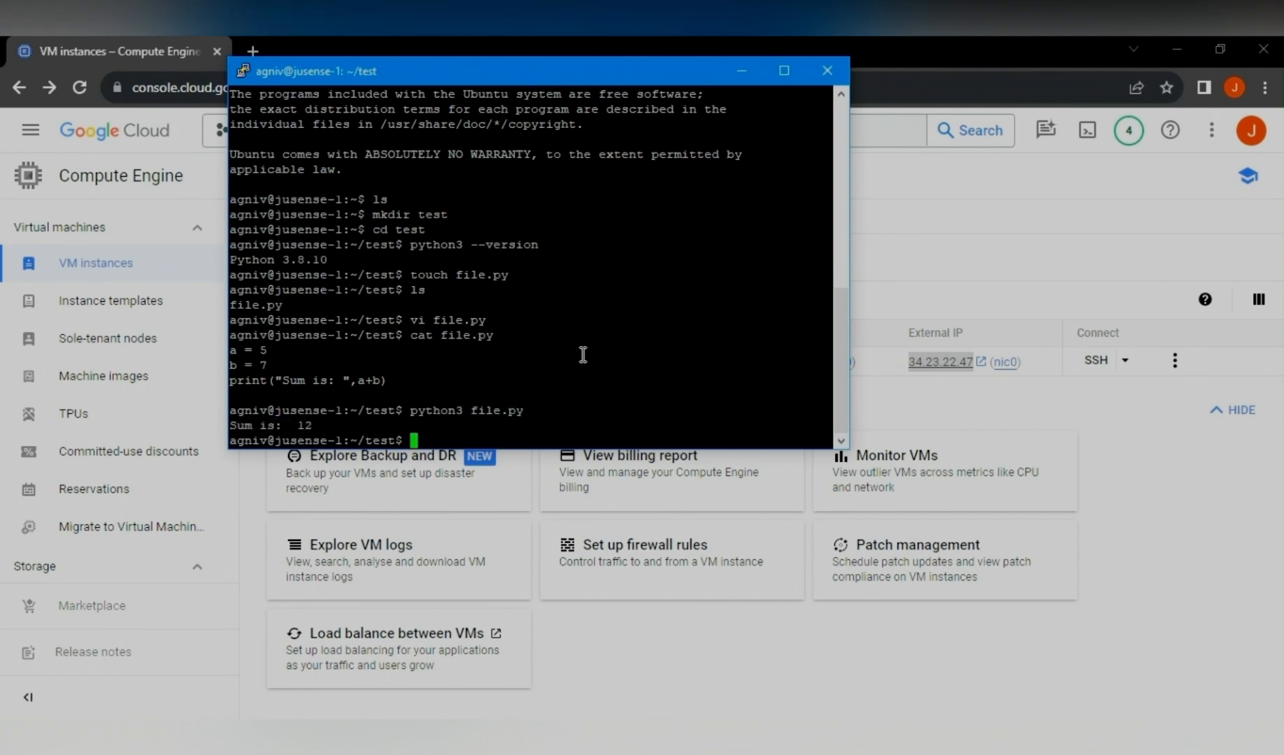
- Close the PuTTY terminal window and its session
{"action": "left_click_drag", "start_coordinate": [313, 425], "coordinate": [231, 427]}
{"action": "left_click", "coordinate": [433, 442]}
{"action": "left_click", "coordinate": [826, 70]}
{"action": "left_click", "coordinate": [671, 455]}
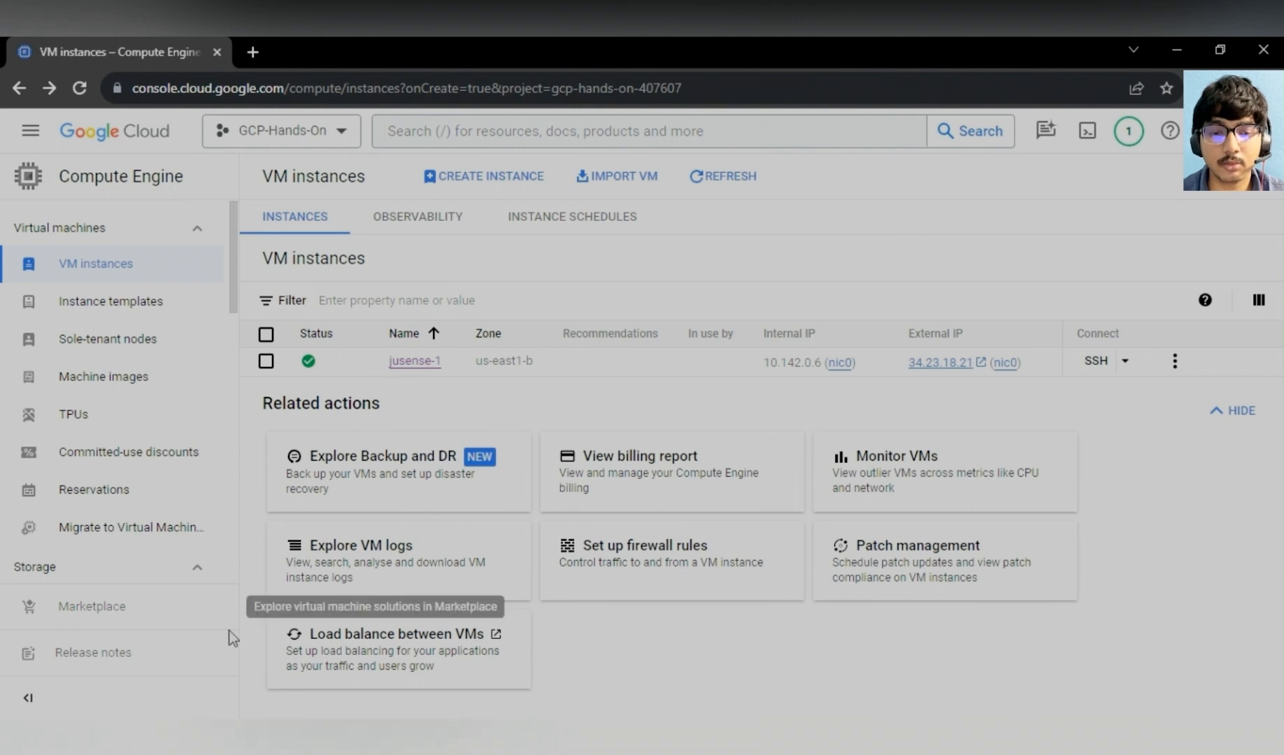
- Launch Visual Studio Code in a new window and open its Extensions view
{"action": "left_click", "coordinate": [64, 738]}
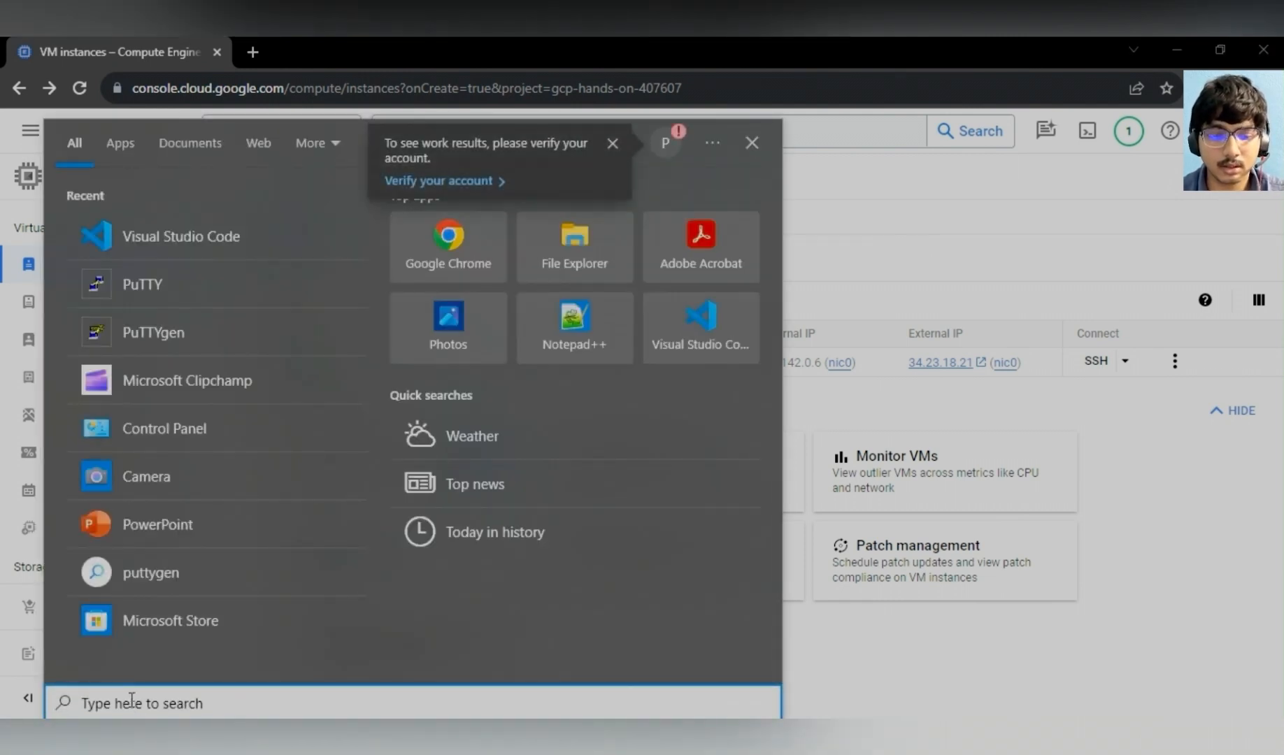
{"action": "type", "text": "vs co"}
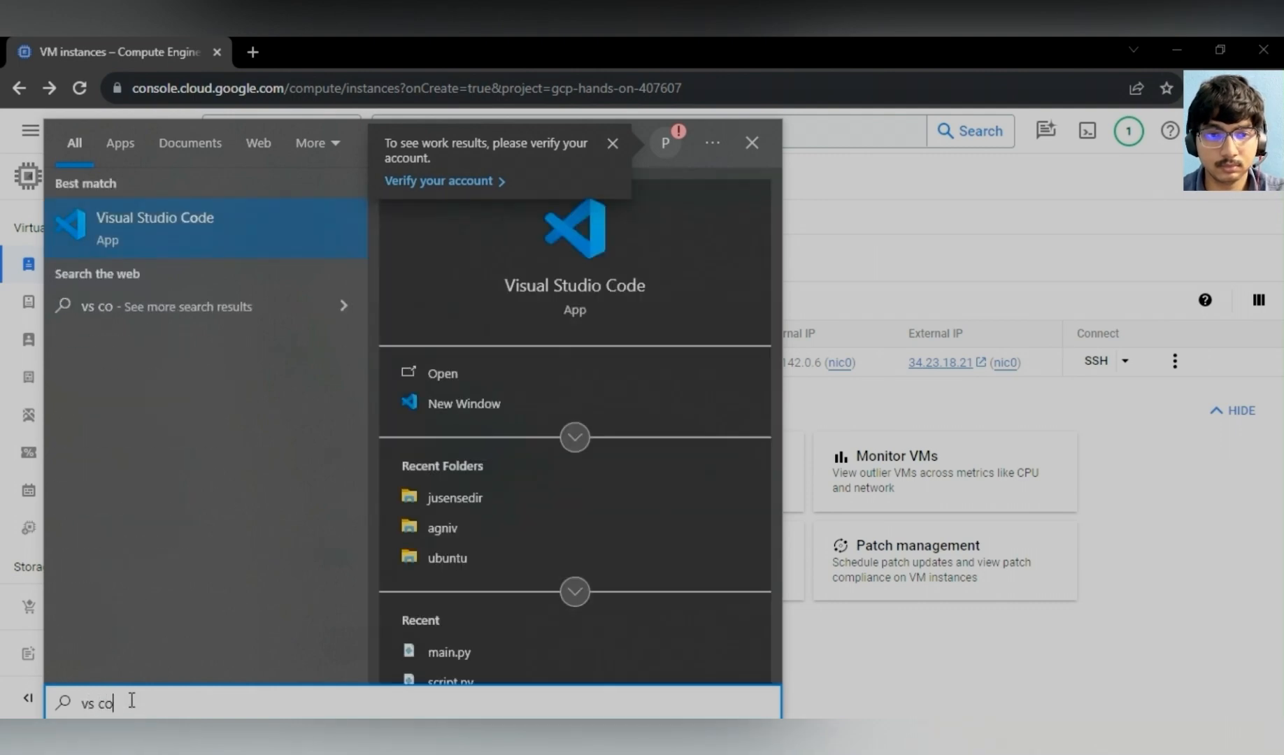
{"action": "left_click", "coordinate": [455, 402]}
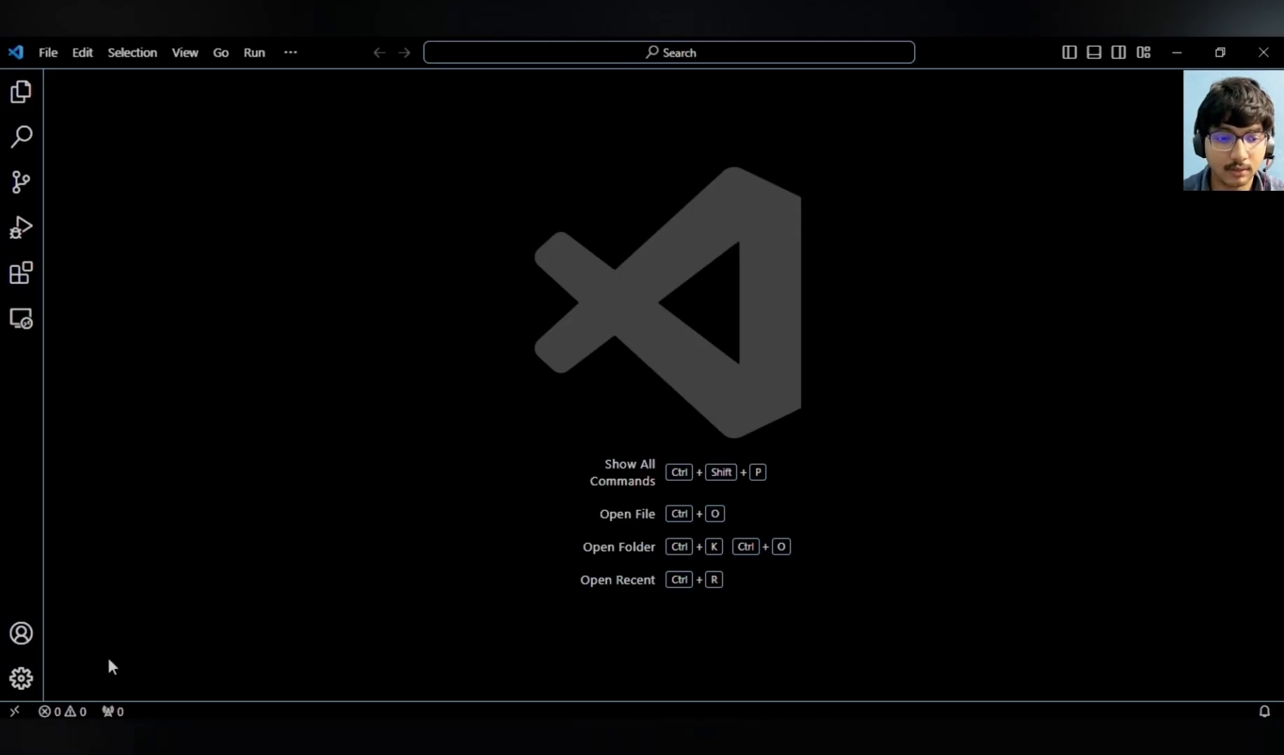
{"action": "left_click", "coordinate": [23, 274]}
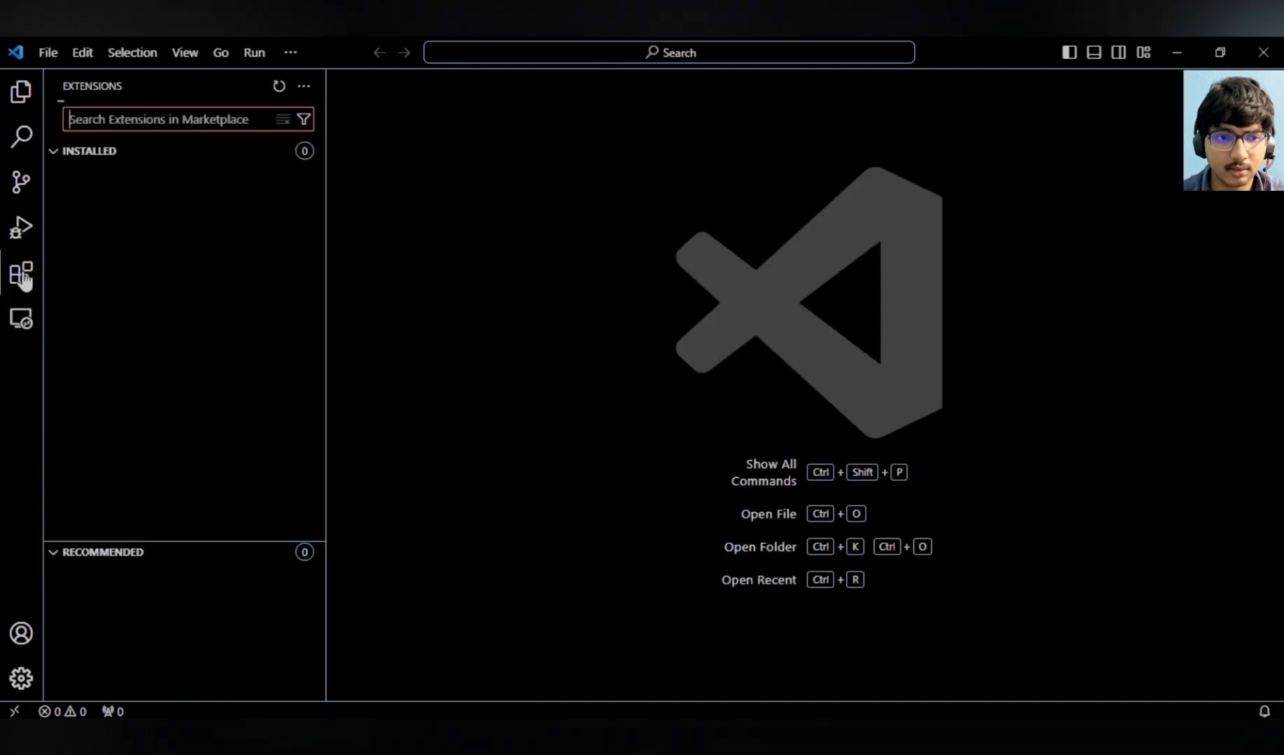
- Search the extensions marketplace for remote and view the Remote - SSH extension's details
{"action": "type", "text": "re"}
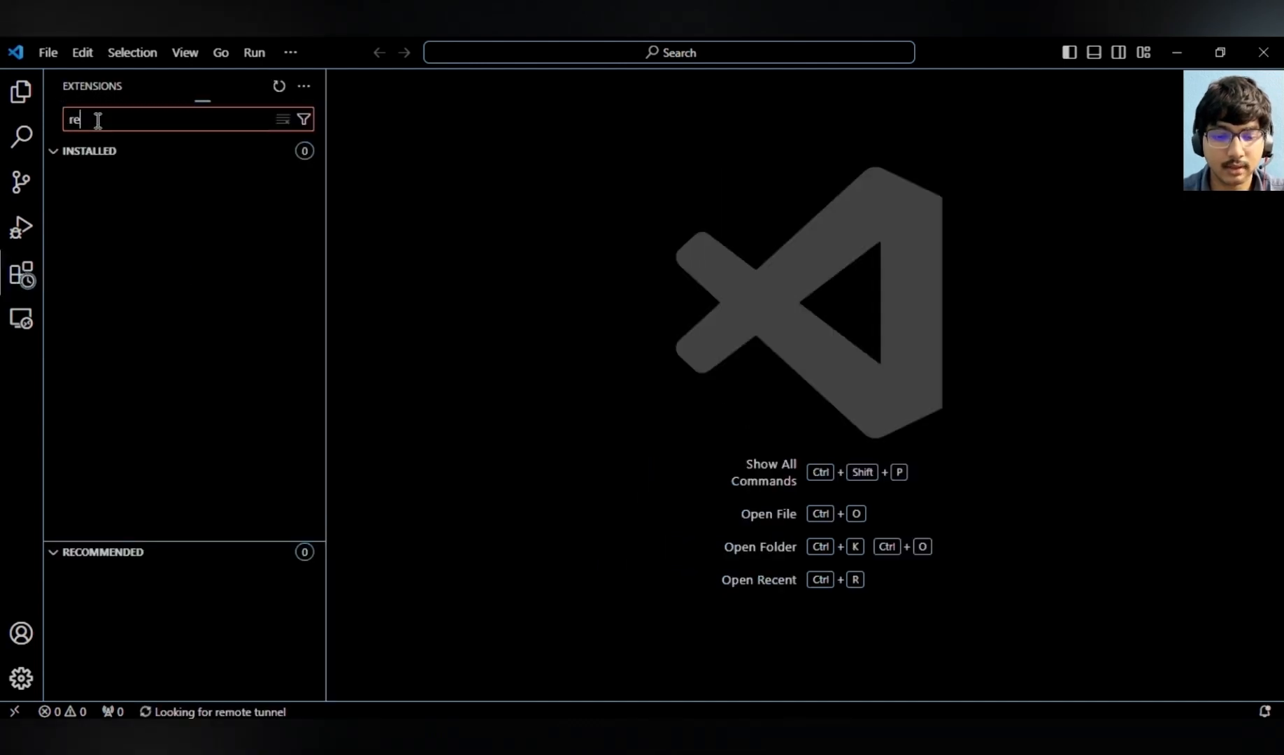
{"action": "type", "text": "mote"}
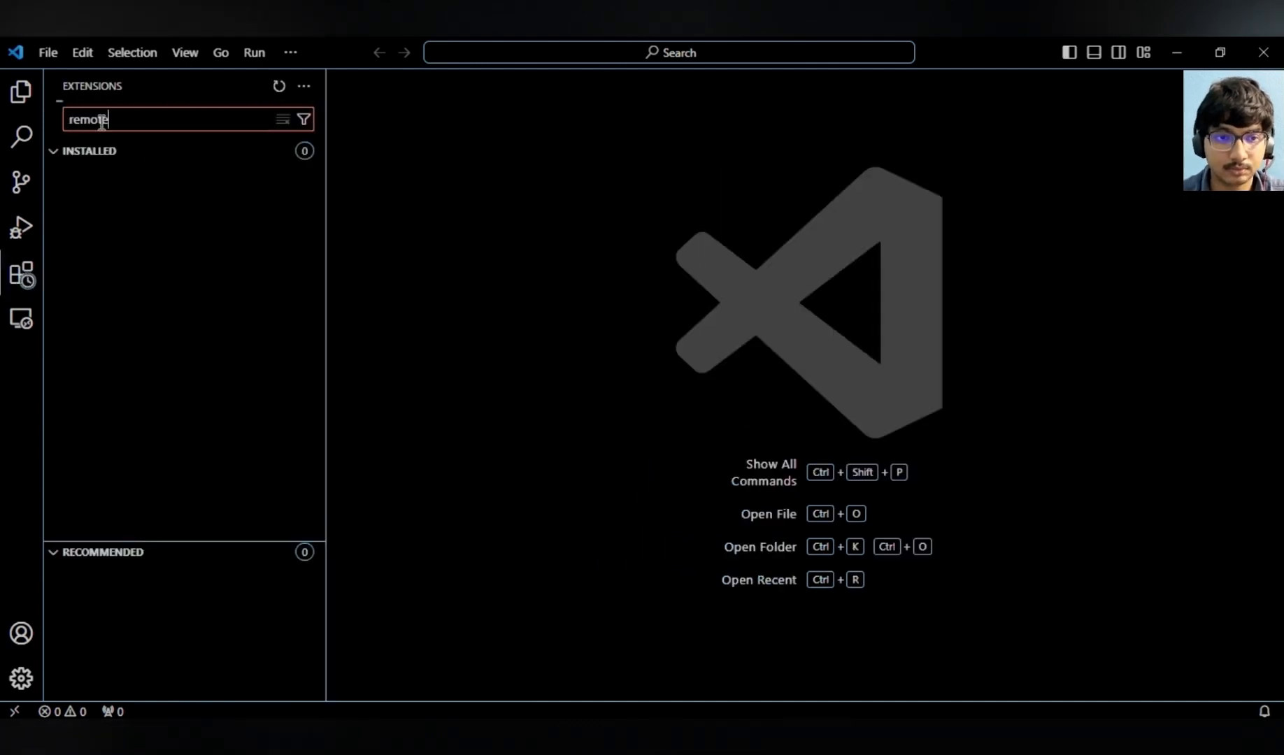
{"action": "left_click", "coordinate": [161, 179]}
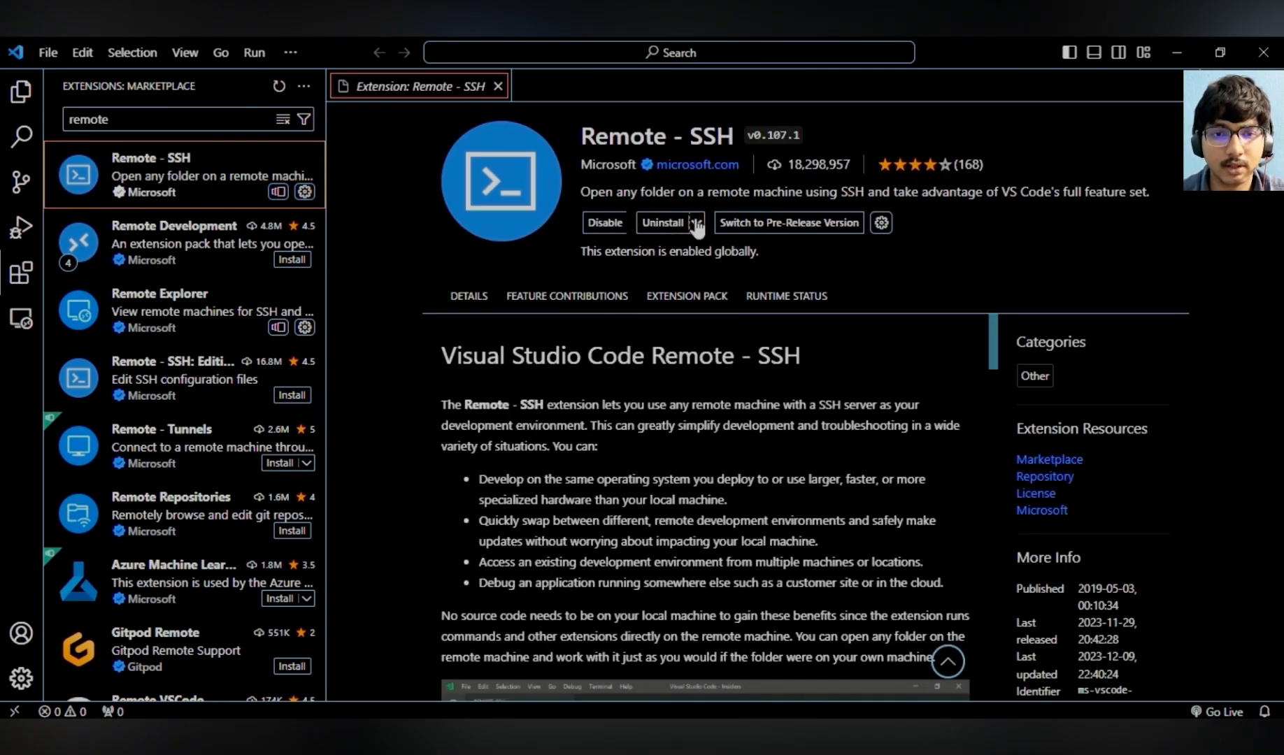
{"action": "left_click", "coordinate": [498, 86]}
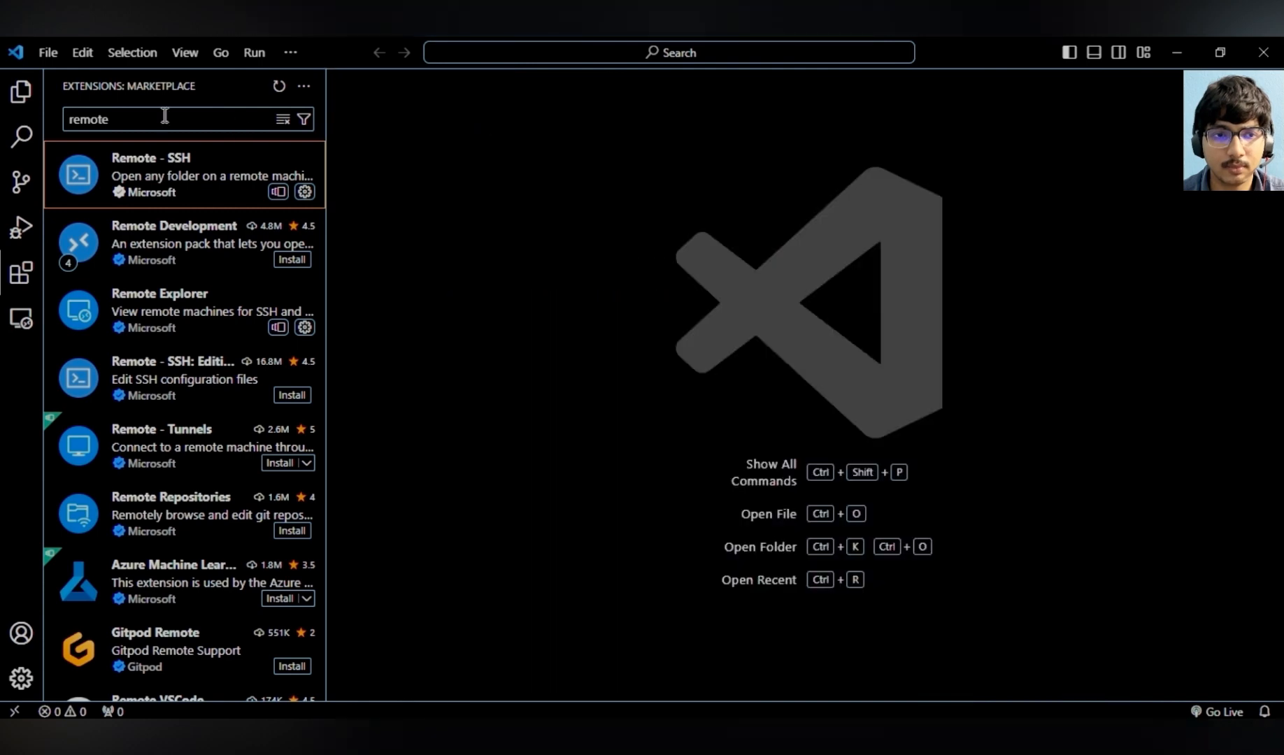
- Add a new SSH host named jusense, saving it to the user's .ssh config file
{"action": "left_click", "coordinate": [20, 92]}
{"action": "left_click", "coordinate": [15, 711]}
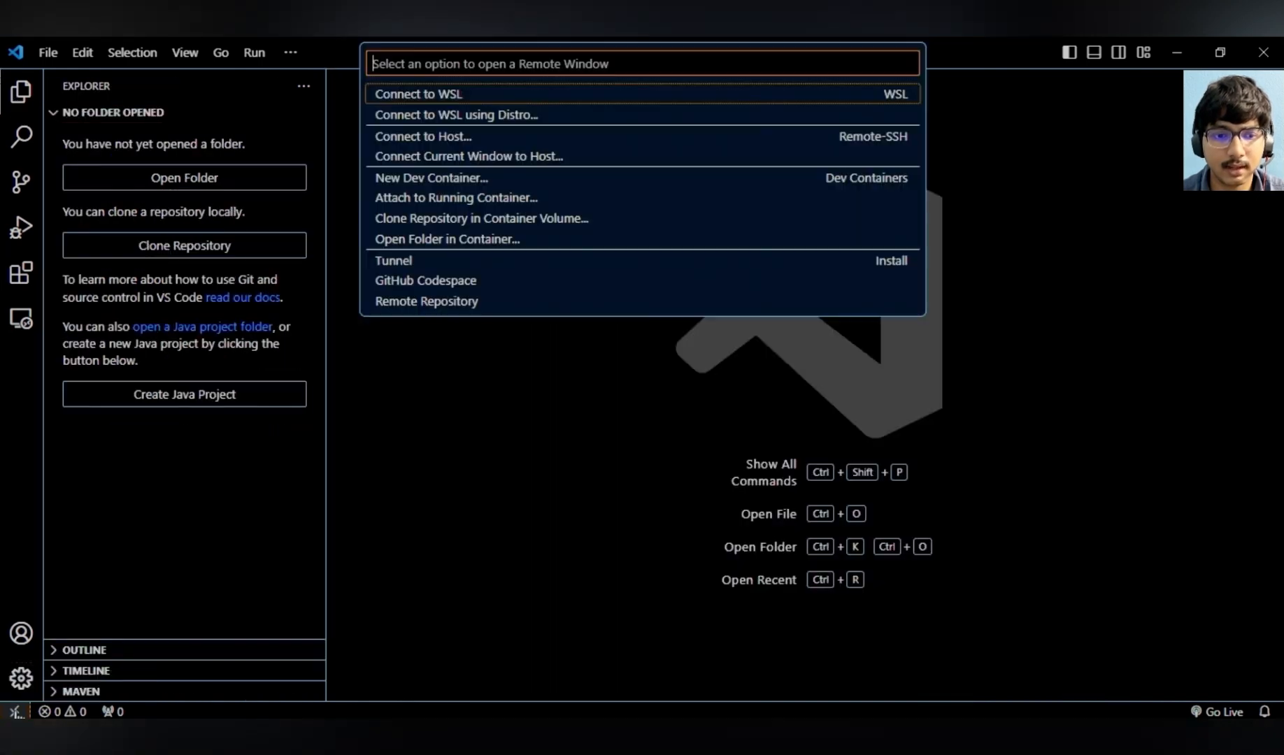
{"action": "left_click", "coordinate": [447, 137]}
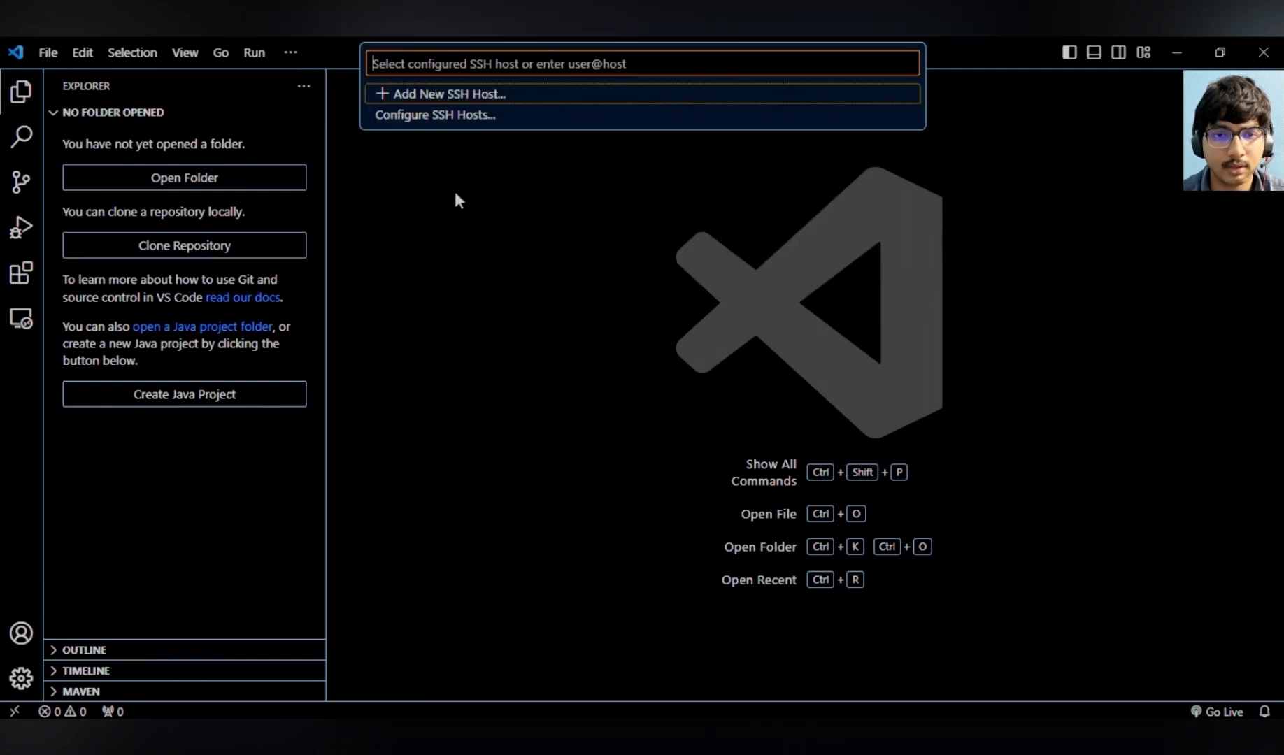
{"action": "left_click", "coordinate": [462, 104]}
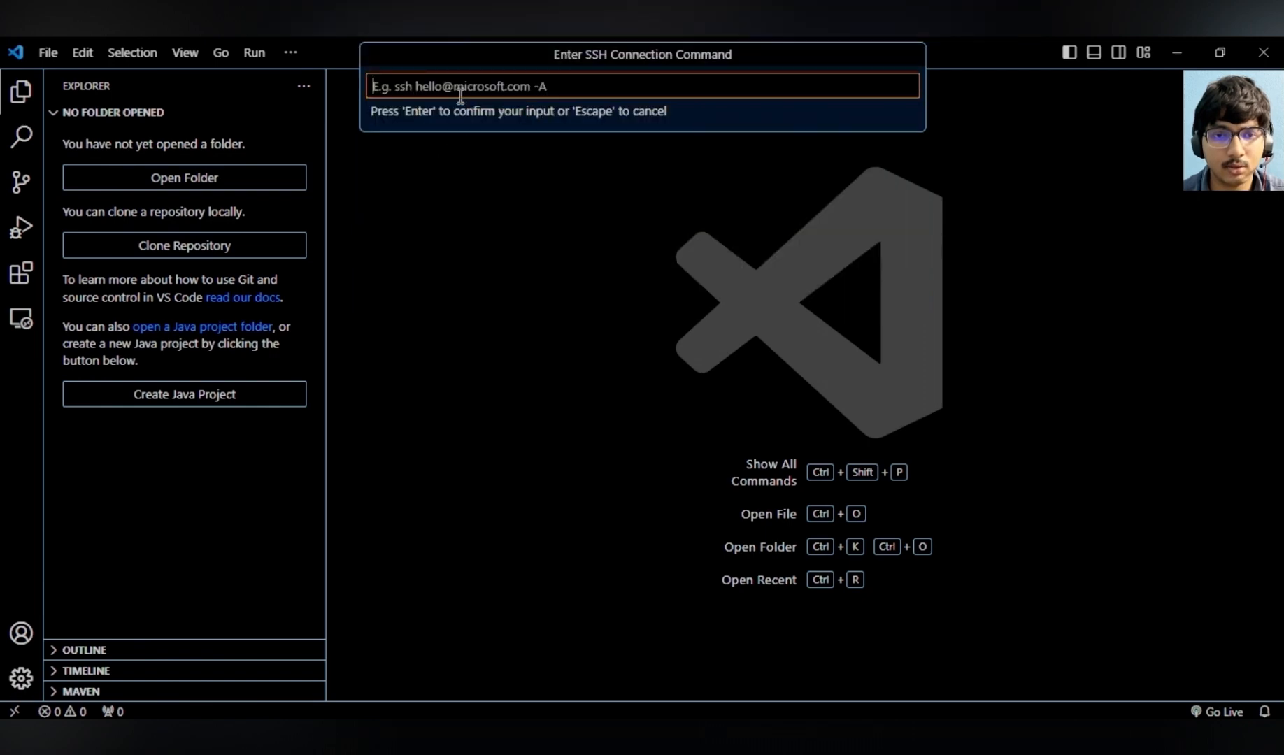
{"action": "type", "text": "jusense"}
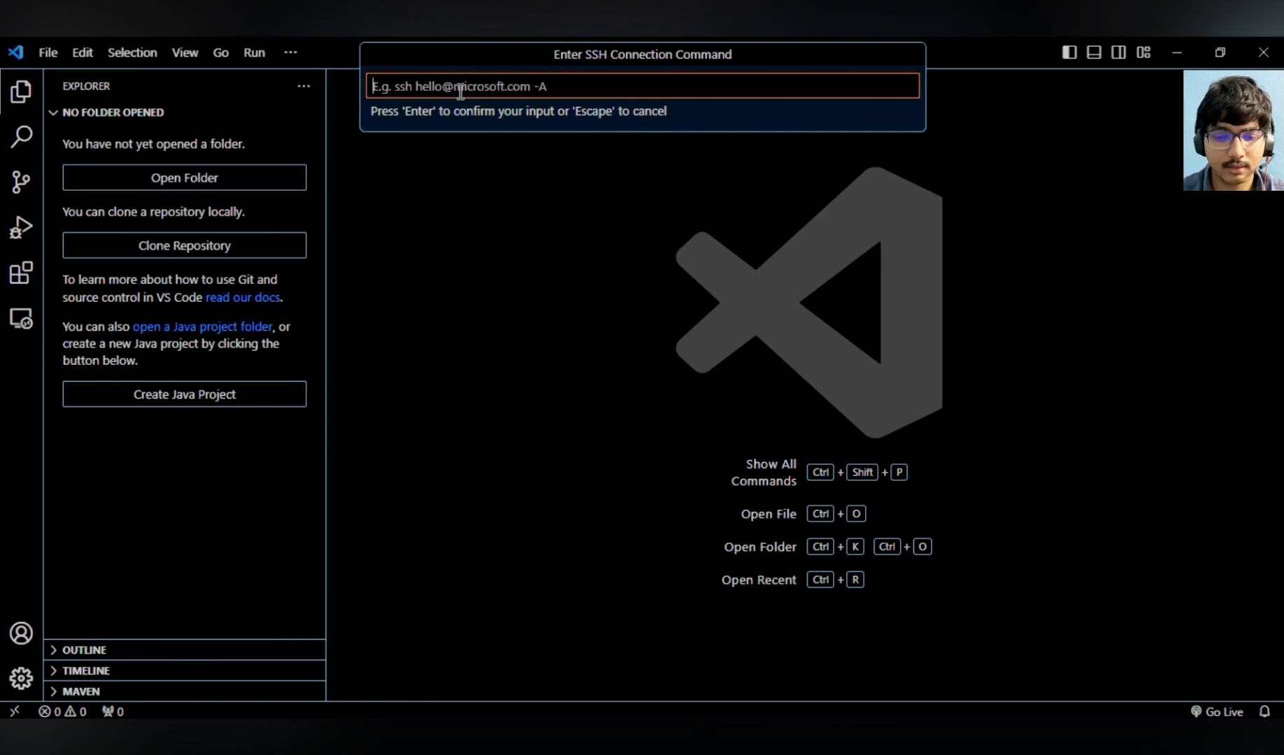
{"action": "key", "text": "Return"}
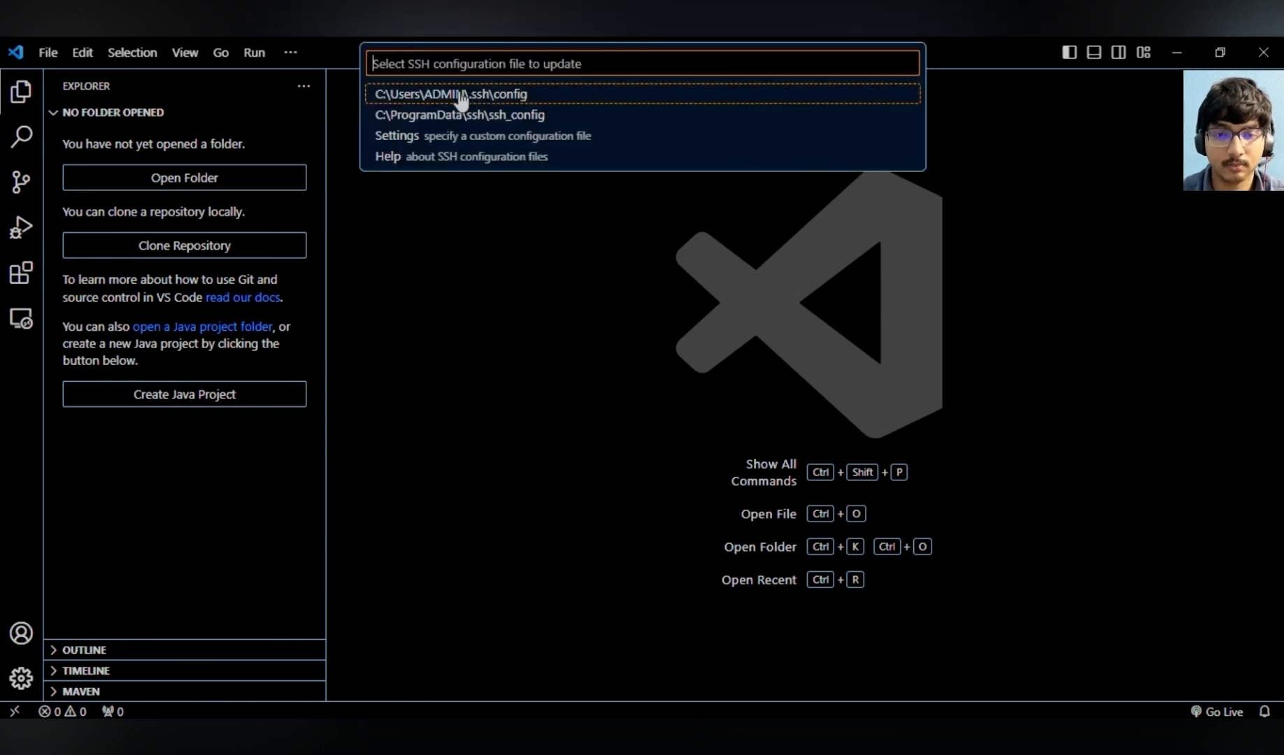
{"action": "left_click", "coordinate": [506, 95]}
{"action": "left_click", "coordinate": [1159, 658]}
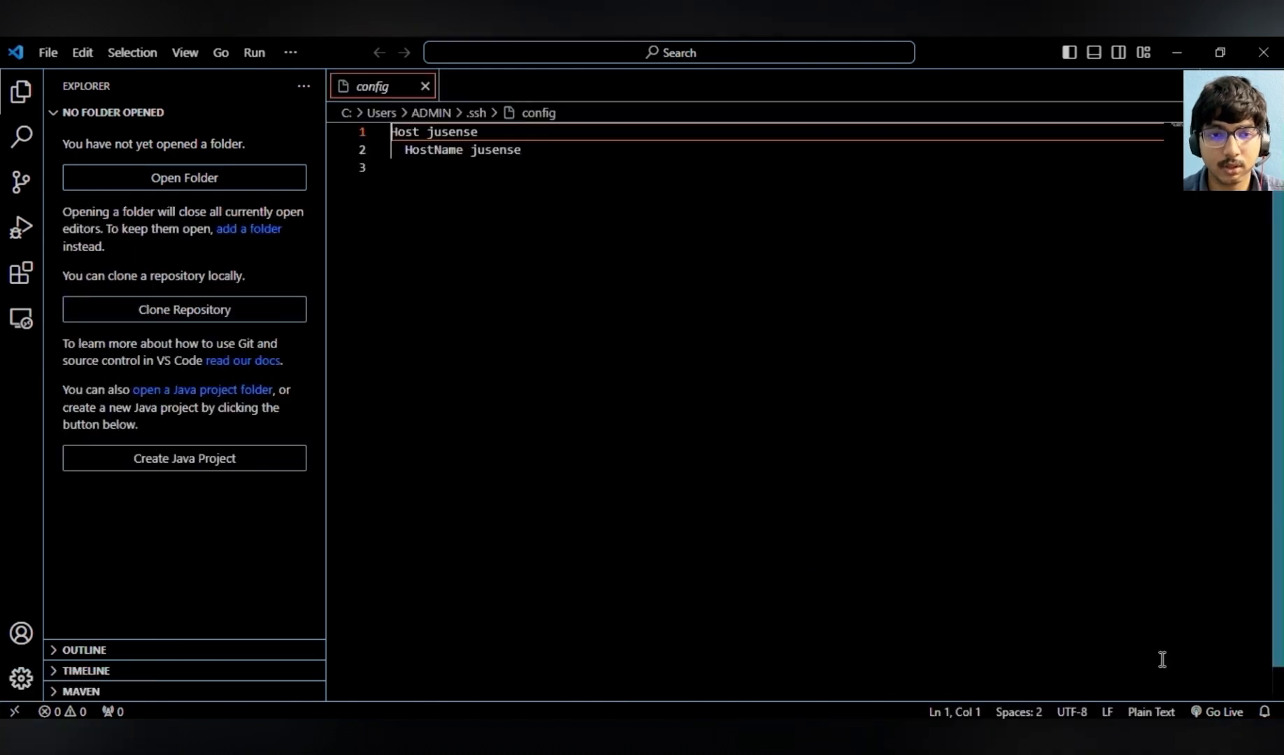
- Add a User line with the VM username and an IdentityFile line to the jusense host entry
{"action": "left_click", "coordinate": [527, 151]}
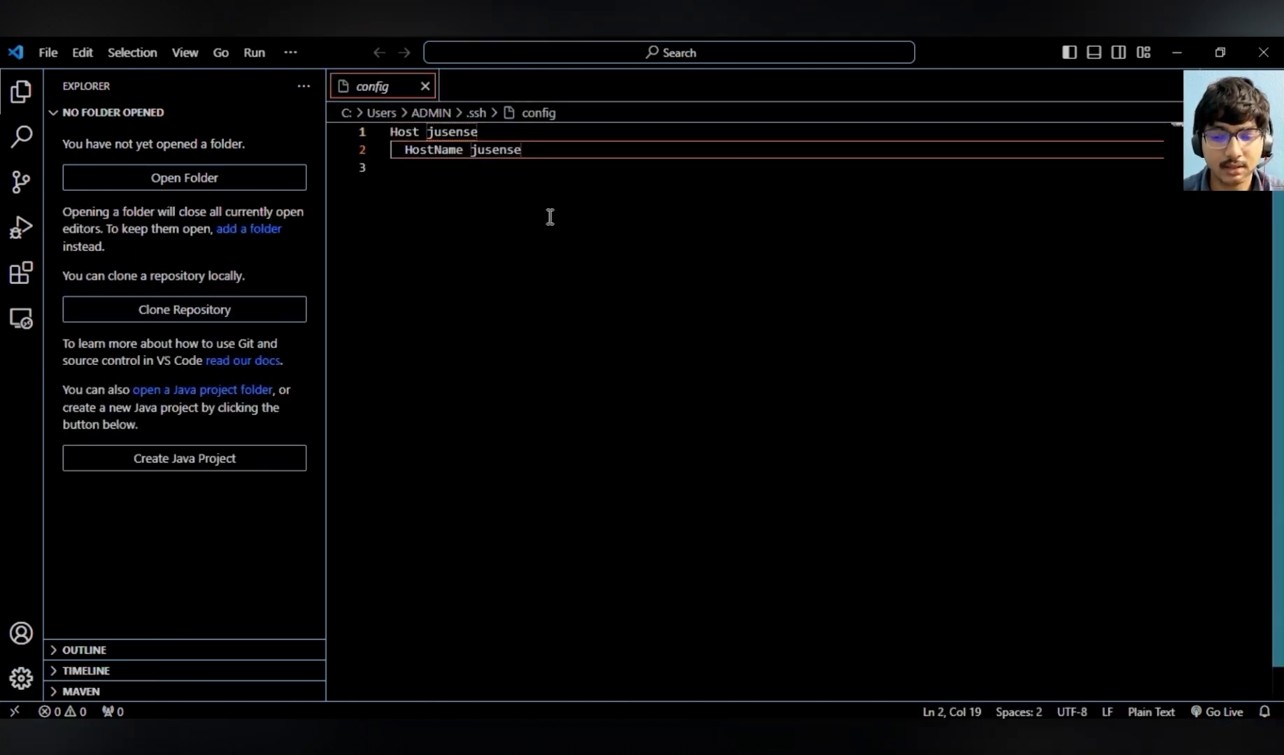
{"action": "key", "text": "Return"}
{"action": "type", "text": "Us"}
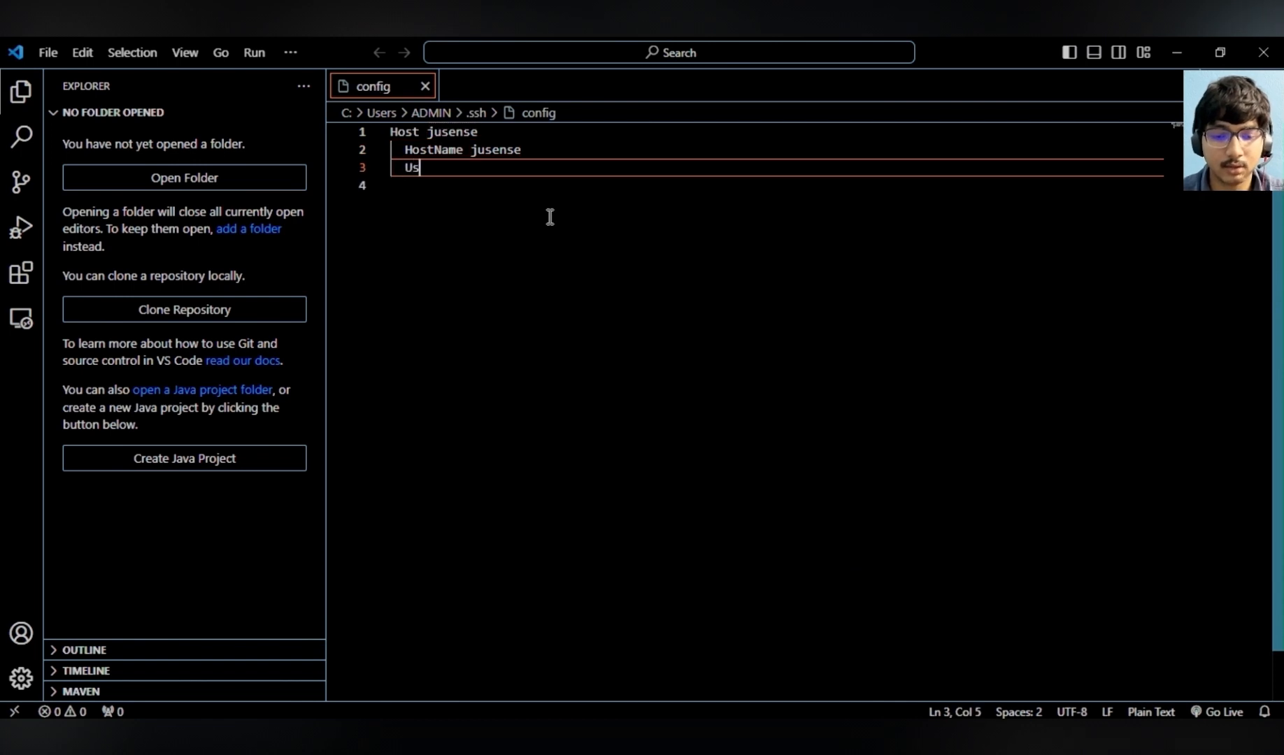
{"action": "type", "text": "er agniv"}
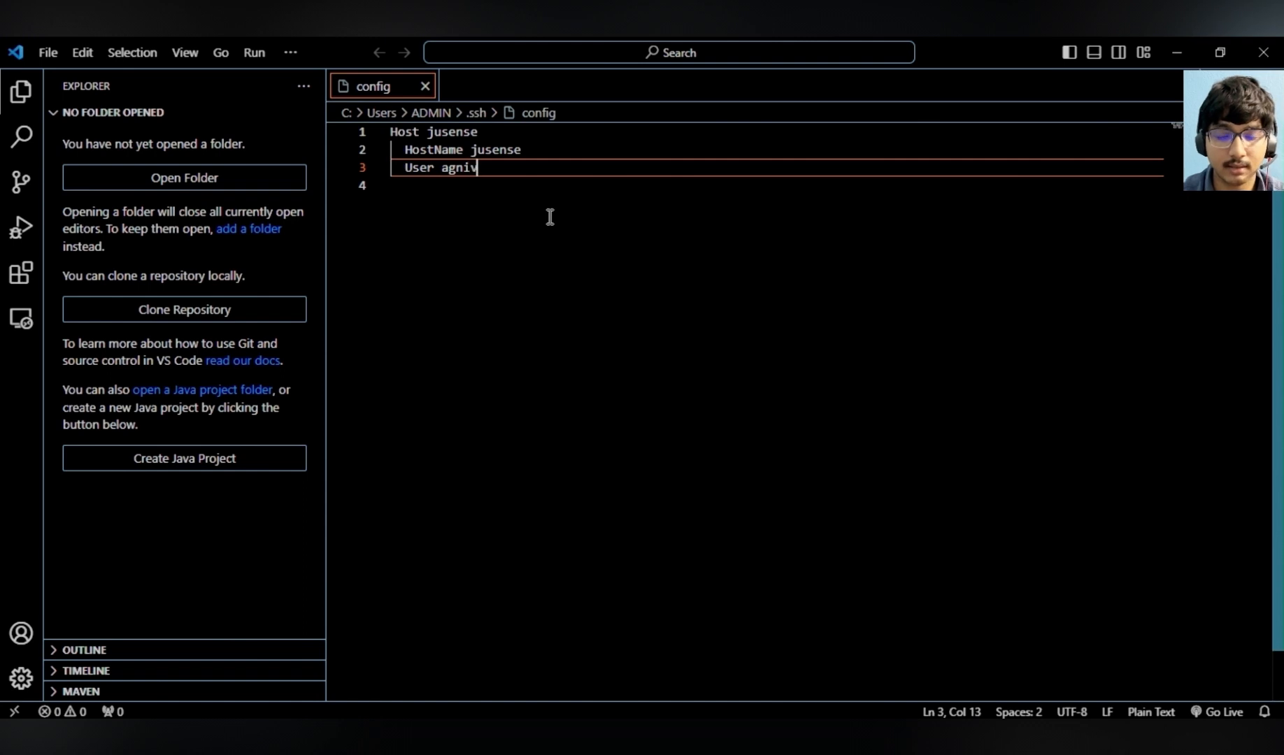
{"action": "key", "text": "Return"}
{"action": "type", "text": "Iden"}
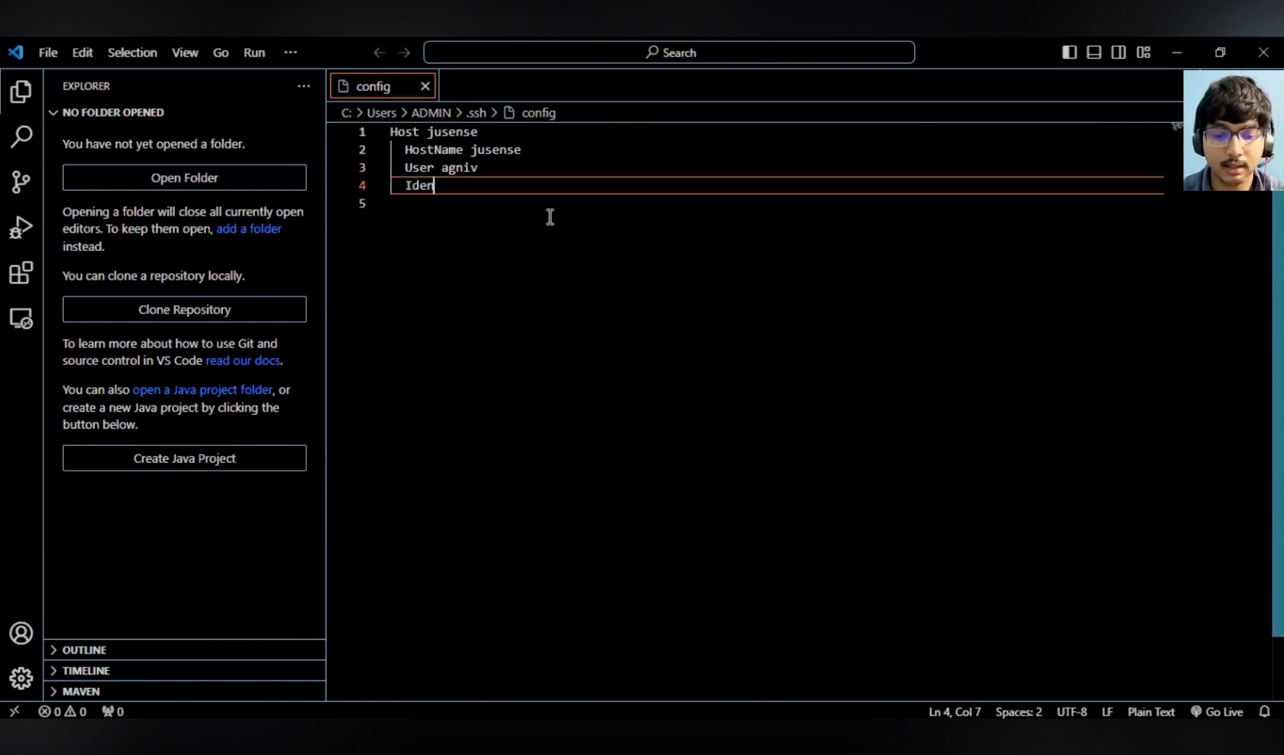
{"action": "type", "text": "tityFile"}
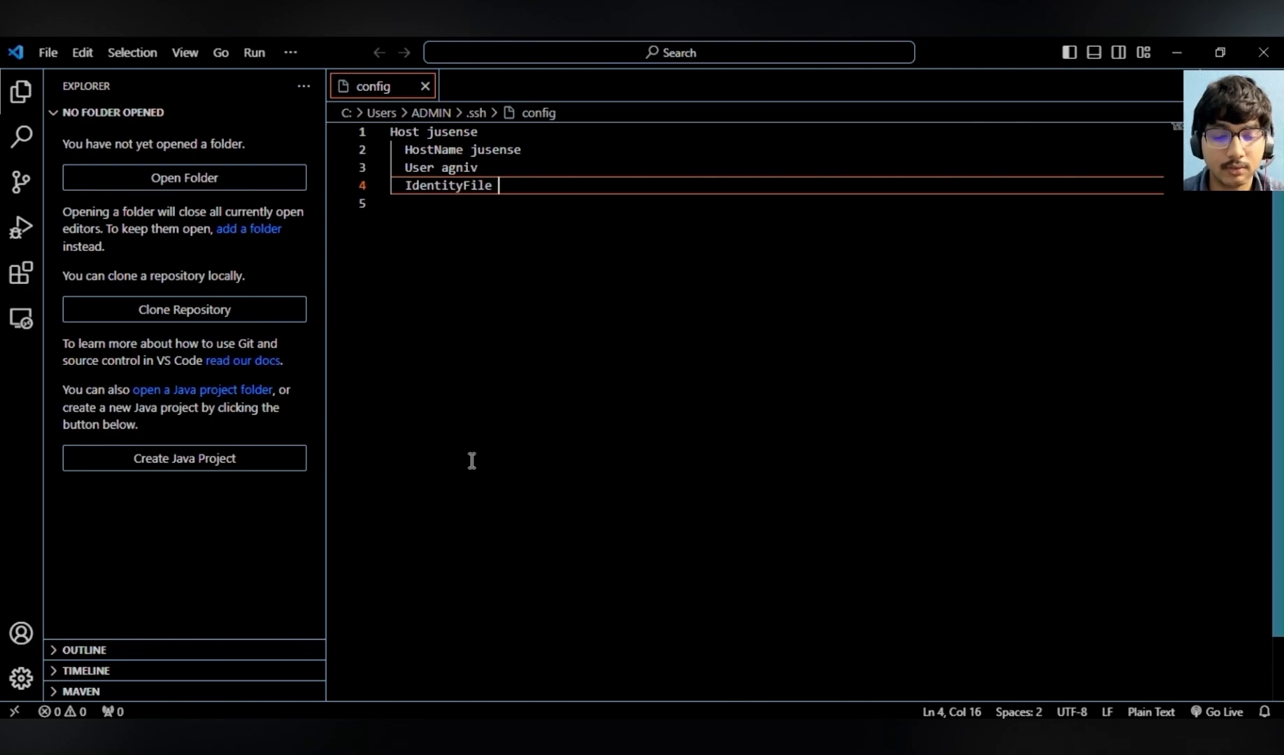
- Copy the path of jusense1.pem from Documents and paste it as the IdentityFile value
{"action": "left_click", "coordinate": [168, 738]}
{"action": "left_click", "coordinate": [762, 588]}
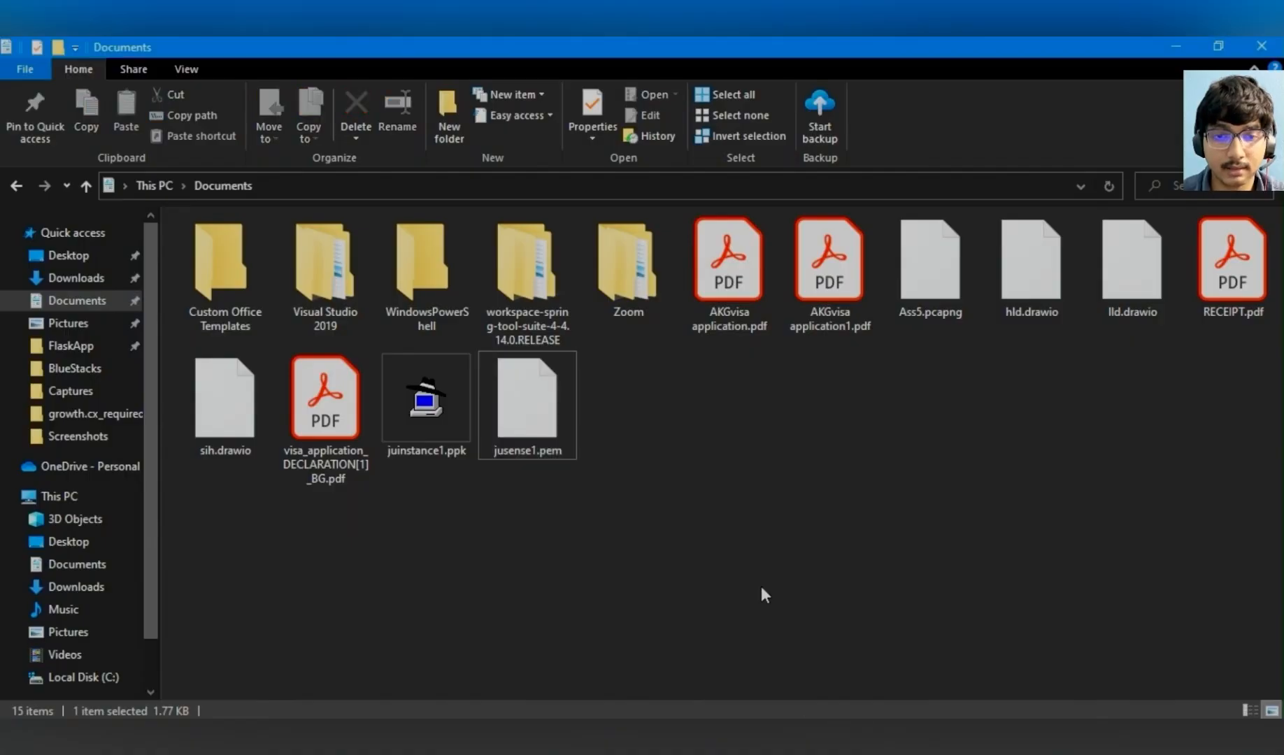
{"action": "left_click", "coordinate": [540, 442]}
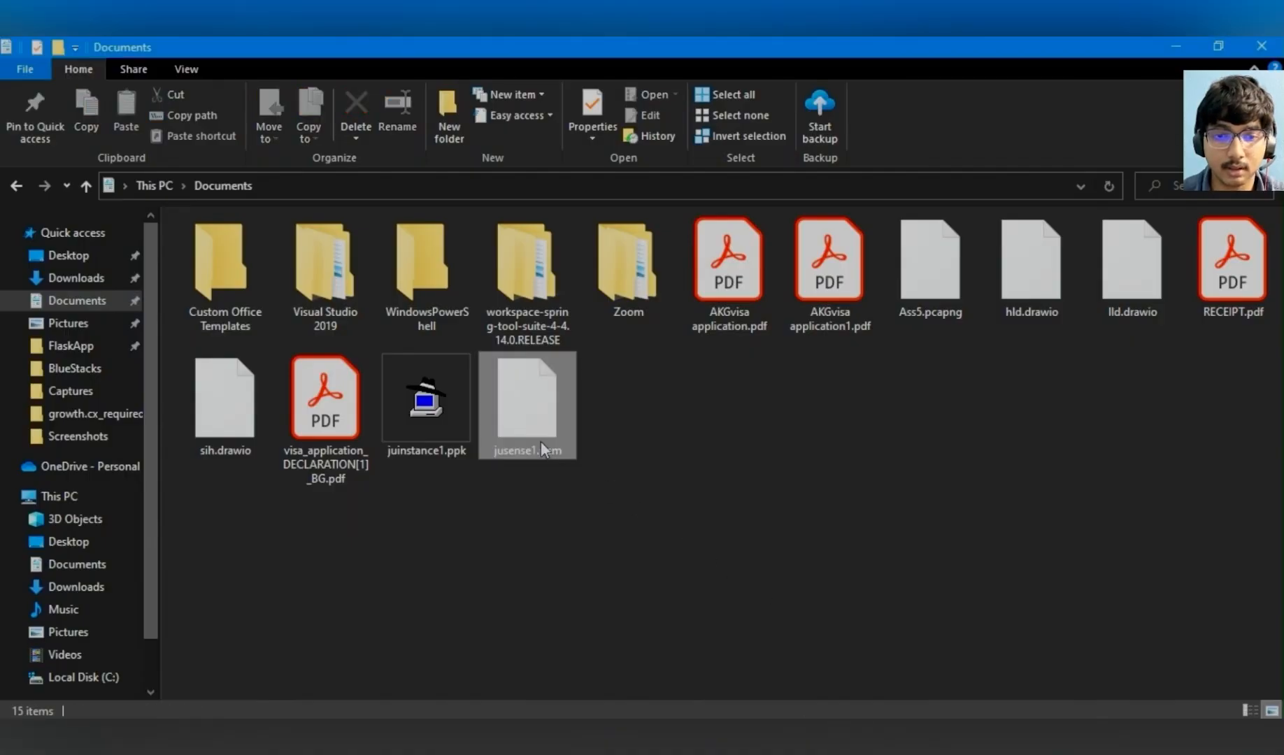
{"action": "left_click", "coordinate": [168, 122]}
{"action": "key", "text": "alt+Tab"}
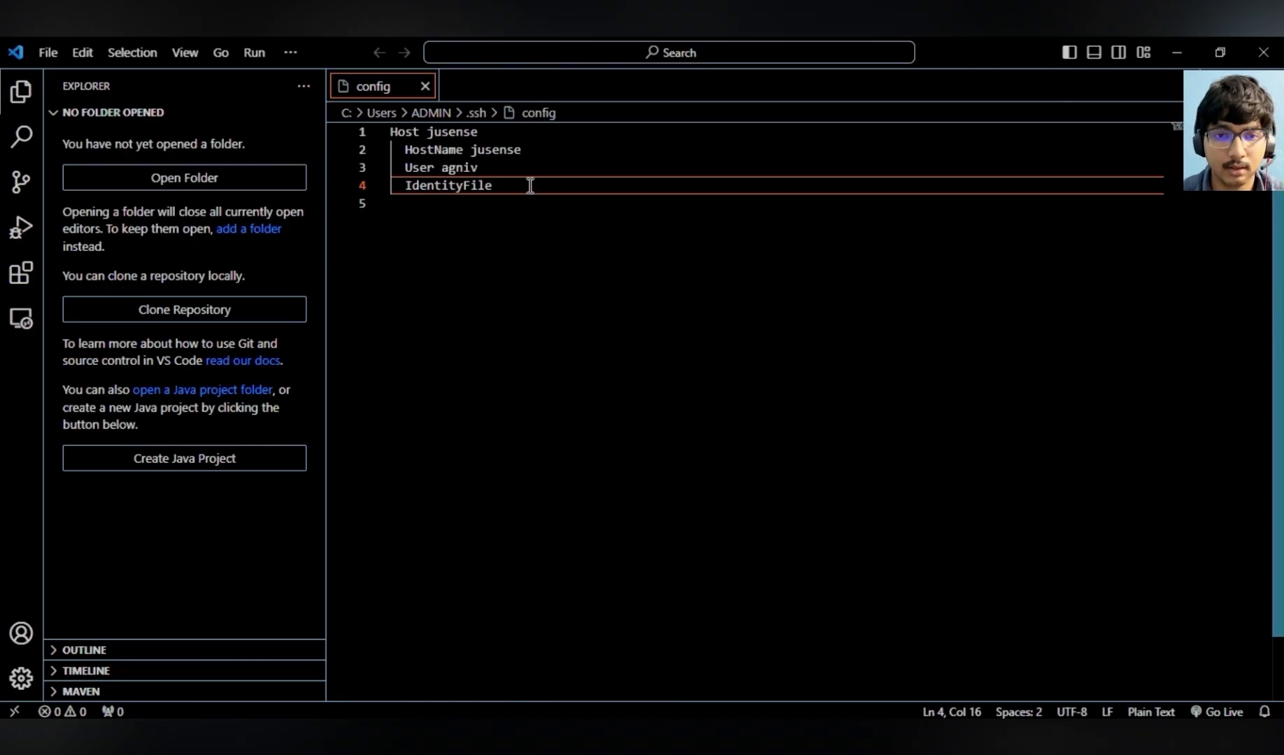
{"action": "type", "text": "\"C:\\Users\\ADMIN\\Documents\\jusense1.pem\""}
- Replace the HostName value with the VM's external IP 34.23.18.21 copied from the VM instances page
{"action": "left_click_drag", "start_coordinate": [523, 150], "coordinate": [473, 153]}
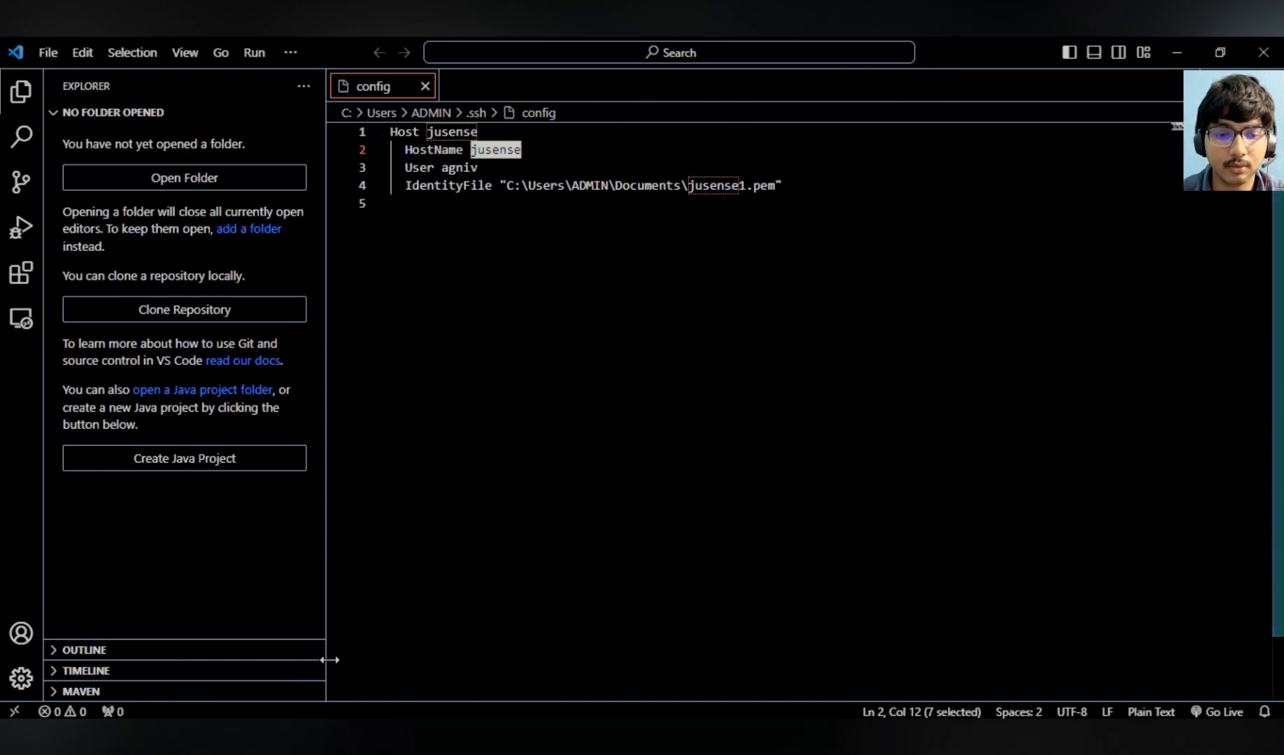
{"action": "left_click", "coordinate": [318, 733]}
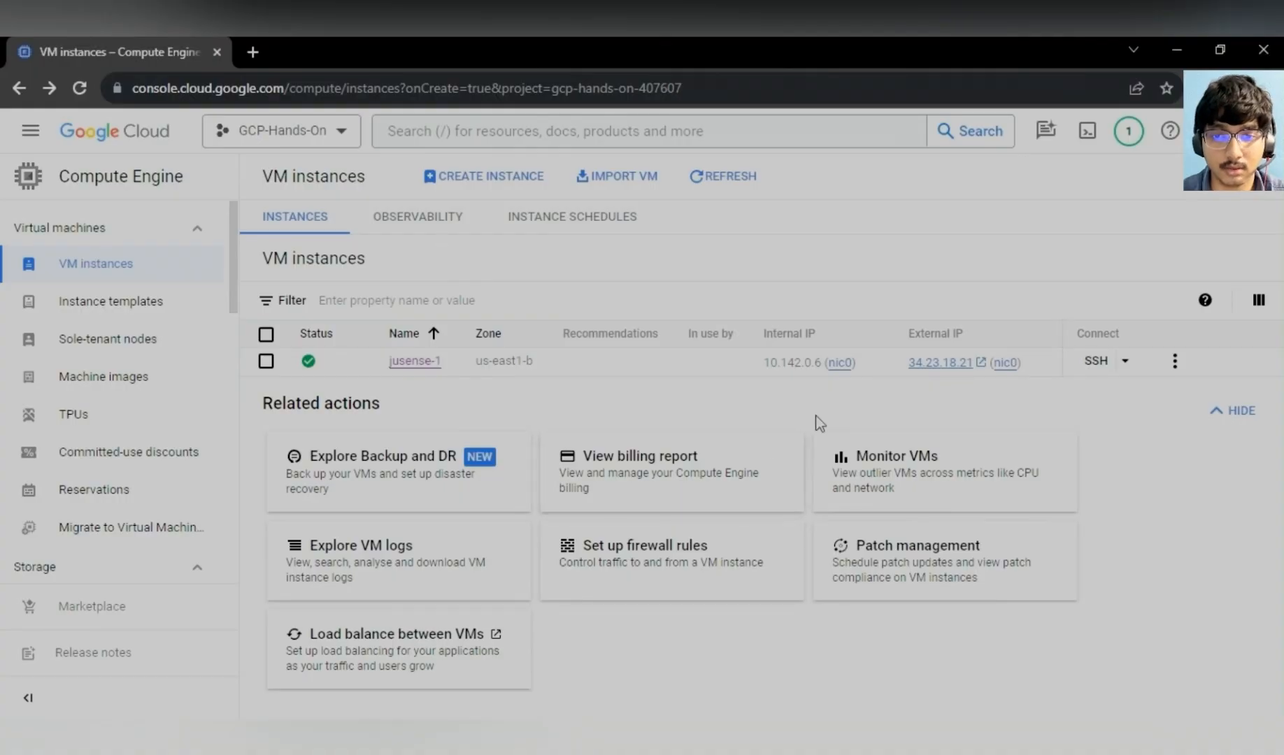
{"action": "left_click_drag", "start_coordinate": [906, 362], "coordinate": [977, 365]}
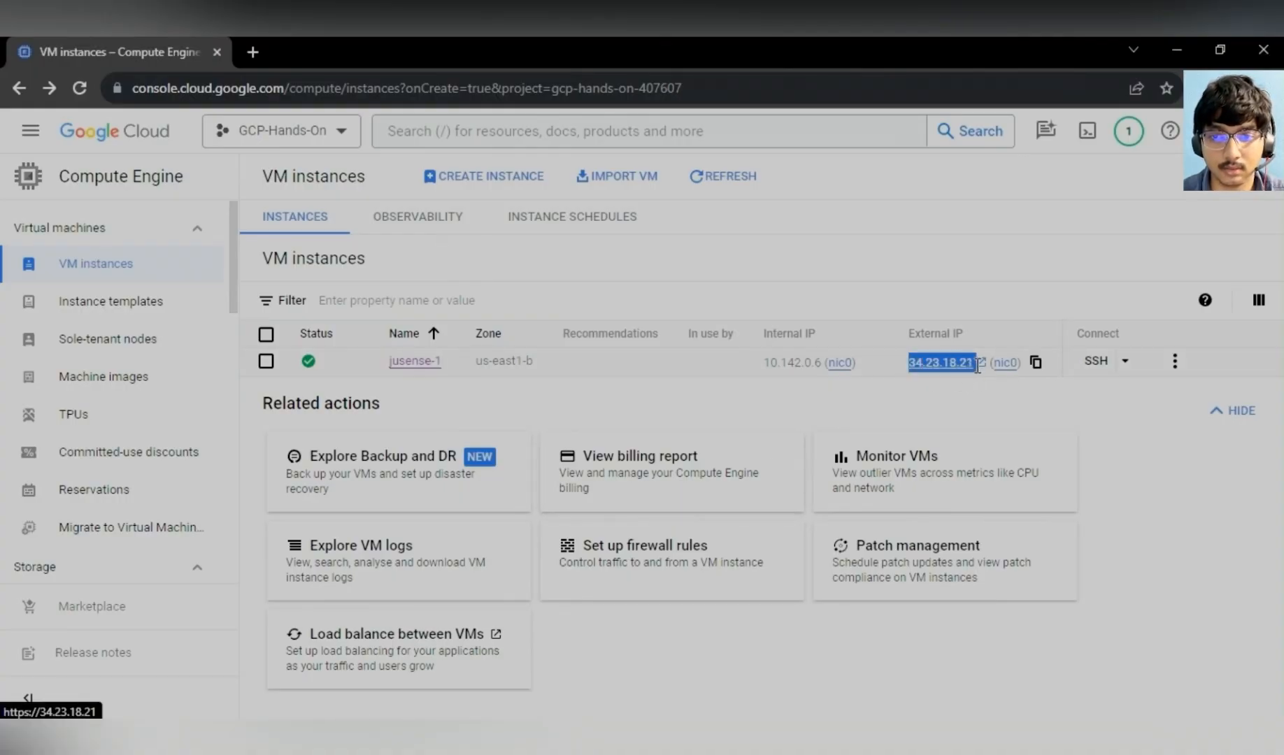
{"action": "key", "text": "ctrl+c"}
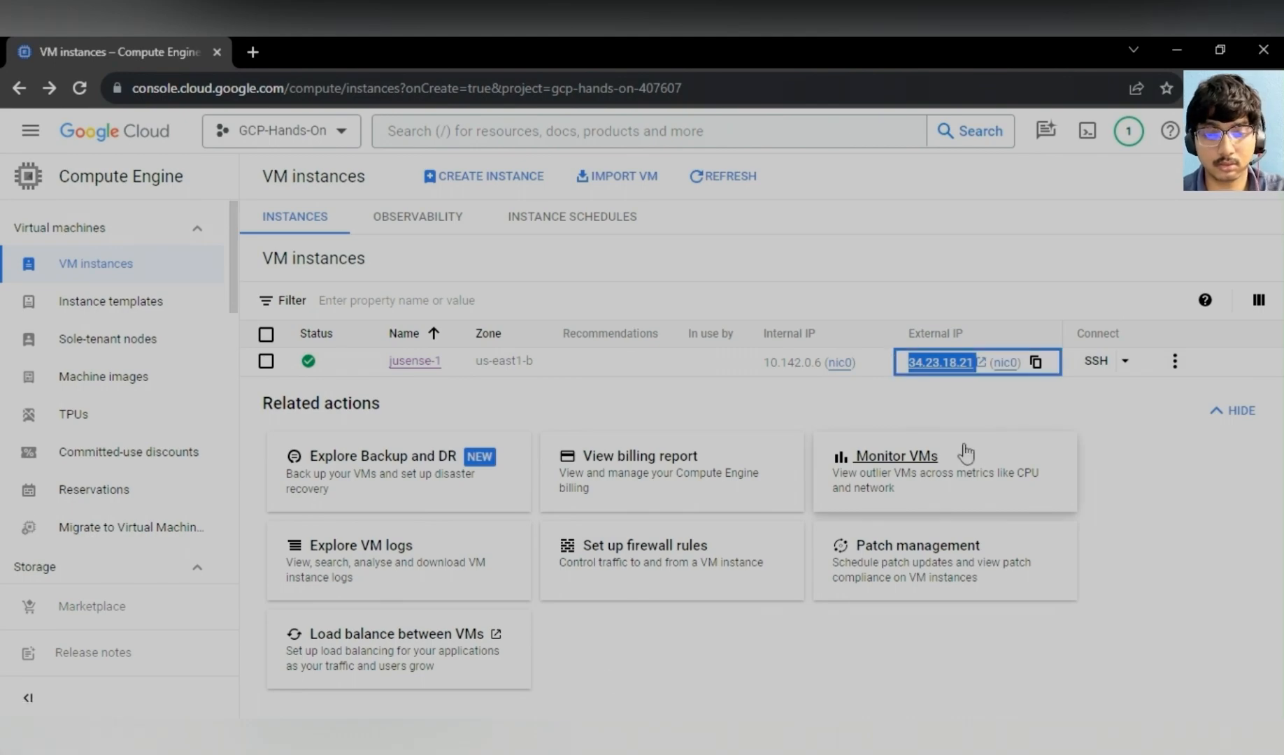
{"action": "key", "text": "alt+Tab"}
{"action": "left_click", "coordinate": [518, 168]}
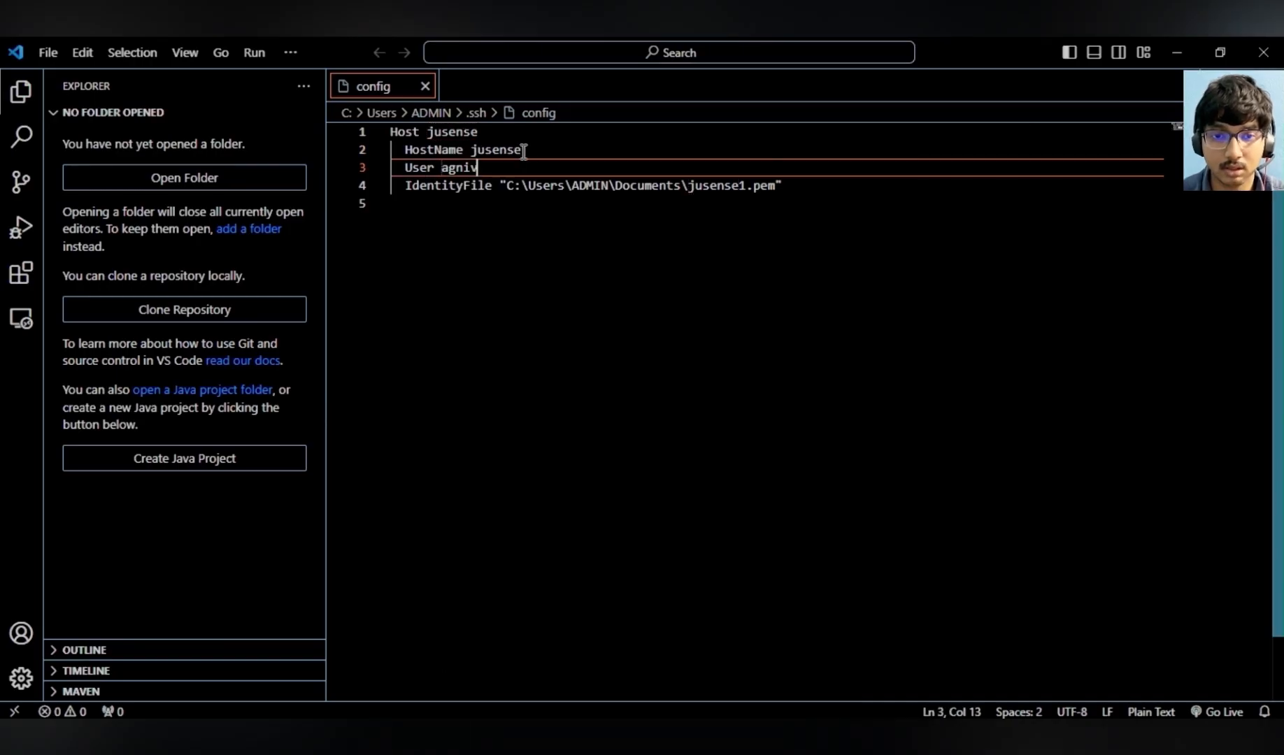
{"action": "left_click_drag", "start_coordinate": [522, 150], "coordinate": [470, 151]}
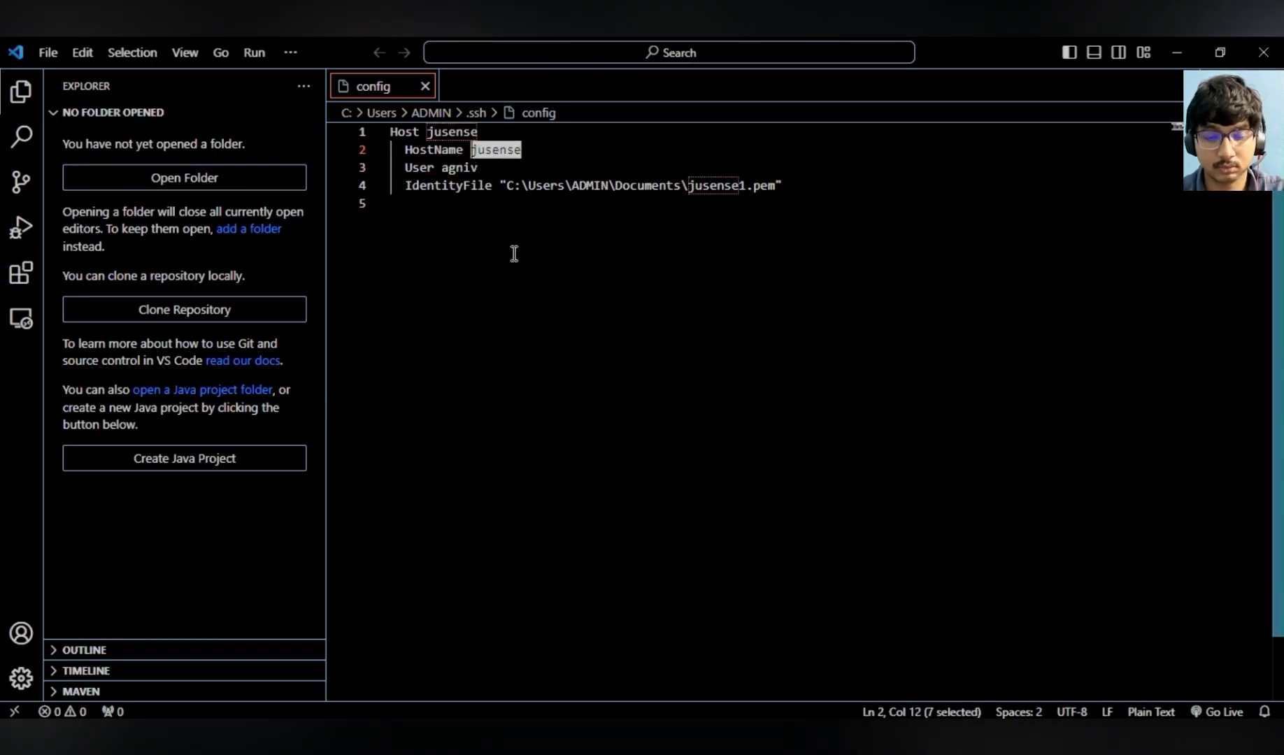
{"action": "key", "text": "ctrl+v"}
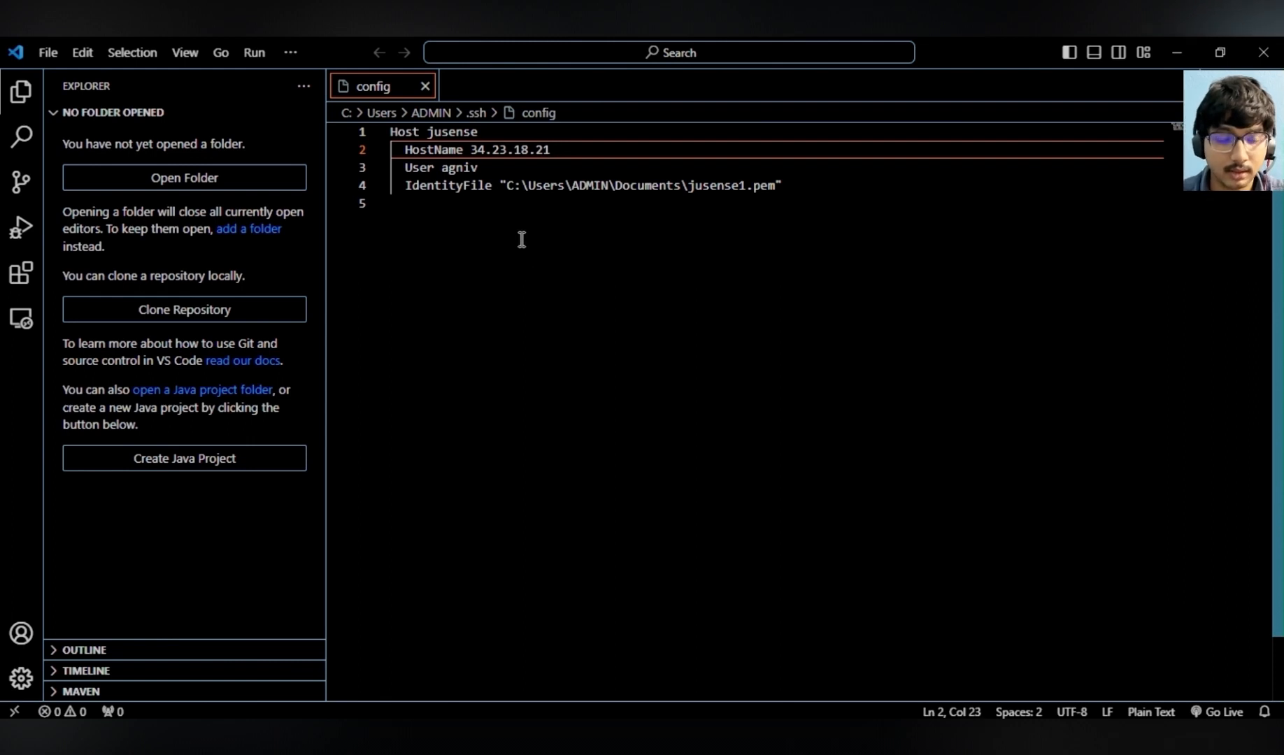
- Connect to the jusense SSH host in a new window and focus its remote terminal
{"action": "left_click", "coordinate": [14, 712]}
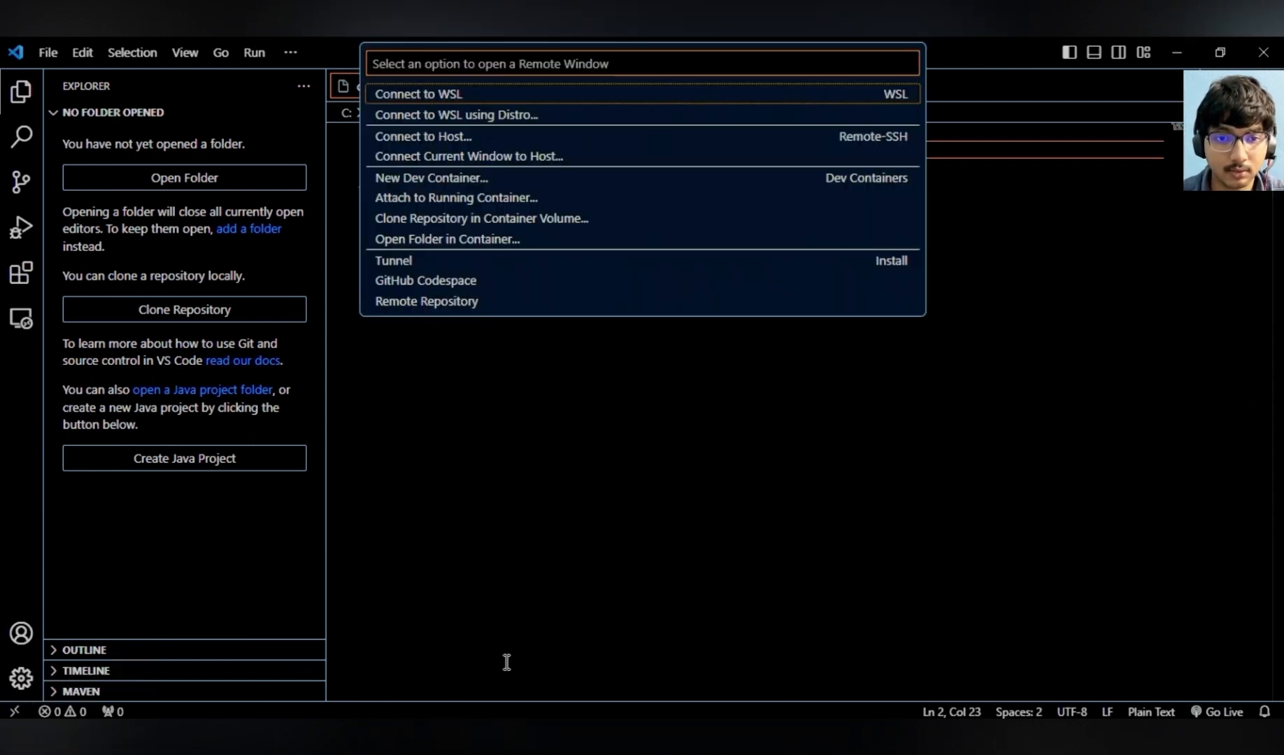
{"action": "left_click", "coordinate": [475, 137]}
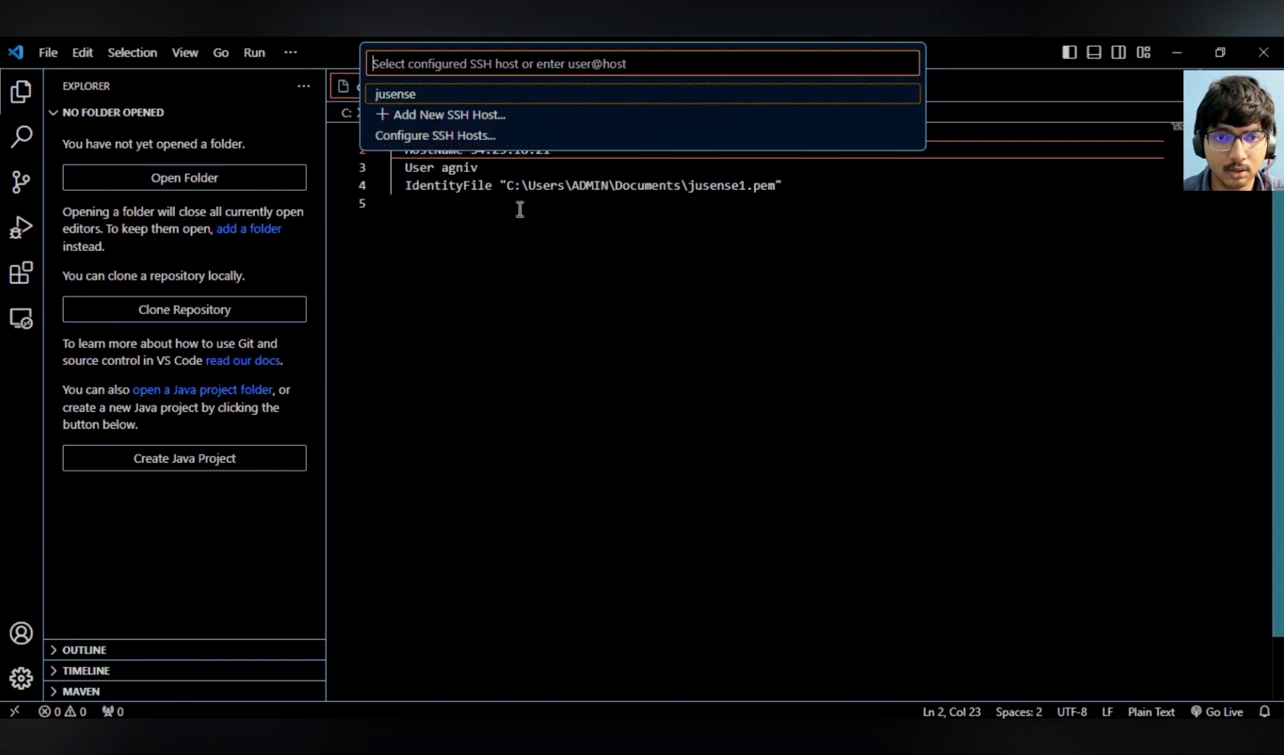
{"action": "left_click", "coordinate": [435, 95]}
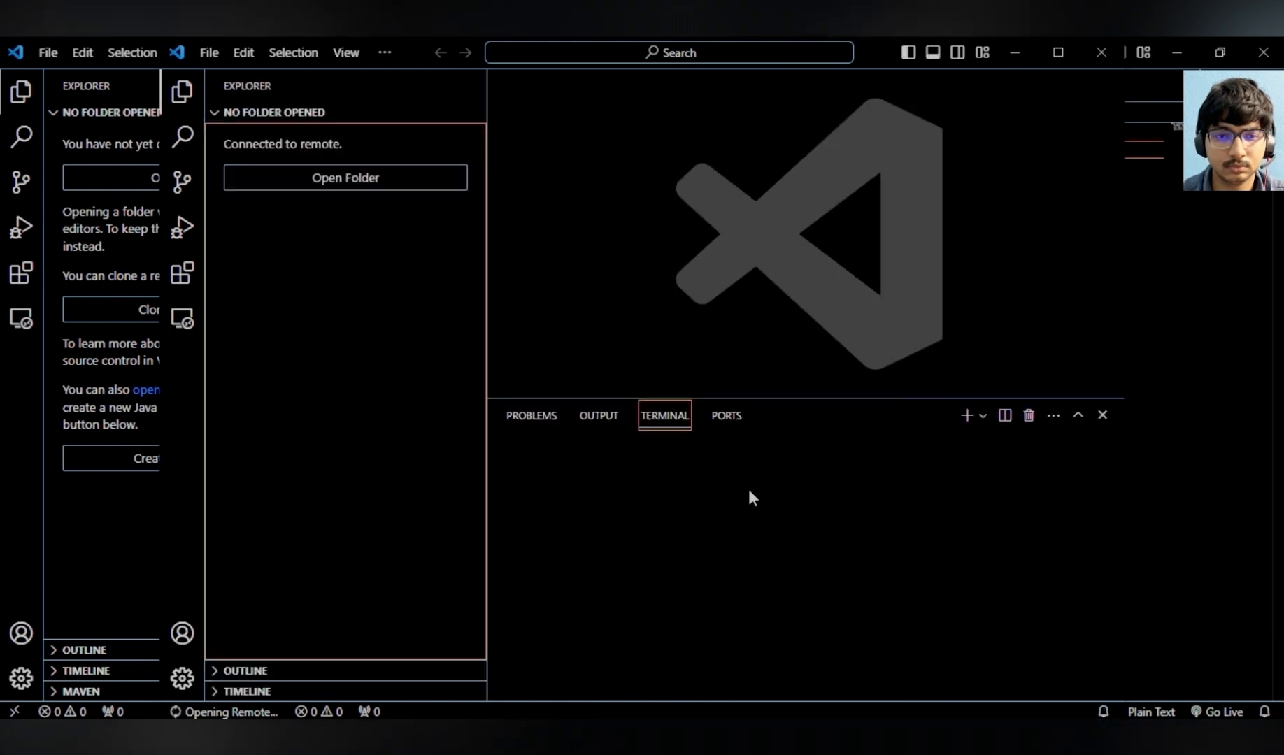
{"action": "left_click", "coordinate": [1064, 54]}
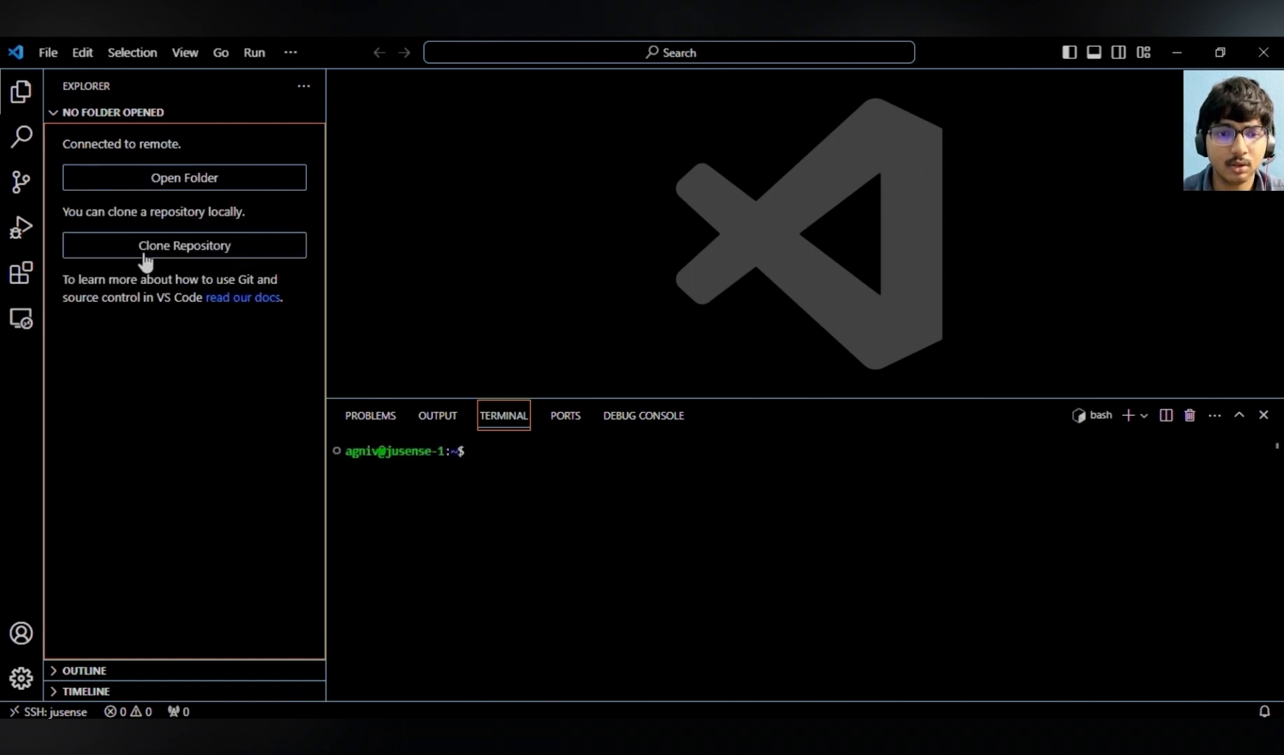
{"action": "left_click", "coordinate": [489, 455]}
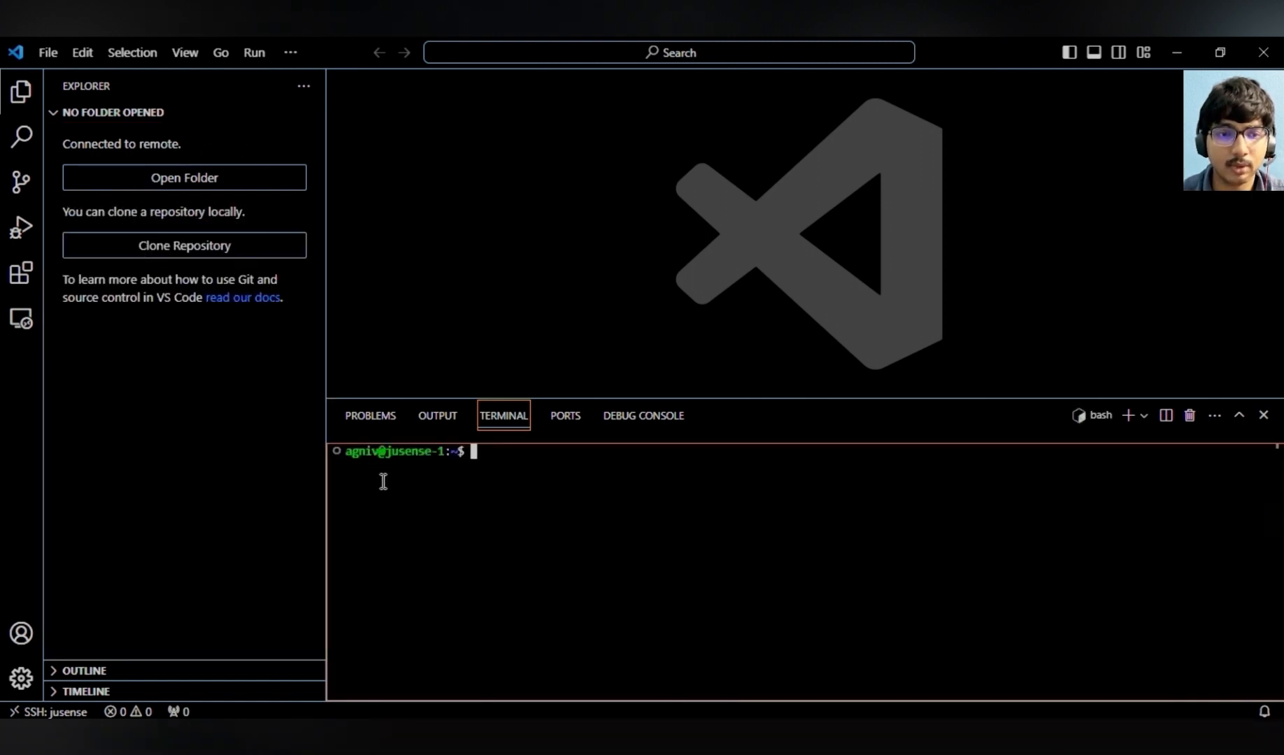
- Open the remote test folder inside the home directory
{"action": "left_click", "coordinate": [39, 56]}
{"action": "left_click", "coordinate": [92, 190]}
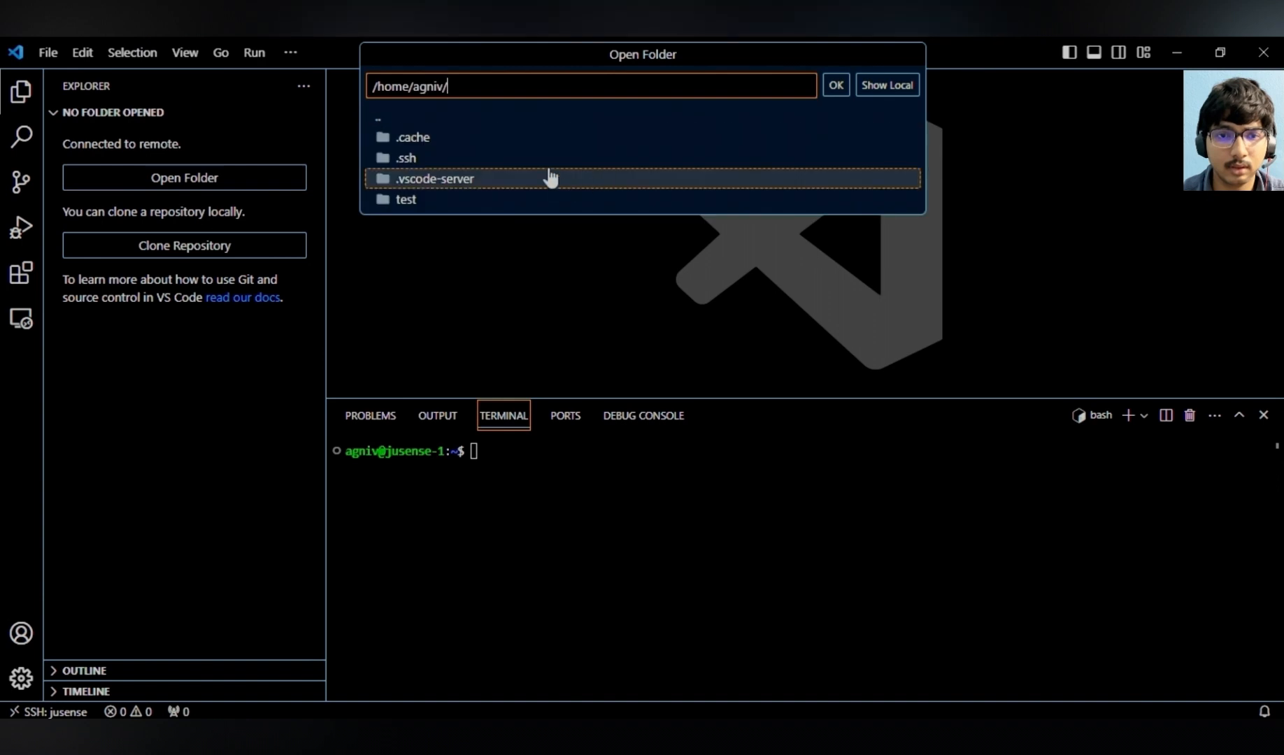
{"action": "left_click", "coordinate": [442, 204]}
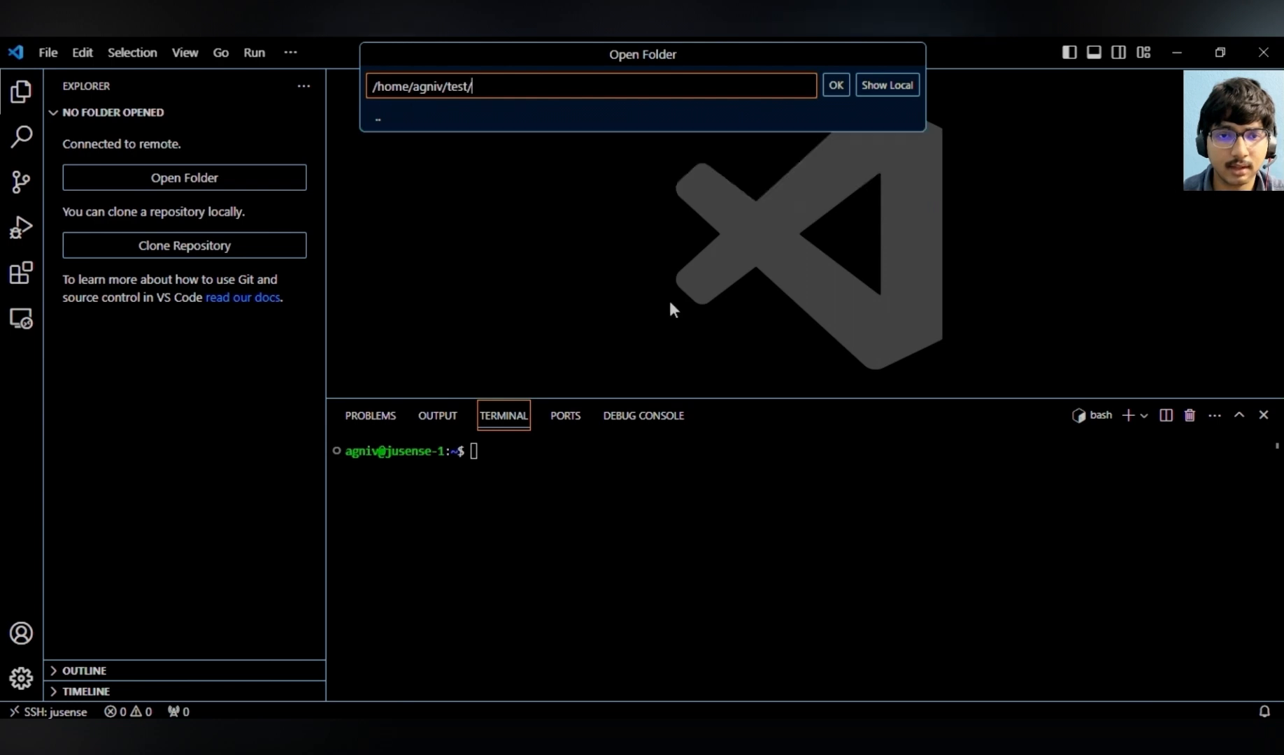
{"action": "left_click", "coordinate": [835, 85]}
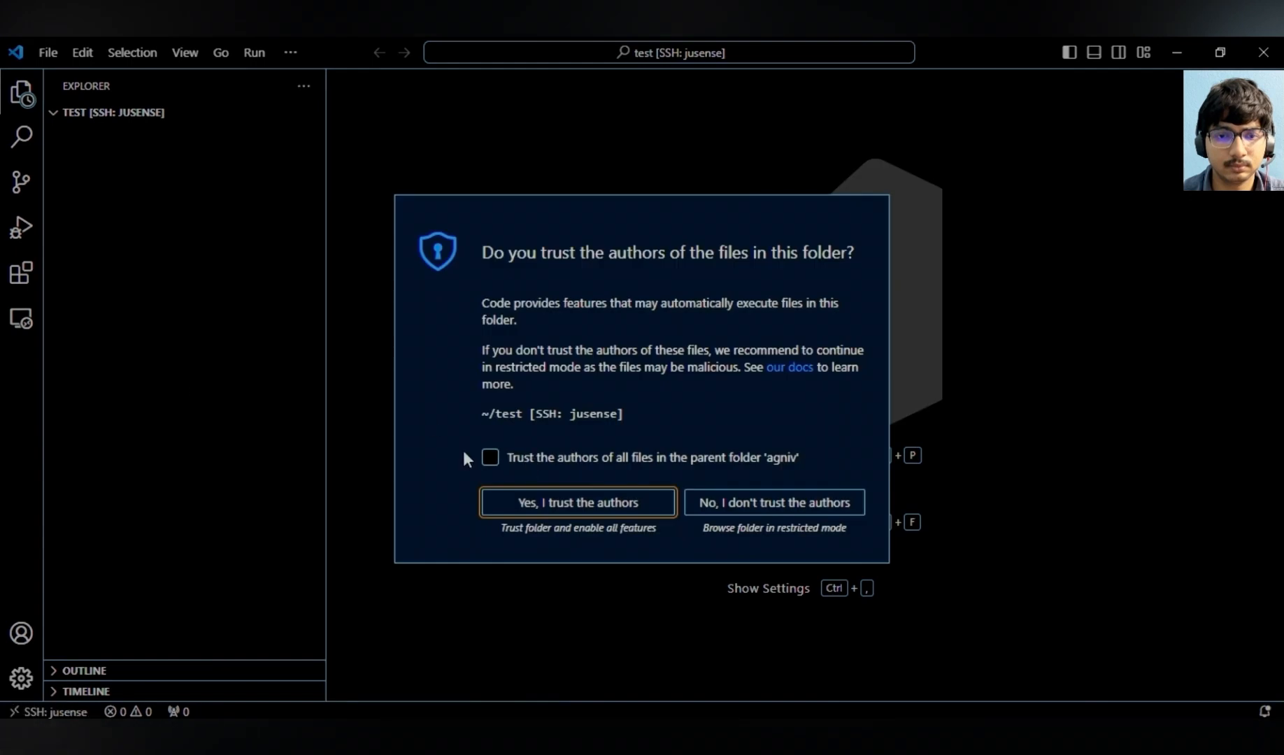
- Trust the authors of the folder and its parent folder, and open file.py
{"action": "left_click", "coordinate": [490, 458]}
{"action": "left_click", "coordinate": [537, 507]}
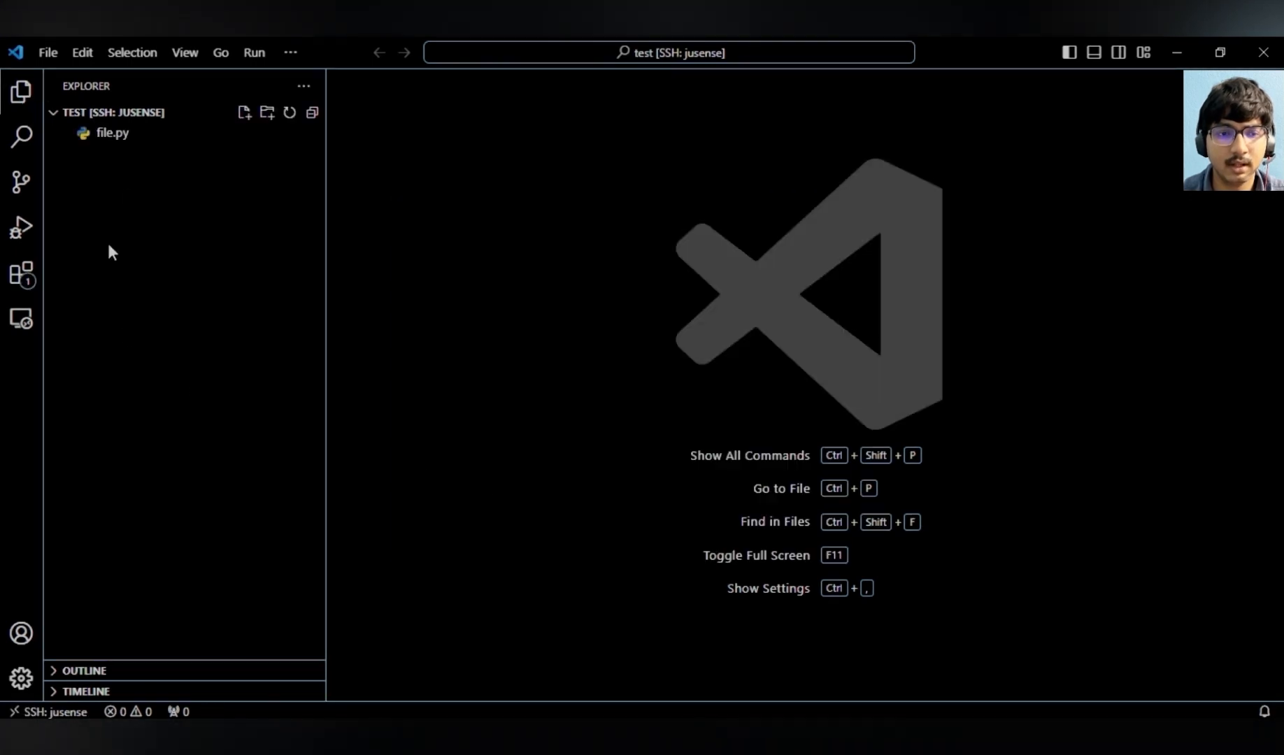
{"action": "left_click", "coordinate": [122, 133]}
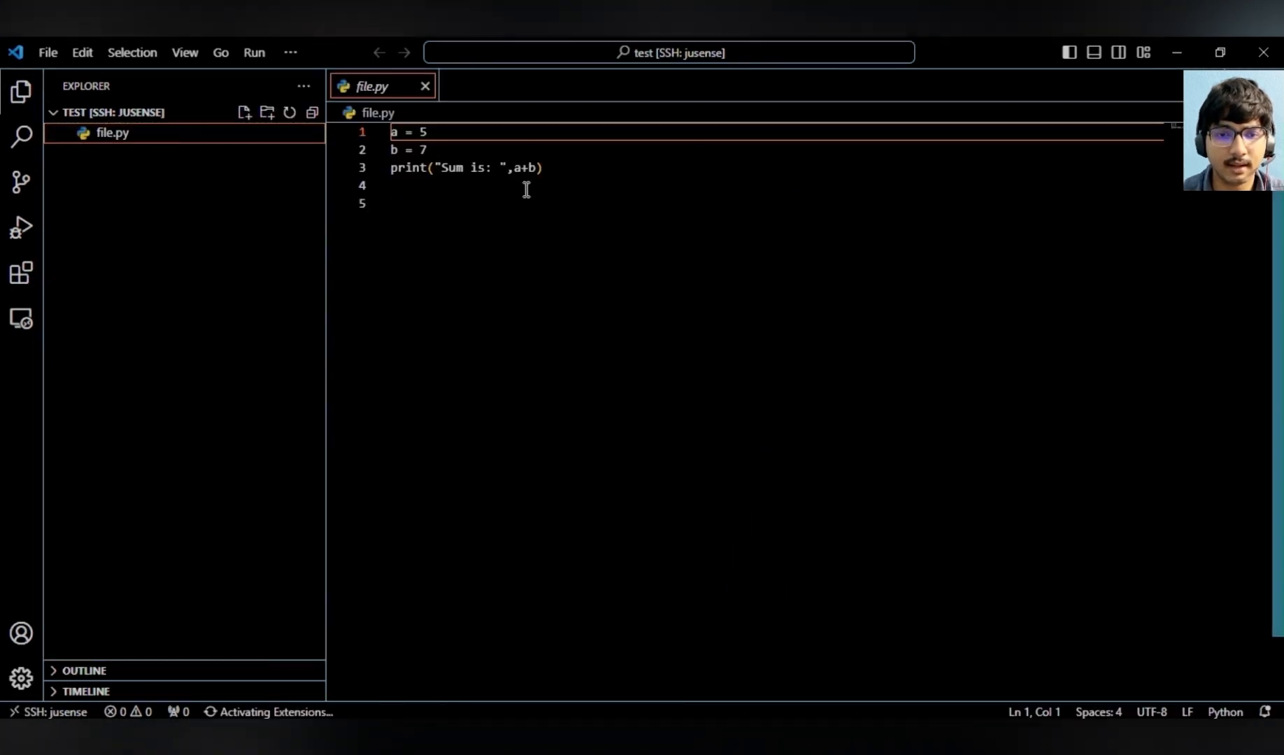
- Create a new file named code.py in the remote test folder
{"action": "left_click_drag", "start_coordinate": [540, 168], "coordinate": [376, 142]}
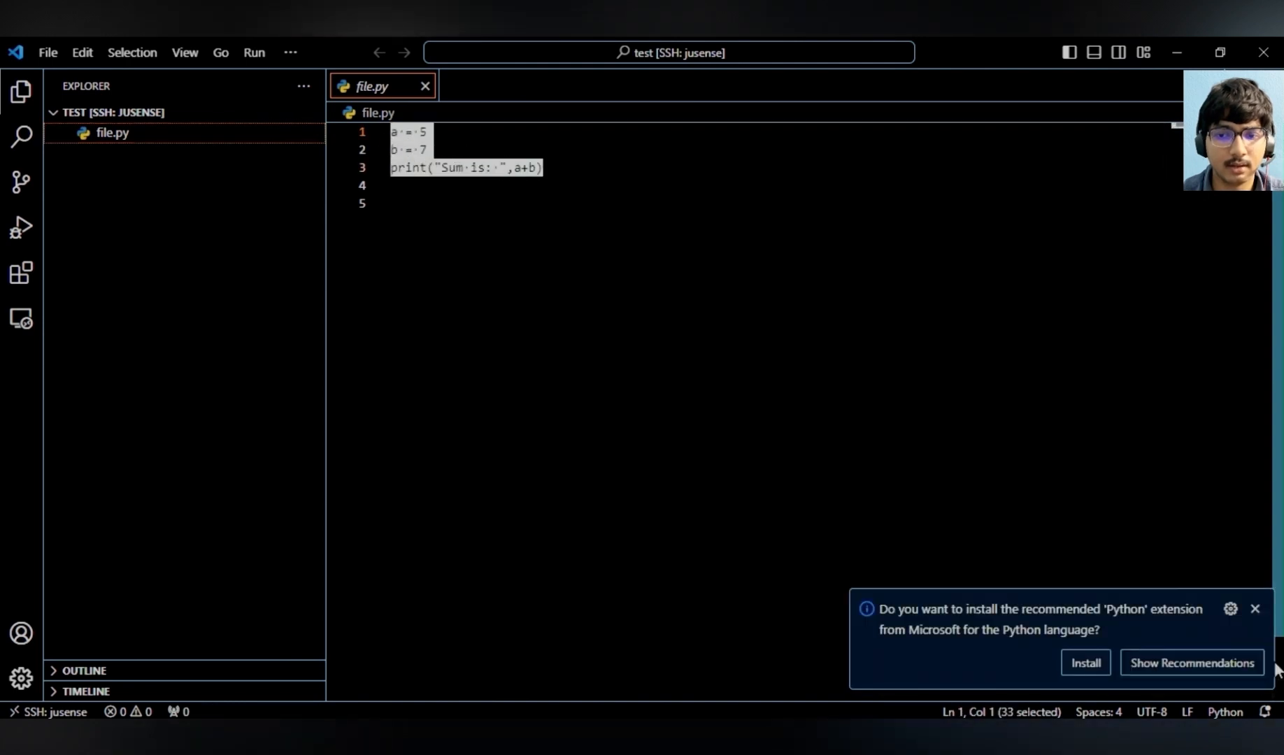
{"action": "left_click", "coordinate": [1254, 609]}
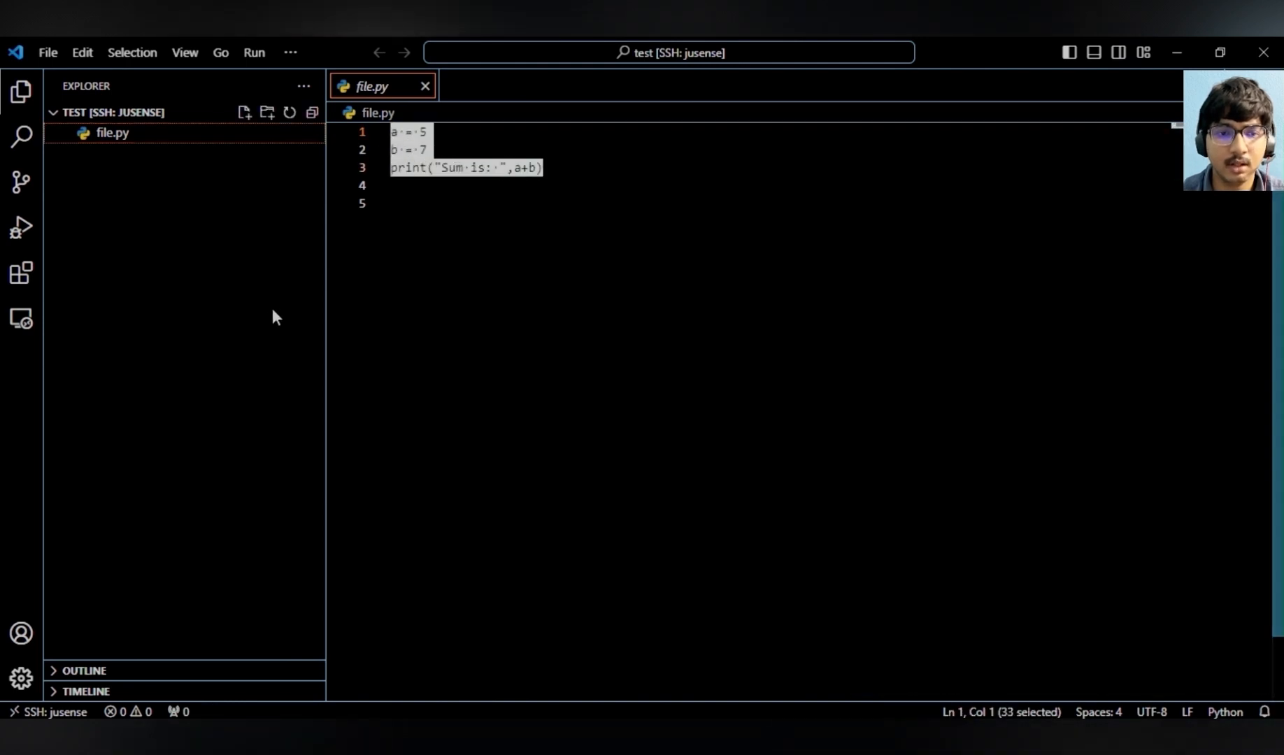
{"action": "left_click", "coordinate": [244, 112]}
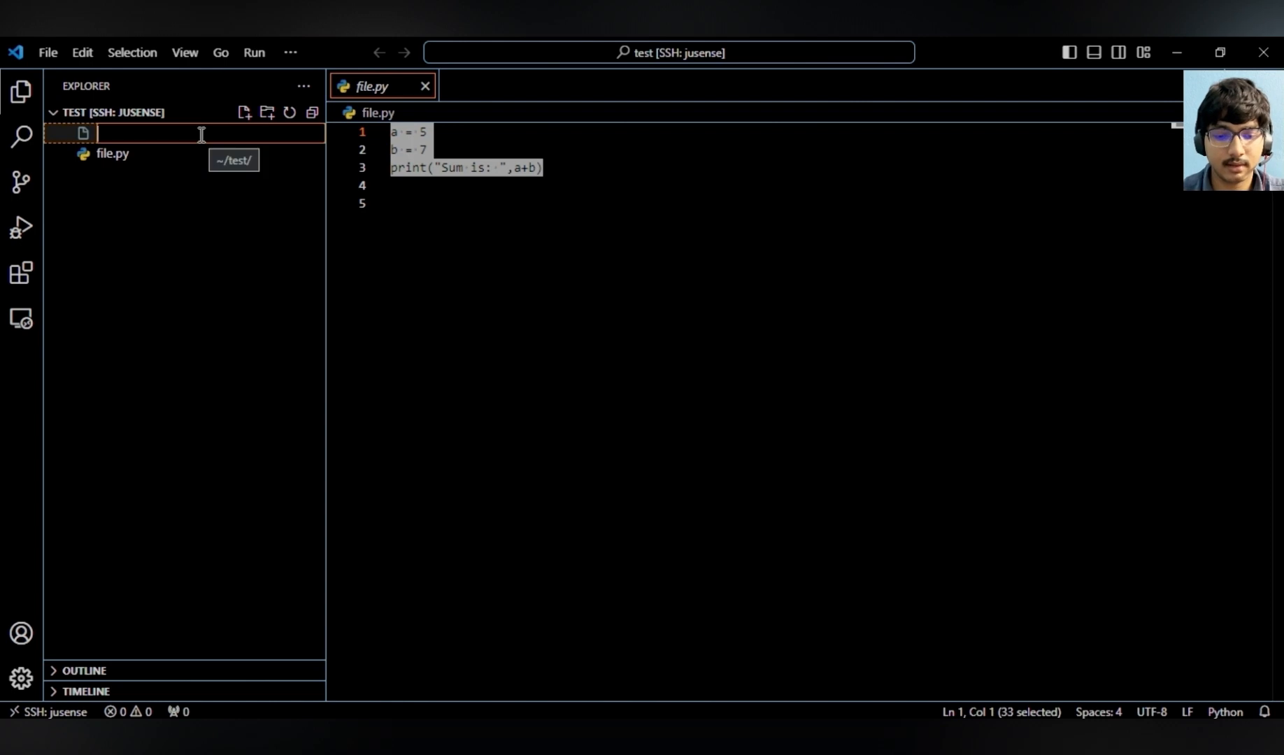
{"action": "type", "text": "cod"}
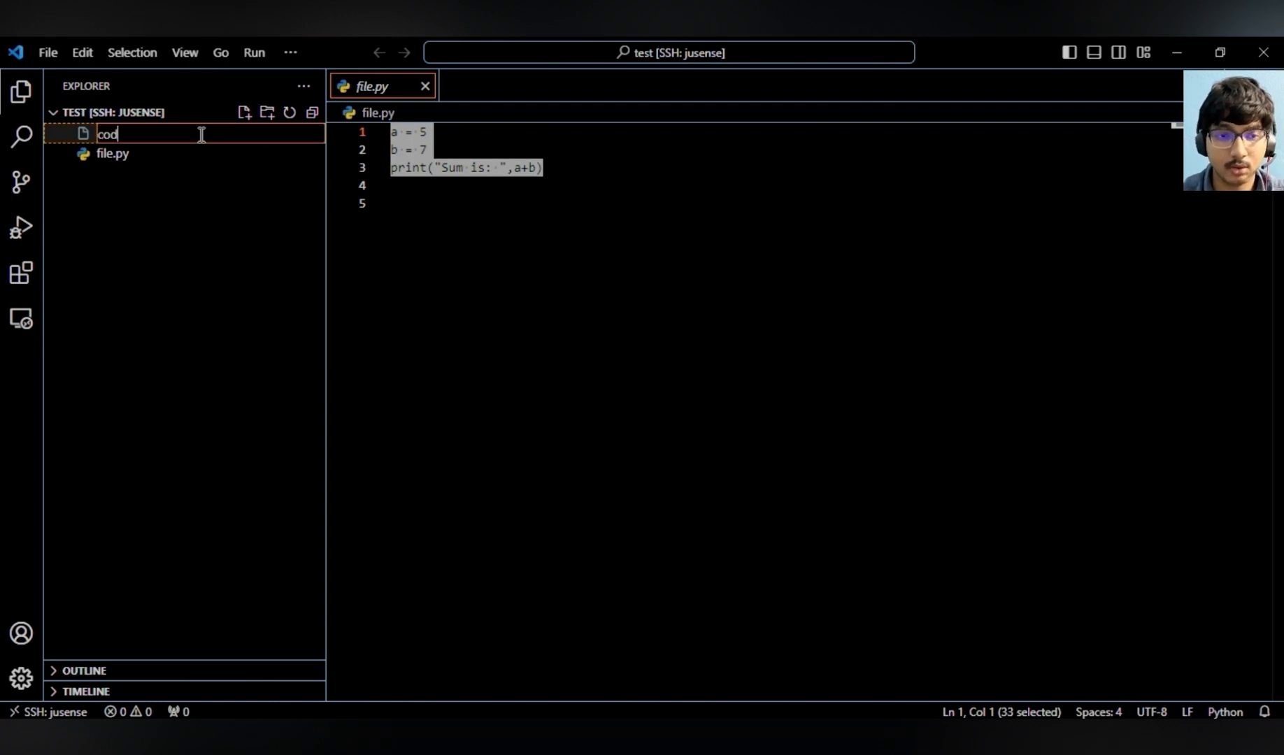
{"action": "type", "text": "e.py"}
{"action": "key", "text": "Return"}
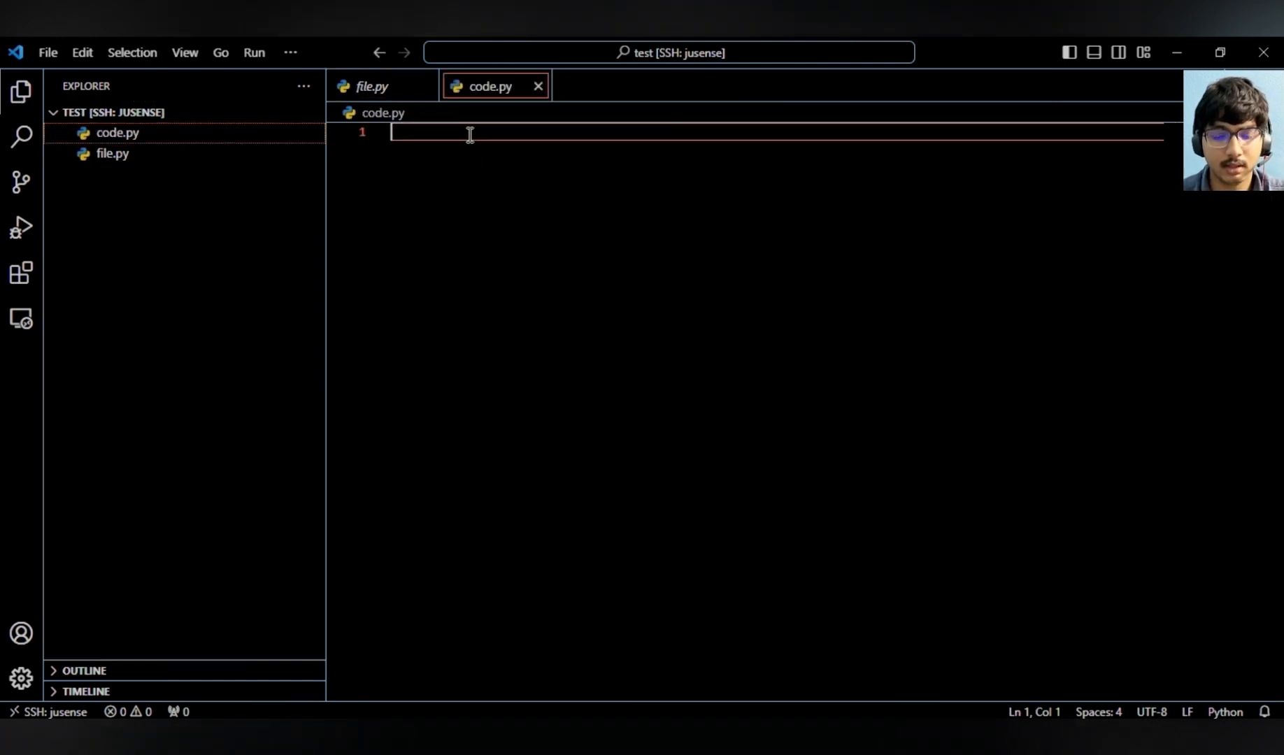
- Write nested loops in code.py: for i in range(1,6): and an indented for j in range(1,i+1):
{"action": "type", "text": "for "}
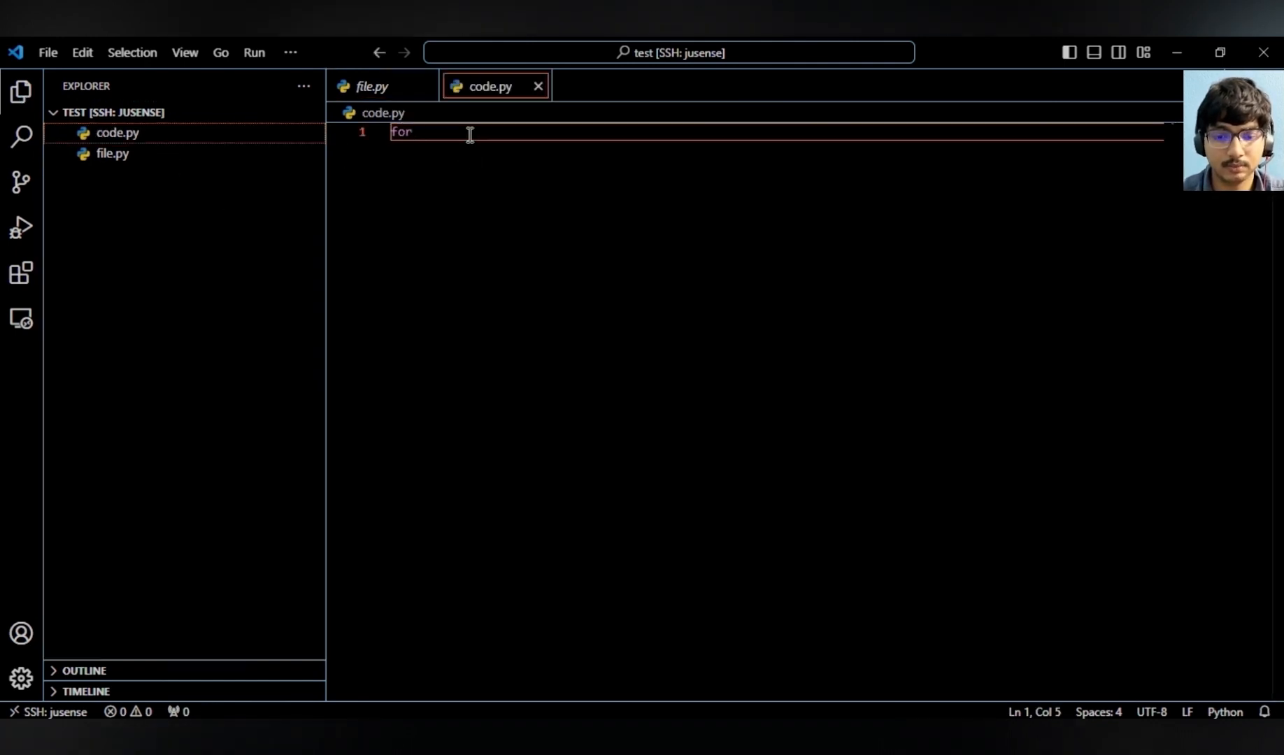
{"action": "type", "text": "i in rang"}
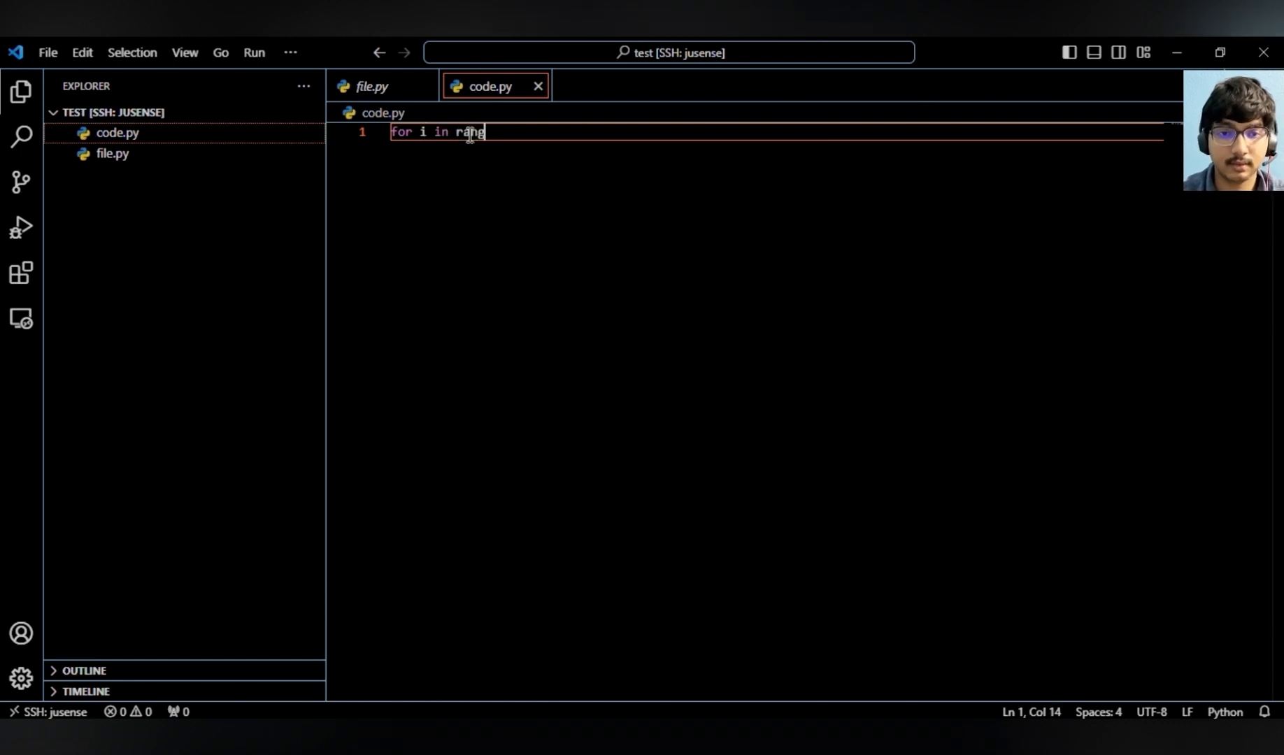
{"action": "type", "text": "e("}
{"action": "type", "text": "1,6)"}
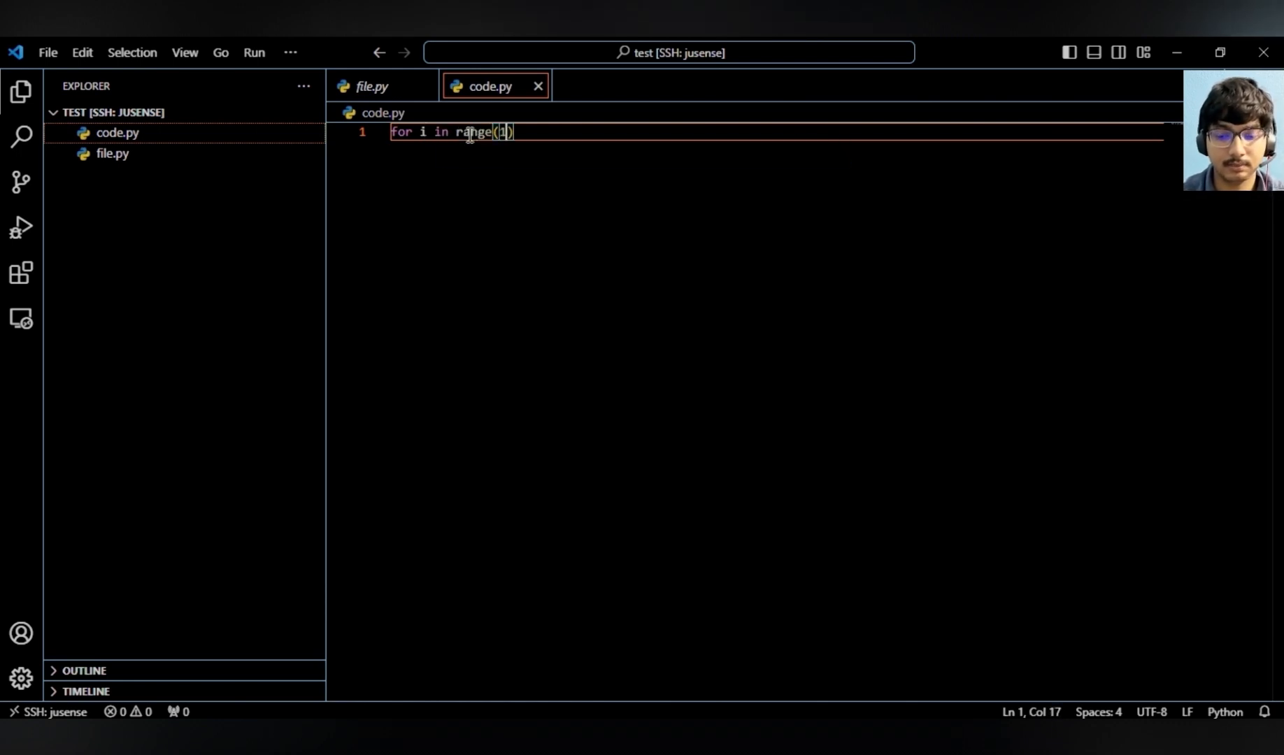
{"action": "type", "text": ":"}
{"action": "key", "text": "Return"}
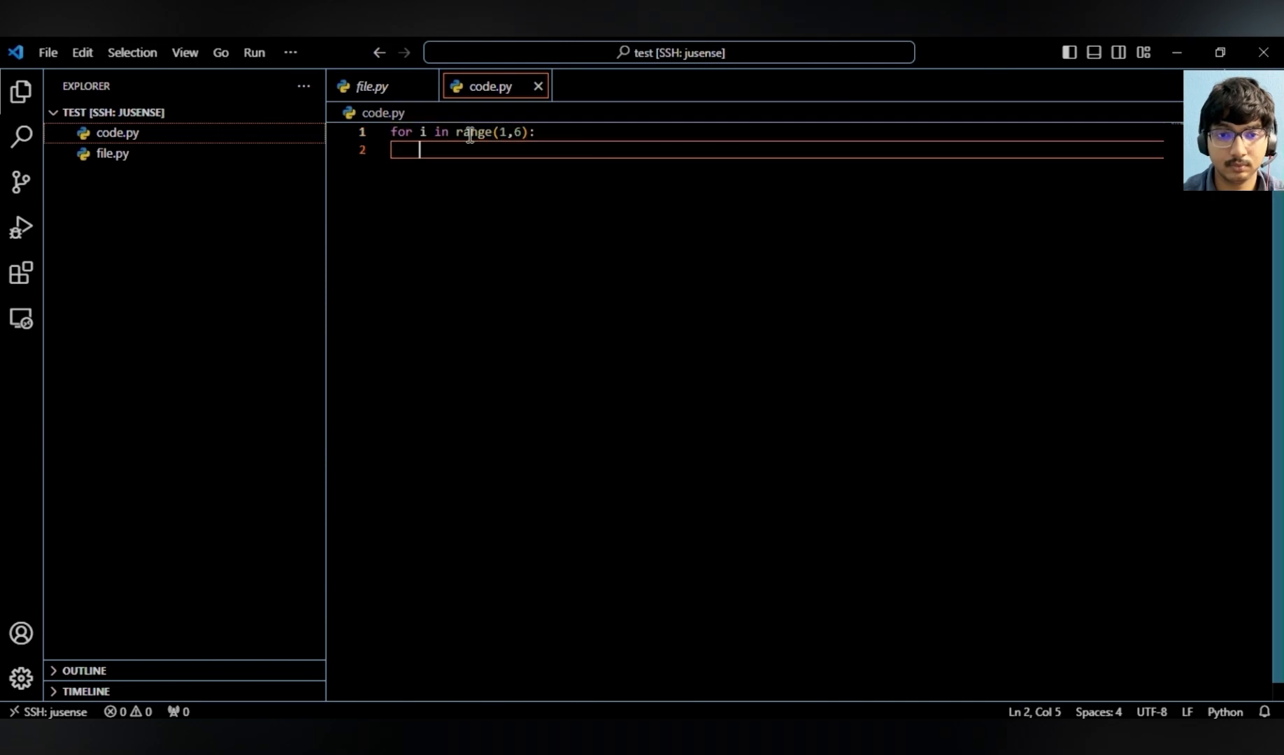
{"action": "type", "text": "for j in range"}
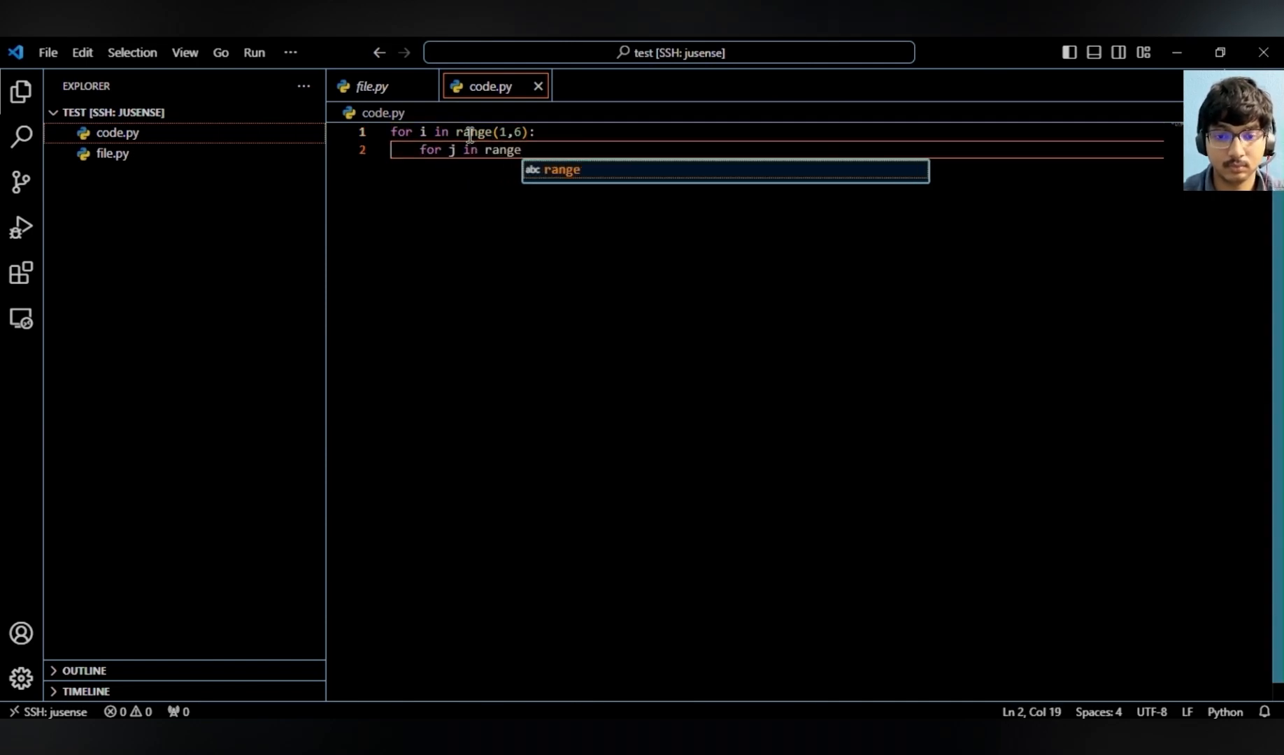
{"action": "type", "text": "("}
{"action": "type", "text": "1,i+1)"}
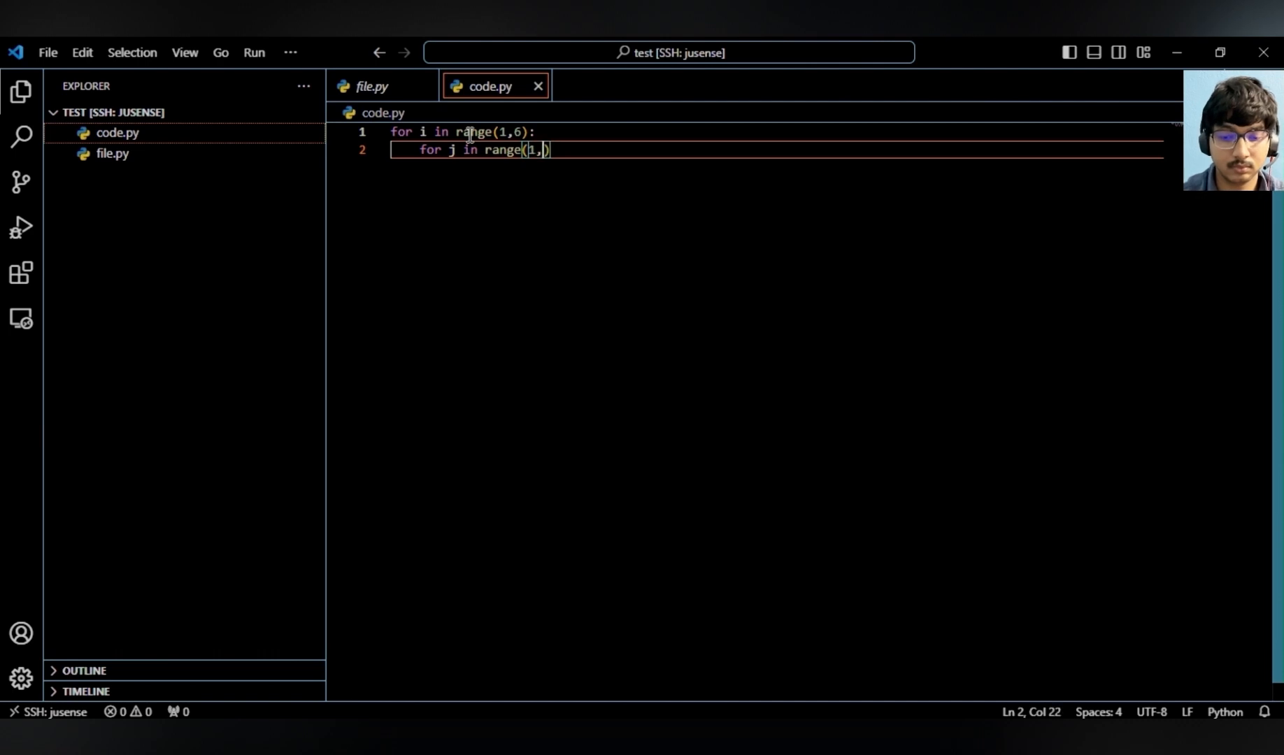
{"action": "type", "text": ":"}
{"action": "key", "text": "Return"}
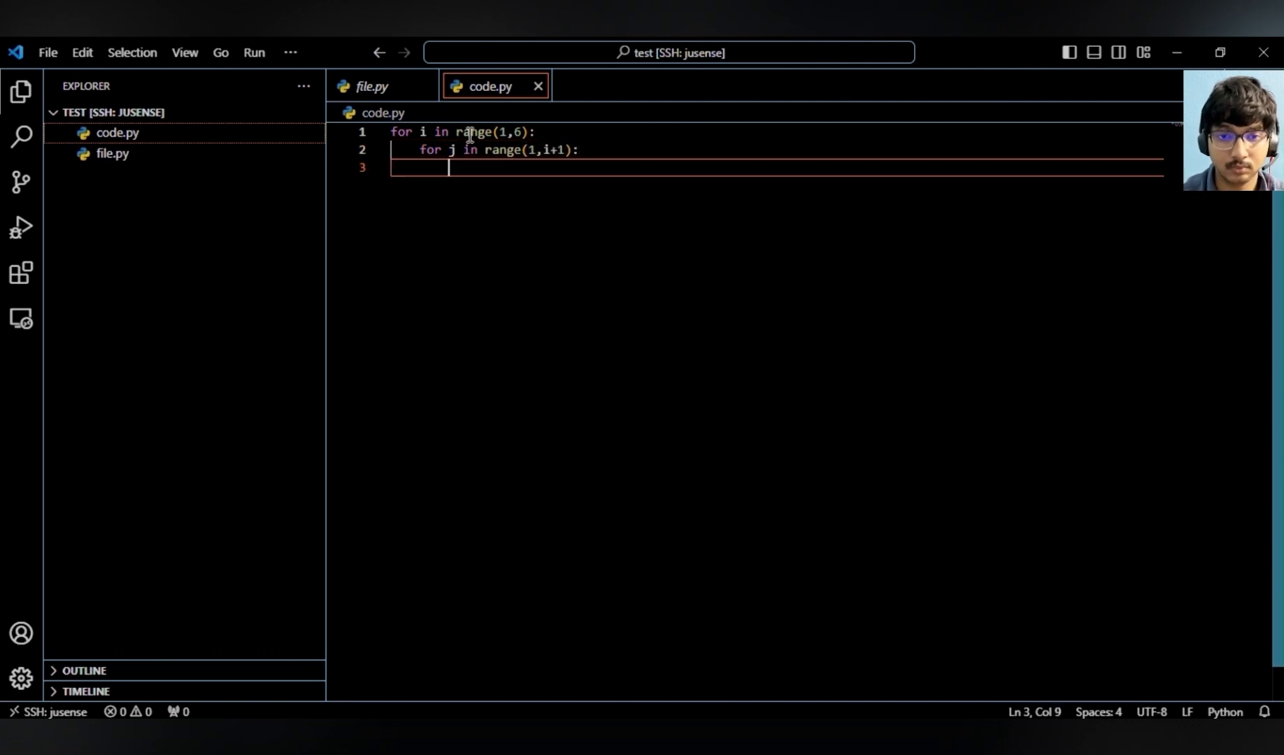
- Add print(j,end="") inside the inner loop and print() after it in the outer loop
{"action": "type", "text": "print("}
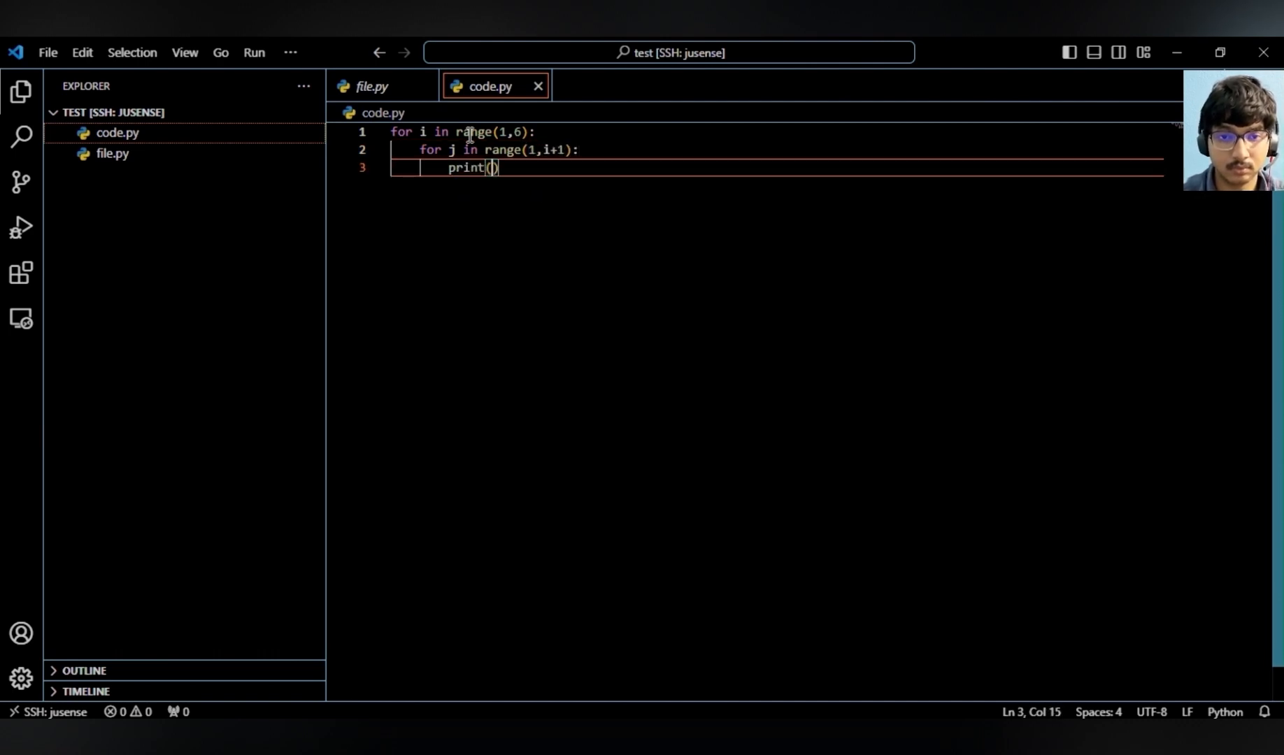
{"action": "type", "text": "j,"}
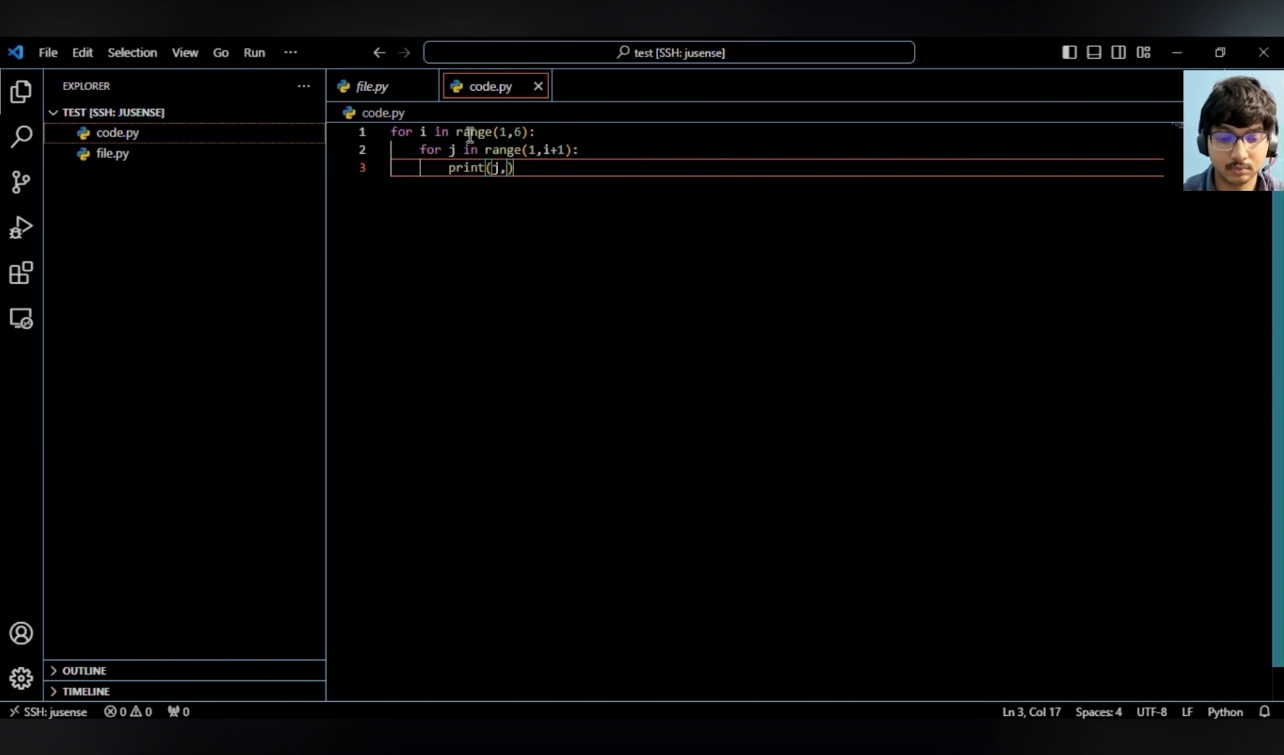
{"action": "type", "text": "end=\""}
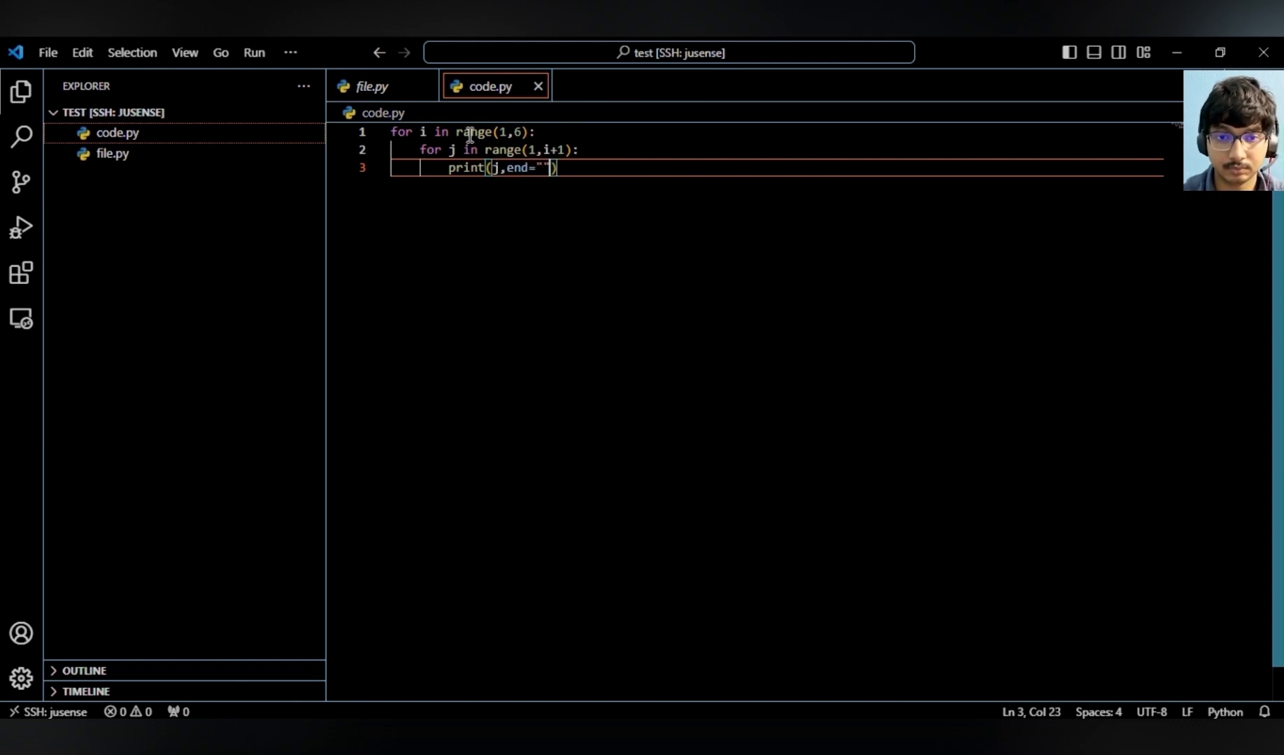
{"action": "key", "text": "Return"}
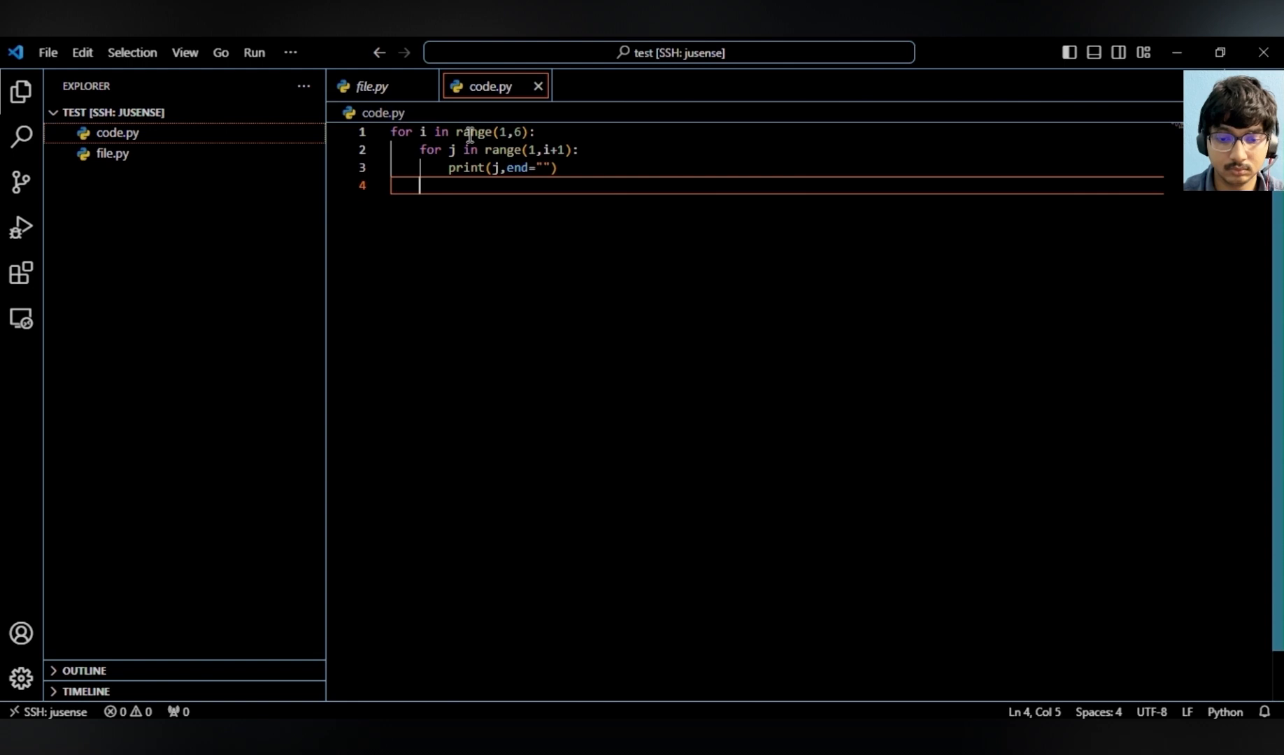
{"action": "type", "text": "print("}
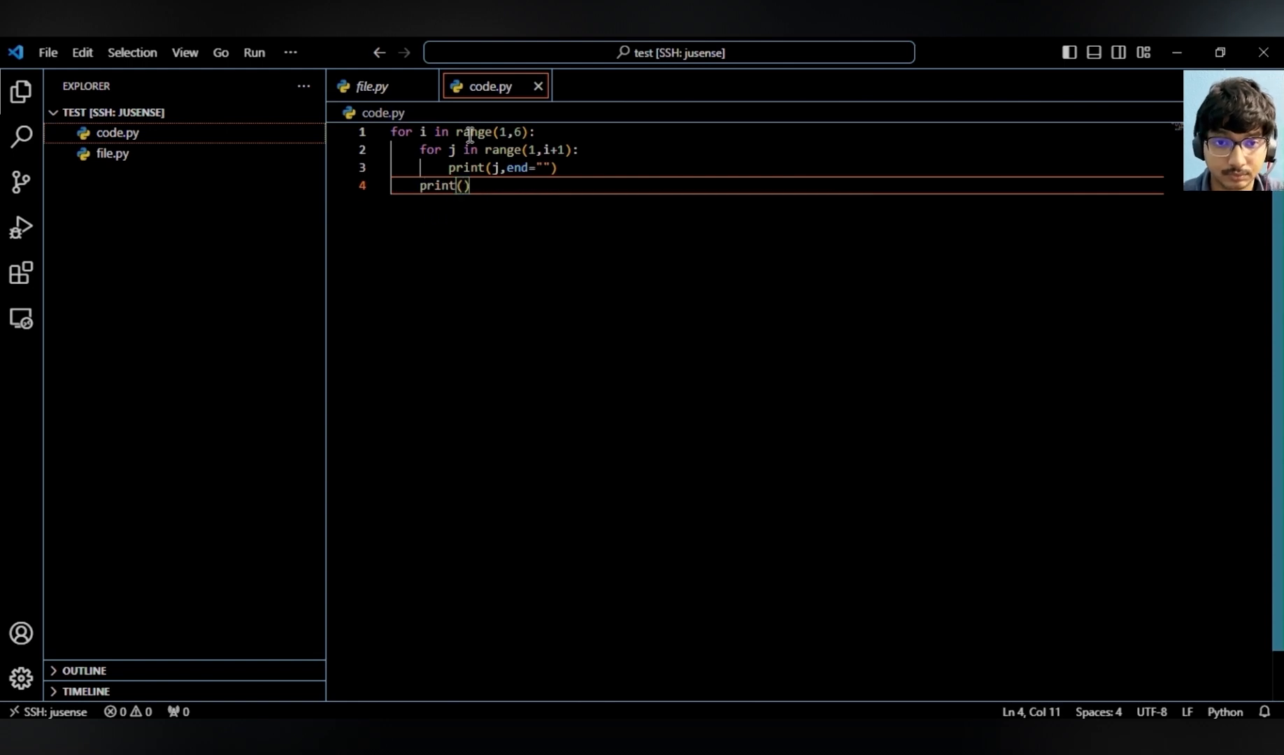
{"action": "type", "text": ")"}
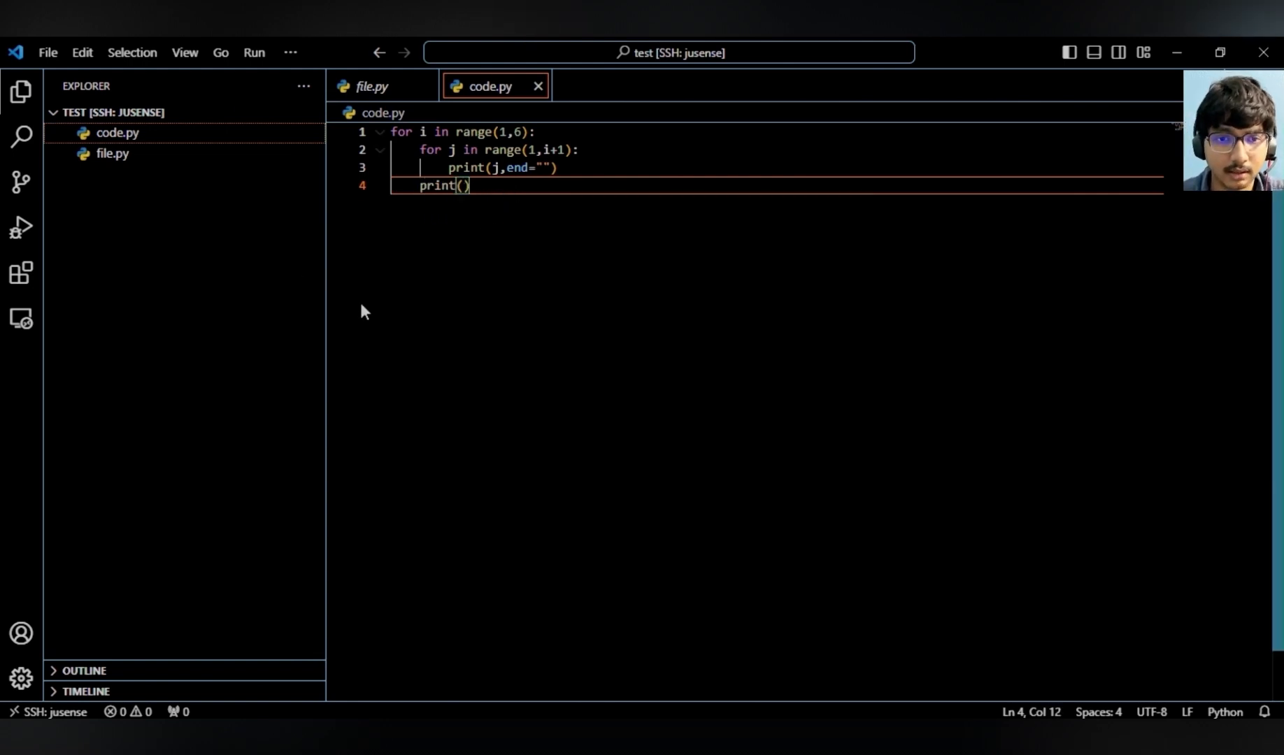
- Open the integrated terminal and run python3 code.py on the remote VM
{"action": "key", "text": "ctrl+grave"}
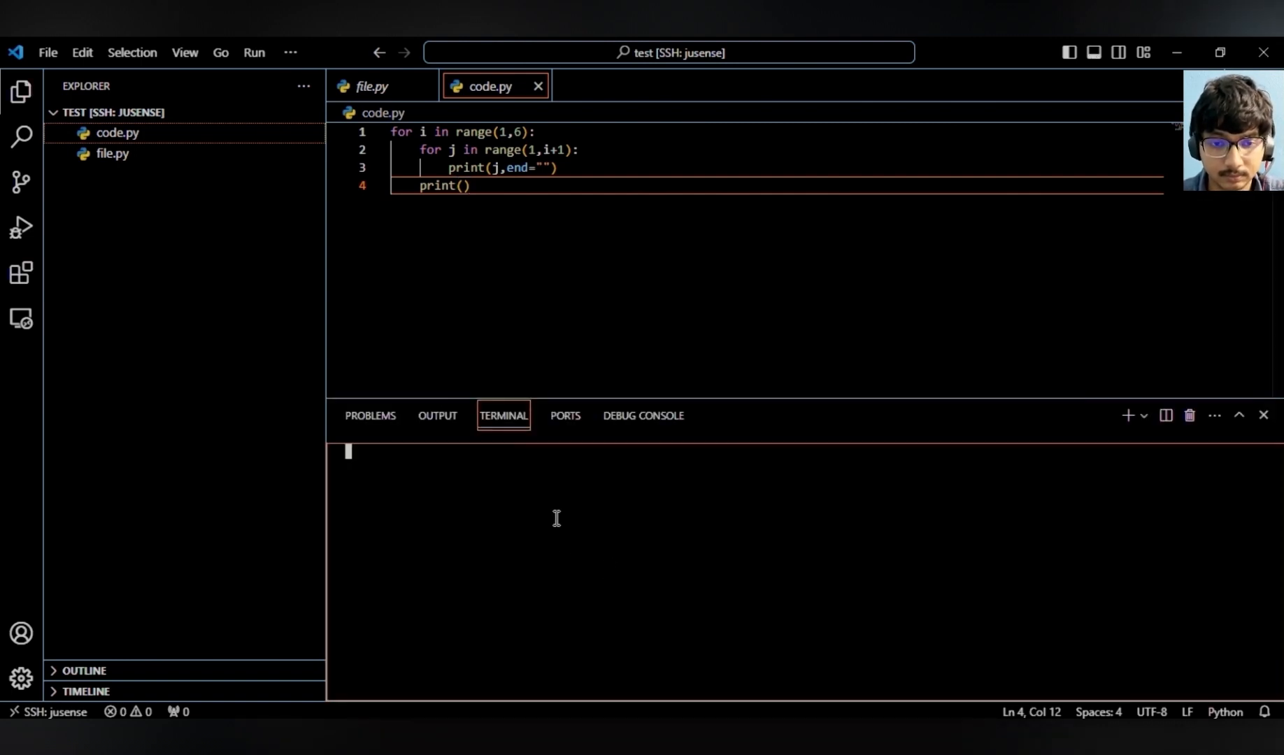
{"action": "type", "text": "python"}
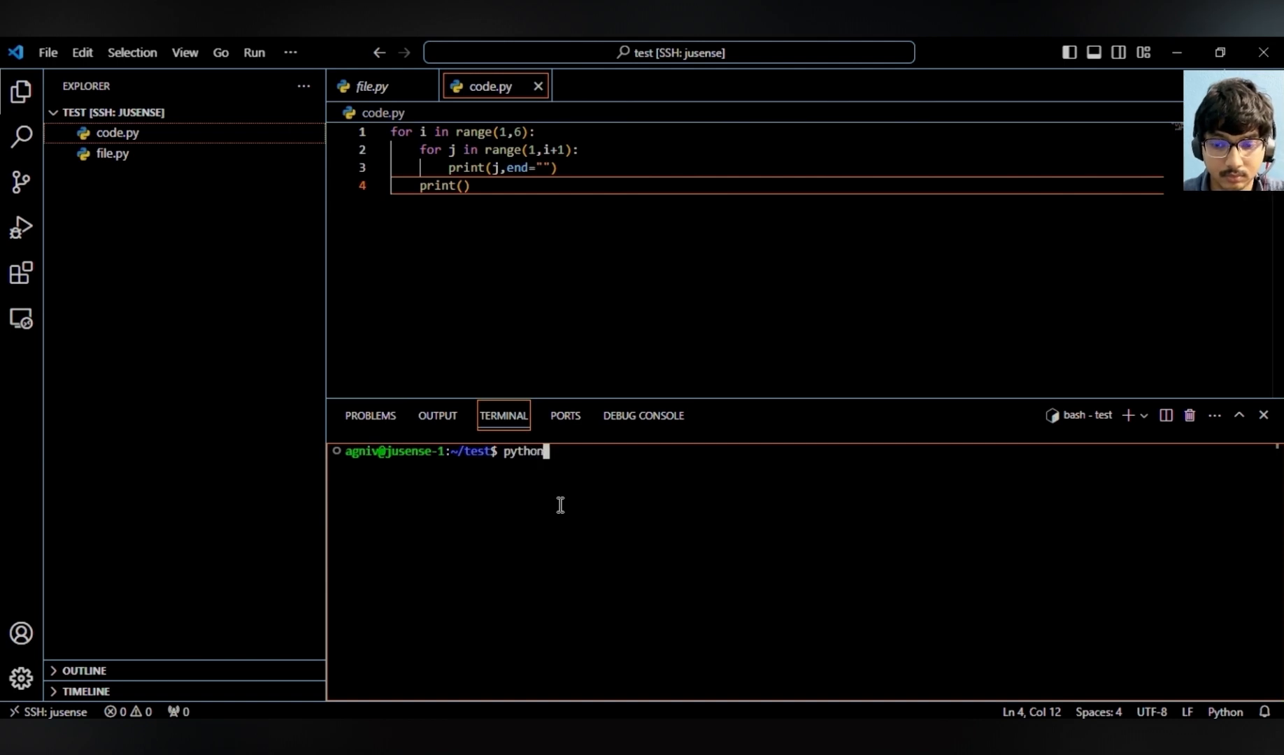
{"action": "type", "text": "3 code.py"}
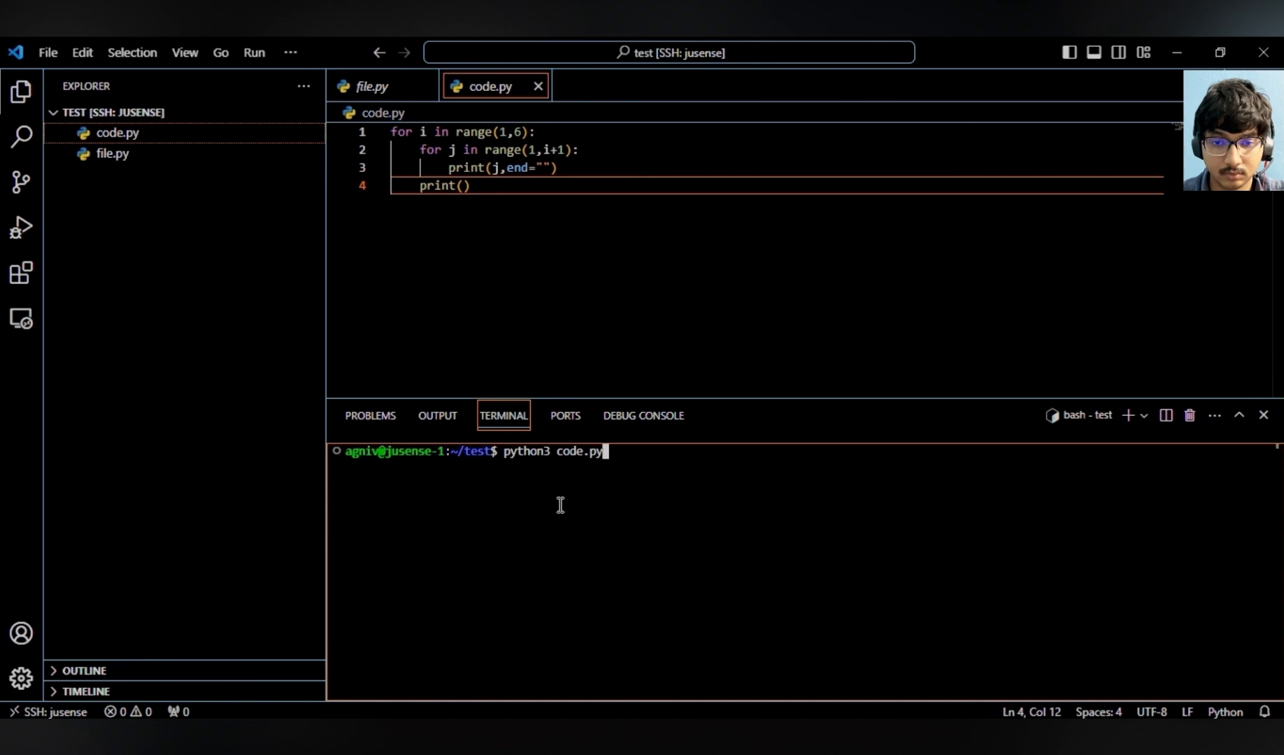
{"action": "key", "text": "Return"}
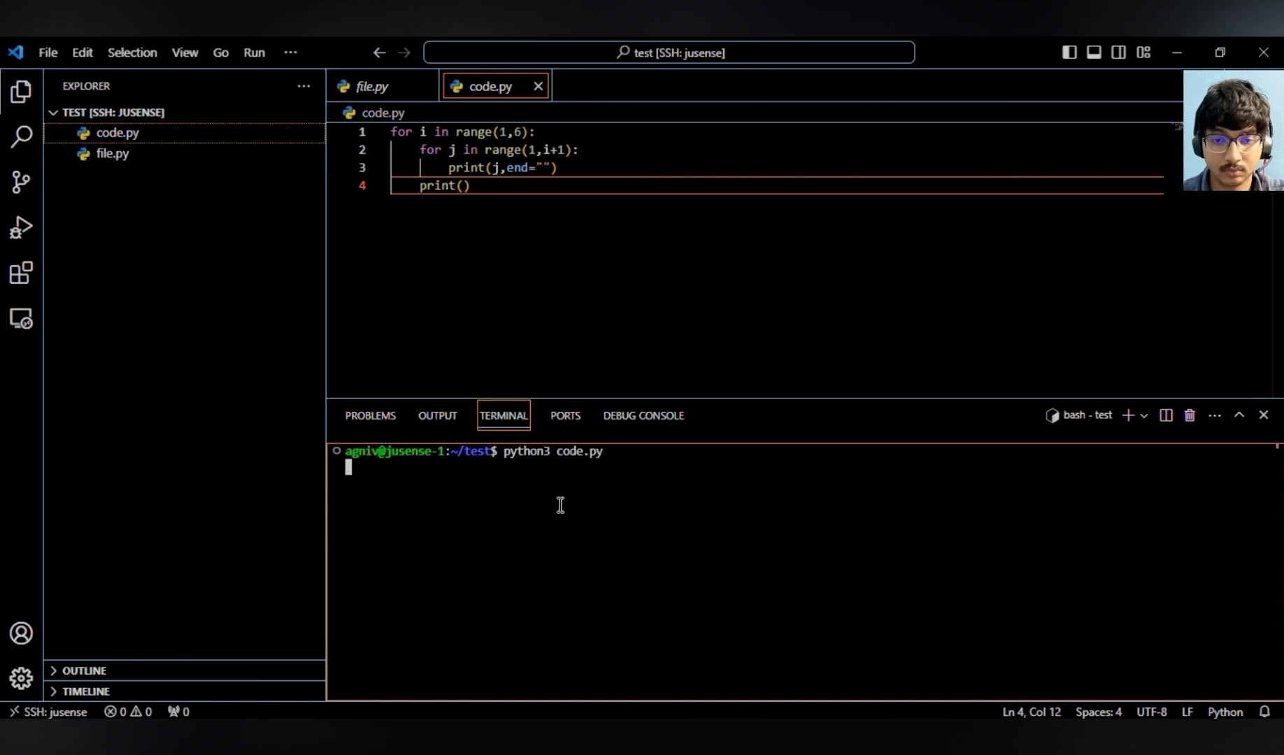
{"action": "left_click_drag", "start_coordinate": [387, 530], "coordinate": [343, 466]}
{"action": "left_click", "coordinate": [522, 556]}
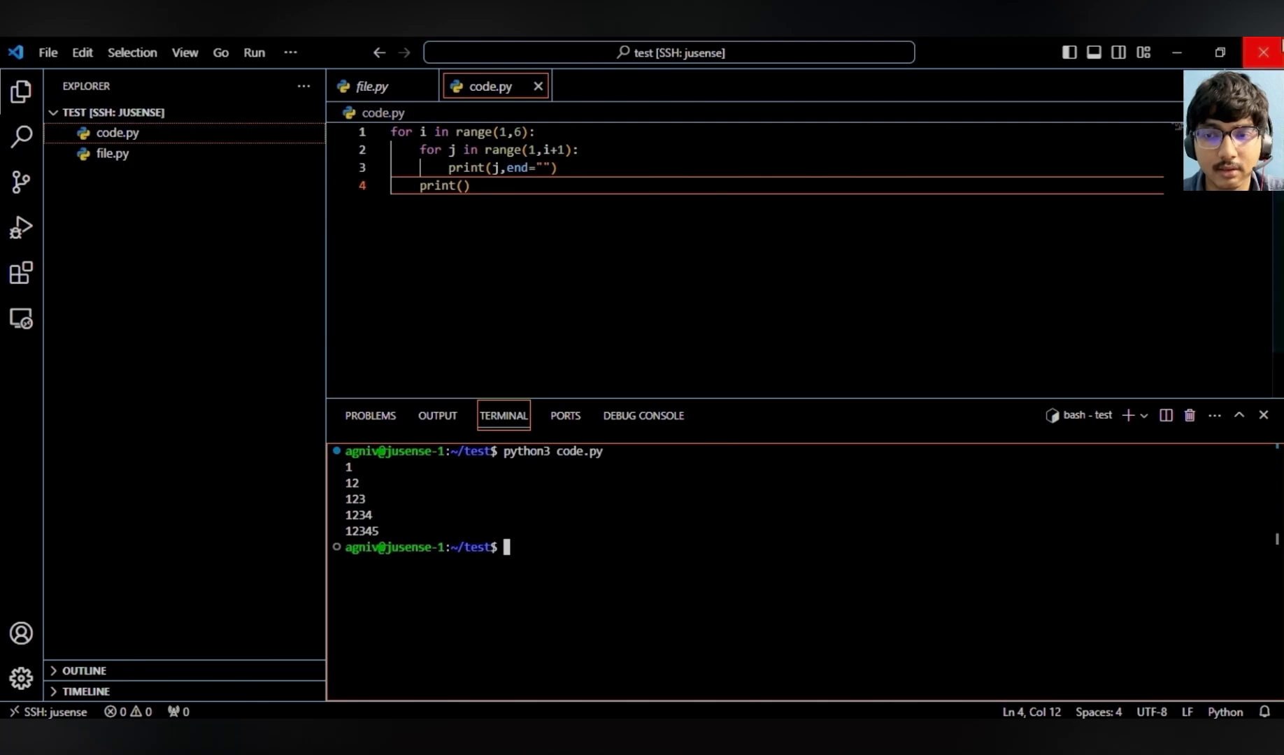
- Close the editor window and open an SSH-in-browser session to jusense-1 from the VM instances page
{"action": "left_click", "coordinate": [1278, 47]}
{"action": "left_click", "coordinate": [1278, 48]}
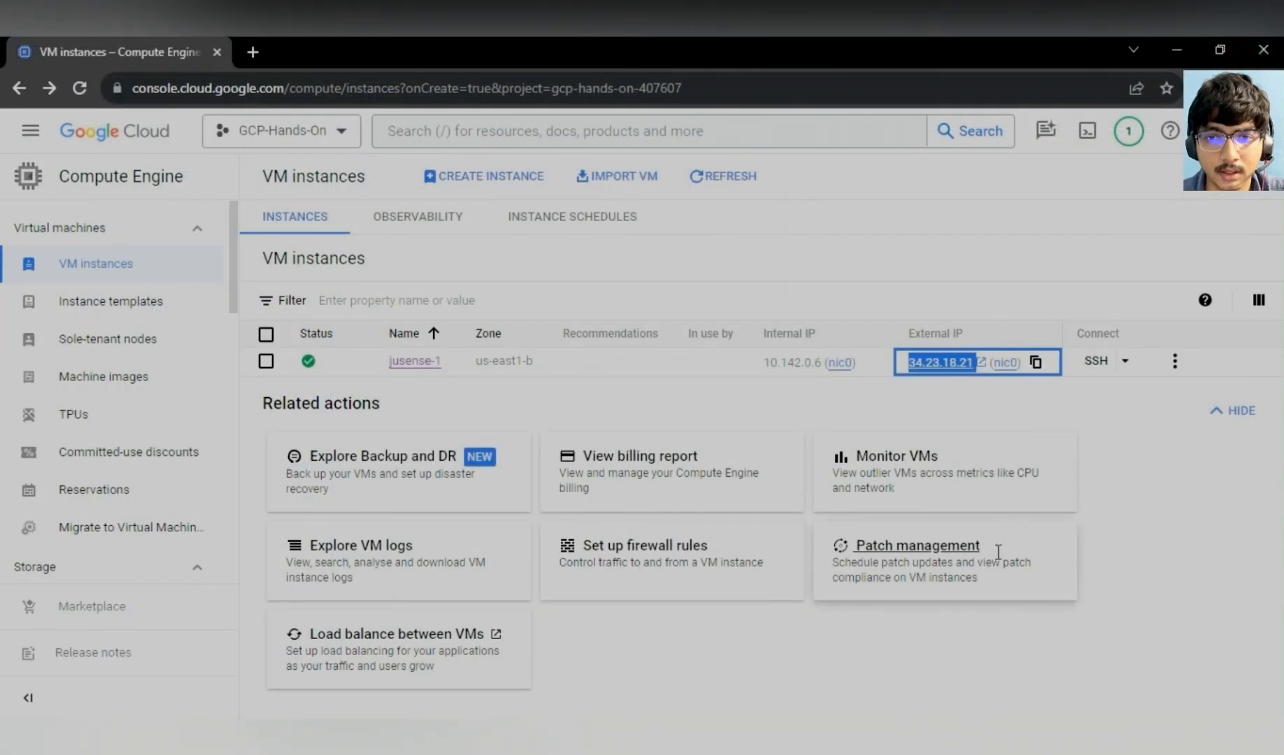
{"action": "left_click", "coordinate": [1147, 395]}
{"action": "left_click", "coordinate": [1097, 362]}
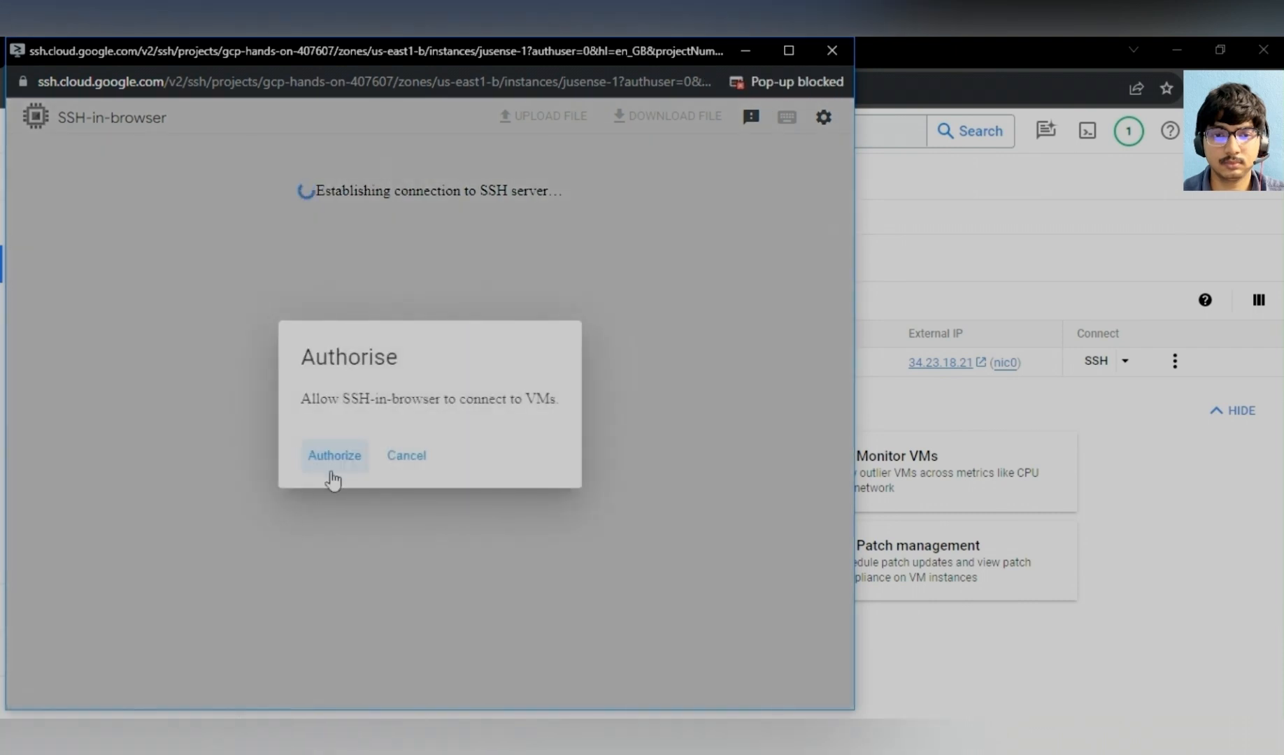
{"action": "left_click", "coordinate": [328, 470]}
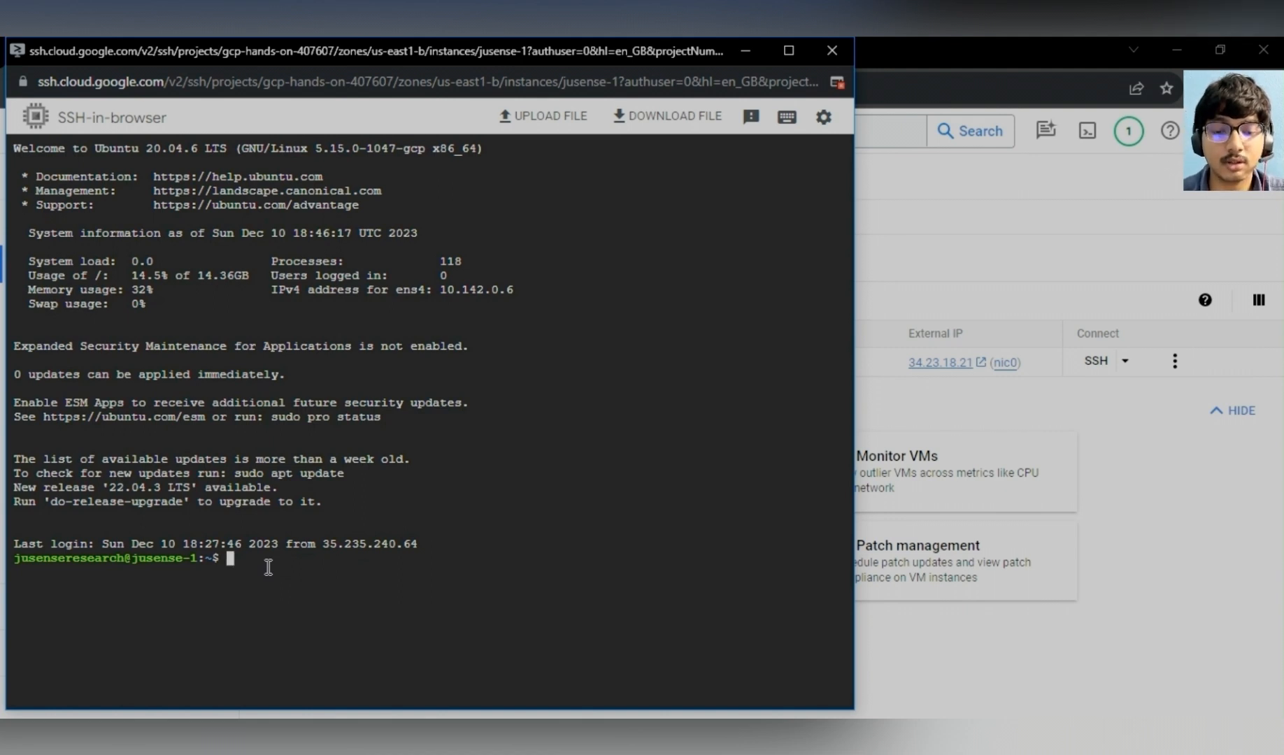
- Switch to the user account that owns the test folder with sudo su
{"action": "type", "text": "su"}
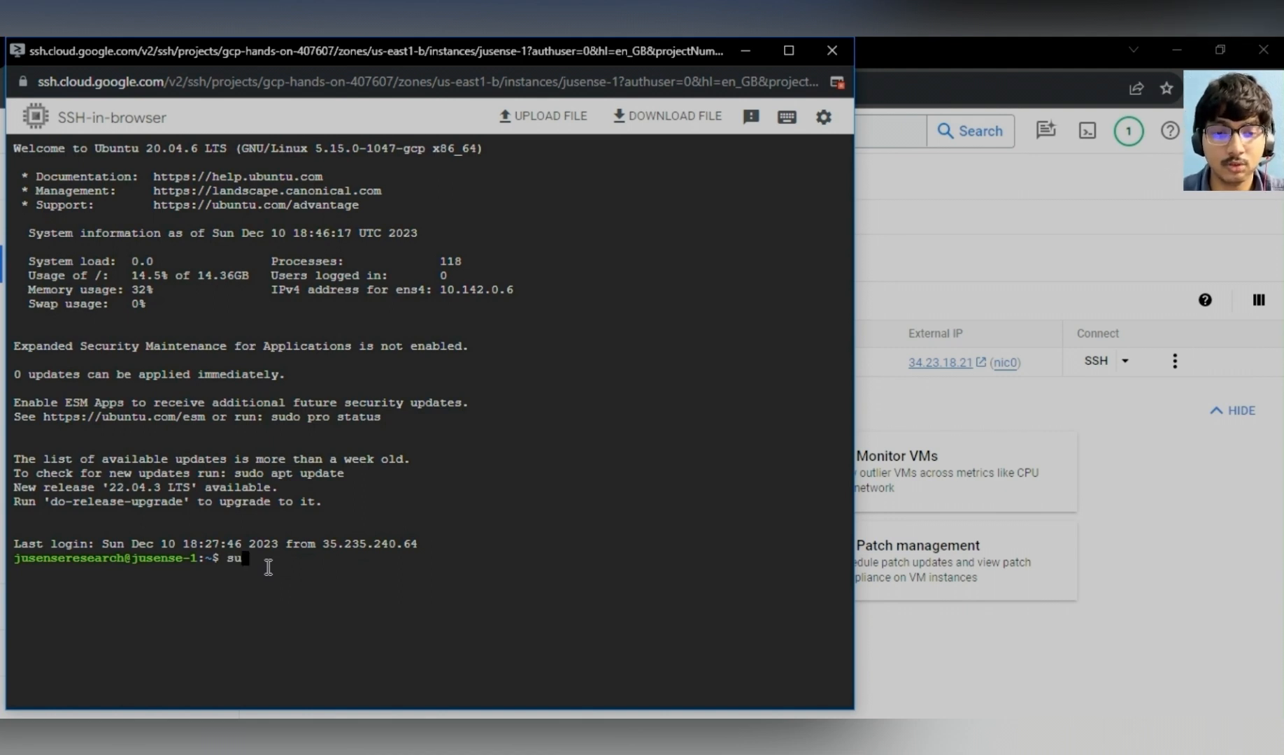
{"action": "type", "text": "do su agniv"}
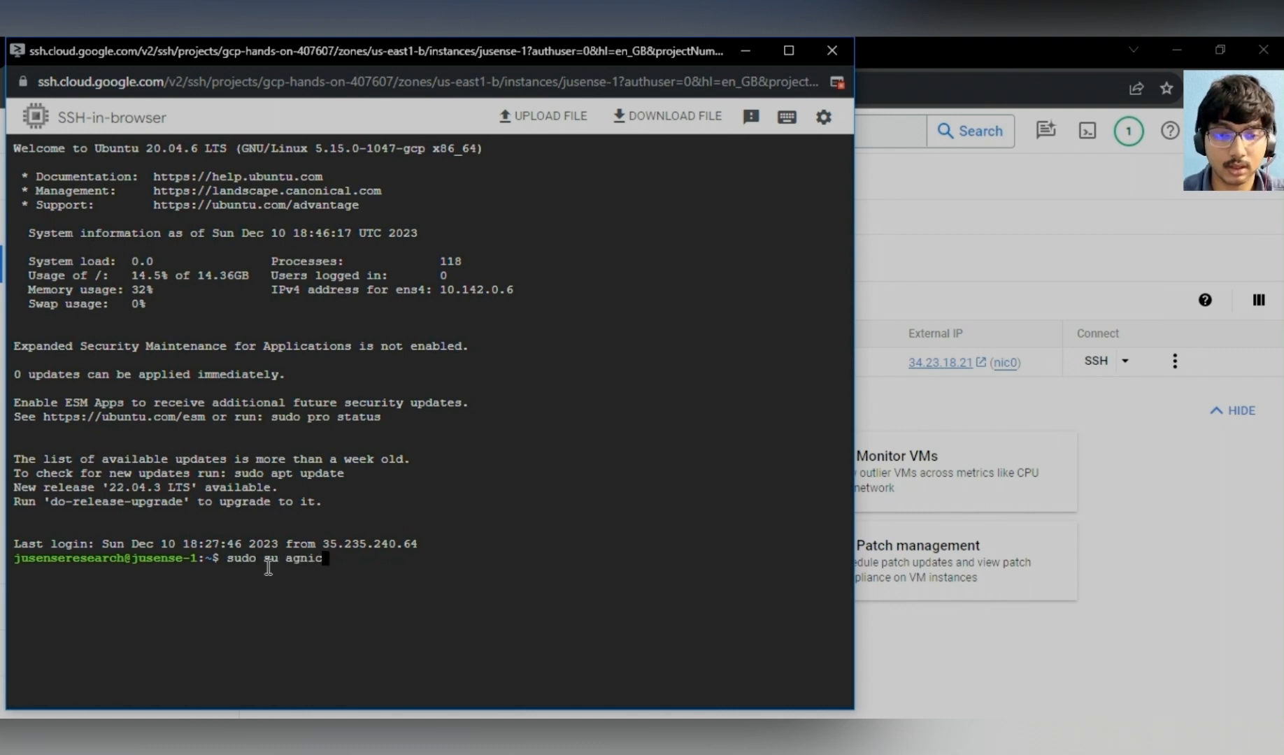
{"action": "key", "text": "Return"}
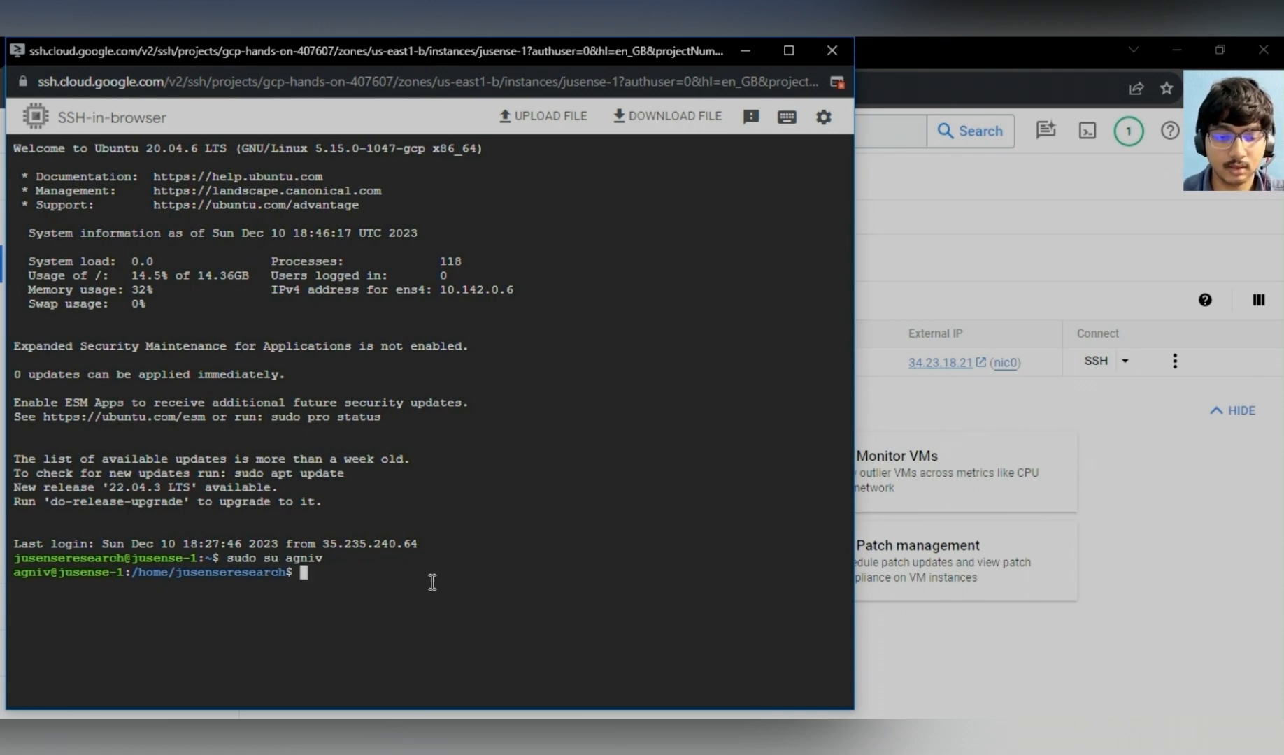
- Go up to /home, enter that user's home directory, and list its contents
{"action": "type", "text": "cd .."}
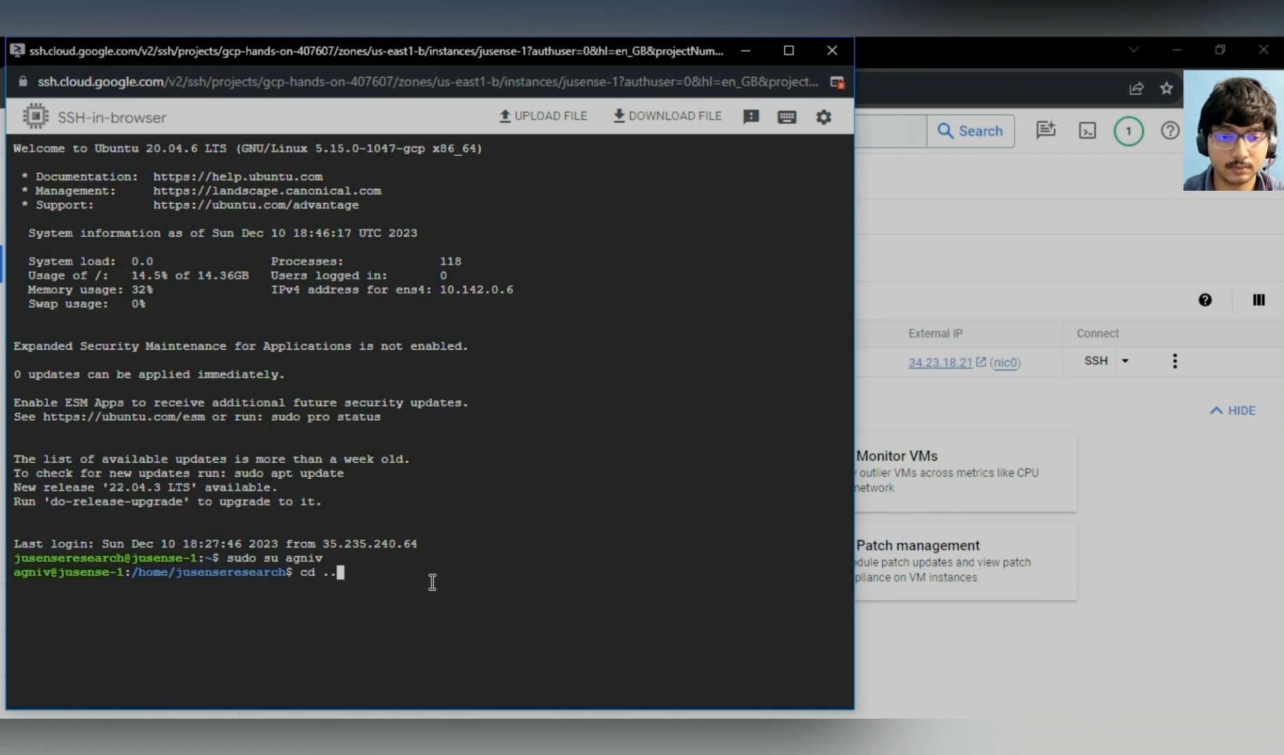
{"action": "key", "text": "Return"}
{"action": "type", "text": "cd agnic"}
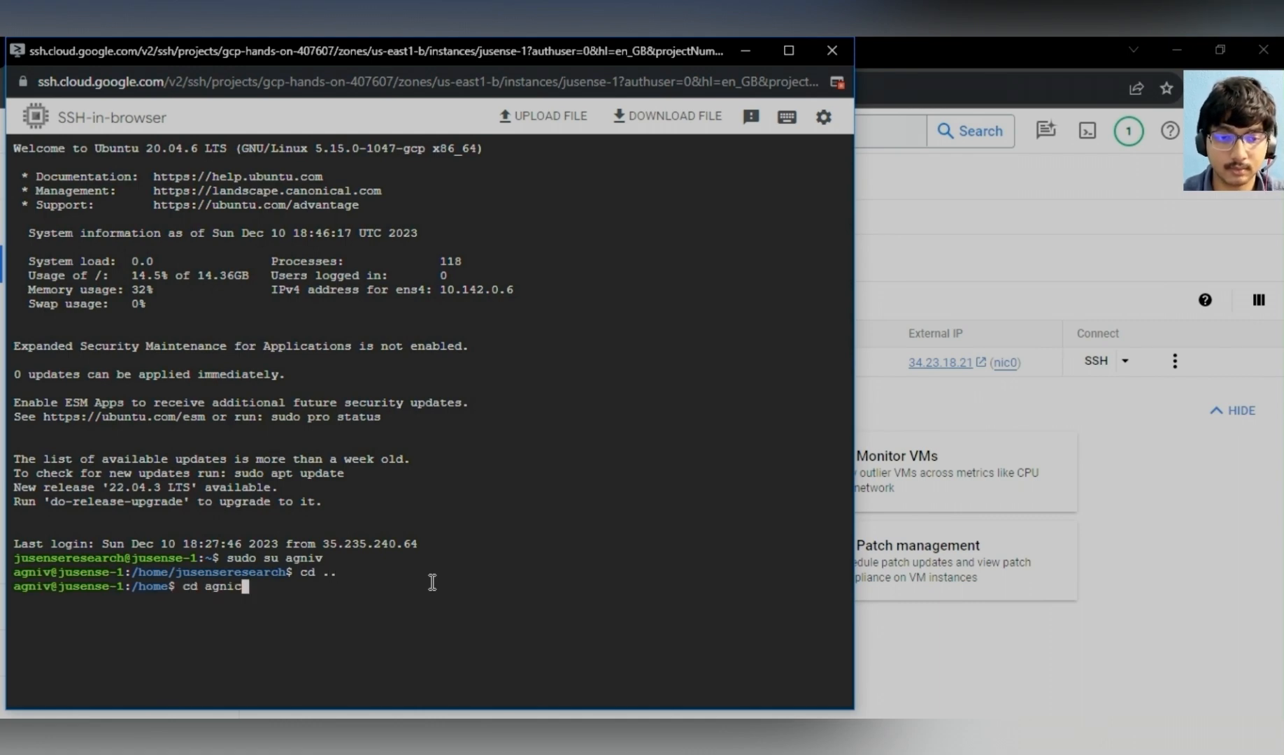
{"action": "type", "text": "v"}
{"action": "key", "text": "BackSpace"}
{"action": "key", "text": "BackSpace"}
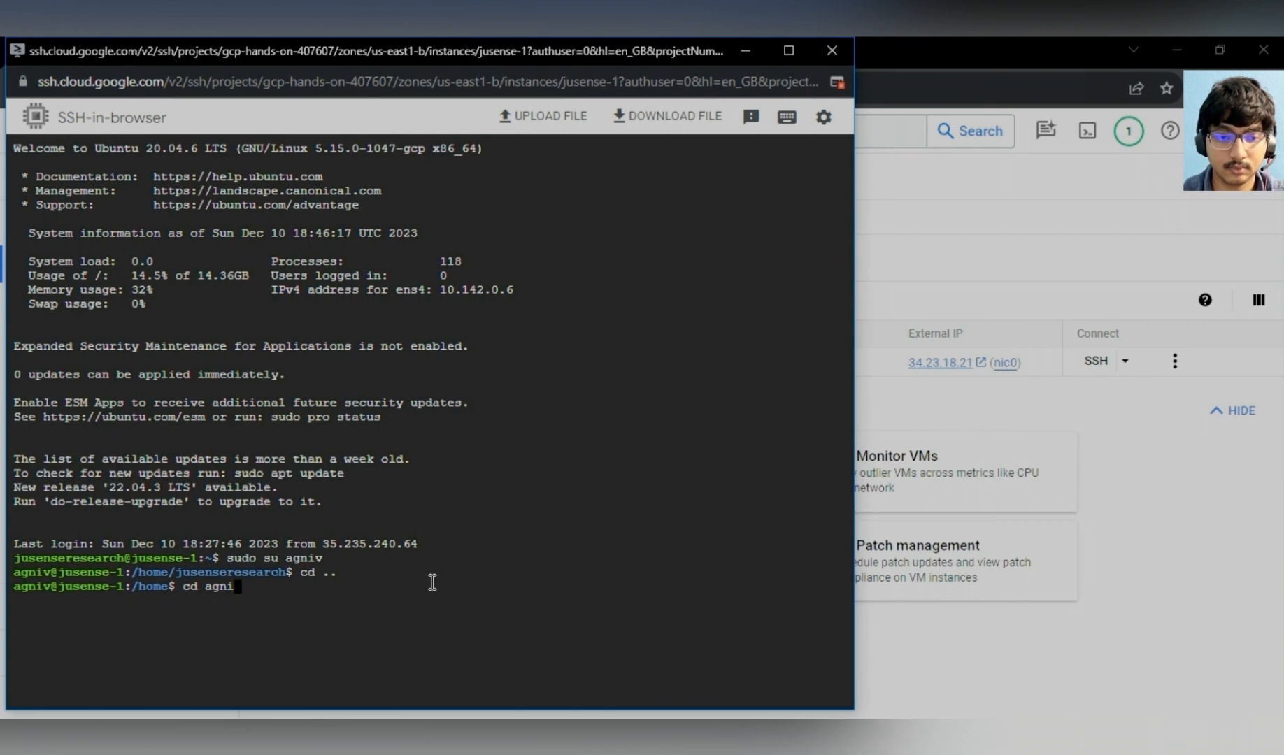
{"action": "type", "text": "v"}
{"action": "key", "text": "Return"}
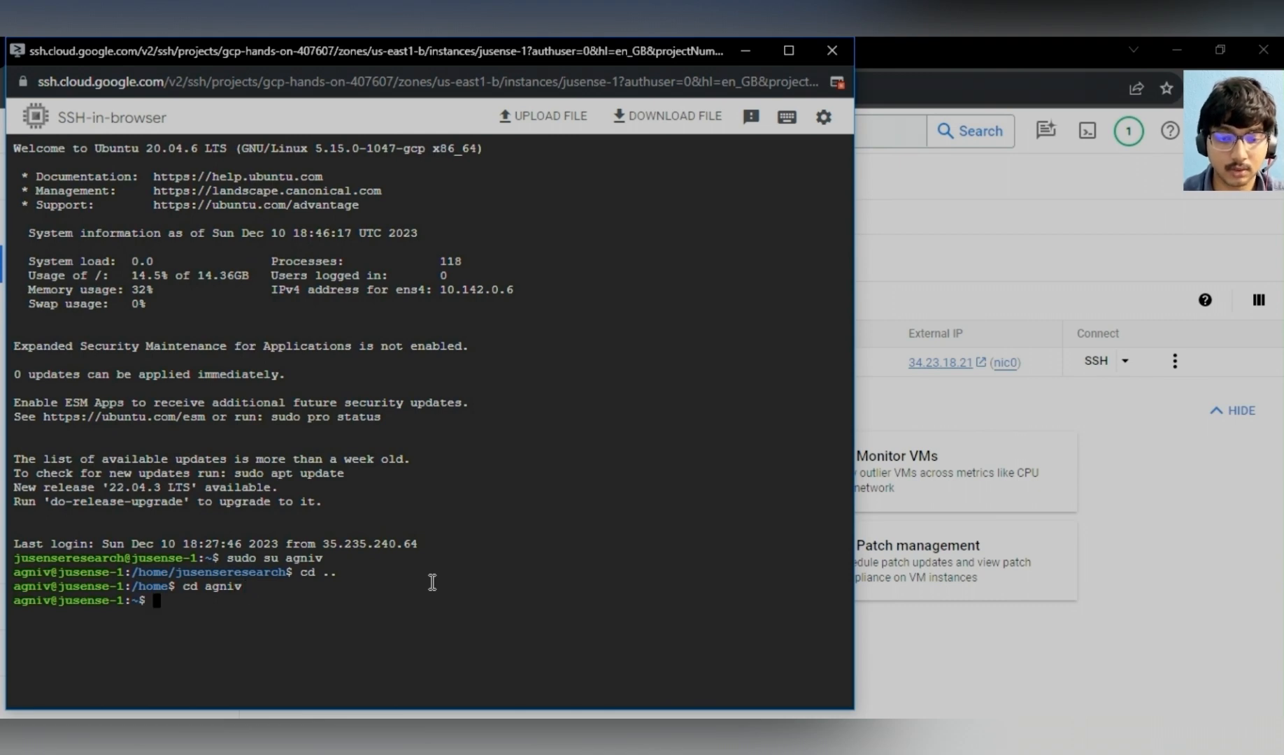
{"action": "type", "text": "ls"}
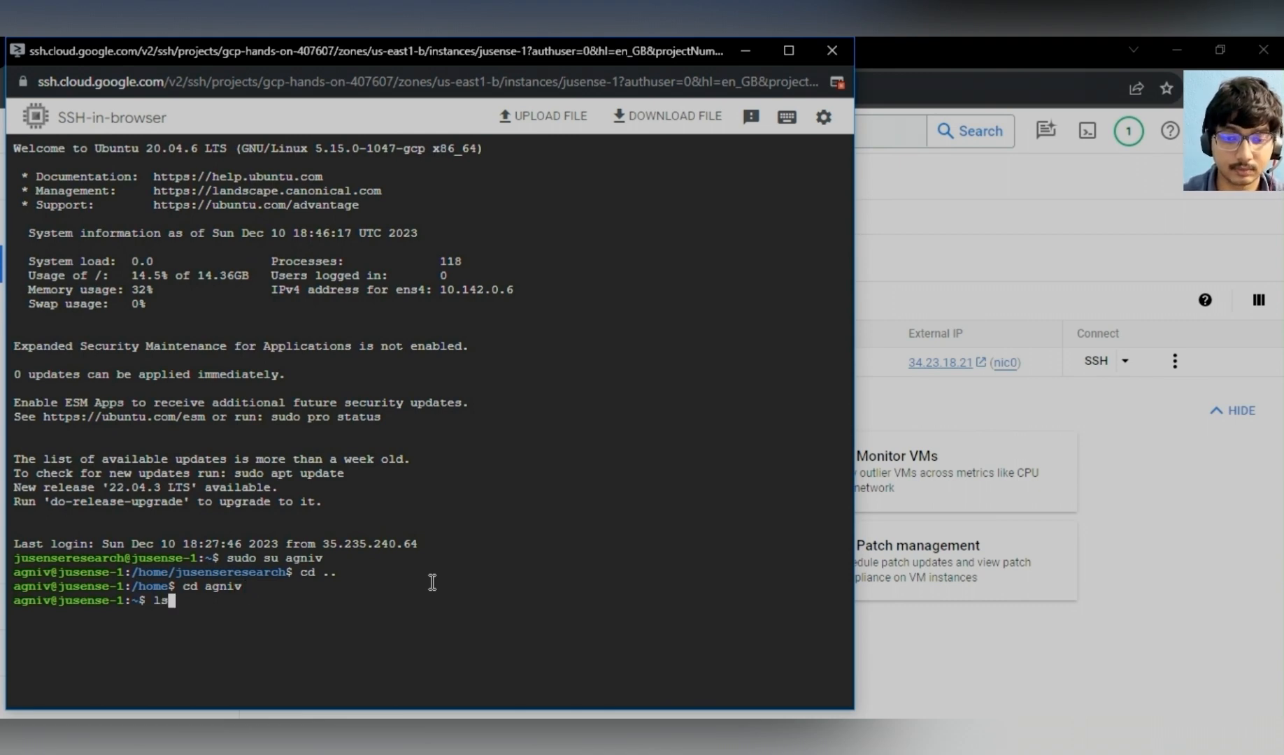
{"action": "key", "text": "Return"}
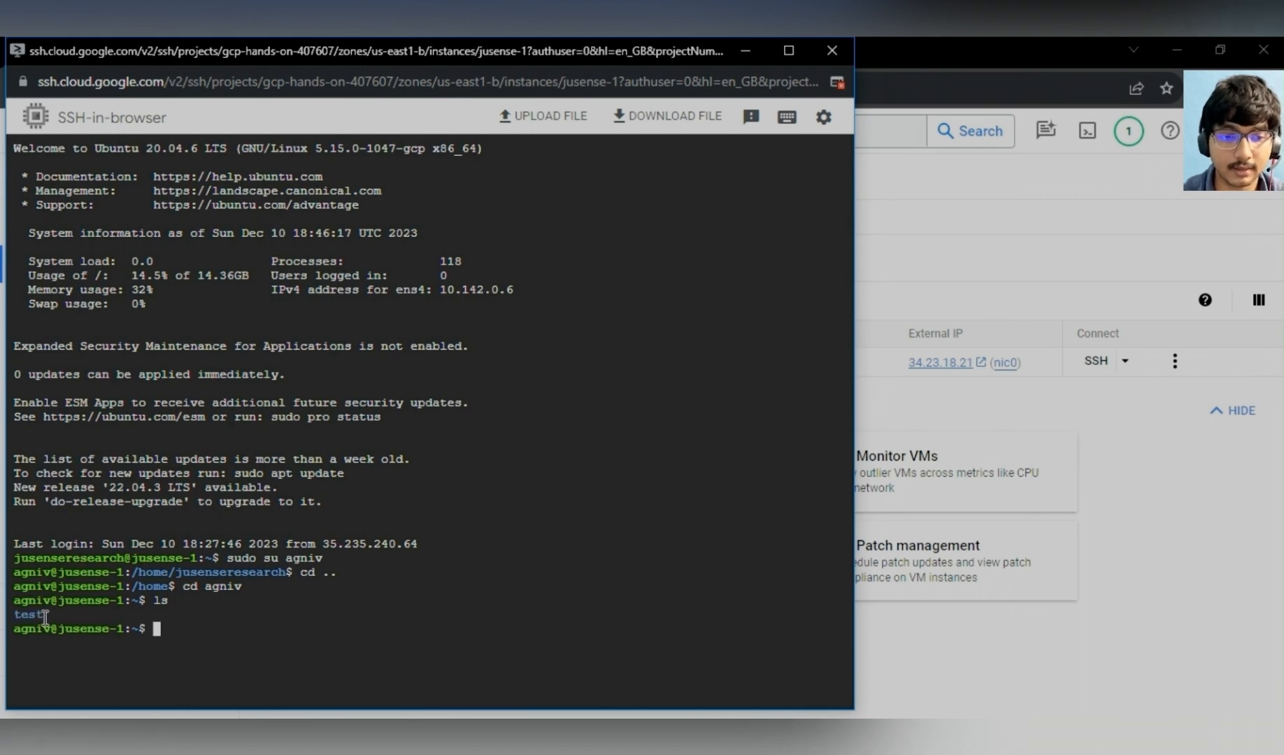
- Enter the test folder and list the files it contains
{"action": "left_click_drag", "start_coordinate": [44, 615], "coordinate": [11, 618]}
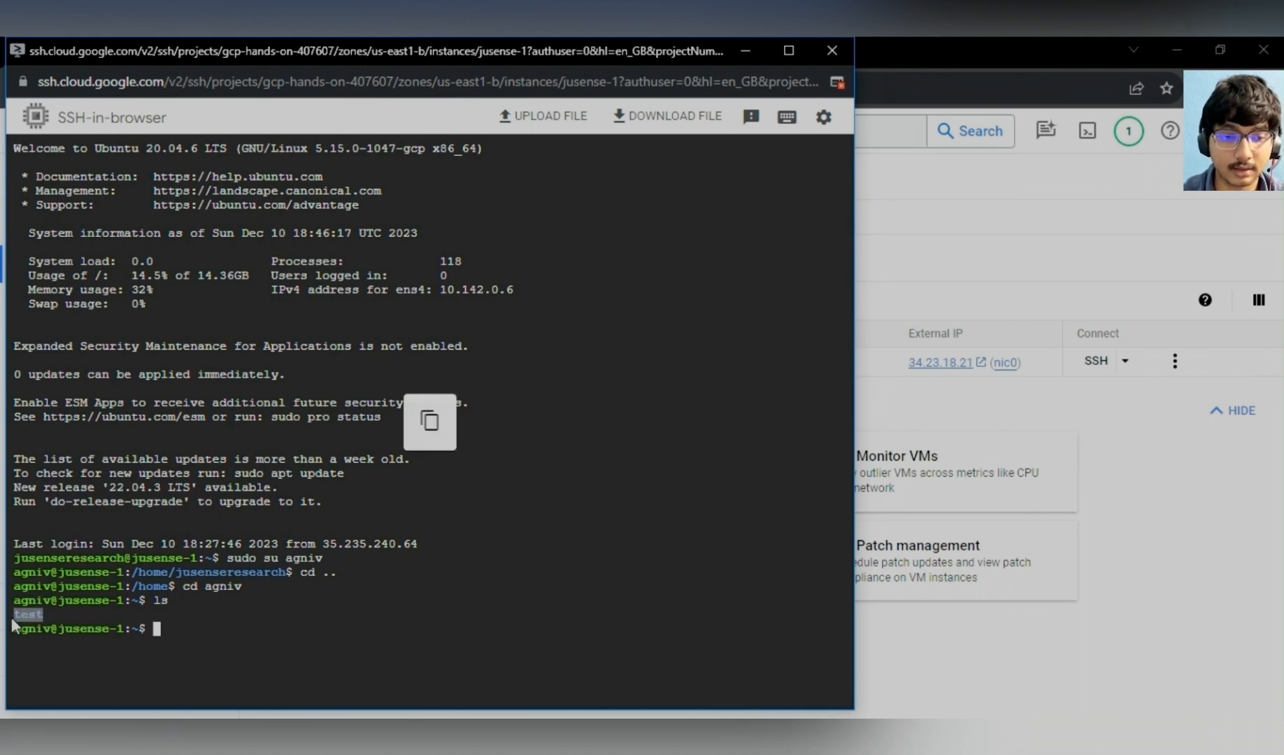
{"action": "left_click", "coordinate": [204, 632]}
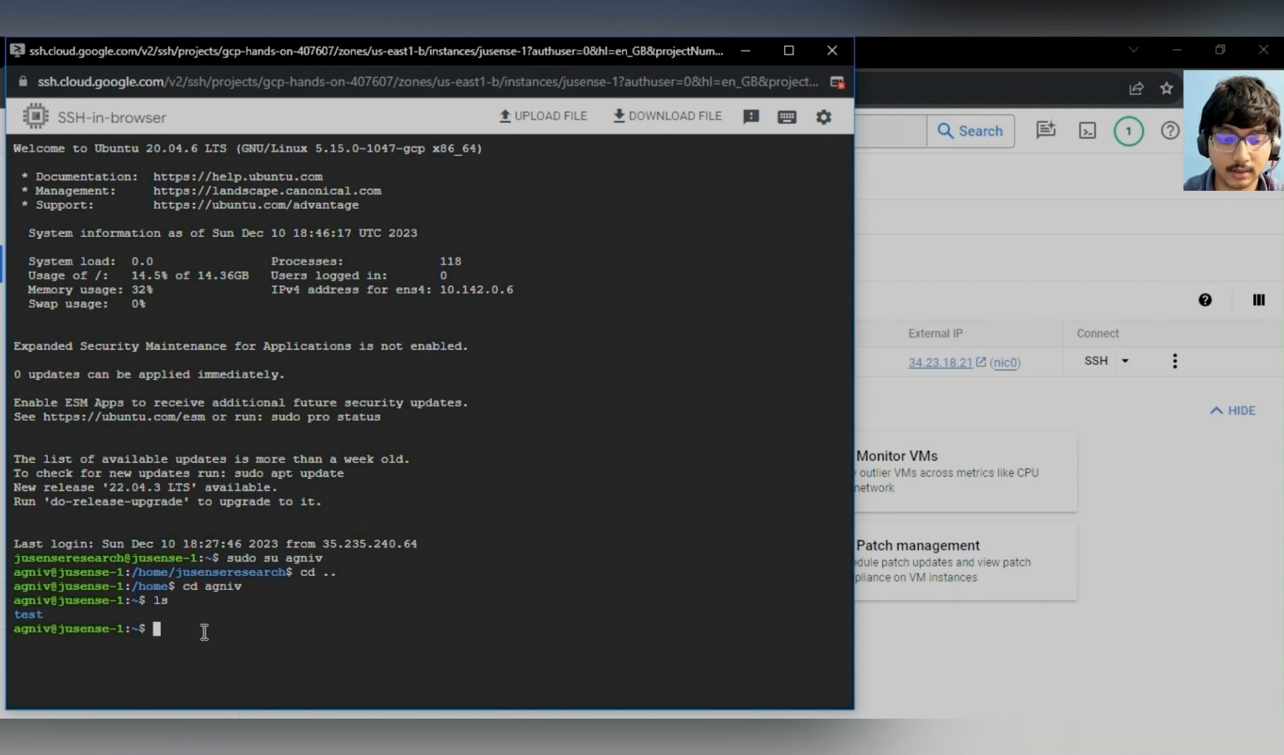
{"action": "type", "text": "cd test"}
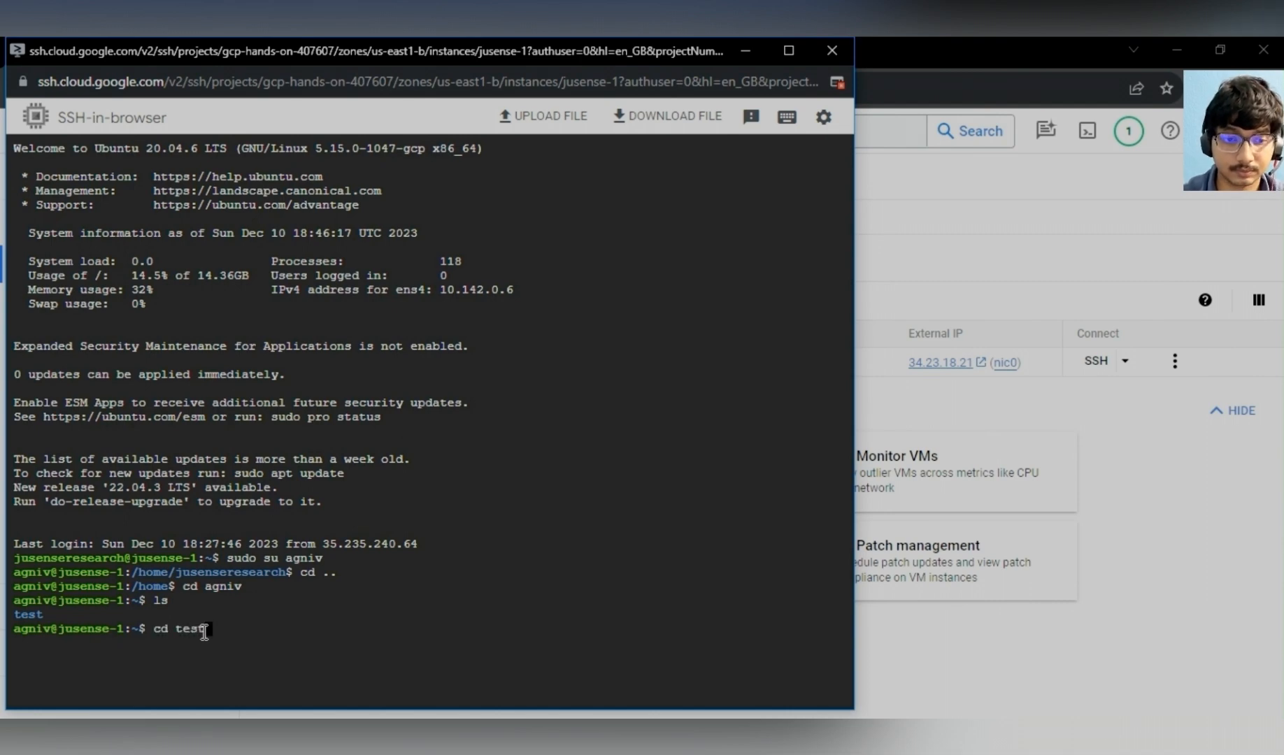
{"action": "key", "text": "Return"}
{"action": "type", "text": "ls"}
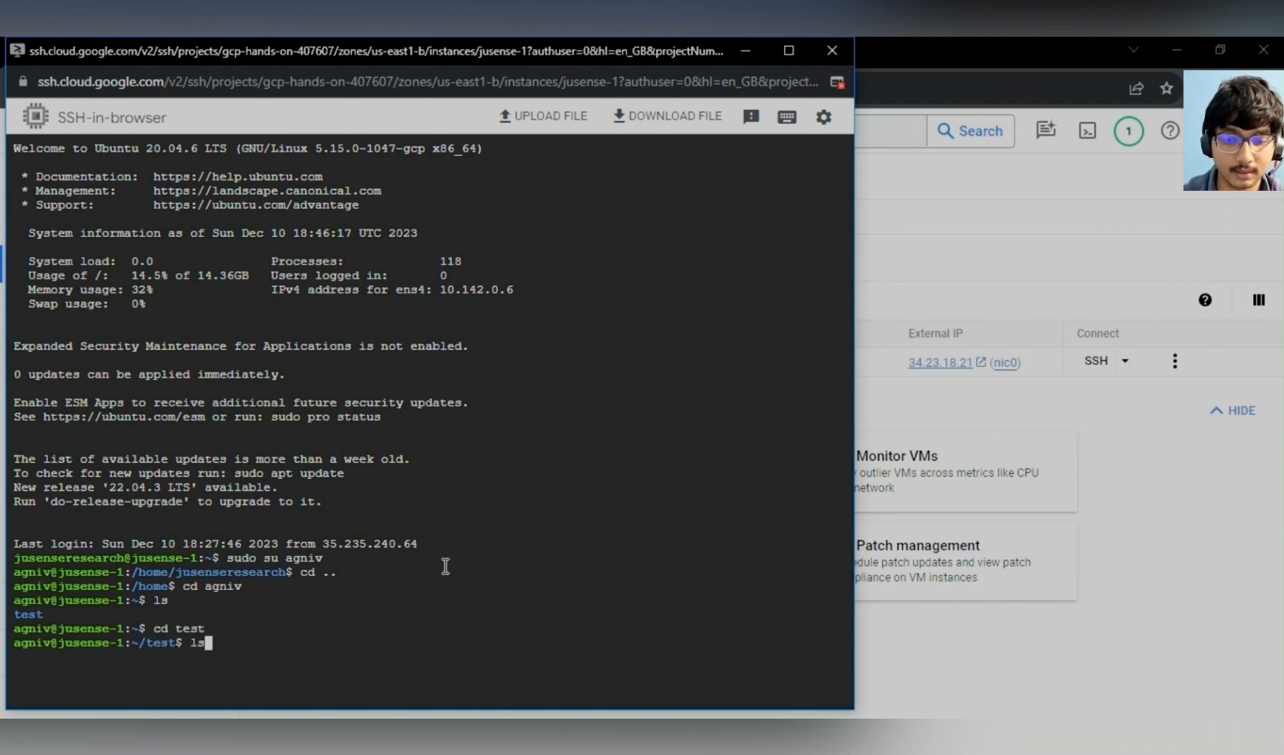
{"action": "key", "text": "Return"}
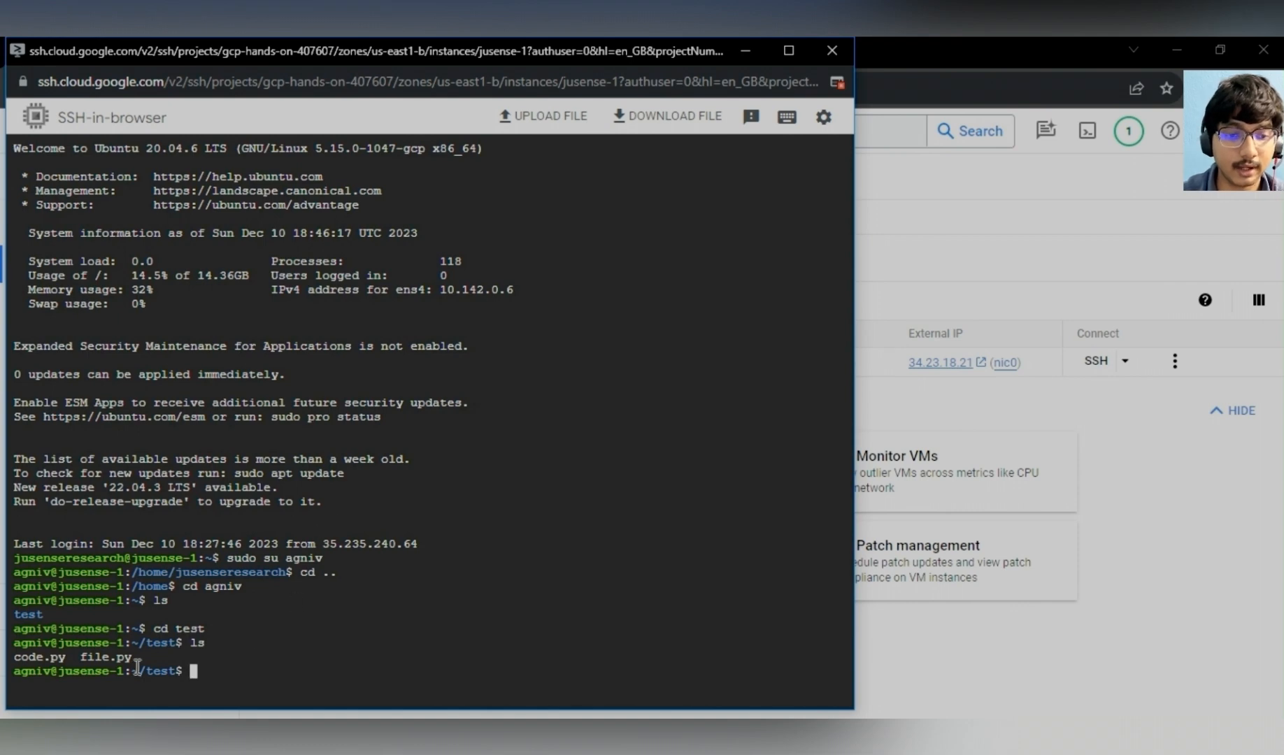
- Run file.py with python3 from the test folder in the browser SSH session
{"action": "left_click_drag", "start_coordinate": [136, 657], "coordinate": [78, 658]}
{"action": "left_click", "coordinate": [168, 661]}
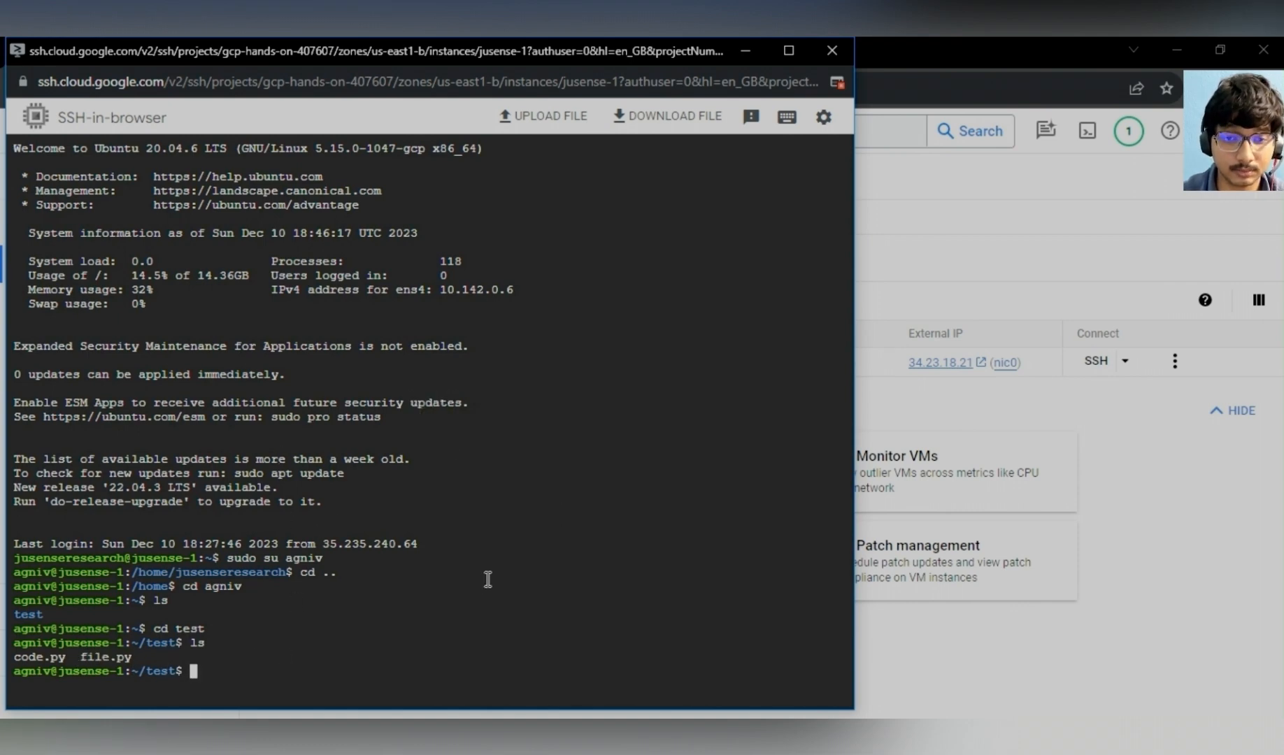
{"action": "left_click_drag", "start_coordinate": [66, 657], "coordinate": [11, 660]}
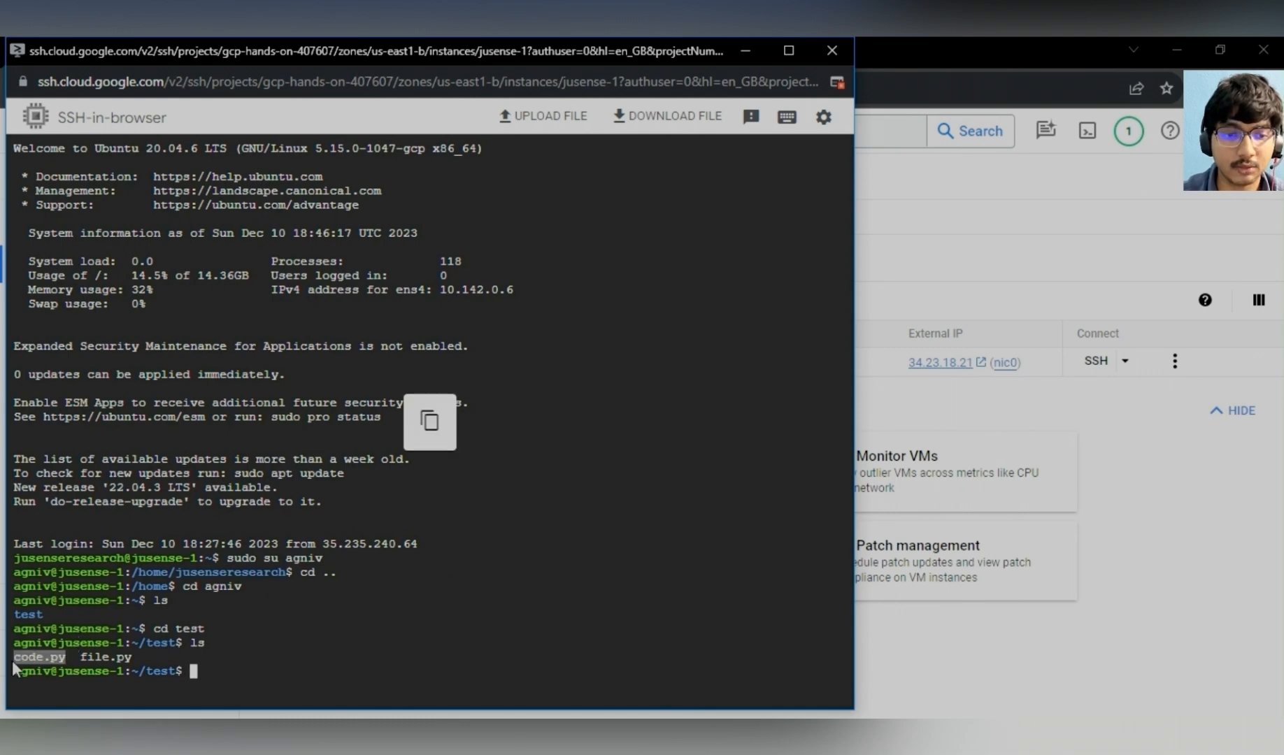
{"action": "left_click", "coordinate": [236, 671]}
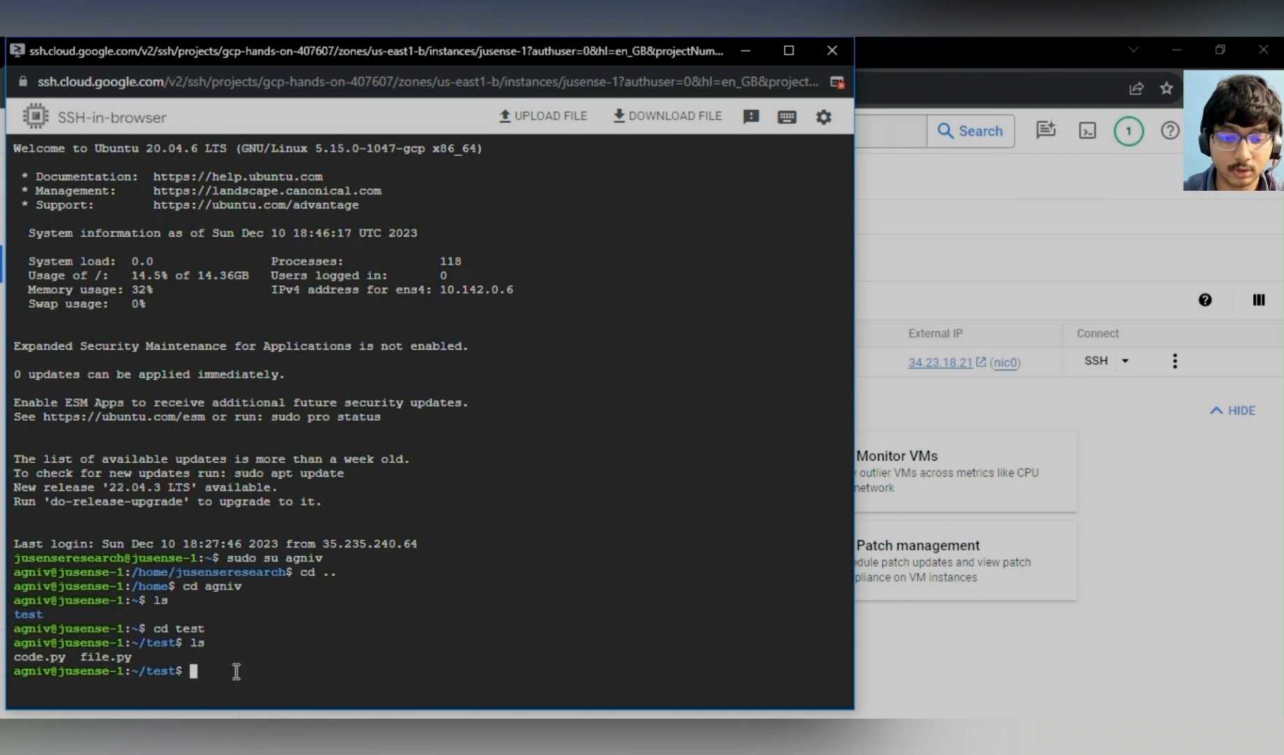
{"action": "type", "text": "python3"}
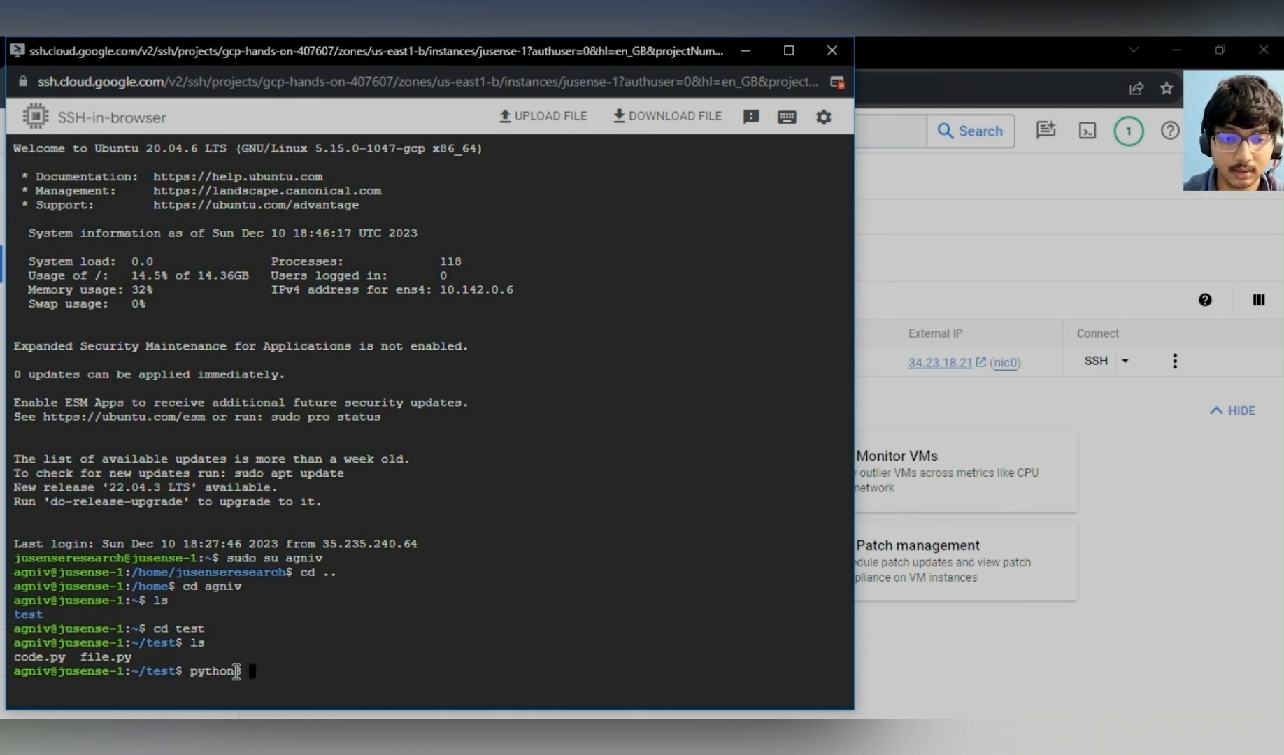
{"action": "type", "text": " file.py"}
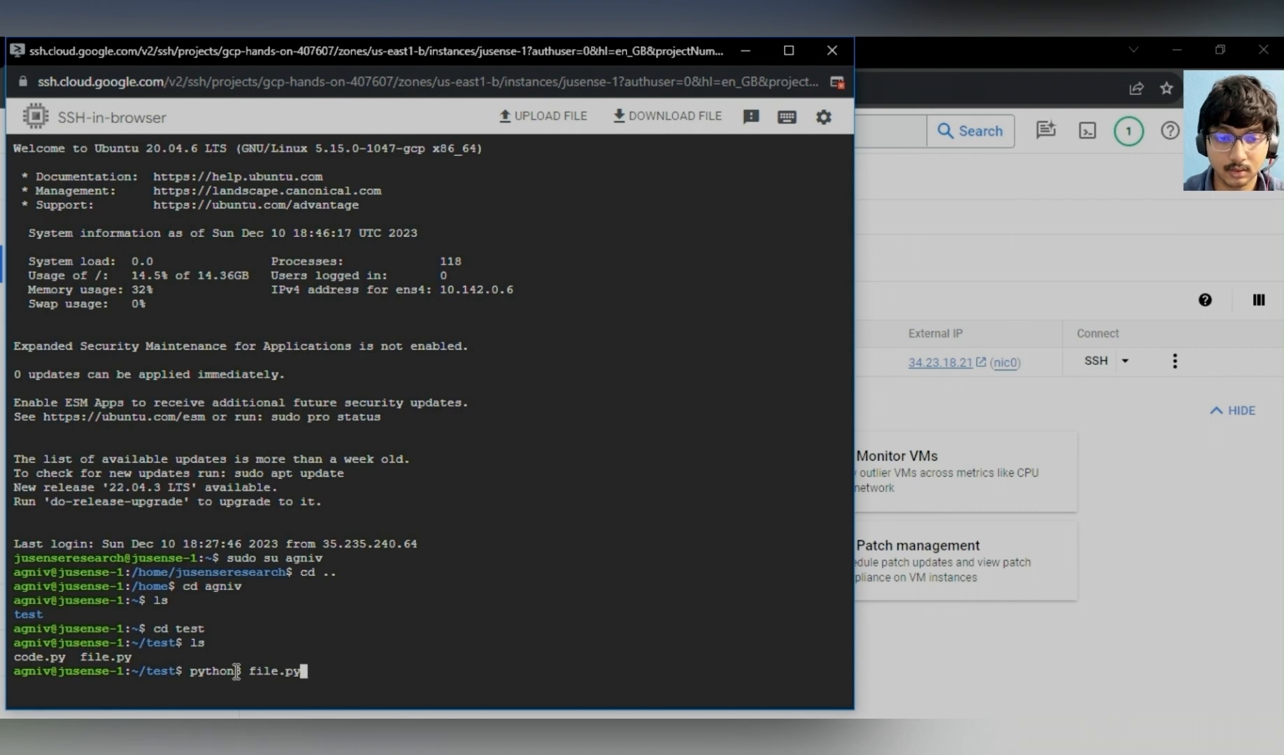
{"action": "key", "text": "Return"}
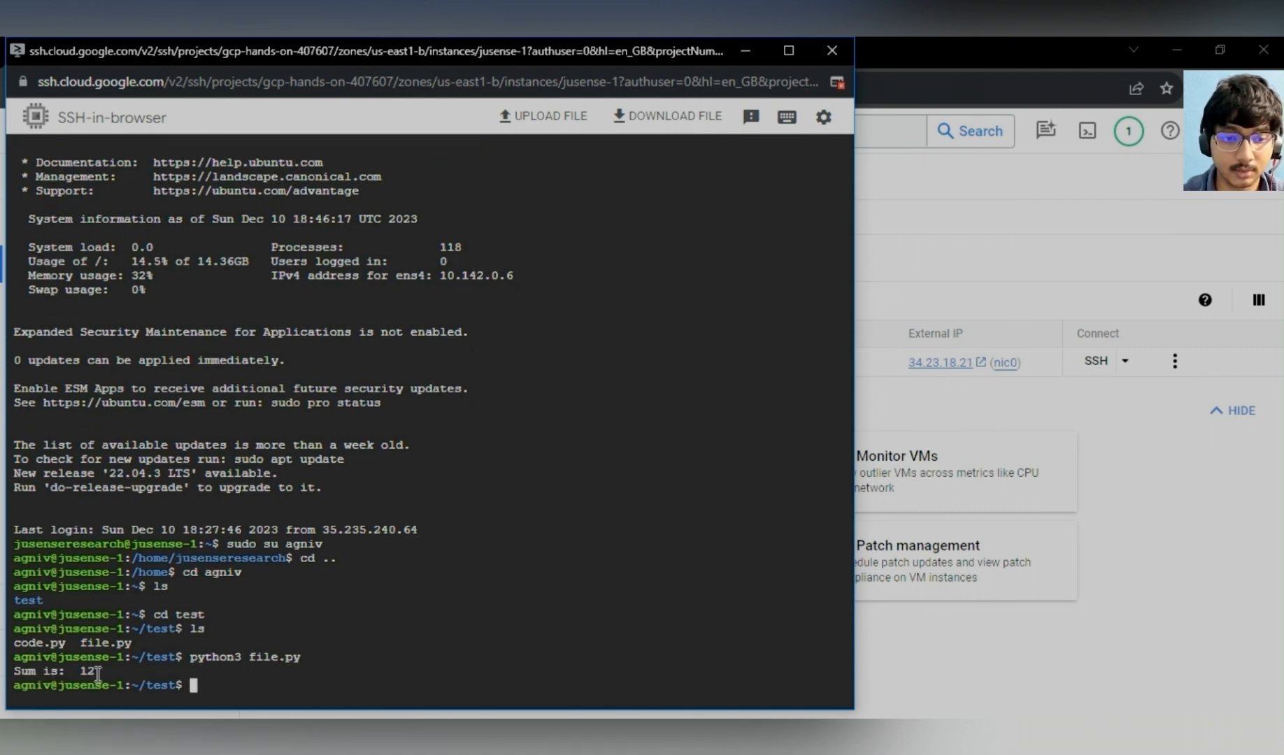
- Print the source of file.py to the terminal with cat
{"action": "left_click_drag", "start_coordinate": [96, 672], "coordinate": [31, 673]}
{"action": "left_click", "coordinate": [264, 683]}
{"action": "type", "text": "cat"}
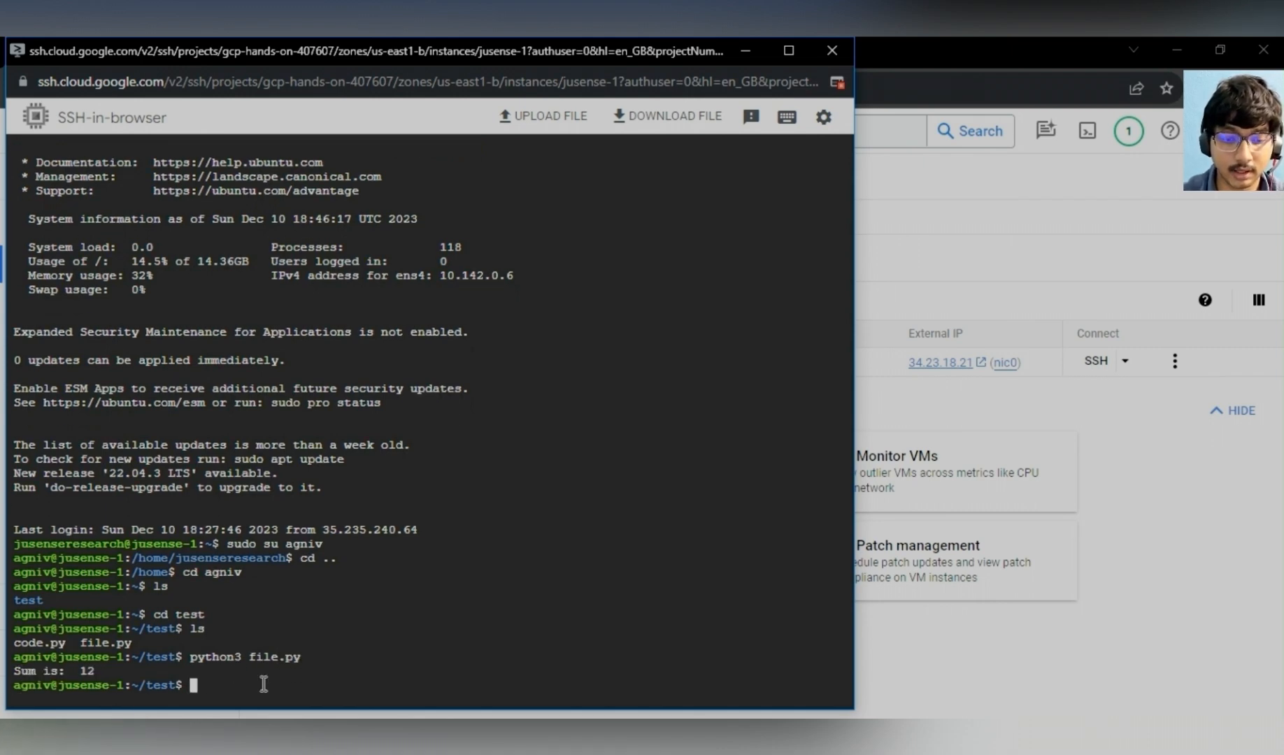
{"action": "type", "text": " fil"}
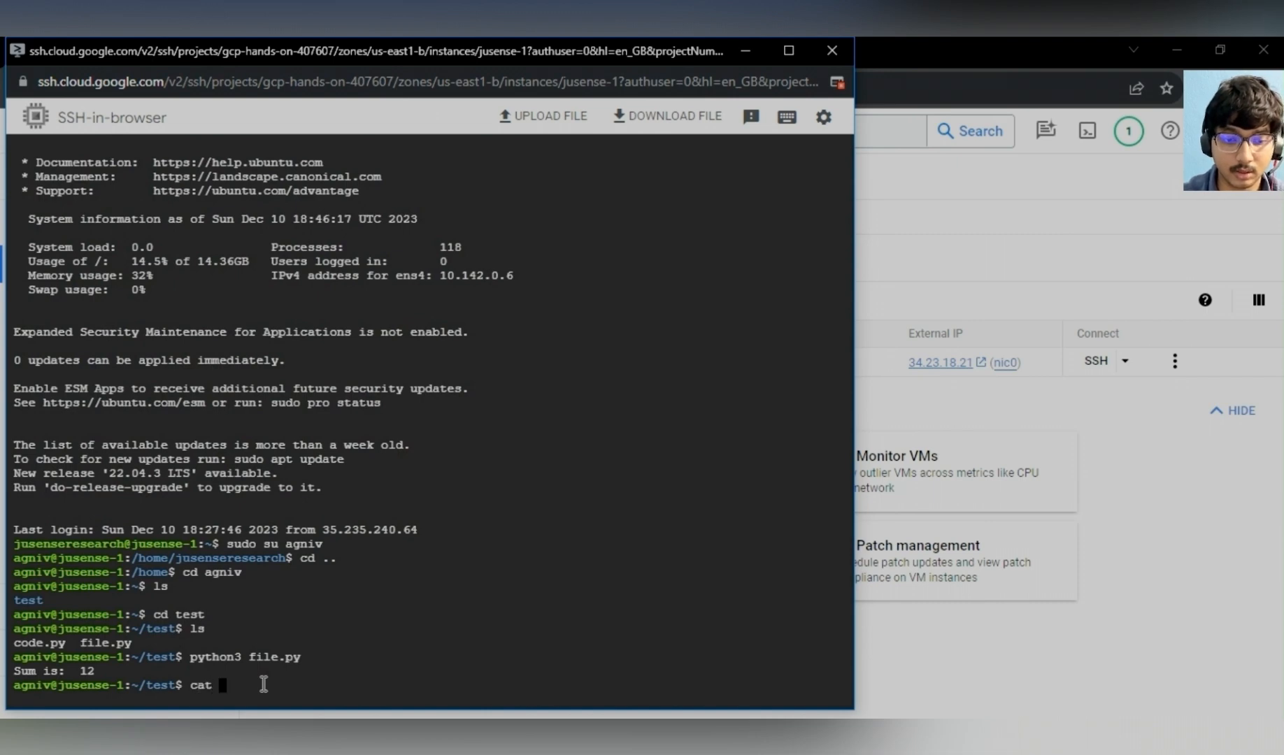
{"action": "type", "text": "e.py"}
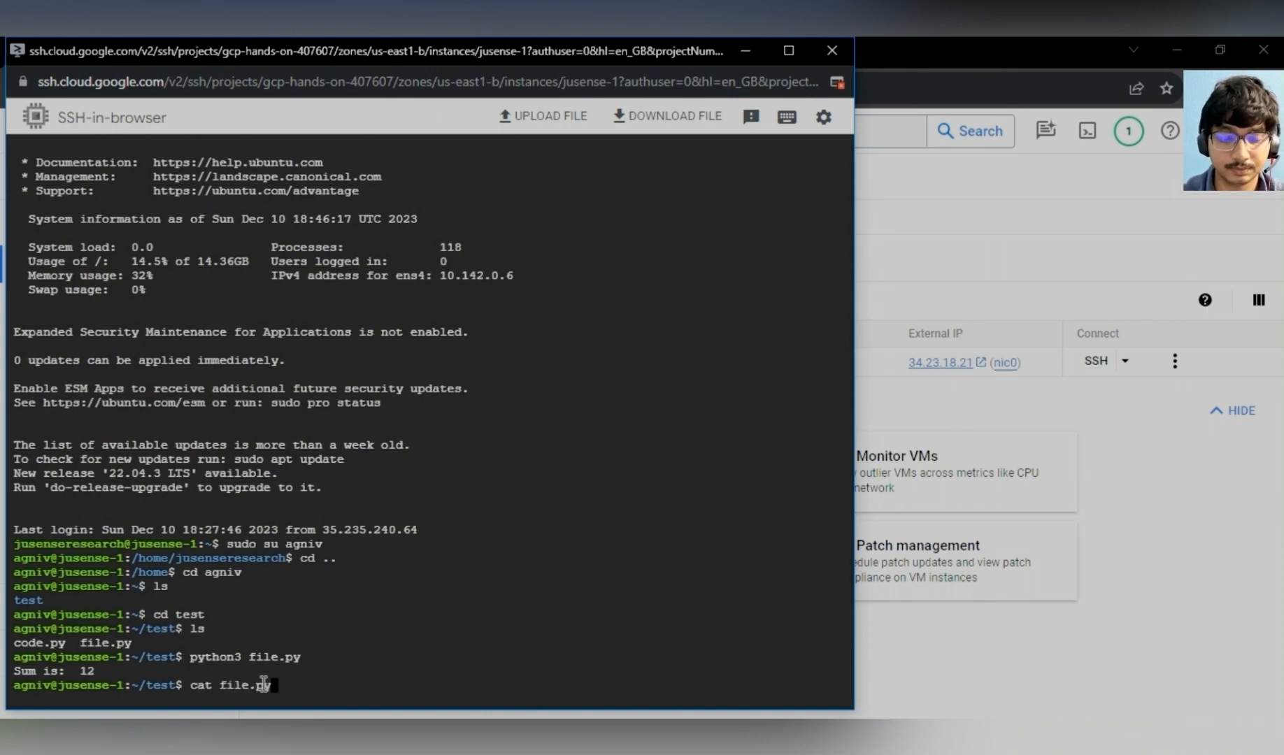
{"action": "key", "text": "Return"}
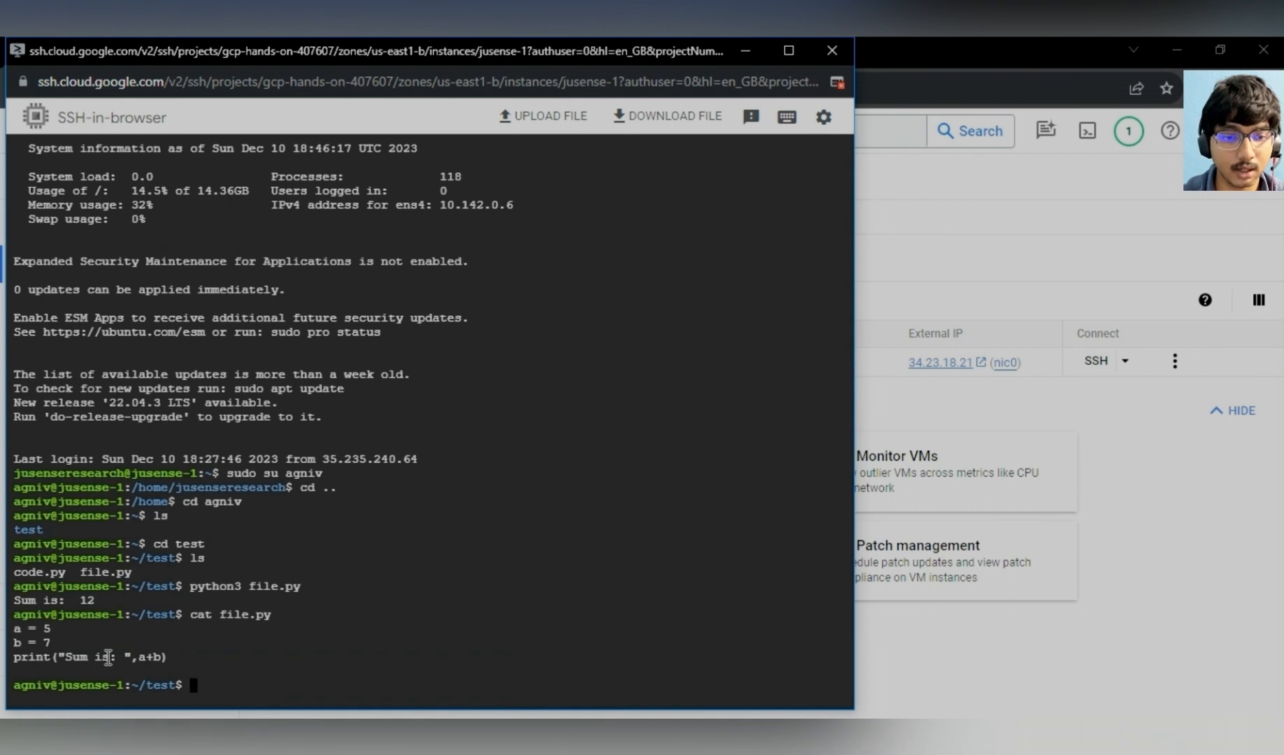
- Print the source of code.py to the terminal with cat
{"action": "left_click_drag", "start_coordinate": [167, 658], "coordinate": [14, 628]}
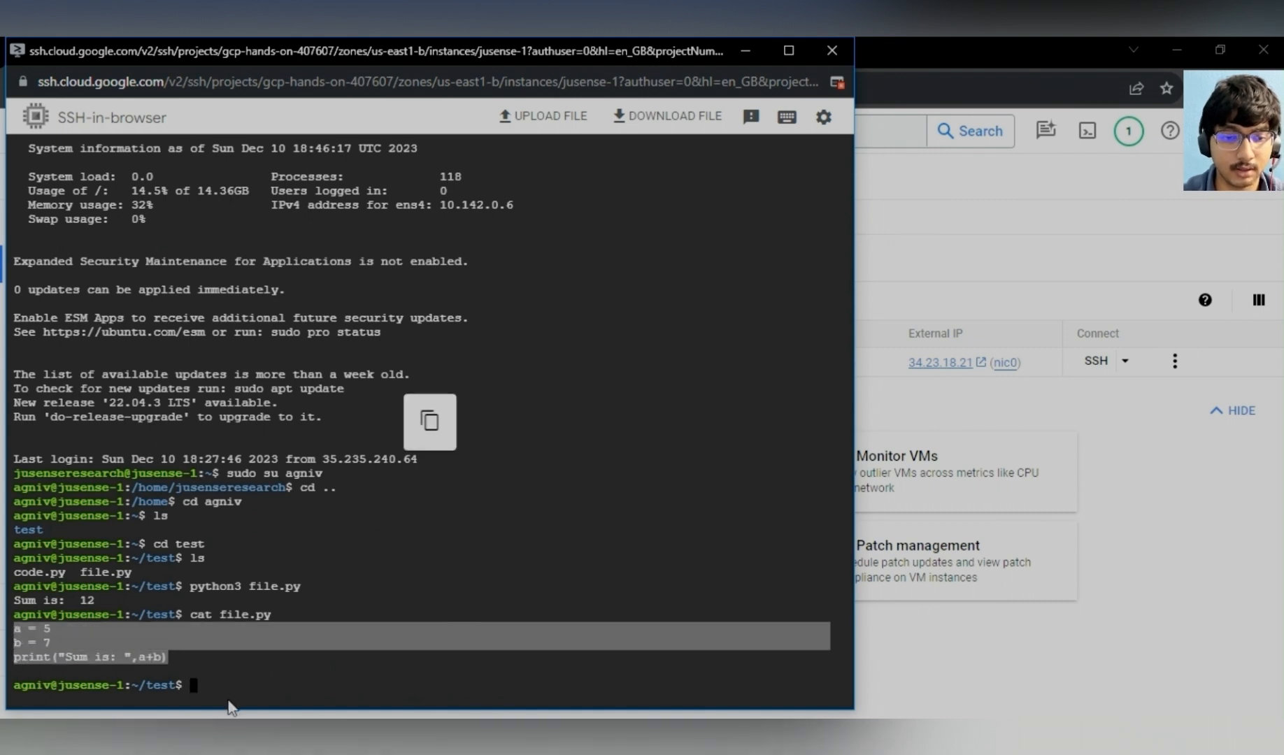
{"action": "left_click", "coordinate": [225, 688]}
{"action": "type", "text": "cat "}
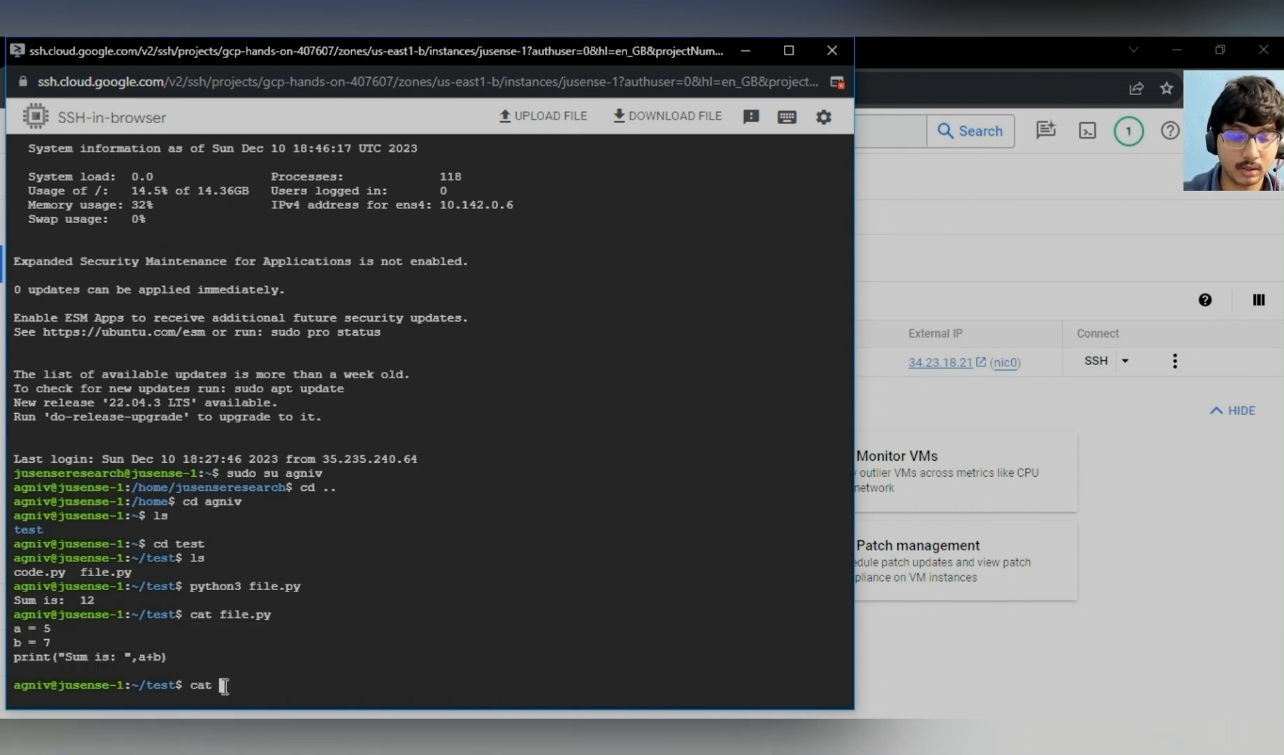
{"action": "type", "text": "co"}
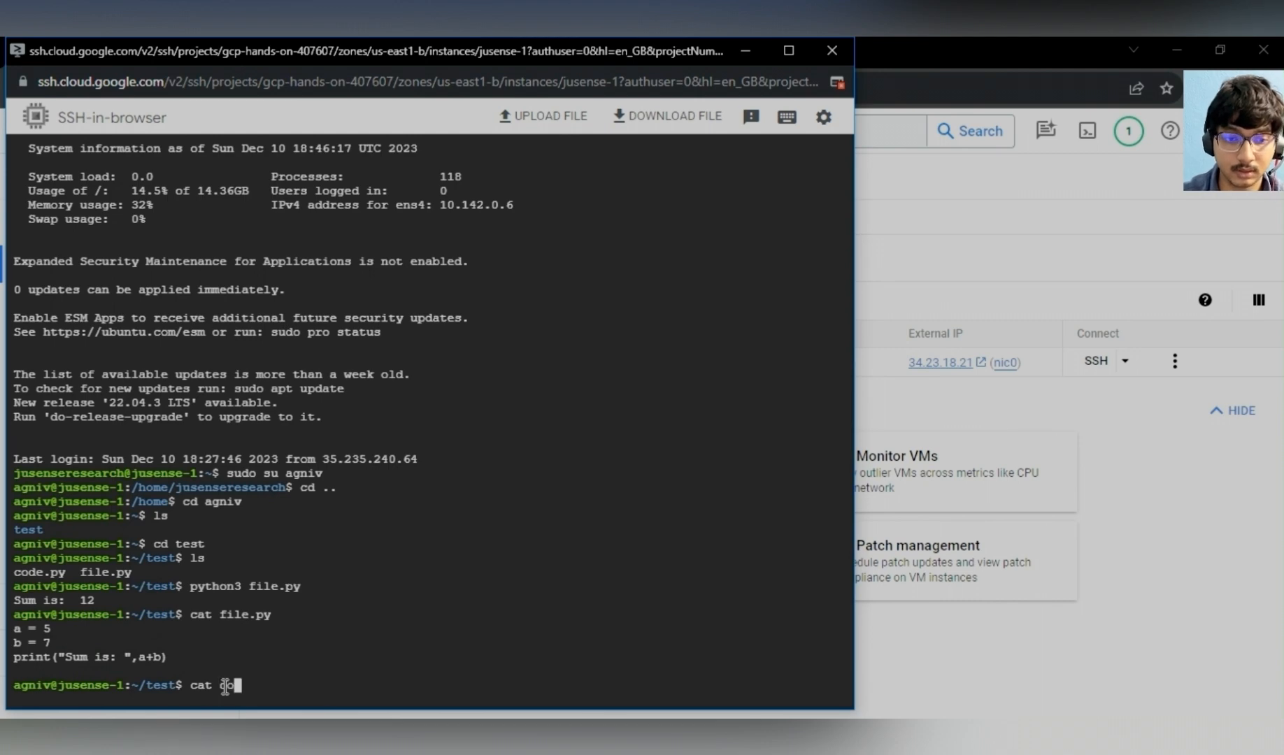
{"action": "type", "text": "de.py"}
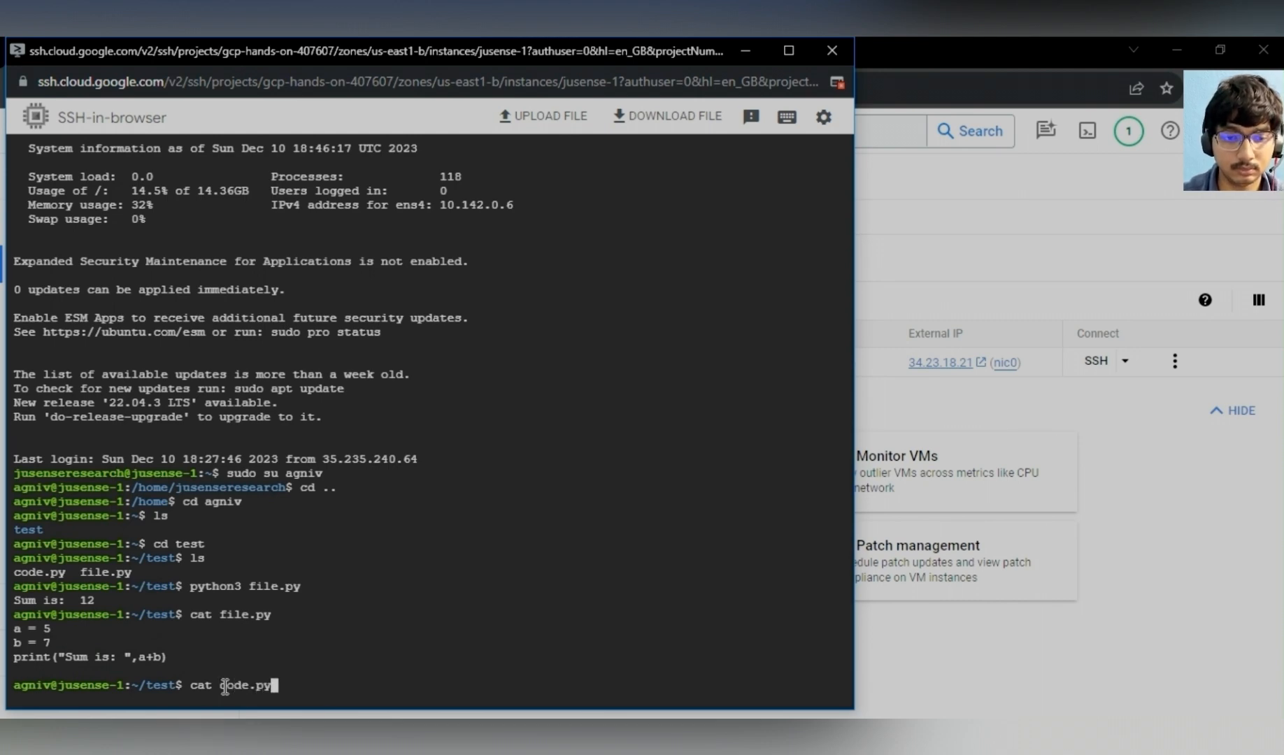
{"action": "key", "text": "Return"}
- Run code.py with python3 in the browser SSH session
{"action": "left_click_drag", "start_coordinate": [211, 670], "coordinate": [11, 642]}
{"action": "left_click", "coordinate": [276, 703]}
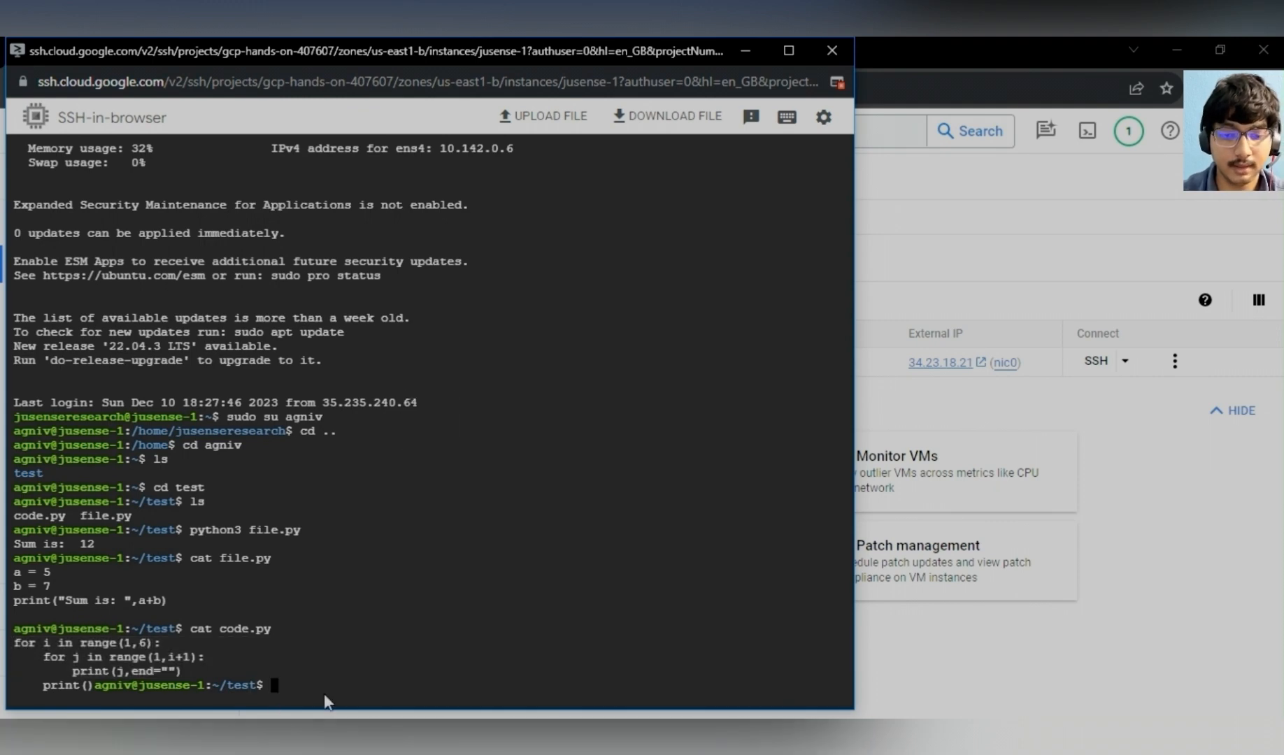
{"action": "type", "text": "python"}
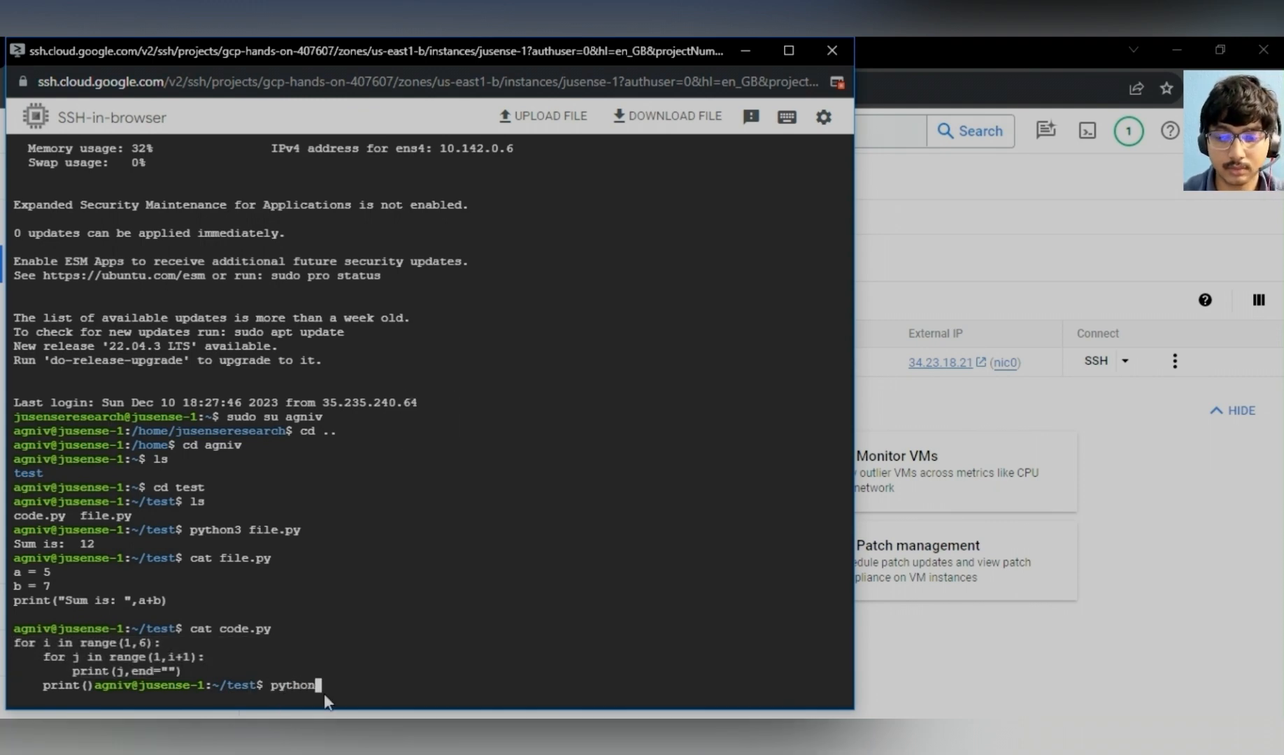
{"action": "type", "text": "3 "}
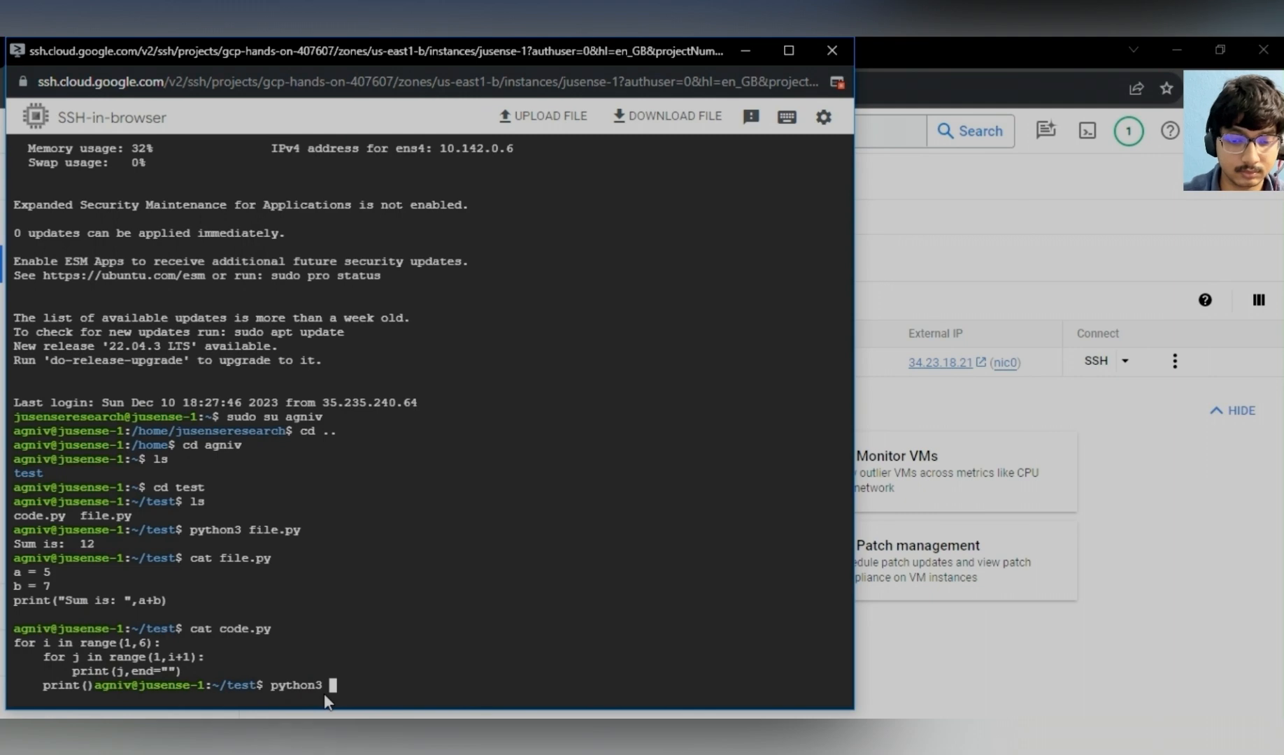
{"action": "type", "text": "code.py"}
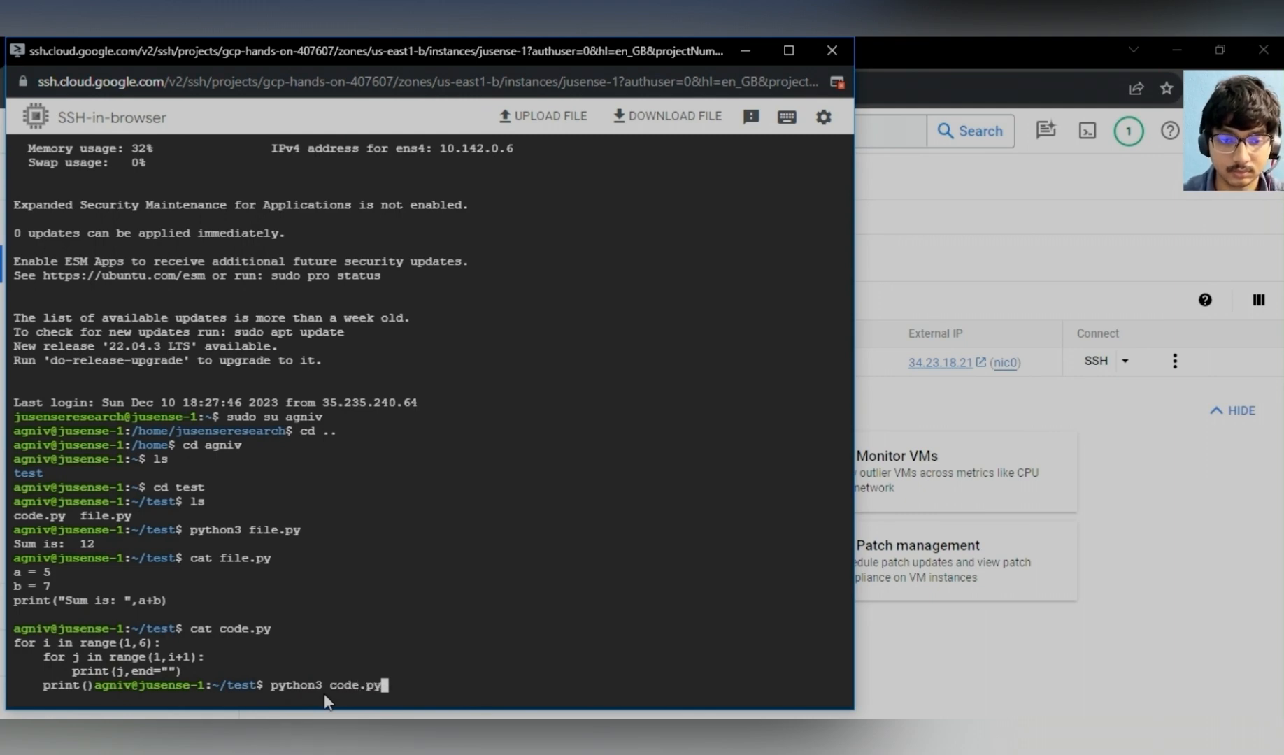
{"action": "key", "text": "Return"}
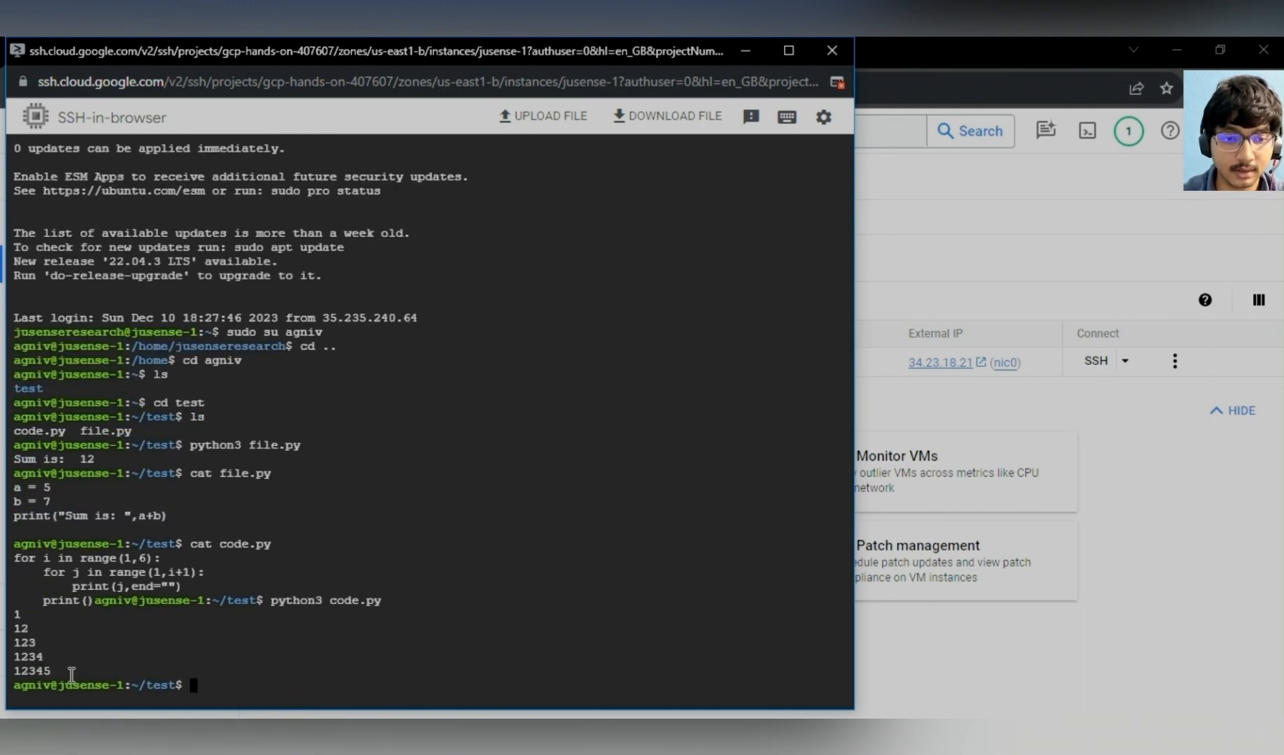
- Close the SSH-in-browser window and return to the VM instances page
{"action": "left_click_drag", "start_coordinate": [60, 673], "coordinate": [7, 615]}
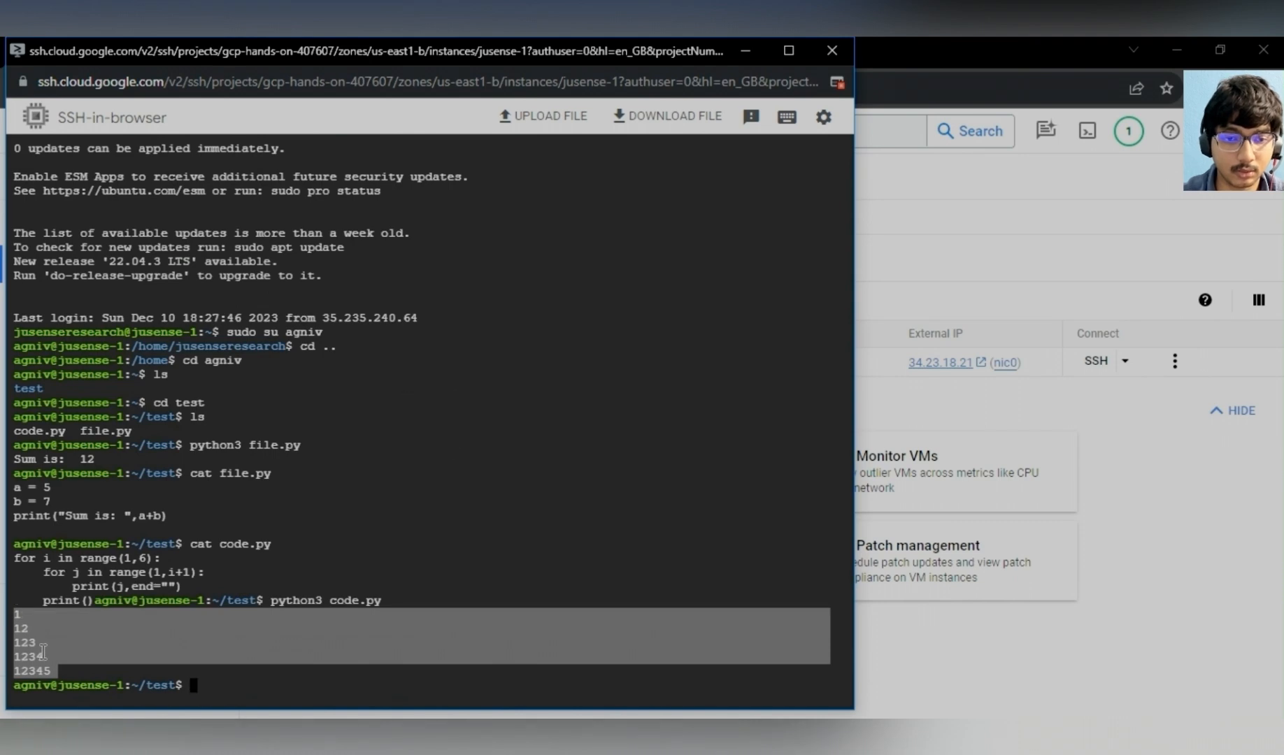
{"action": "left_click", "coordinate": [211, 689]}
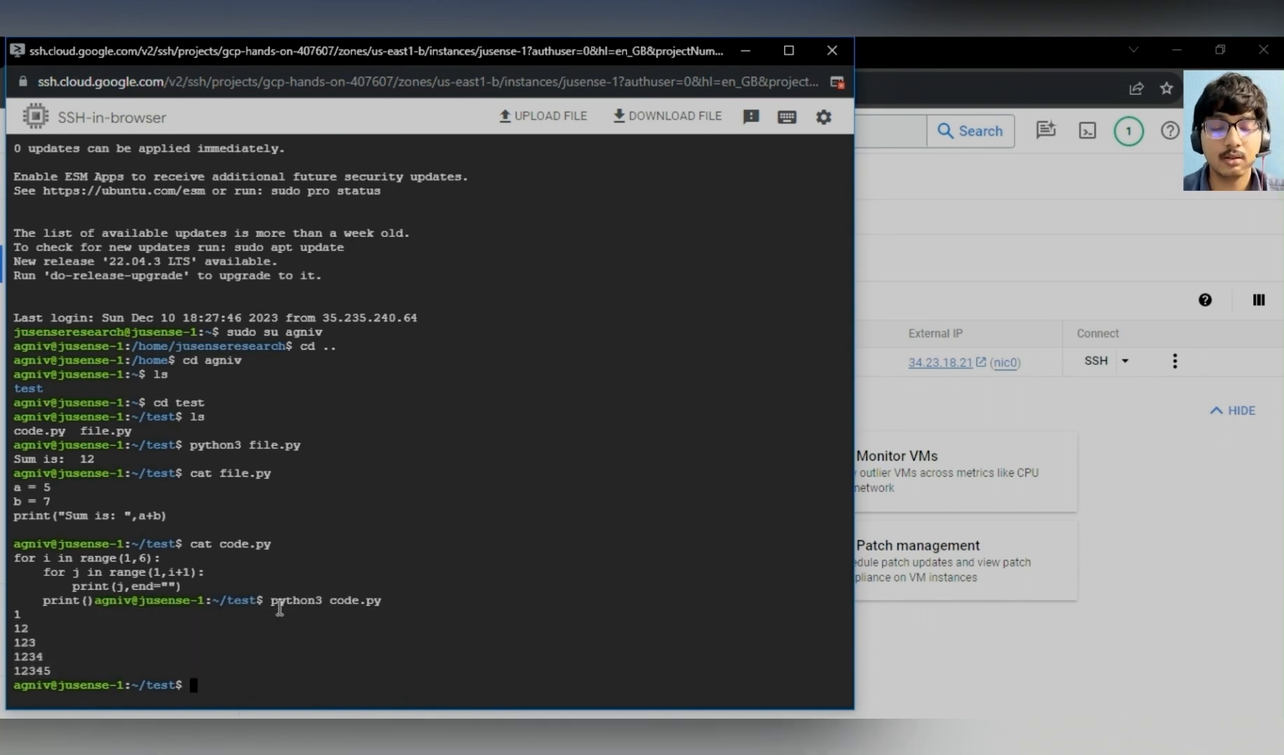
{"action": "left_click", "coordinate": [831, 51]}
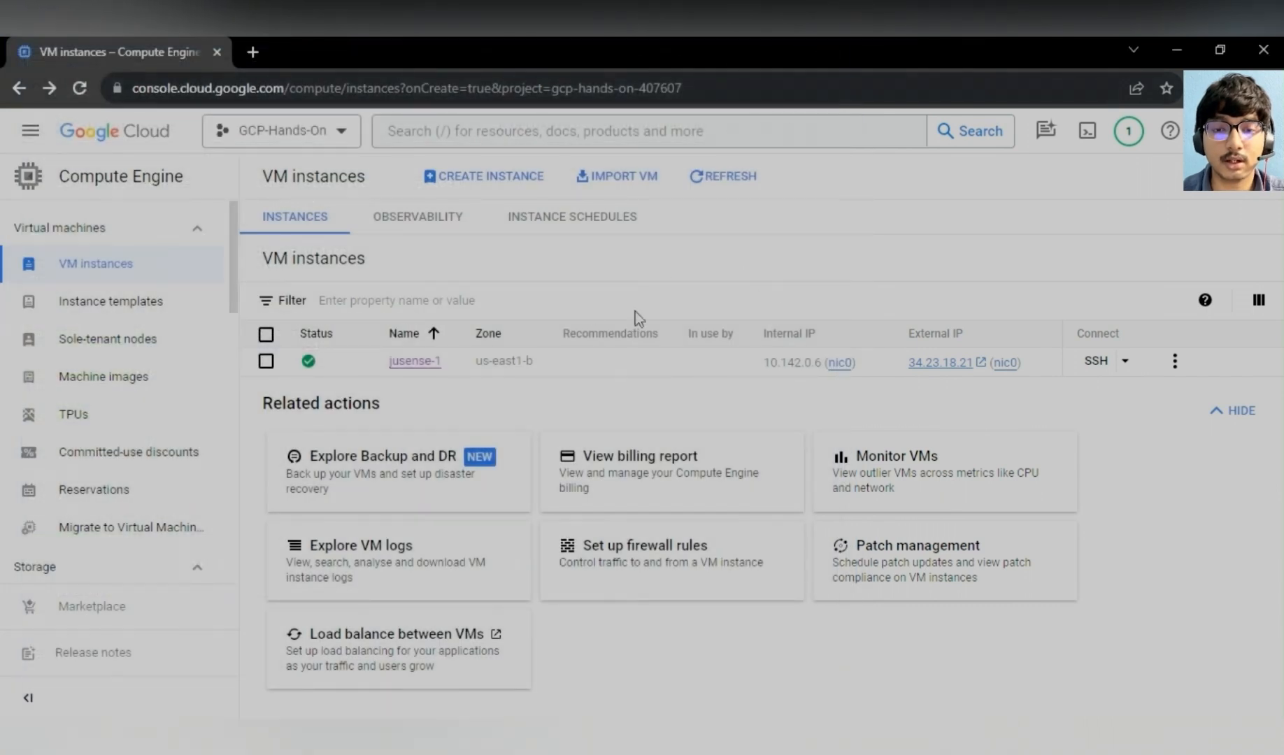